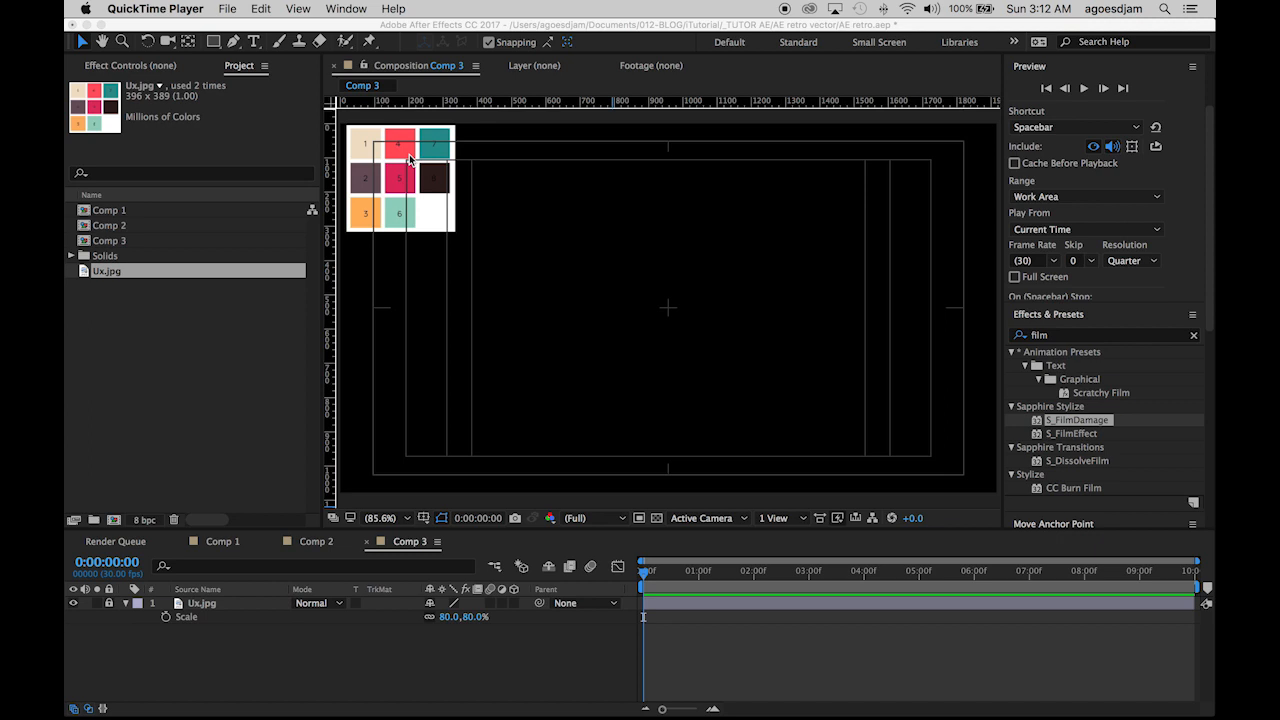
# Create a comp-sized 1920 x 1080 px solid with its colour sampled from purple-gray swatch 2 of the palette image
pyautogui.click(257, 21)
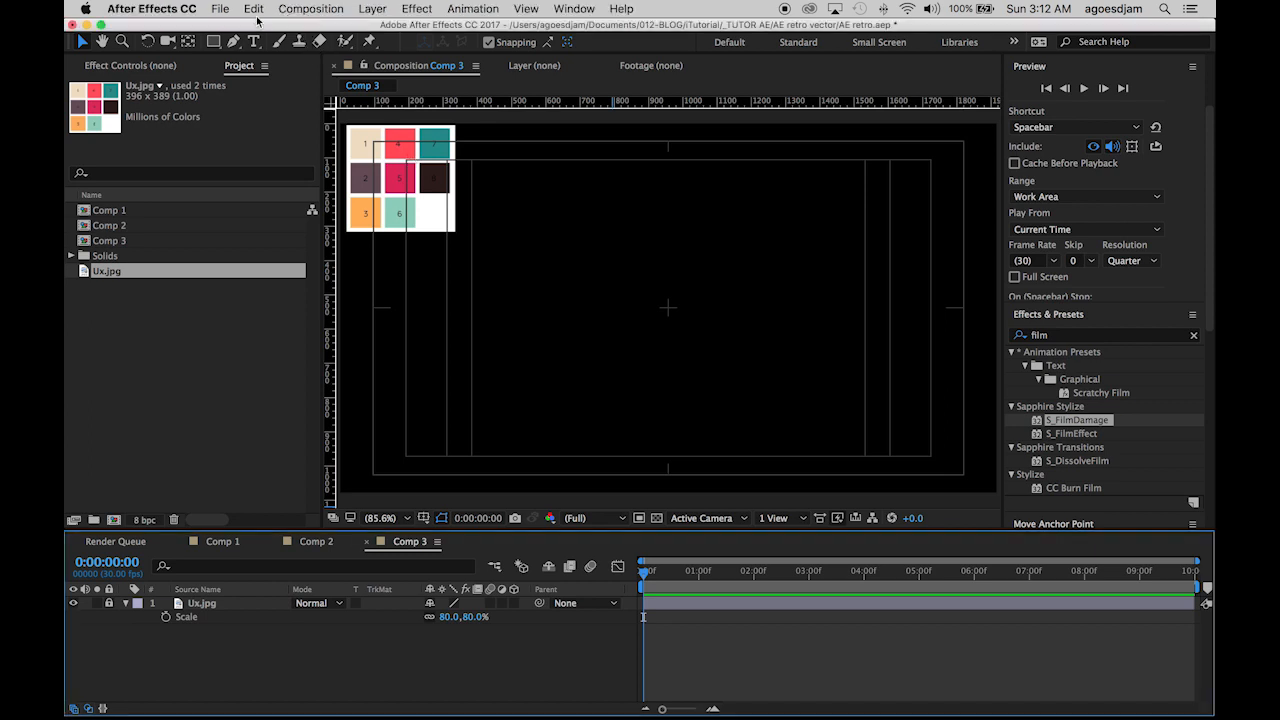
pyautogui.click(380, 10)
pyautogui.moveTo(380, 28)
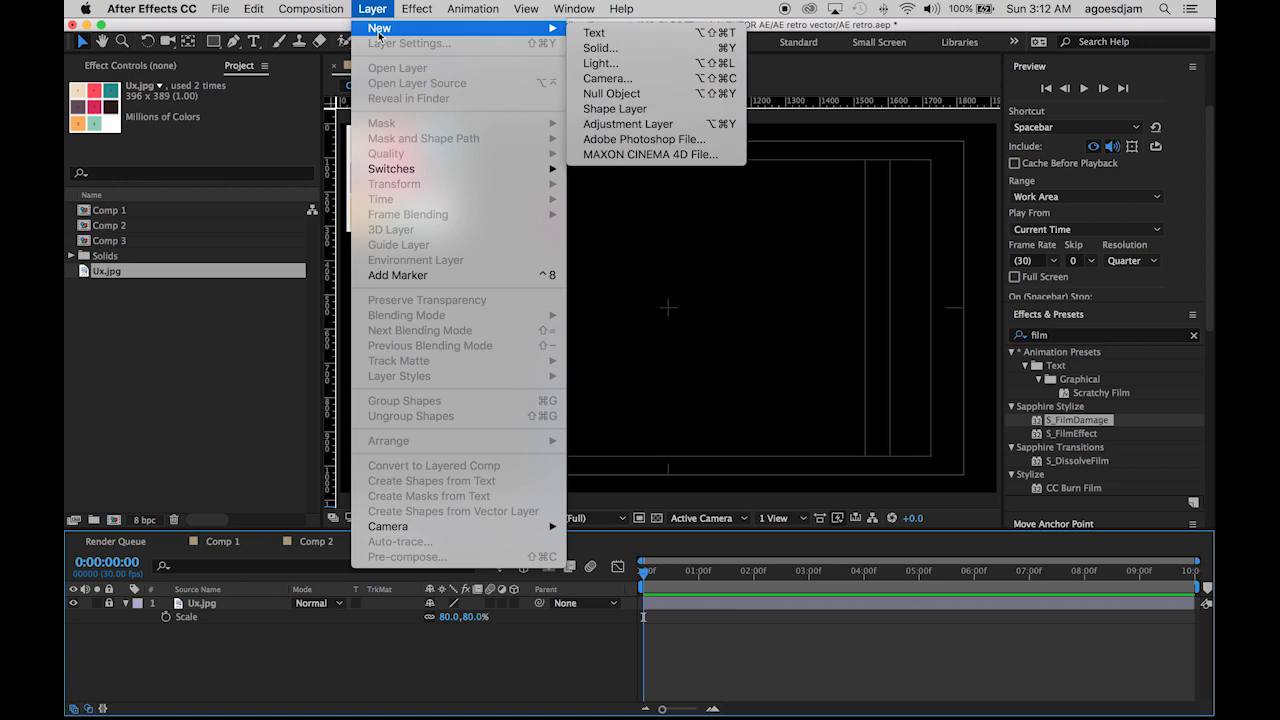
pyautogui.click(605, 50)
pyautogui.click(609, 615)
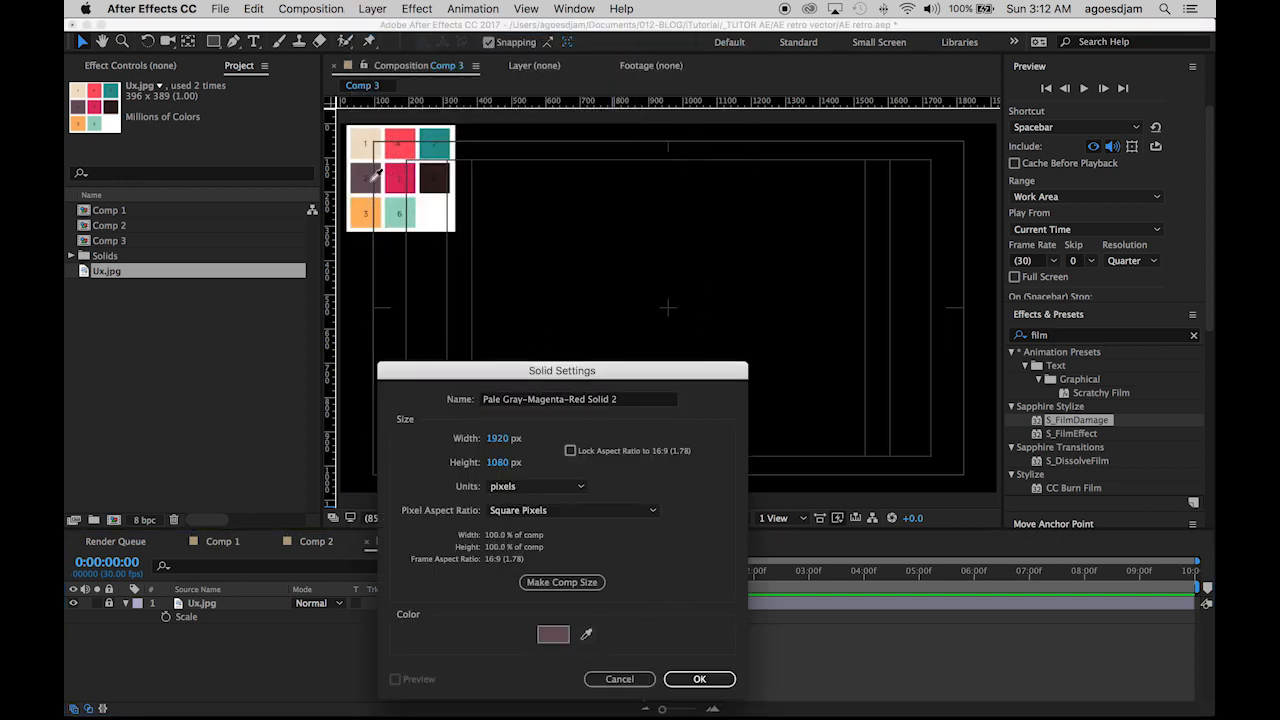
pyautogui.click(368, 178)
pyautogui.click(712, 688)
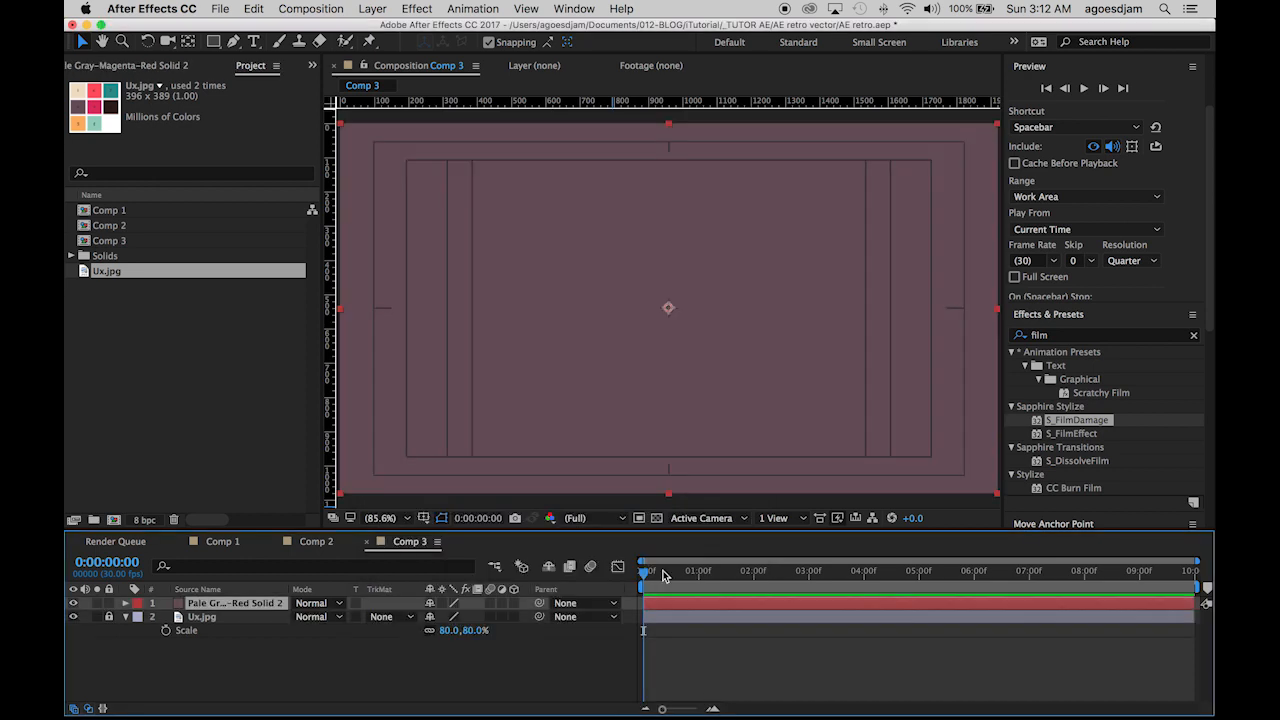
# Unlock the Ux.jpg palette layer, move it above the solid, and lock it again
pyautogui.click(205, 618)
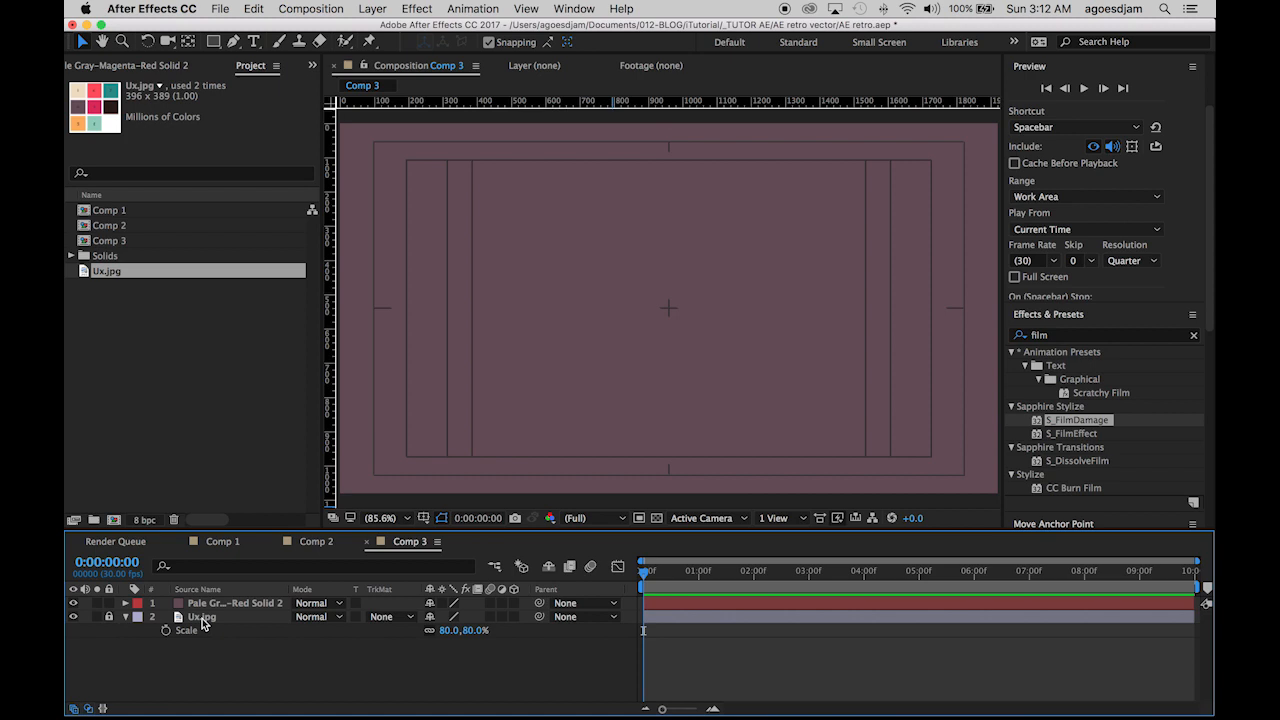
pyautogui.click(110, 617)
pyautogui.moveTo(197, 618); pyautogui.dragTo(188, 598)
pyautogui.click(110, 604)
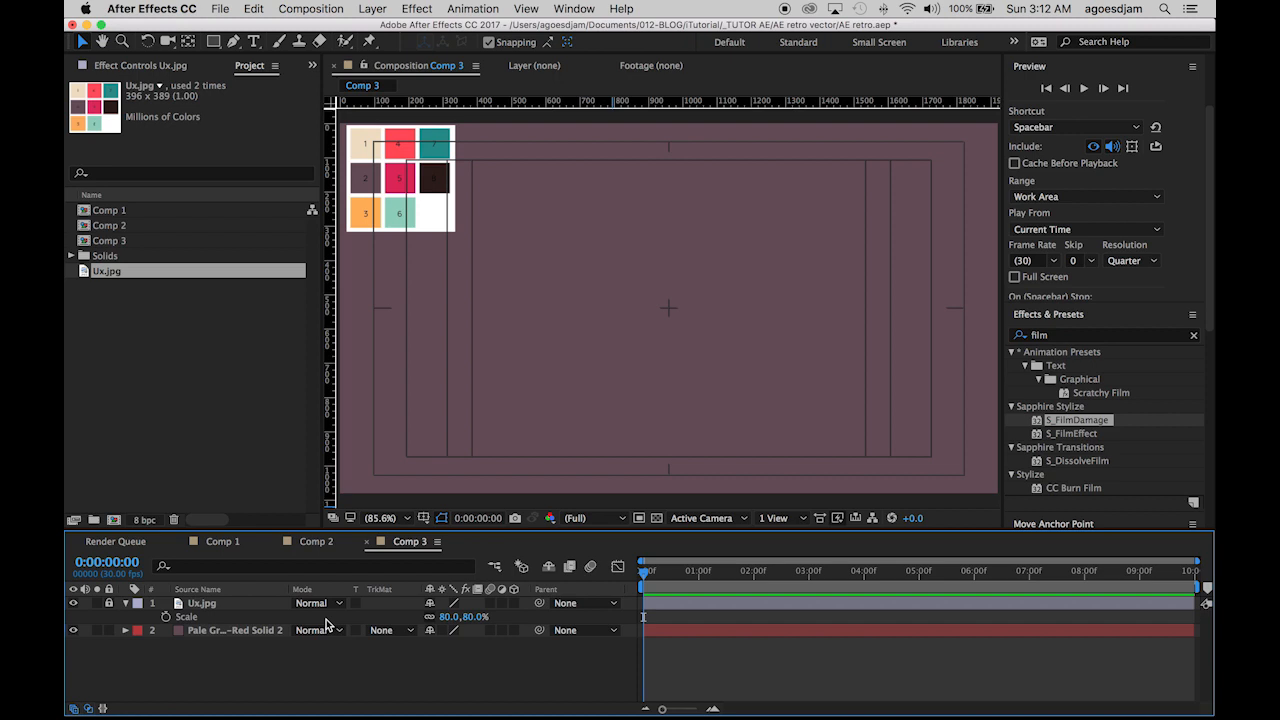
# Set the Pen tool's shape fill to the orange sampled from swatch 3 of the palette image
pyautogui.click(238, 44)
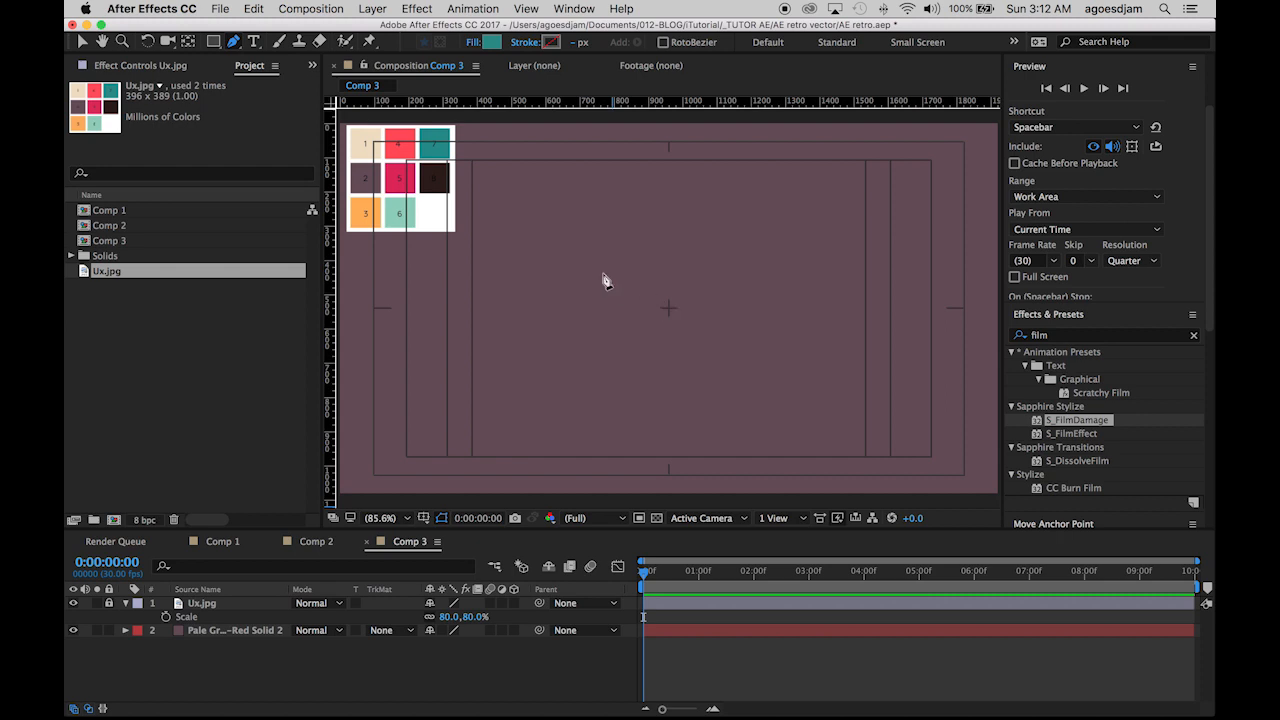
pyautogui.click(491, 42)
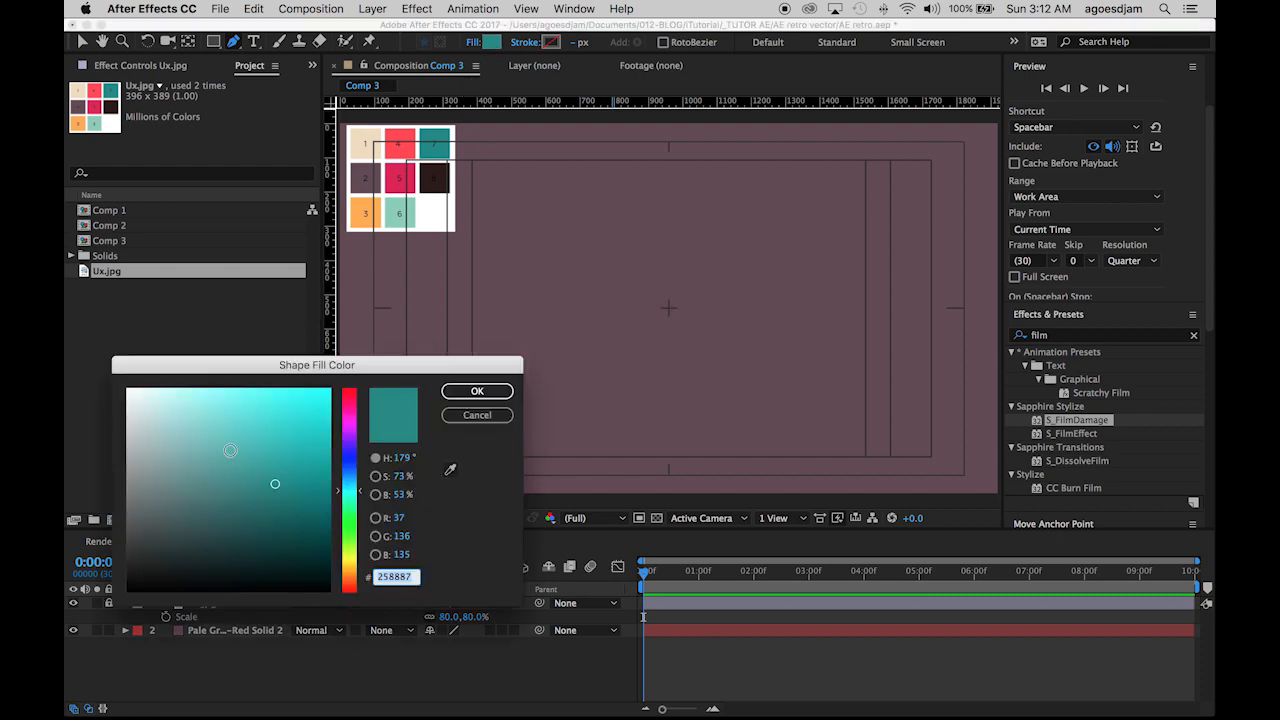
pyautogui.click(451, 468)
pyautogui.click(365, 212)
pyautogui.click(480, 390)
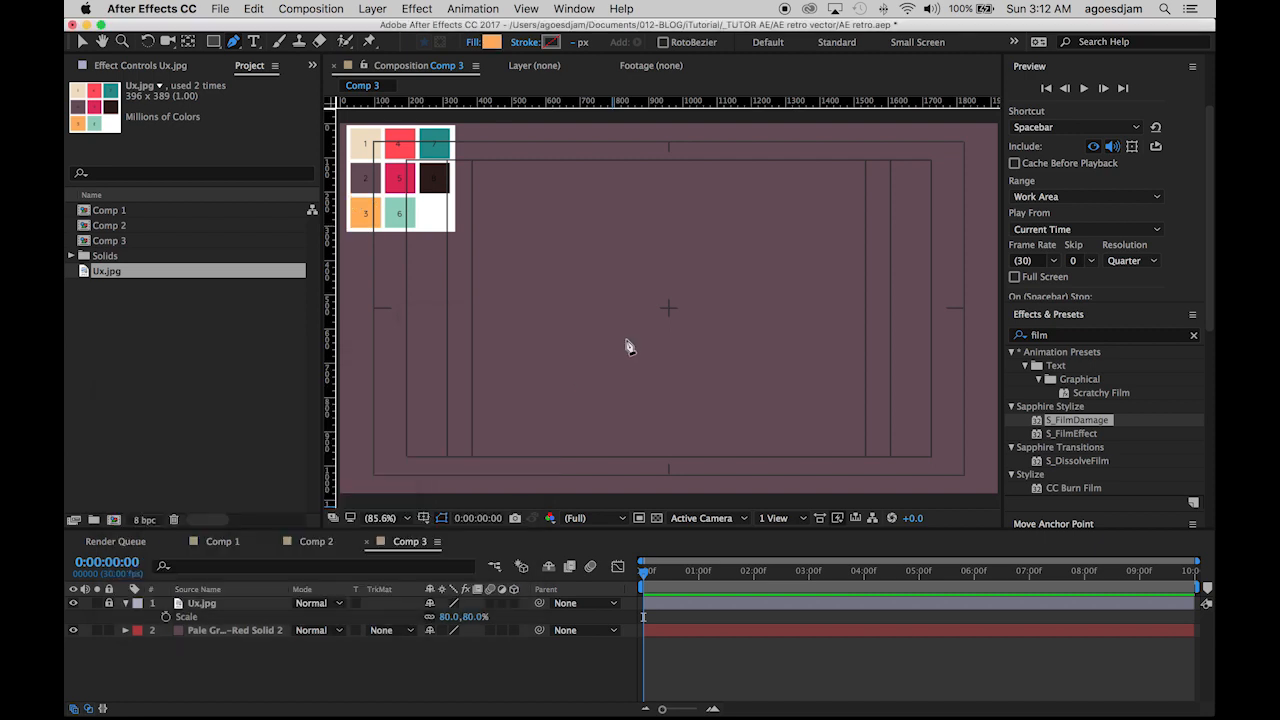
# Draw a thin triangular ray from the composition's centre to its left edge, and extend its outer end beyond the frame
pyautogui.click(669, 307)
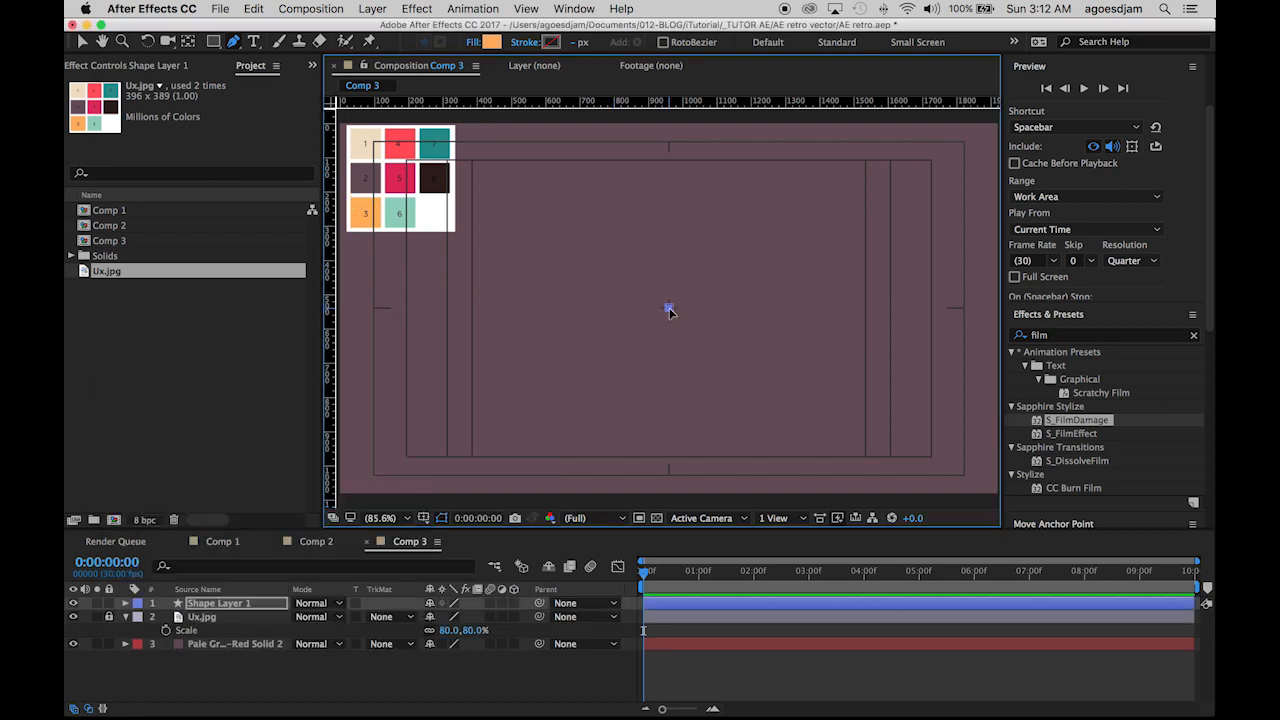
pyautogui.click(338, 284)
pyautogui.click(340, 320)
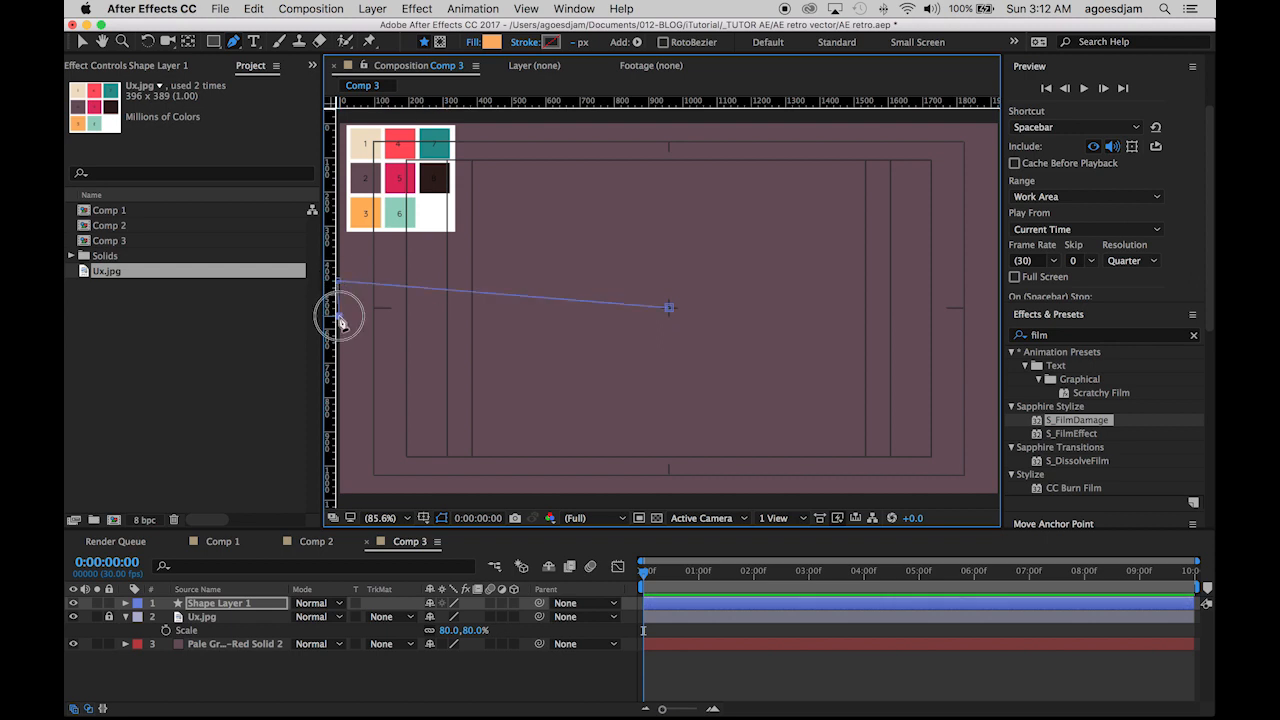
pyautogui.click(669, 308)
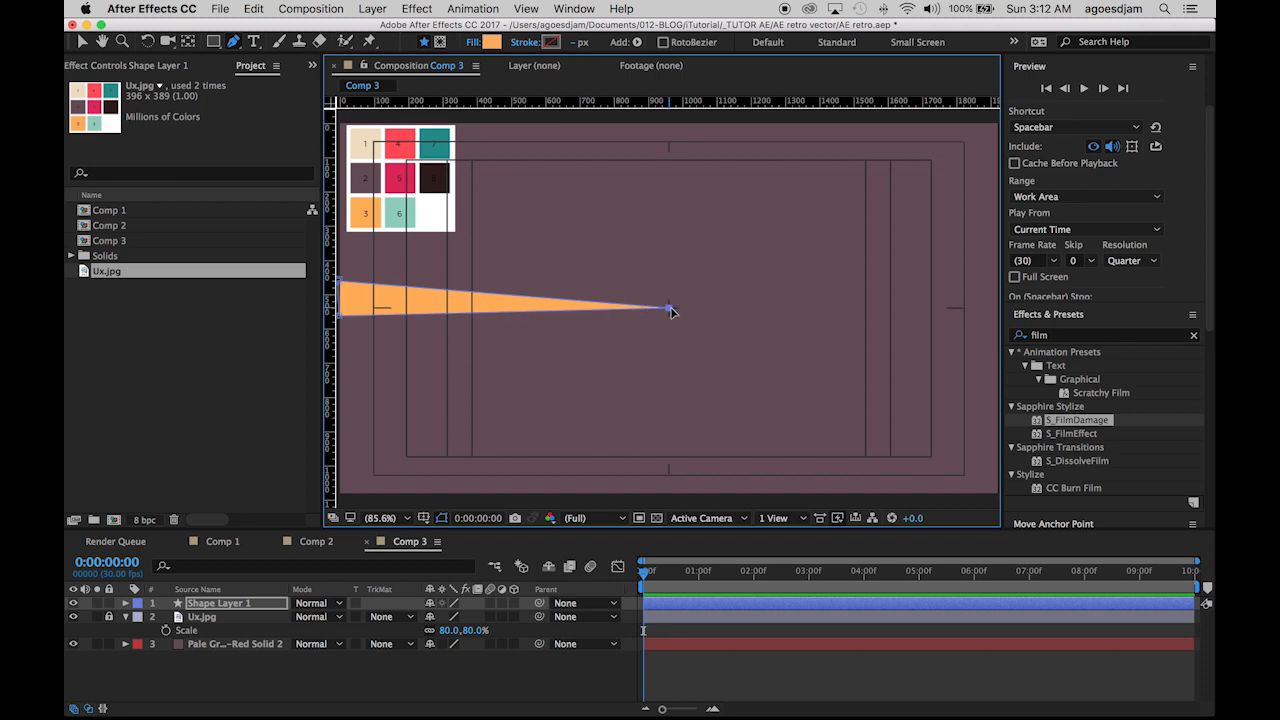
pyautogui.moveTo(395, 318); pyautogui.dragTo(405, 291)
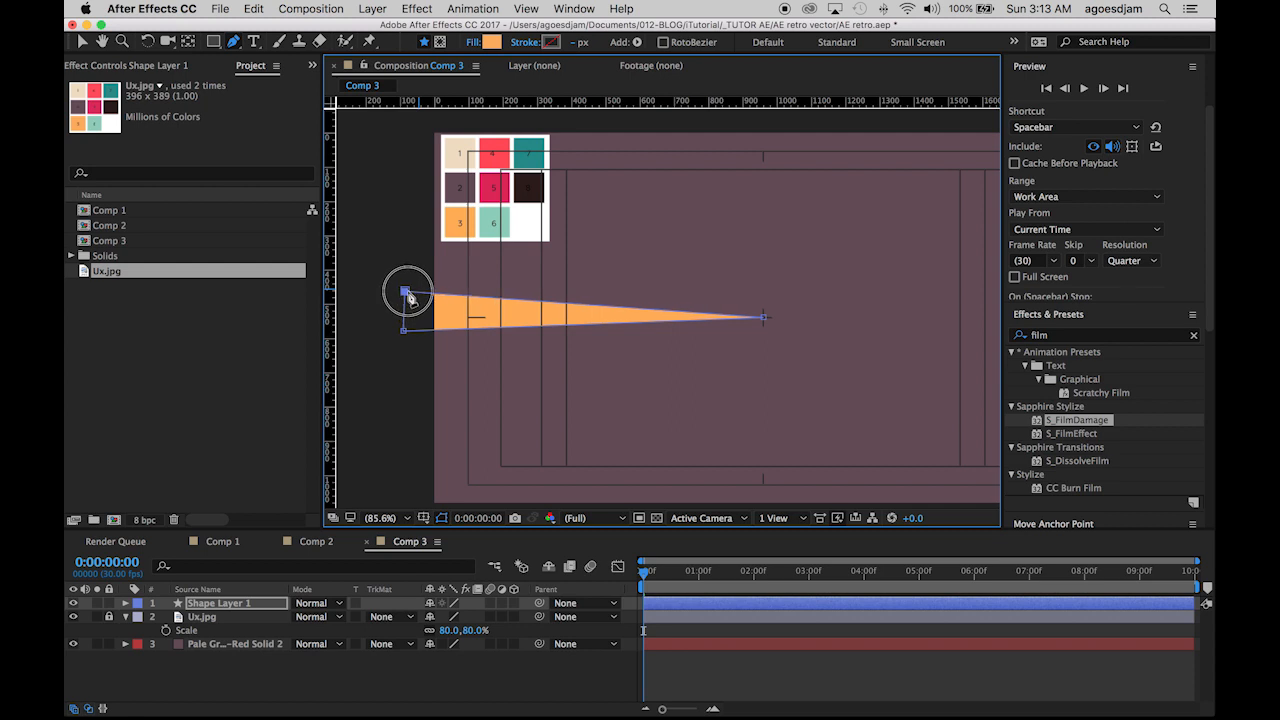
pyautogui.click(688, 684)
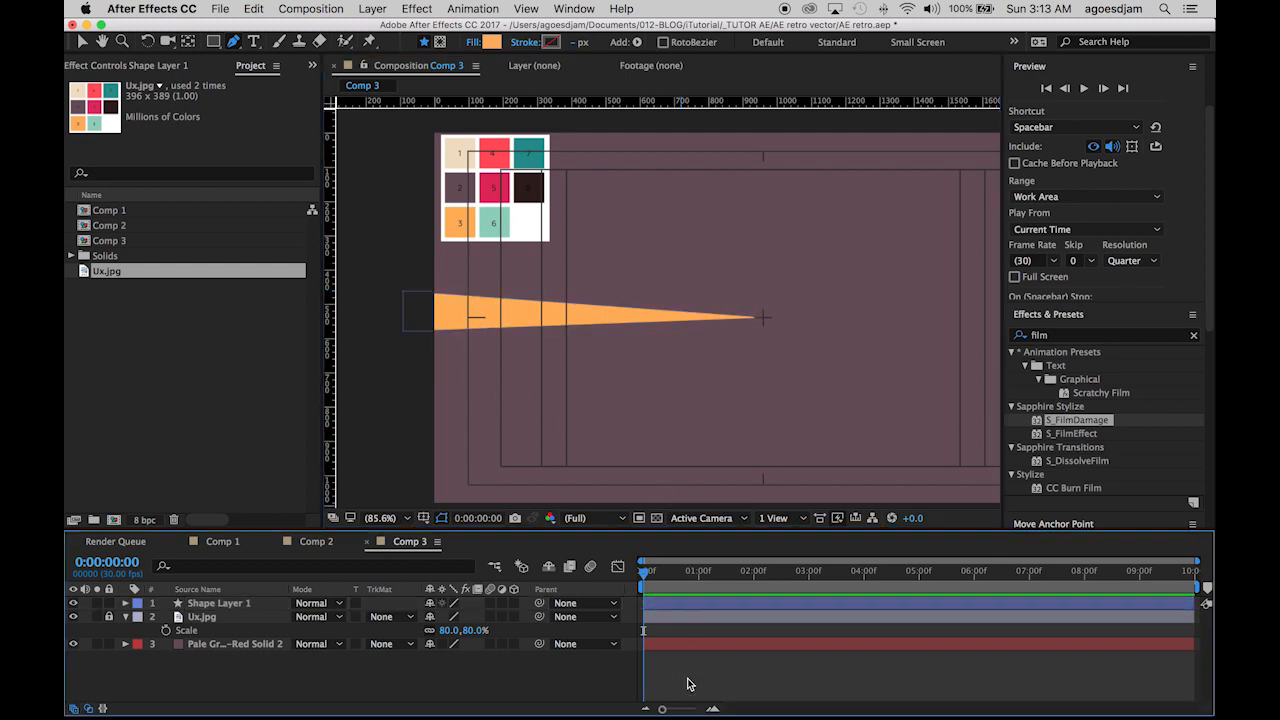
# Add a Repeater to the contents of the ray's shape layer
pyautogui.click(126, 604)
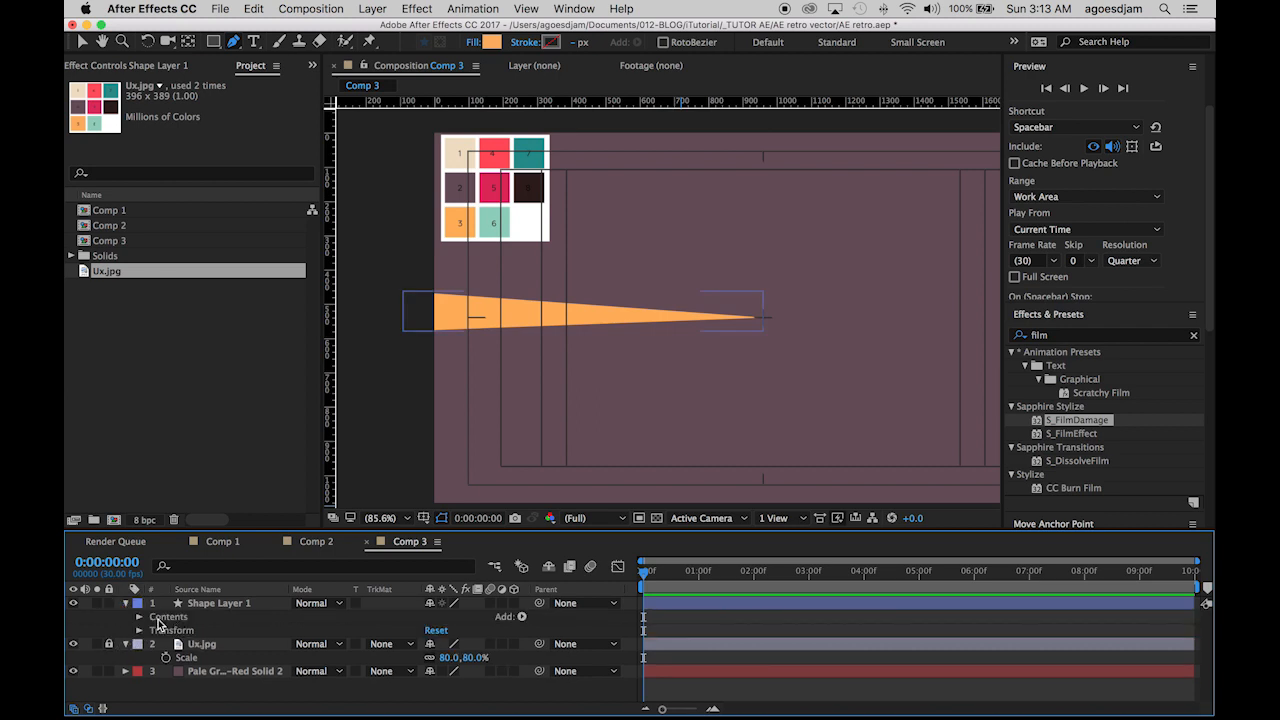
pyautogui.click(521, 617)
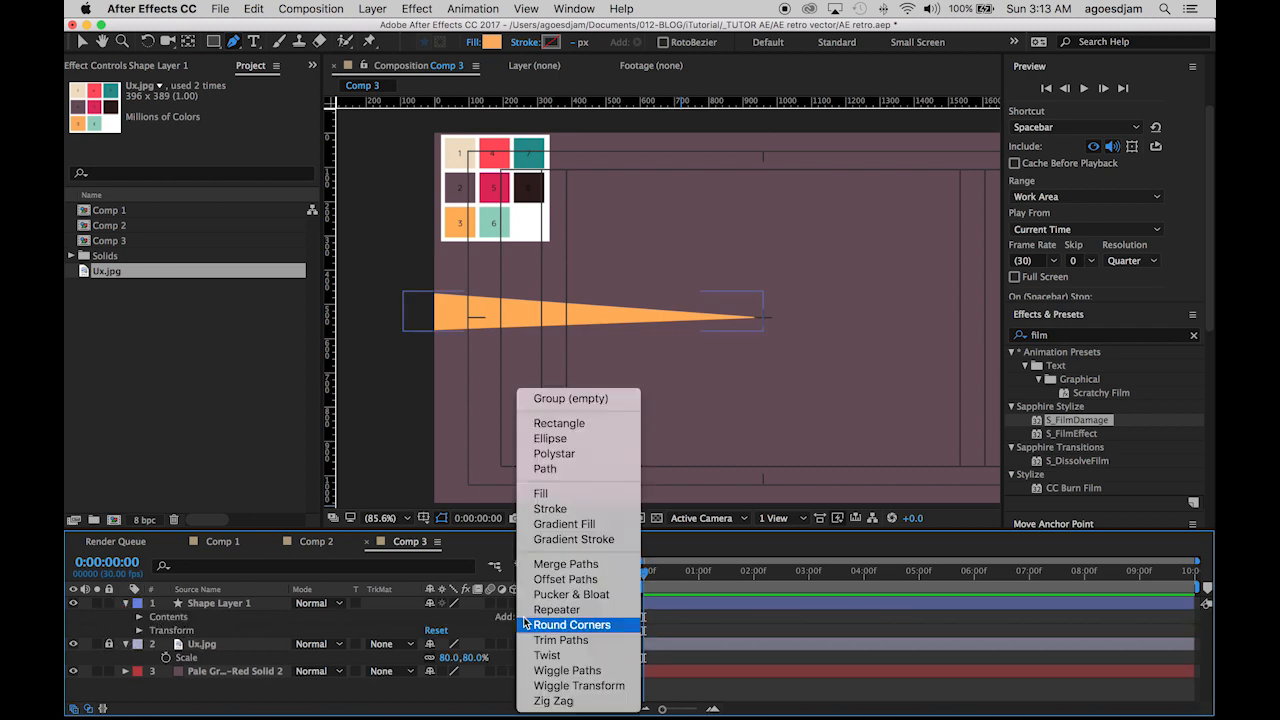
pyautogui.click(556, 610)
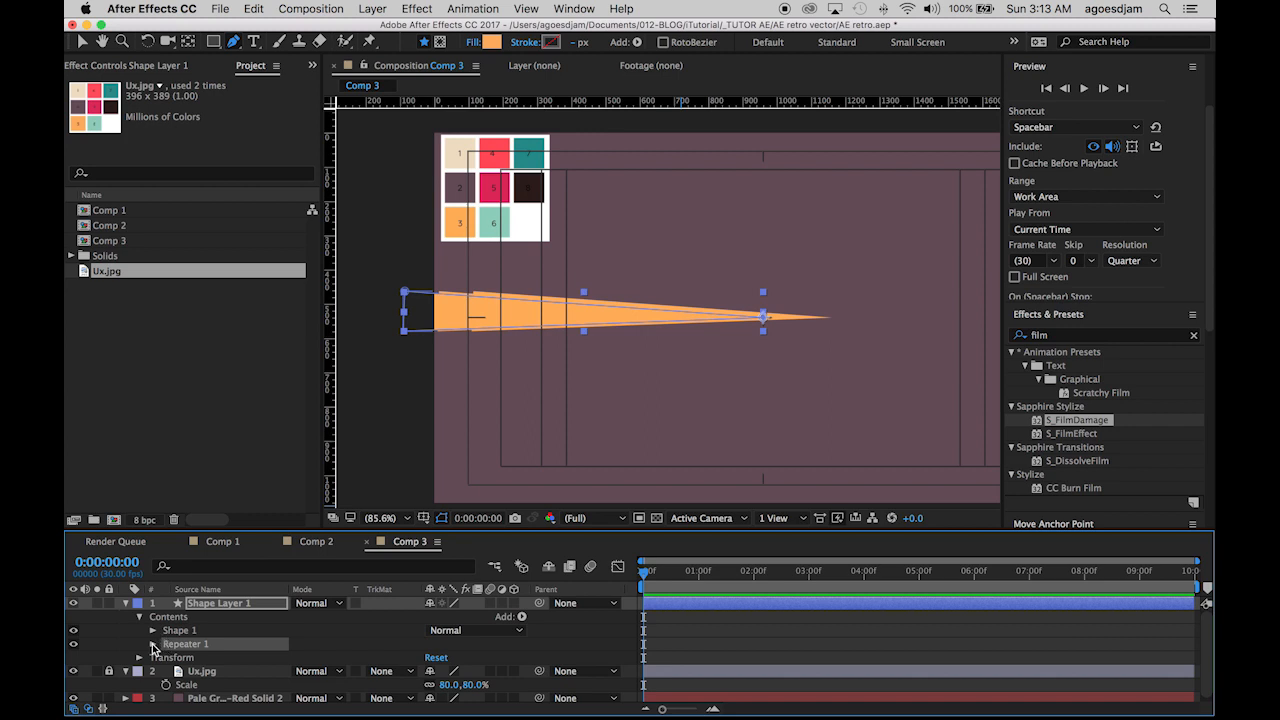
# Set the Repeater's transform position to 0, 0 so the copies share the same centre
pyautogui.click(153, 644)
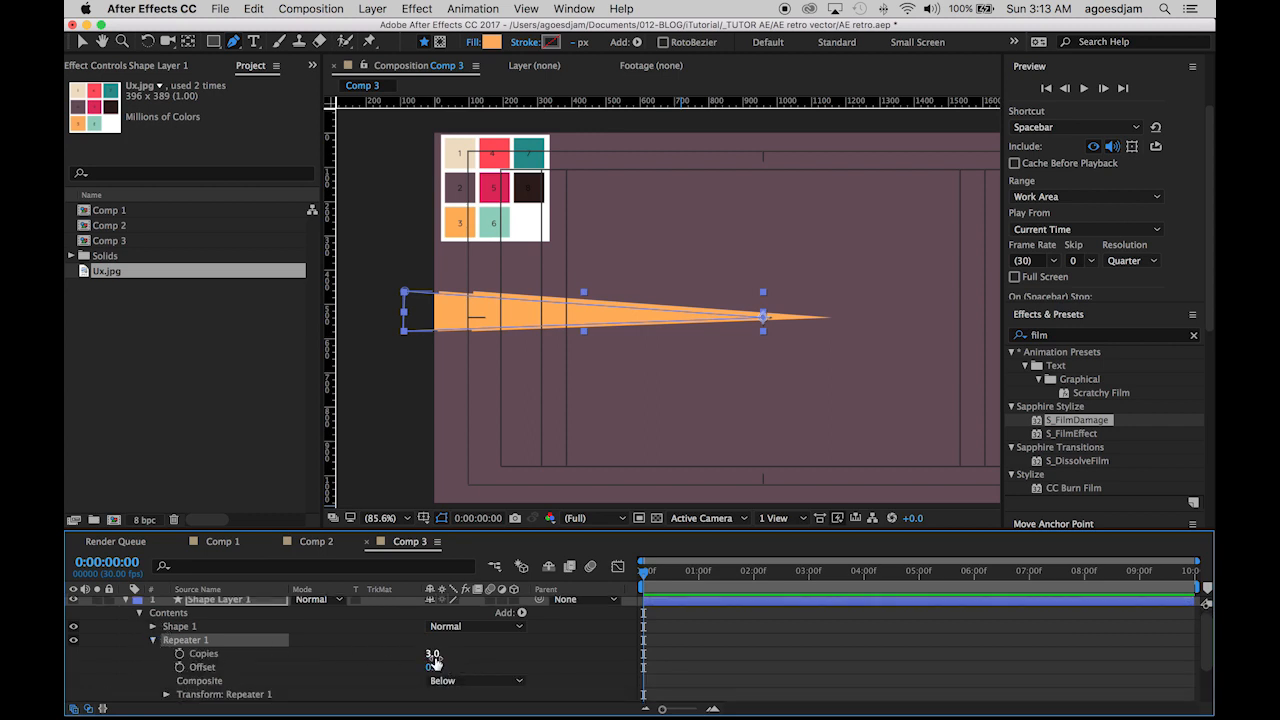
pyautogui.scroll(-2, 340, 678)
pyautogui.moveTo(357, 529); pyautogui.dragTo(350, 474)
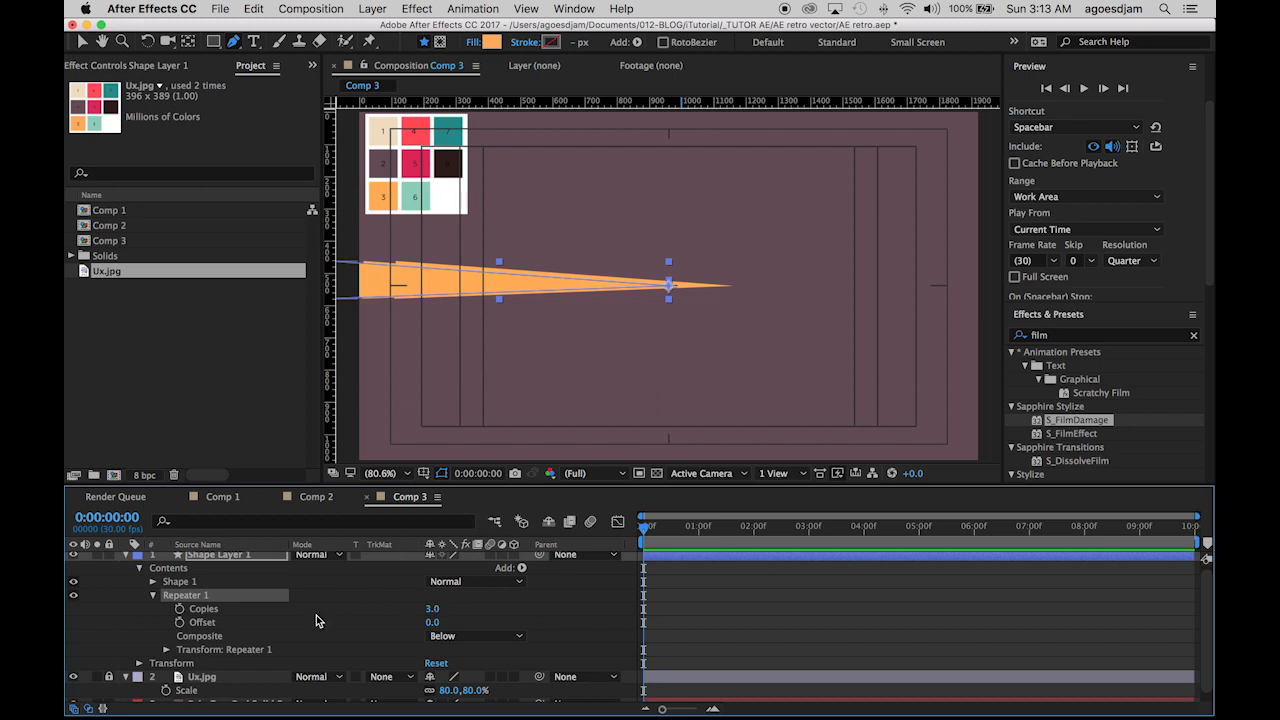
pyautogui.click(167, 650)
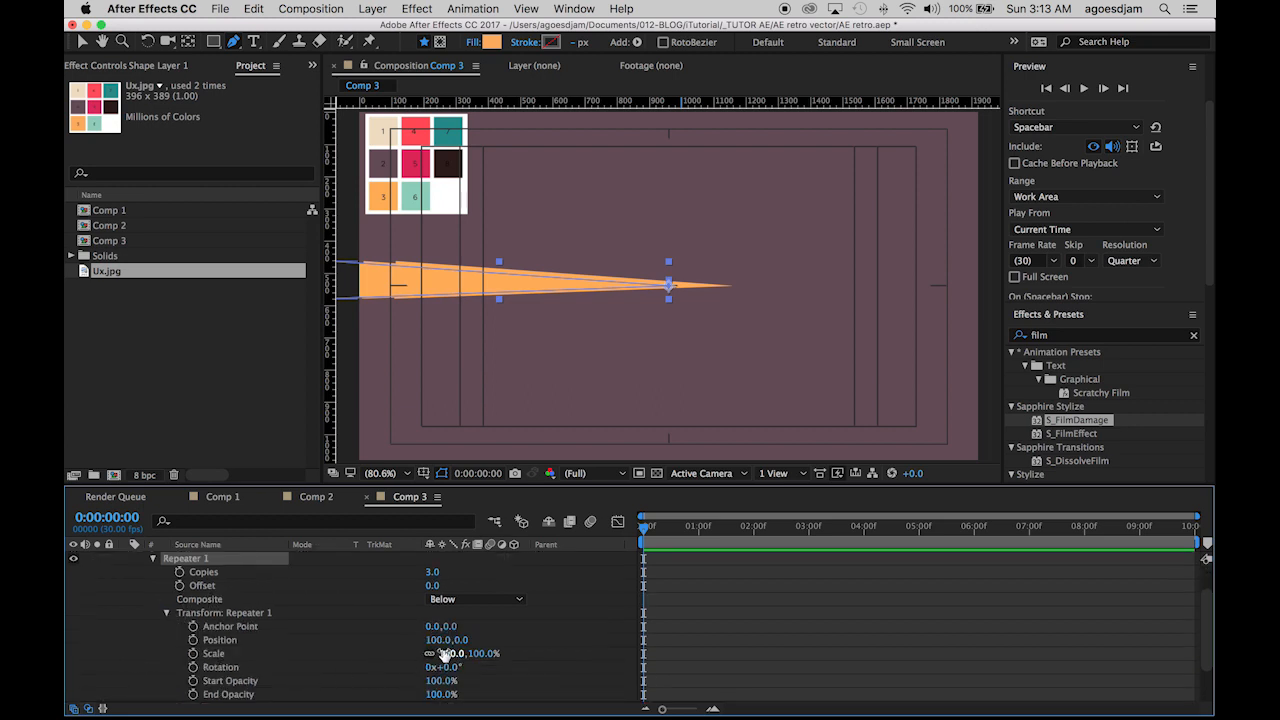
pyautogui.click(440, 642)
pyautogui.write('0')
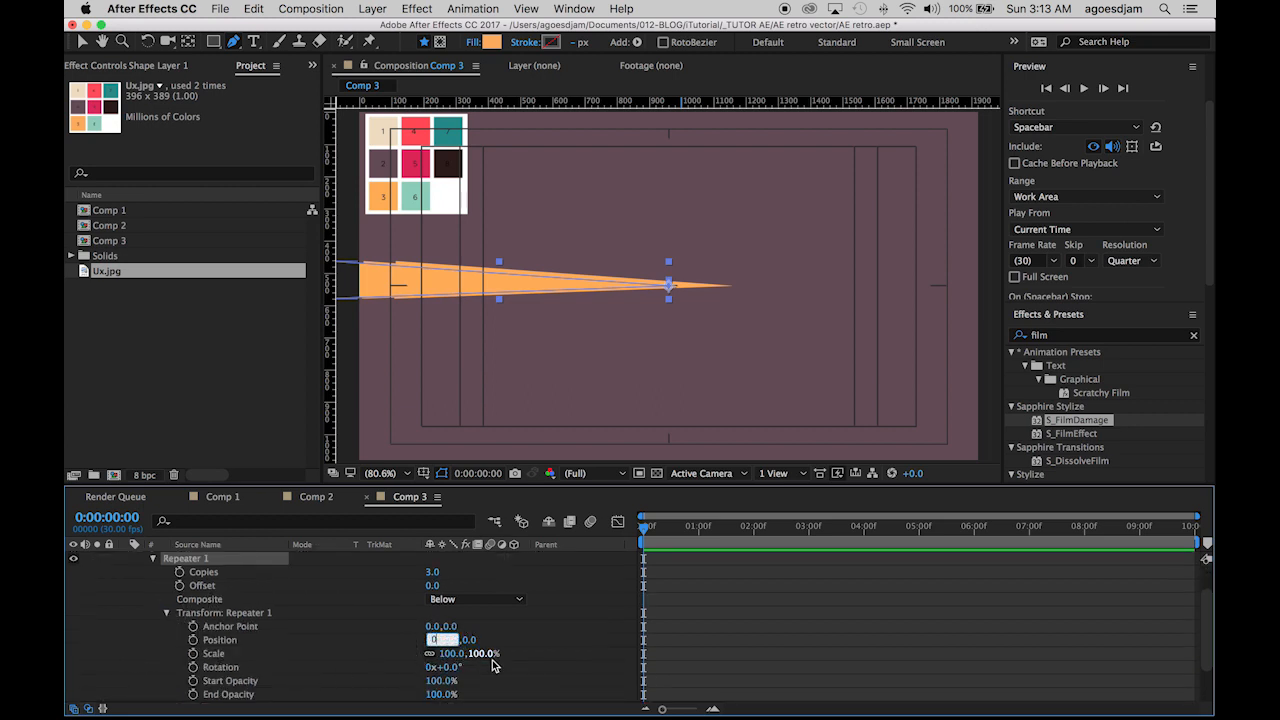
pyautogui.press('Return')
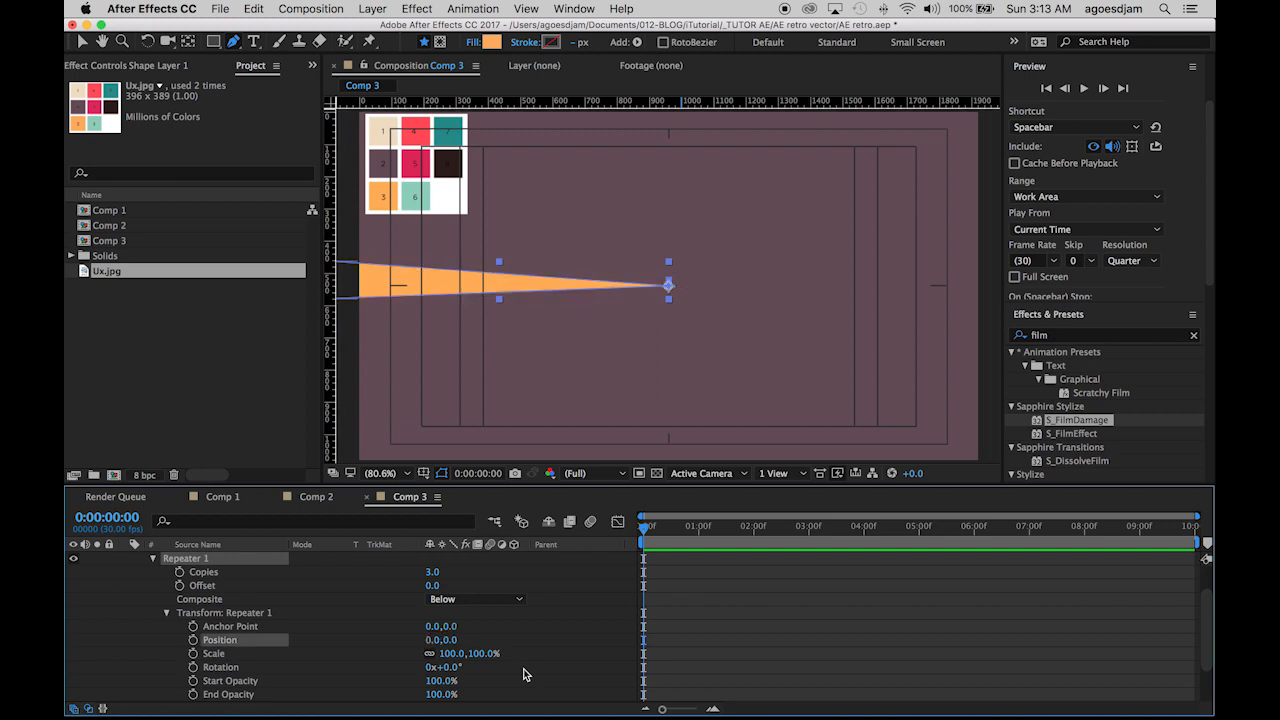
# Set the Repeater's rotation to 43° and its number of copies to 20
pyautogui.moveTo(452, 667); pyautogui.dragTo(506, 668)
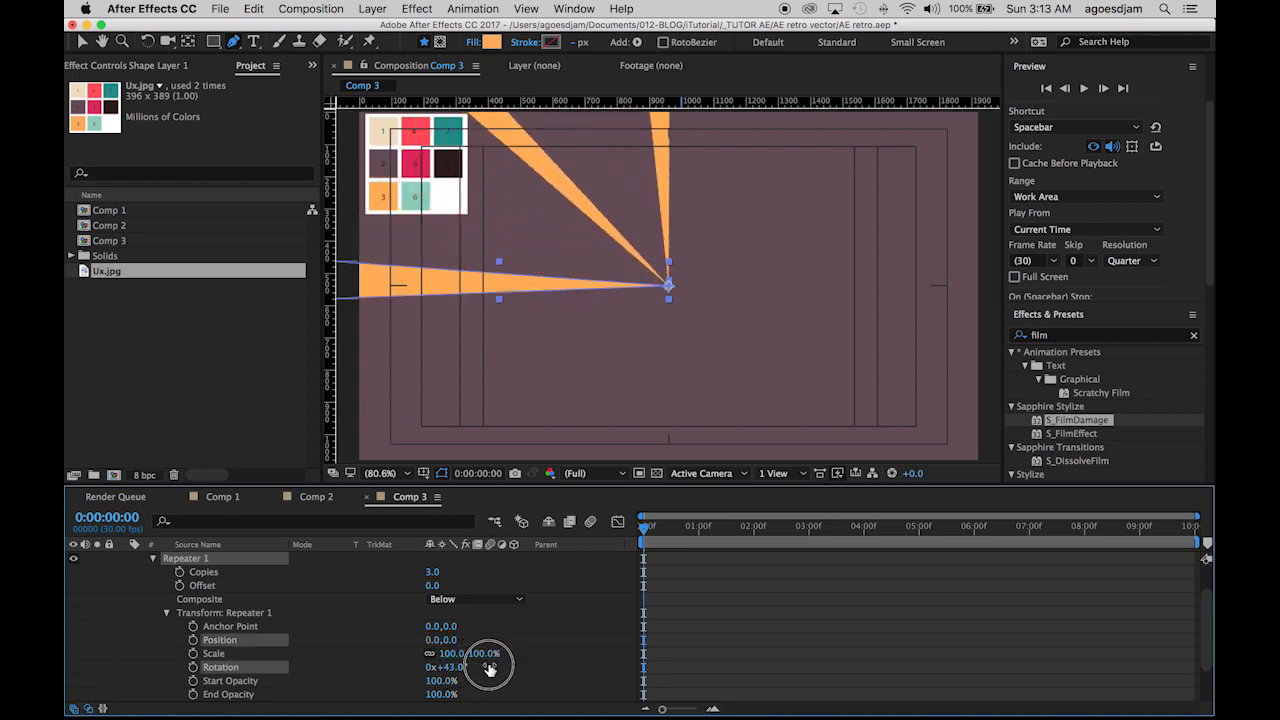
pyautogui.click(435, 573)
pyautogui.write('20')
pyautogui.press('Return')
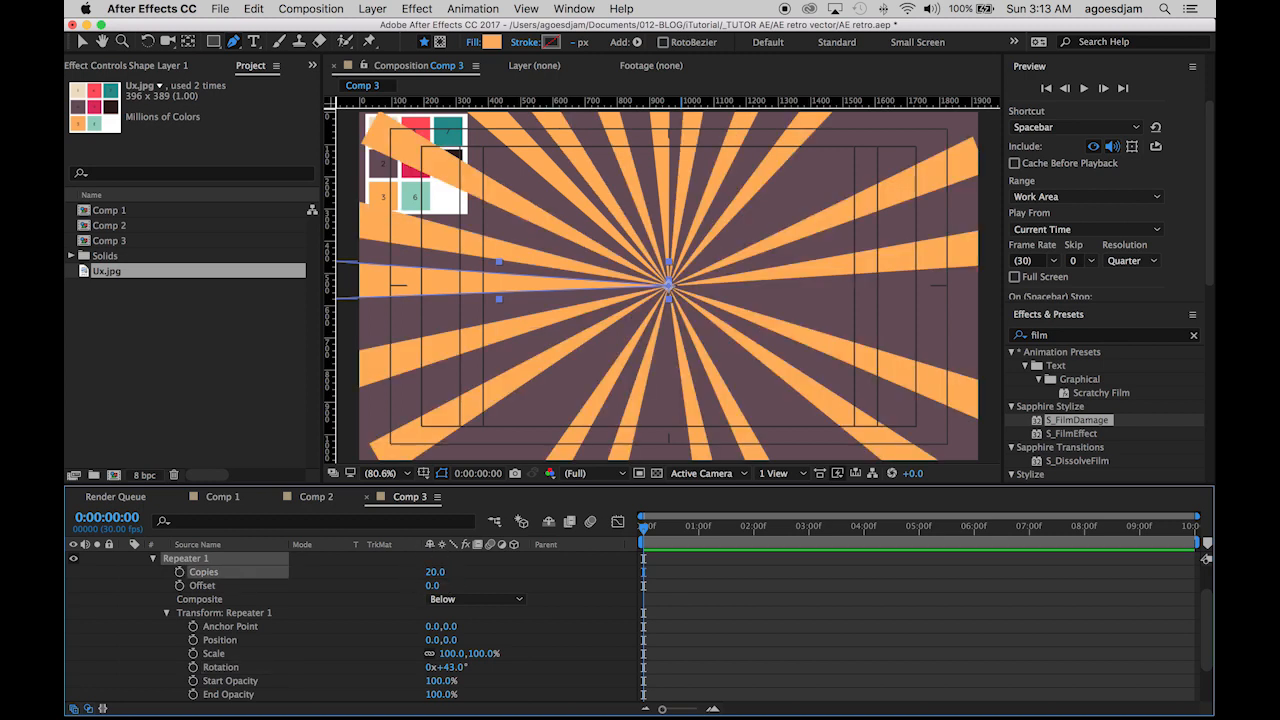
# Set the Repeater's rotation to 18° for evenly spaced rays, and save the project
pyautogui.moveTo(445, 667); pyautogui.dragTo(453, 675)
pyautogui.click(449, 670)
pyautogui.write('18')
pyautogui.press('Return')
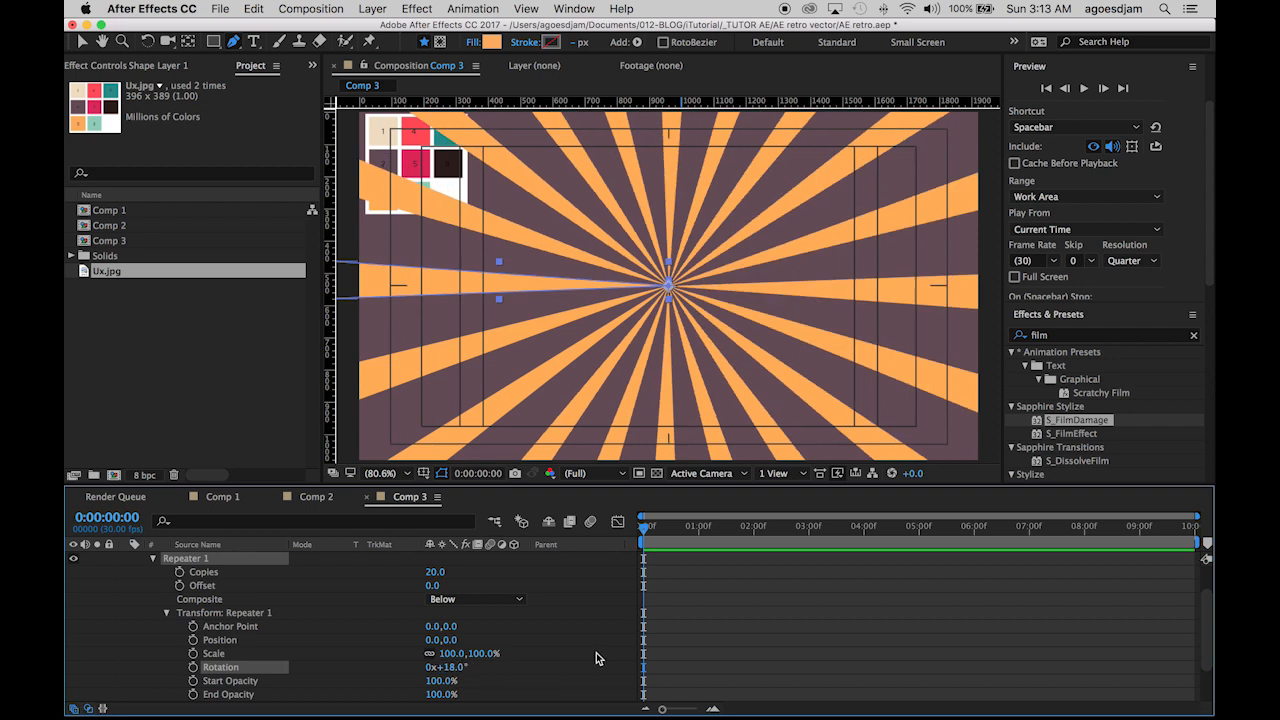
pyautogui.click(728, 624)
pyautogui.press('super+s')
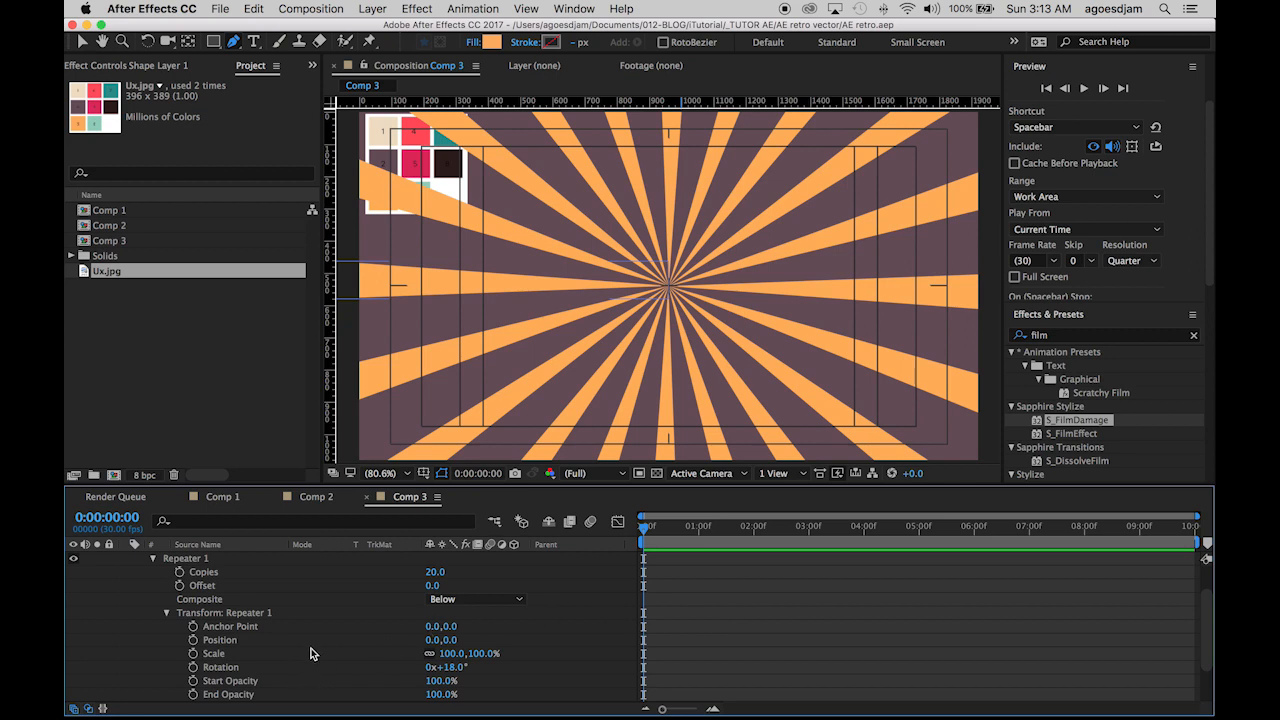
# Enable Scale keyframing in the transform of Shape 1 at frame 0
pyautogui.scroll(2, 310, 651)
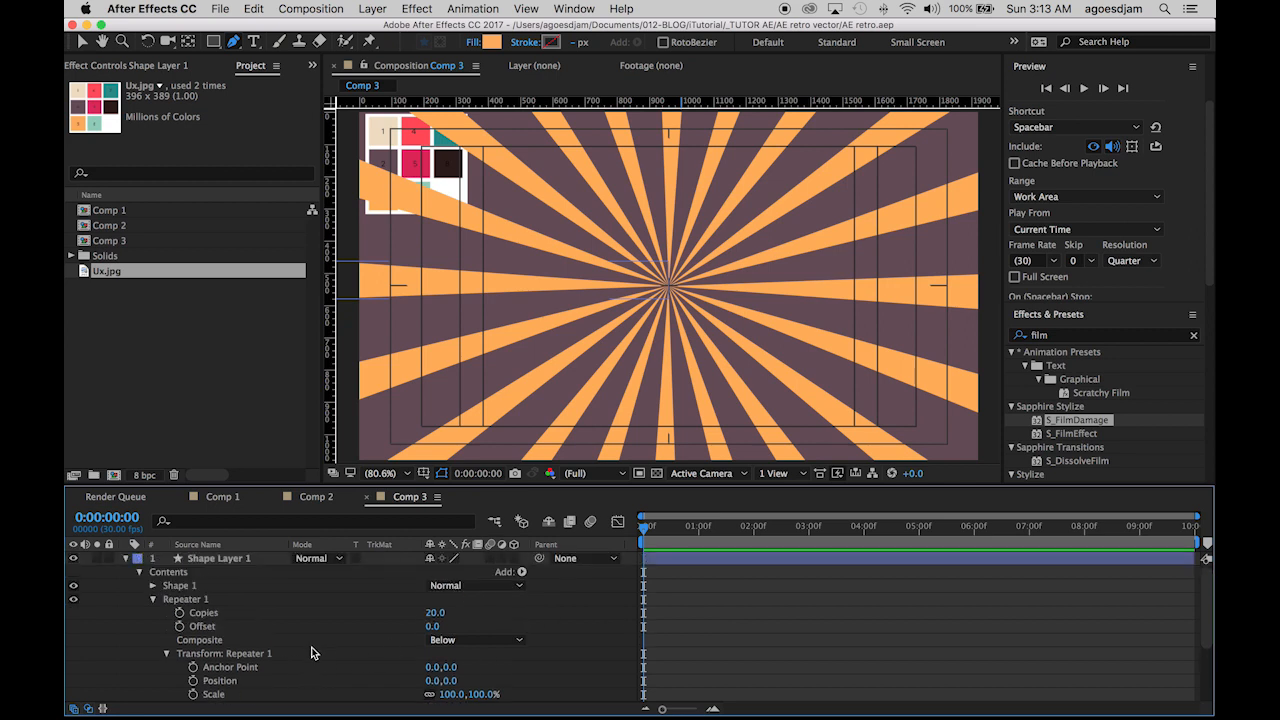
pyautogui.click(155, 599)
pyautogui.click(153, 585)
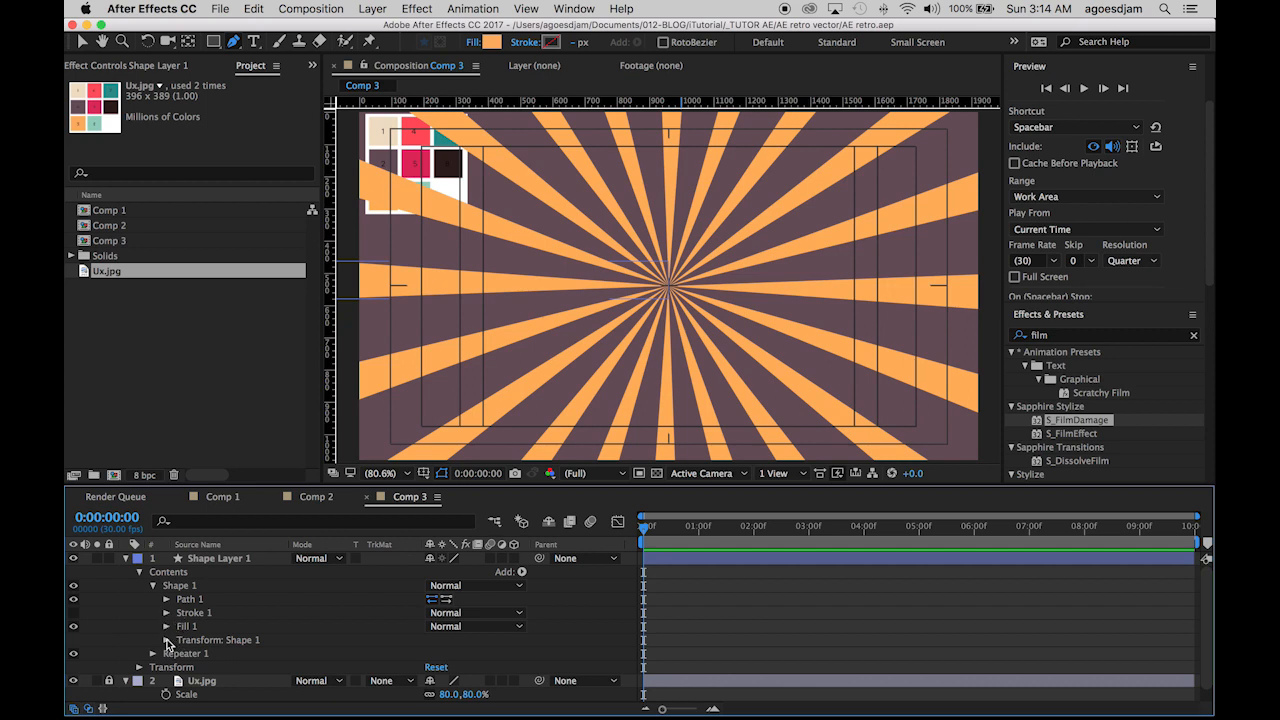
pyautogui.click(167, 639)
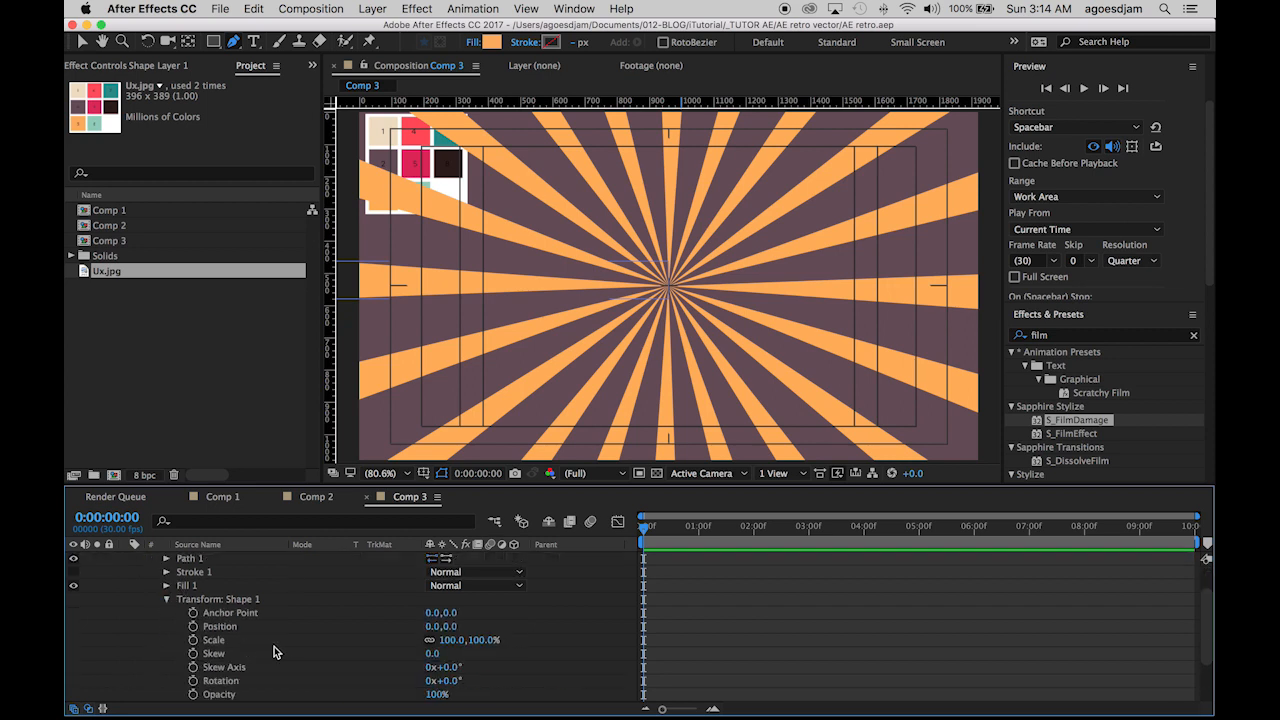
pyautogui.click(193, 640)
# Add a second Scale keyframe for Shape 1 at frame 10
pyautogui.click(107, 517)
pyautogui.write('10')
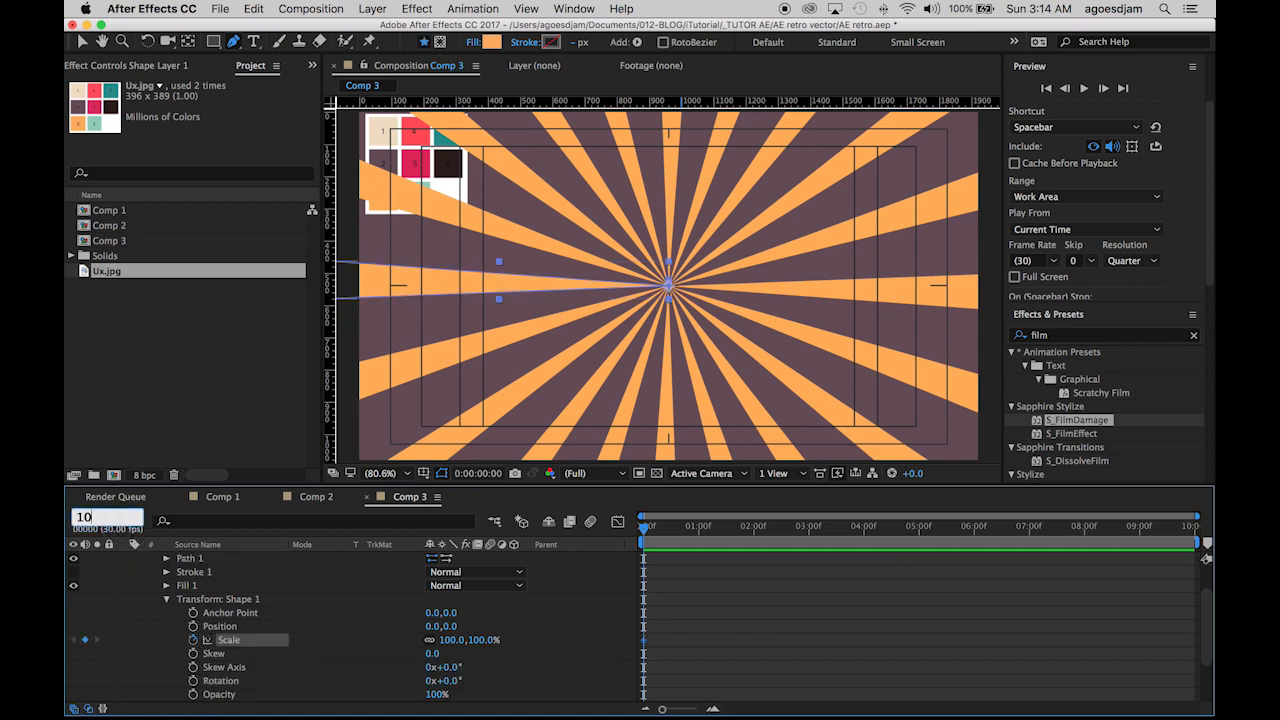
pyautogui.press('Return')
pyautogui.click(86, 640)
# Set Shape 1's Scale keyframe at frame 0 to 0%
pyautogui.moveTo(657, 530); pyautogui.dragTo(632, 533)
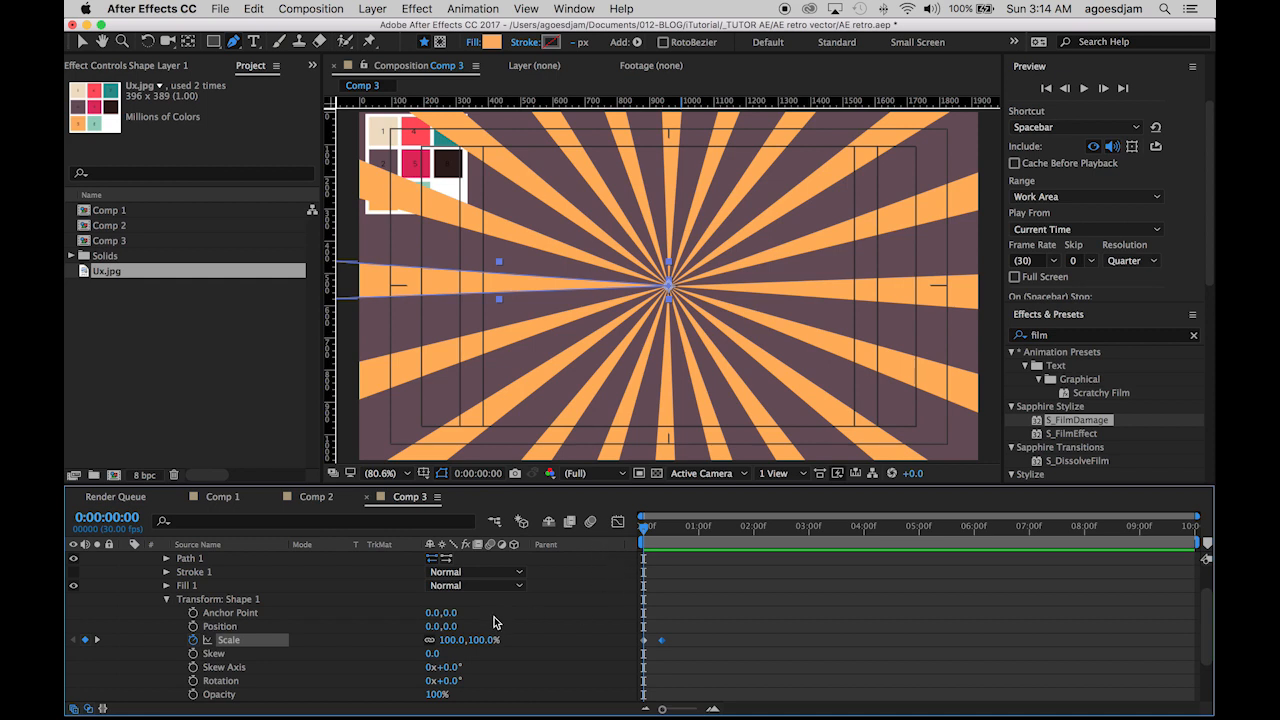
pyautogui.click(457, 641)
pyautogui.write('0')
pyautogui.press('Return')
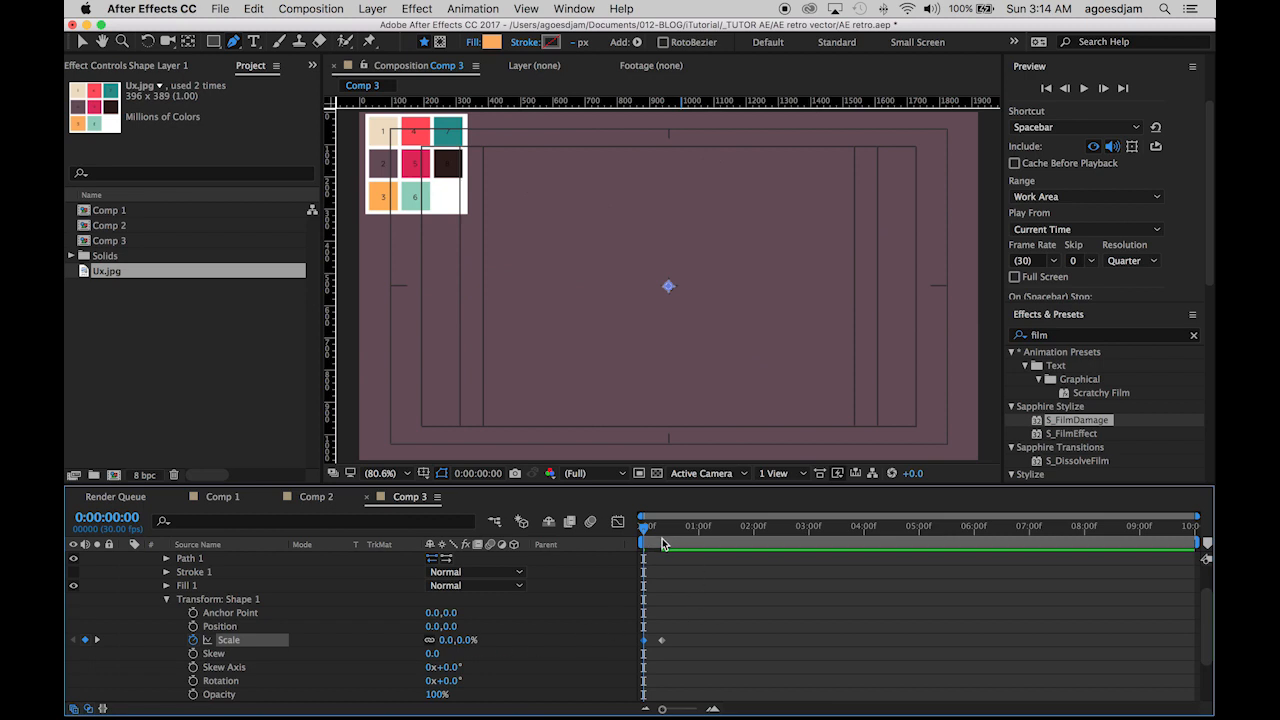
# Set the Scale in Repeater 1's transform to 0%
pyautogui.moveTo(645, 535); pyautogui.dragTo(665, 535)
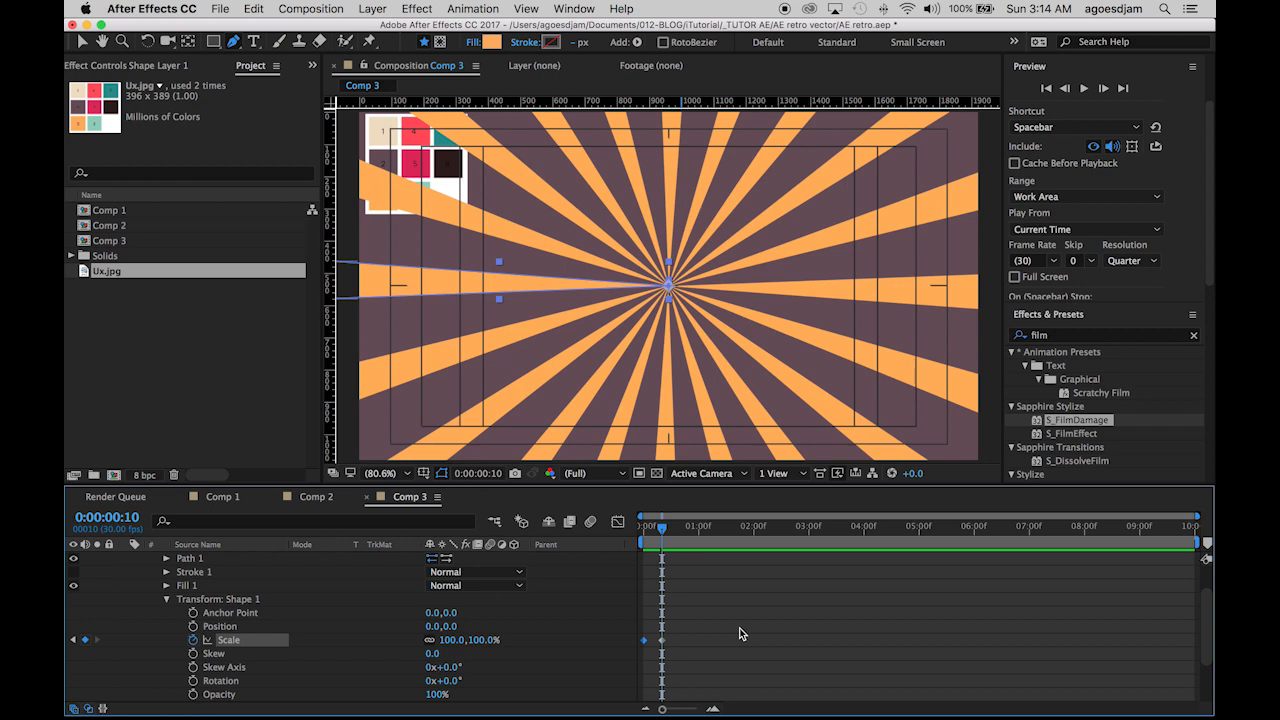
pyautogui.scroll(-5, 740, 632)
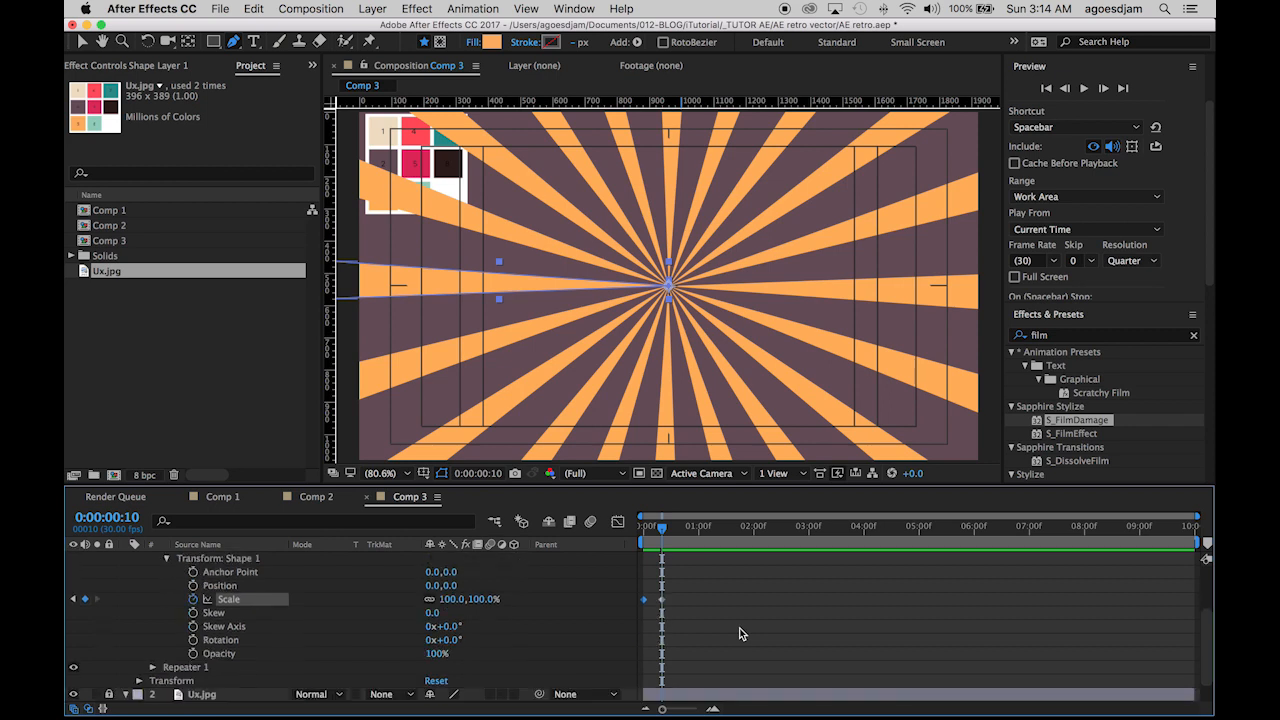
pyautogui.click(153, 641)
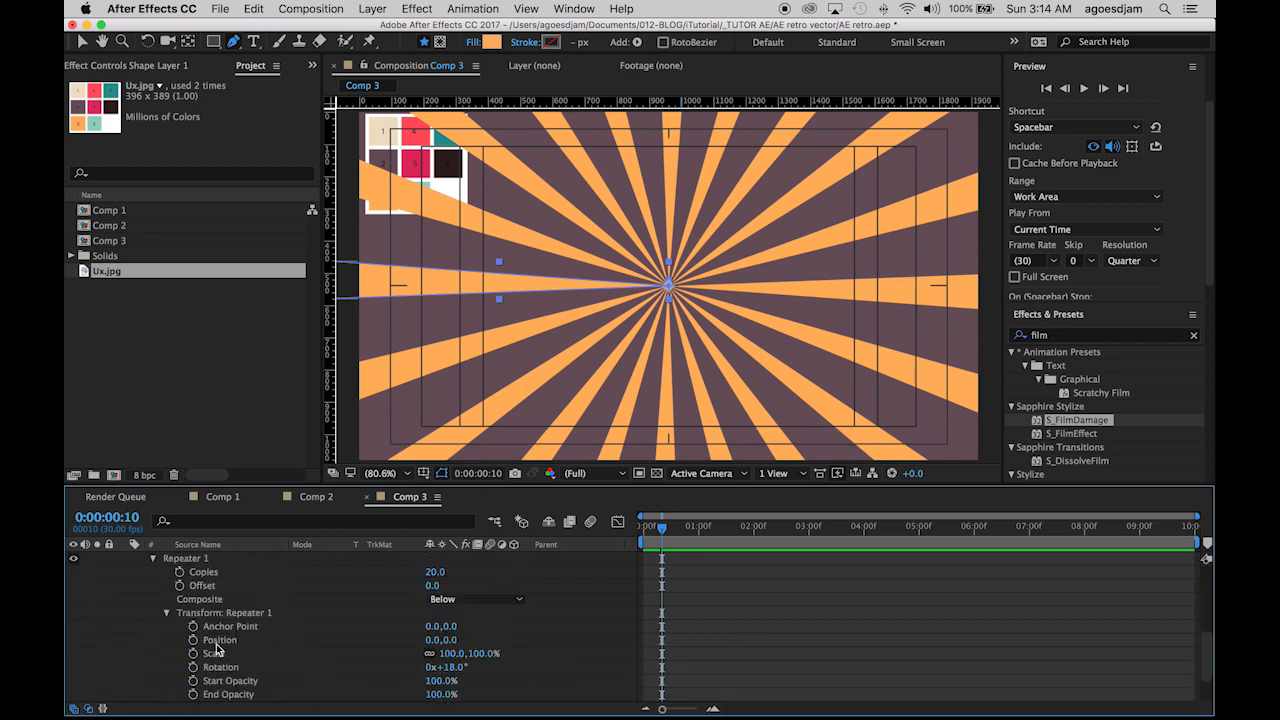
pyautogui.moveTo(452, 655); pyautogui.dragTo(386, 662)
pyautogui.click(444, 656)
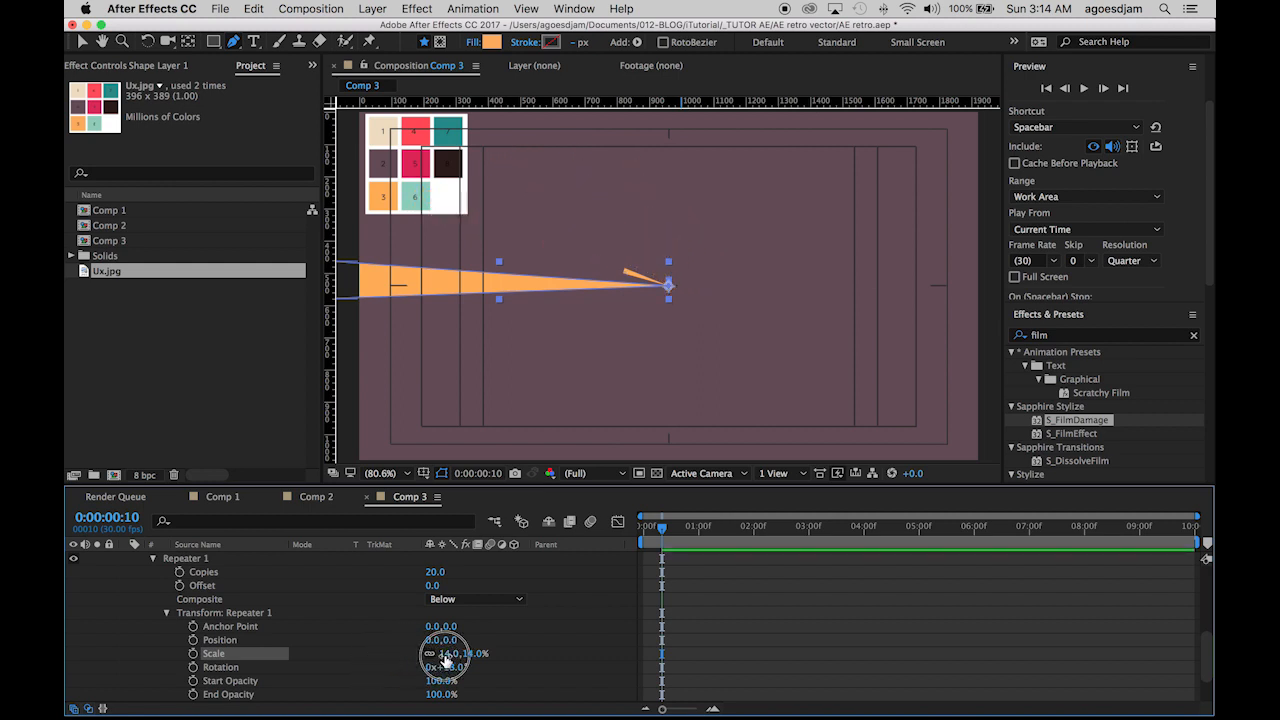
pyautogui.press('Return')
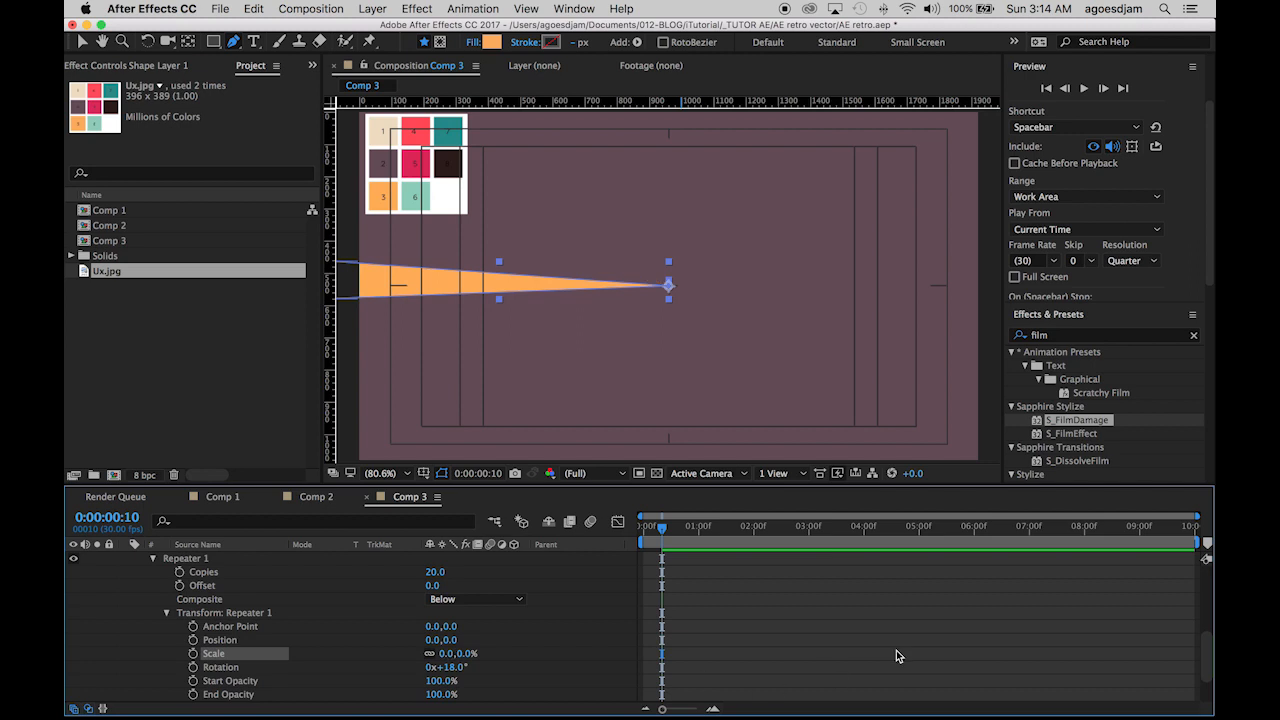
# Enable Scale keyframing in the transform of Repeater 1 at frame 5
pyautogui.scroll(5, 731, 626)
pyautogui.moveTo(657, 531); pyautogui.dragTo(643, 527)
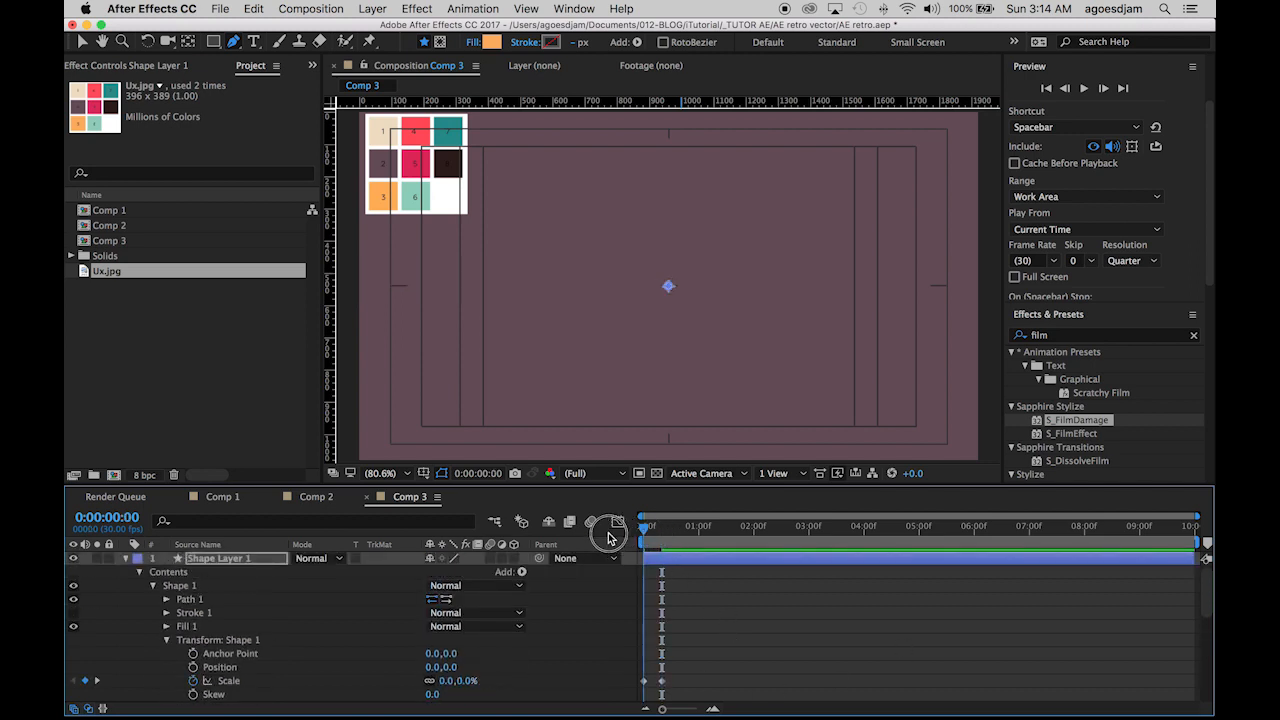
pyautogui.click(120, 520)
pyautogui.write('5')
pyautogui.press('Return')
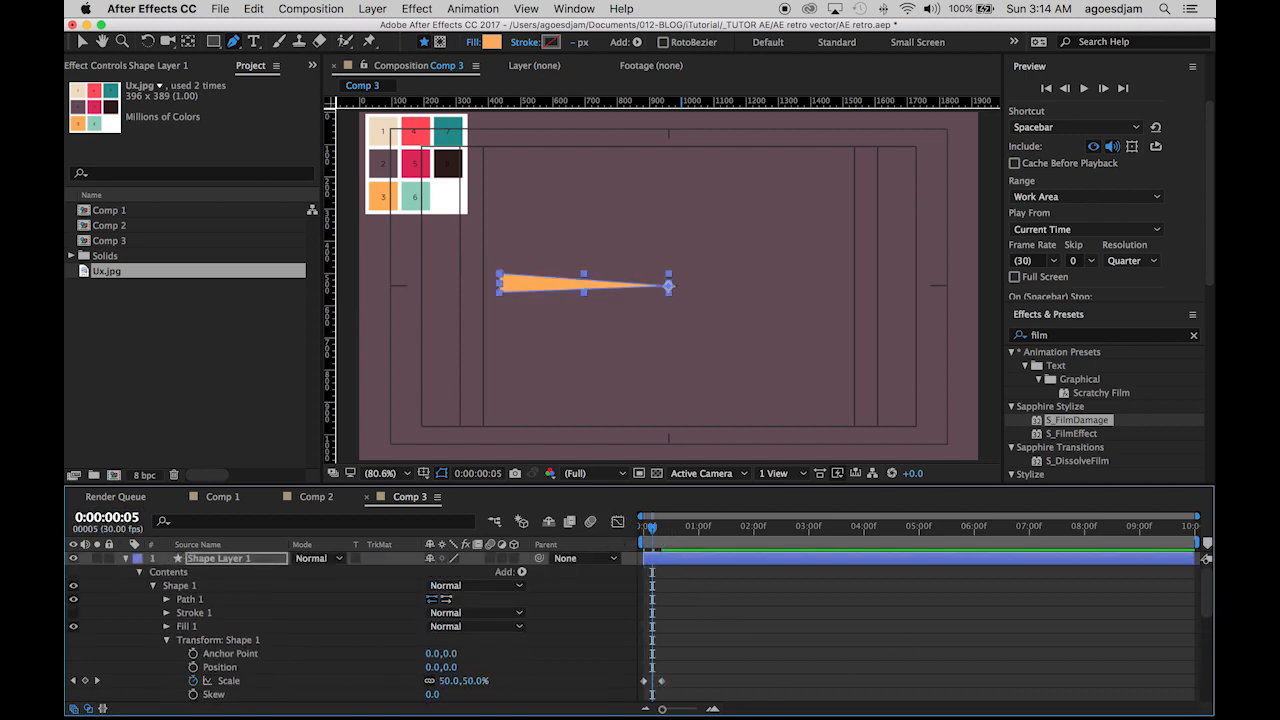
pyautogui.scroll(-5, 786, 654)
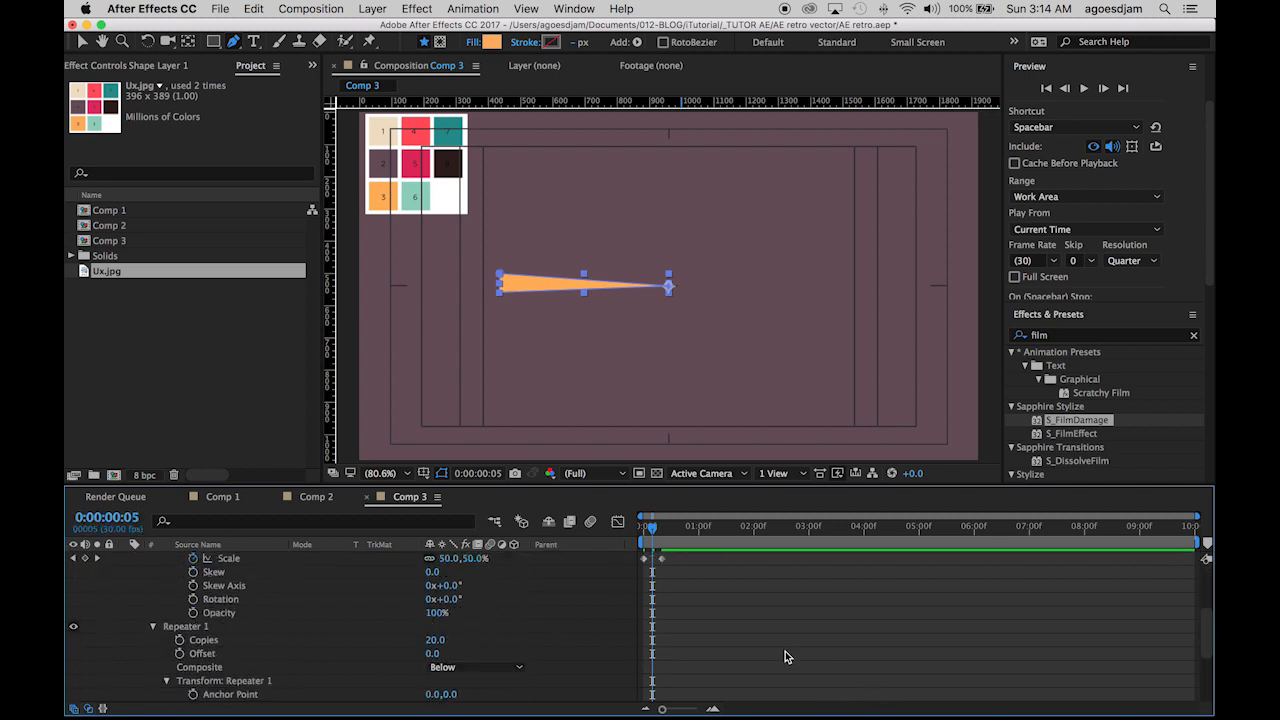
pyautogui.scroll(-3, 220, 679)
pyautogui.click(220, 679)
pyautogui.click(193, 681)
# Add a Scale keyframe of 100% for Repeater 1 at frame 20
pyautogui.click(130, 518)
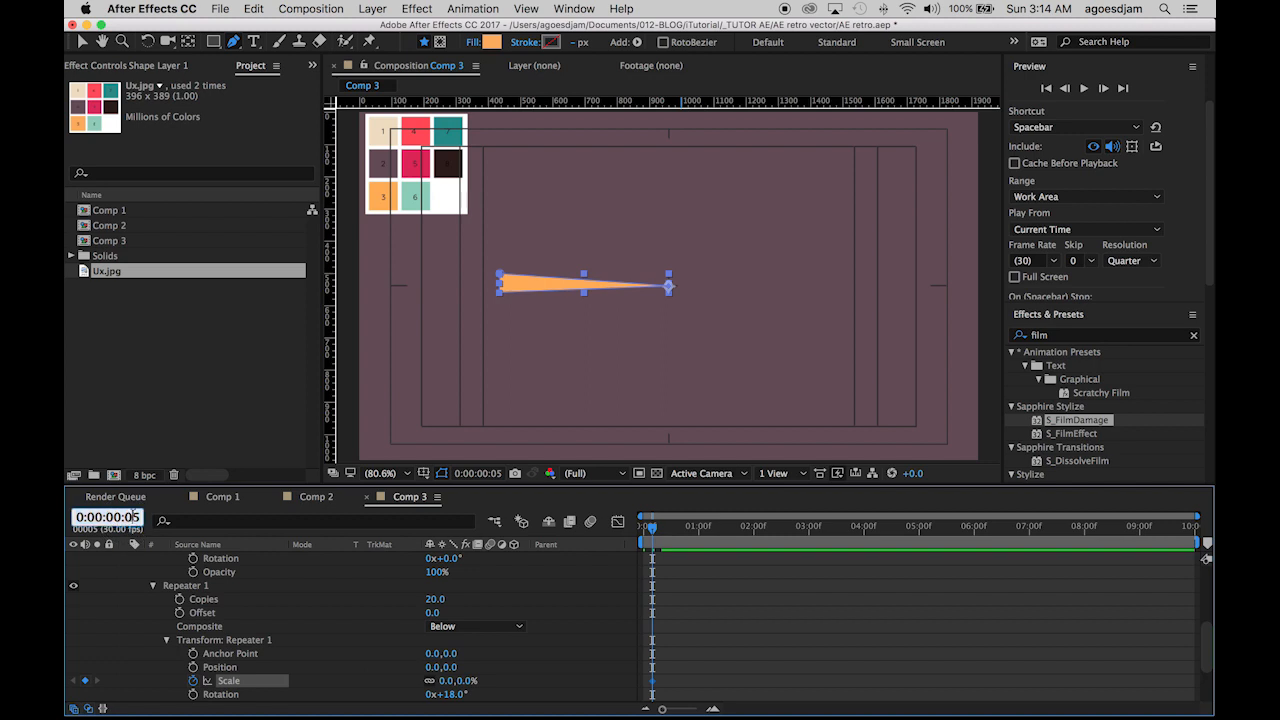
pyautogui.click(142, 518)
pyautogui.click(134, 518)
pyautogui.press('BackSpace')
pyautogui.press('BackSpace')
pyautogui.write('1')
pyautogui.write('0')
pyautogui.press('Return')
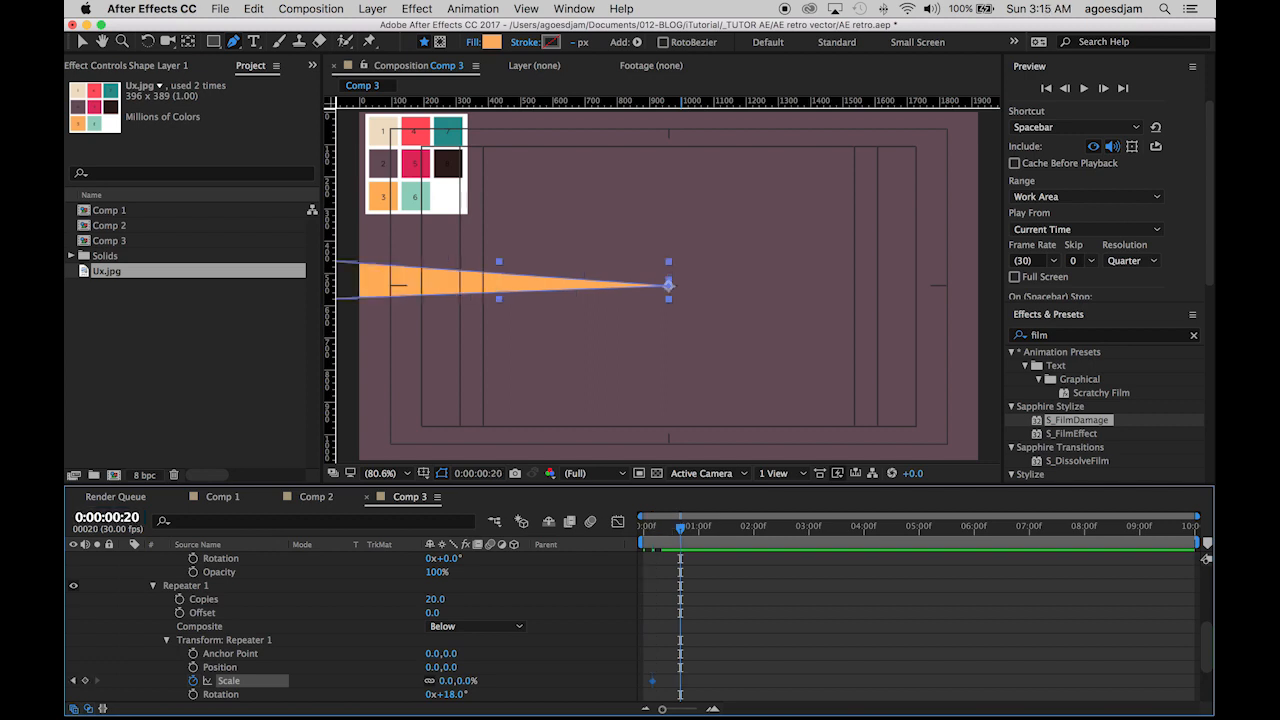
pyautogui.click(445, 680)
pyautogui.write('100')
pyautogui.press('Return')
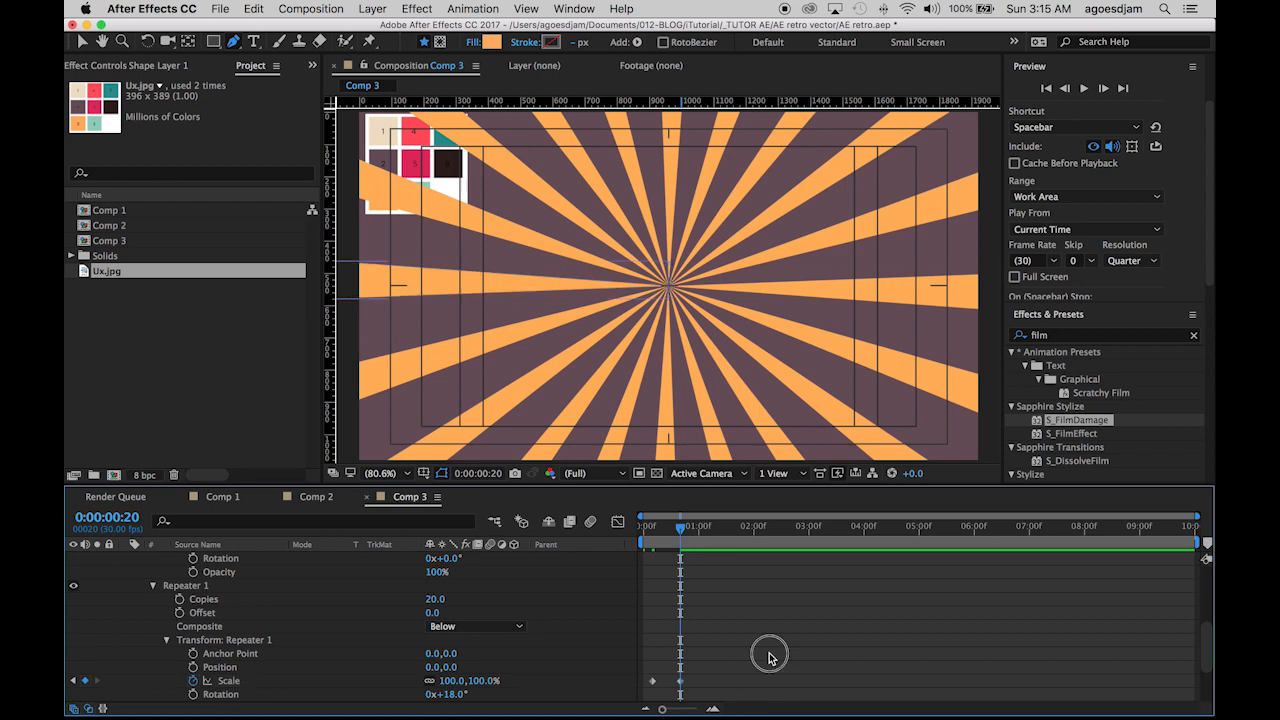
# Play the ray animation from the first frame and hide the title/action safe guides during playback
pyautogui.click(645, 525)
pyautogui.press('space')
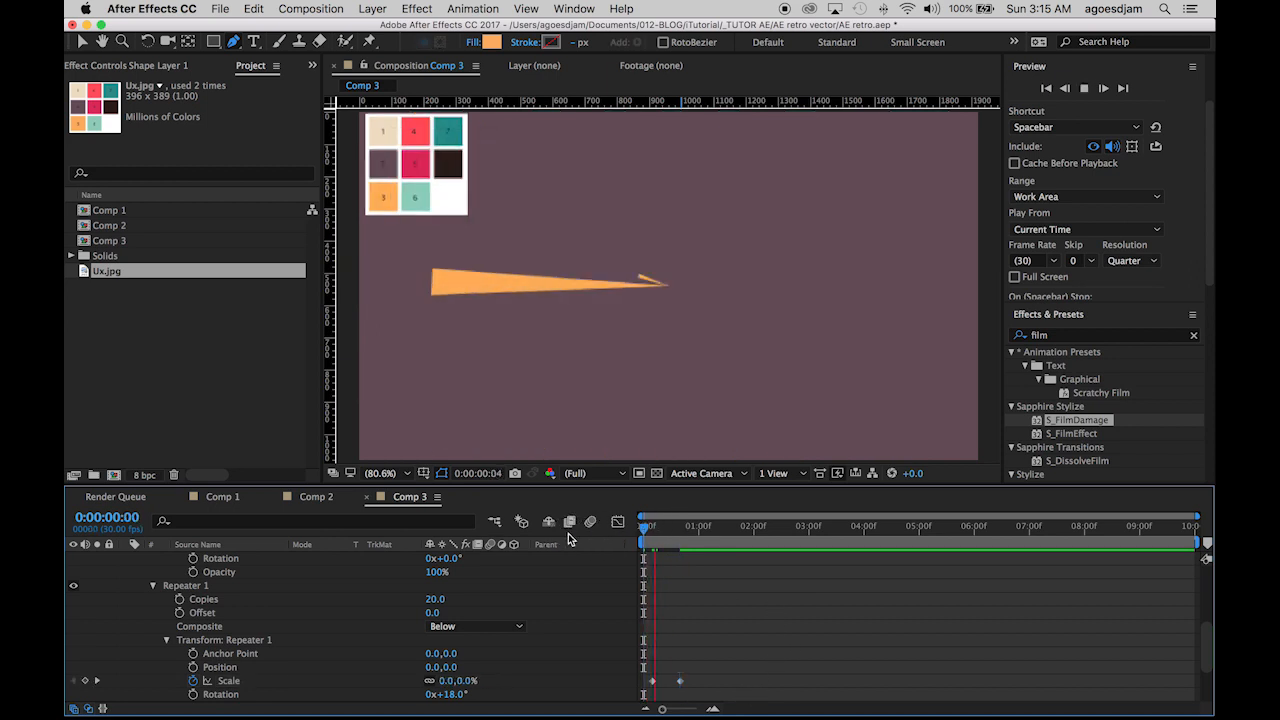
pyautogui.press("'")
pyautogui.press('space')
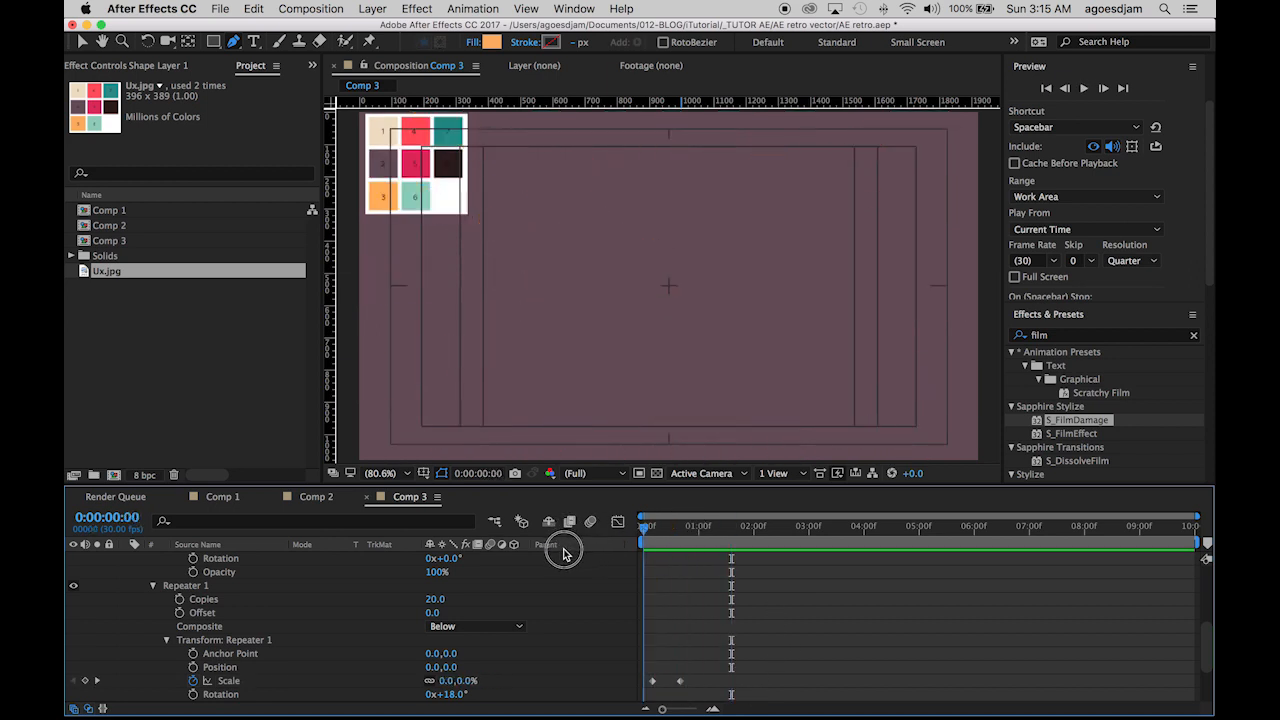
# Reveal only the animated properties of Shape Layer 1 and apply Easy Ease to all Shape 1 and Repeater 1 Scale keyframes
pyautogui.scroll(4, 693, 617)
pyautogui.click(688, 561)
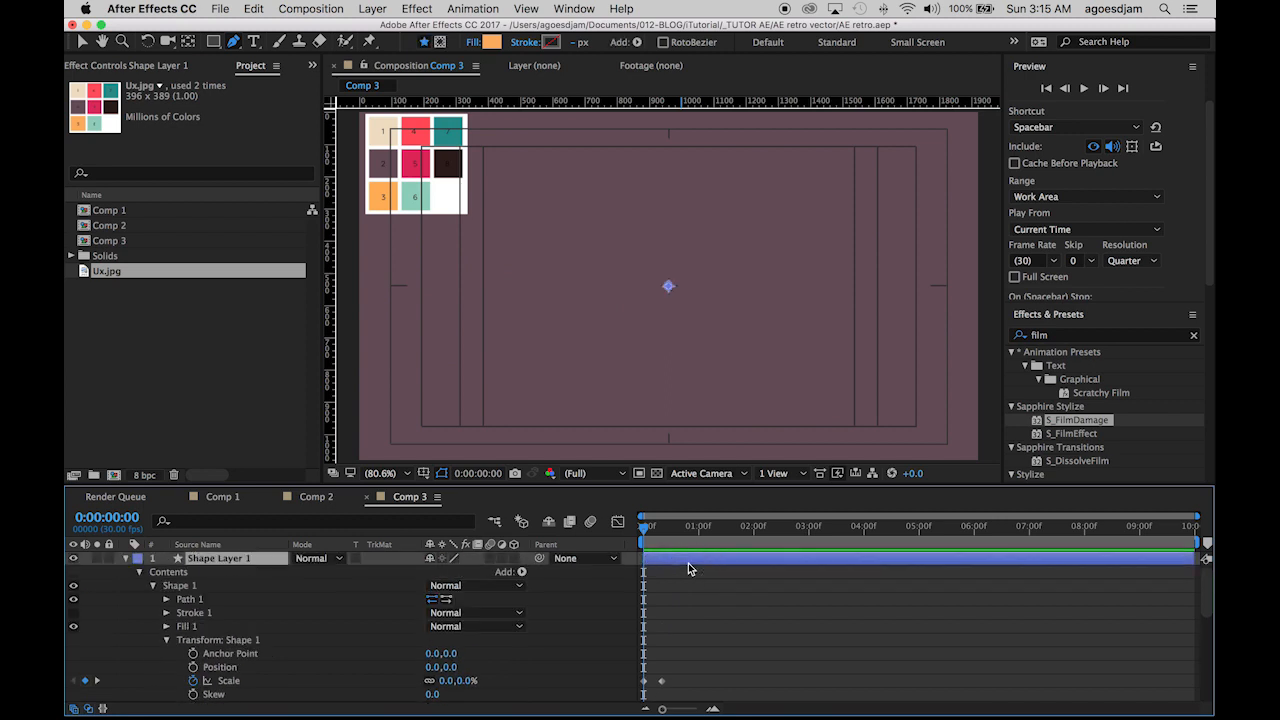
pyautogui.press('u')
pyautogui.moveTo(694, 577); pyautogui.dragTo(636, 618)
pyautogui.rightClick(653, 613)
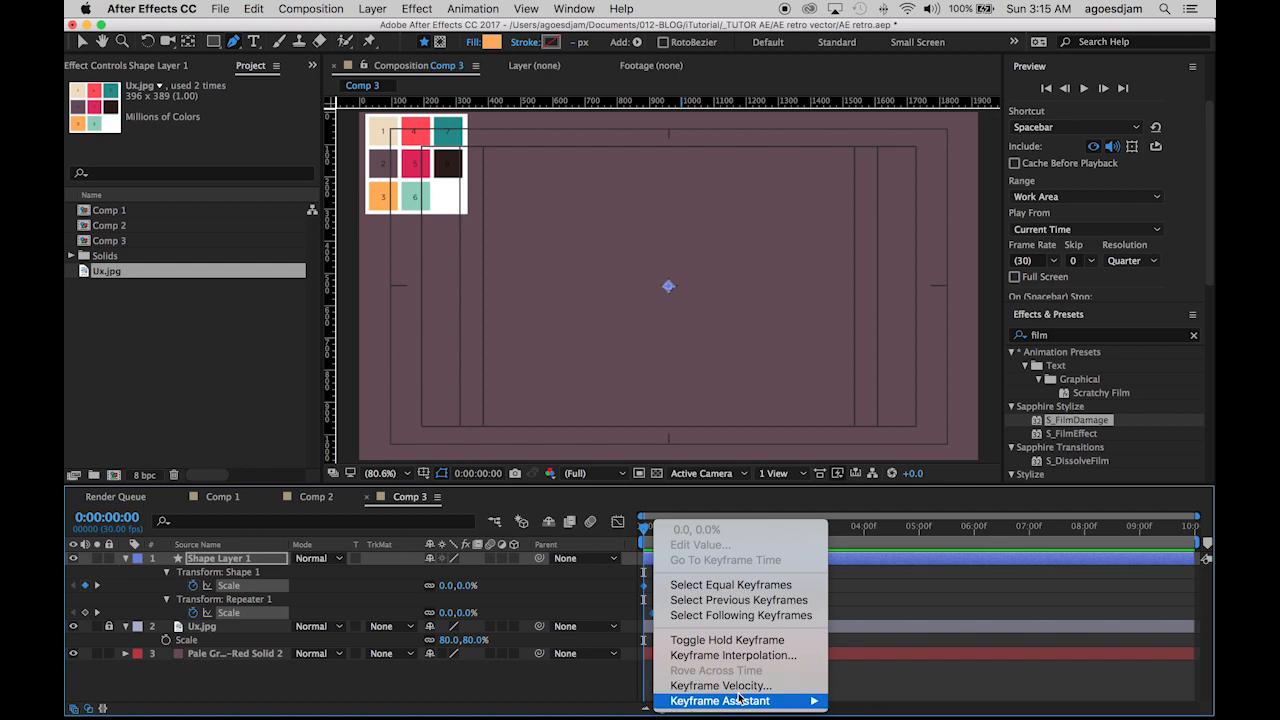
pyautogui.moveTo(815, 700)
pyautogui.click(875, 610)
pyautogui.click(686, 571)
# Play the eased ray animation and scrub through it to frame 20
pyautogui.press('space')
pyautogui.press("'")
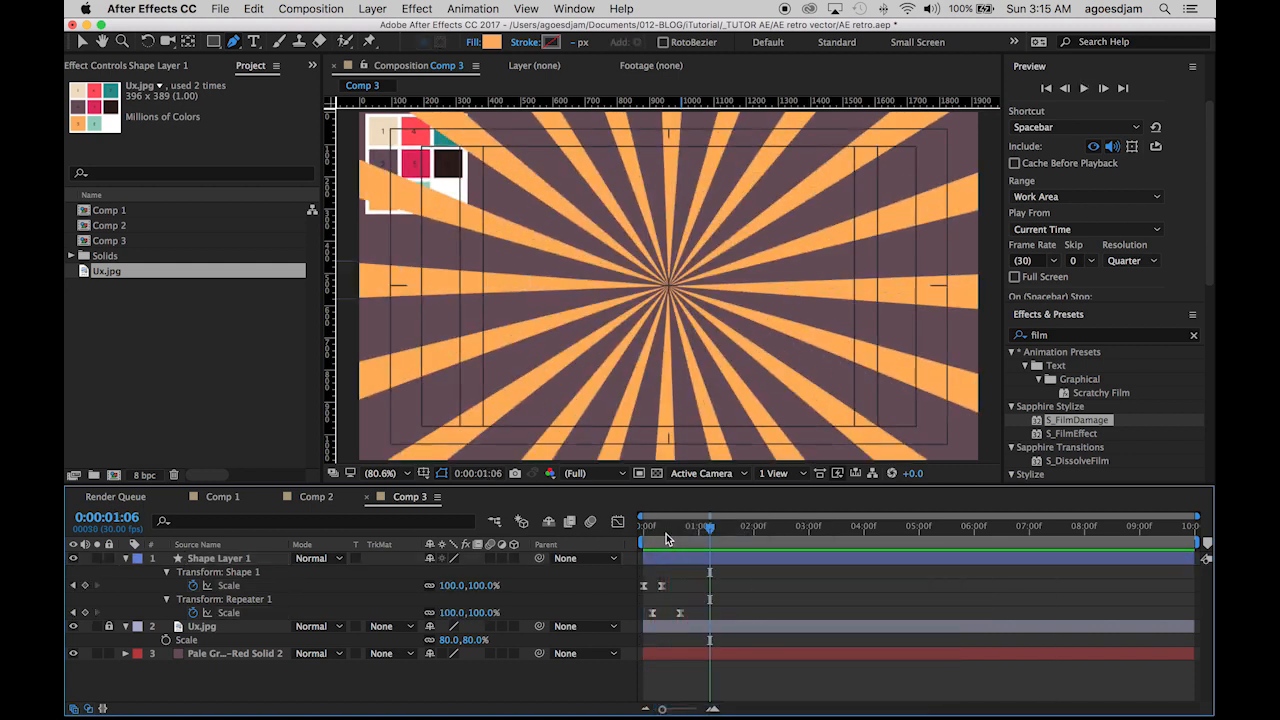
pyautogui.click(590, 540)
pyautogui.moveTo(593, 543); pyautogui.dragTo(681, 538)
# Draw a rectangle on a new shape layer covering the composition's upper half, from beyond its upper corners down to the rays' center
pyautogui.click(213, 42)
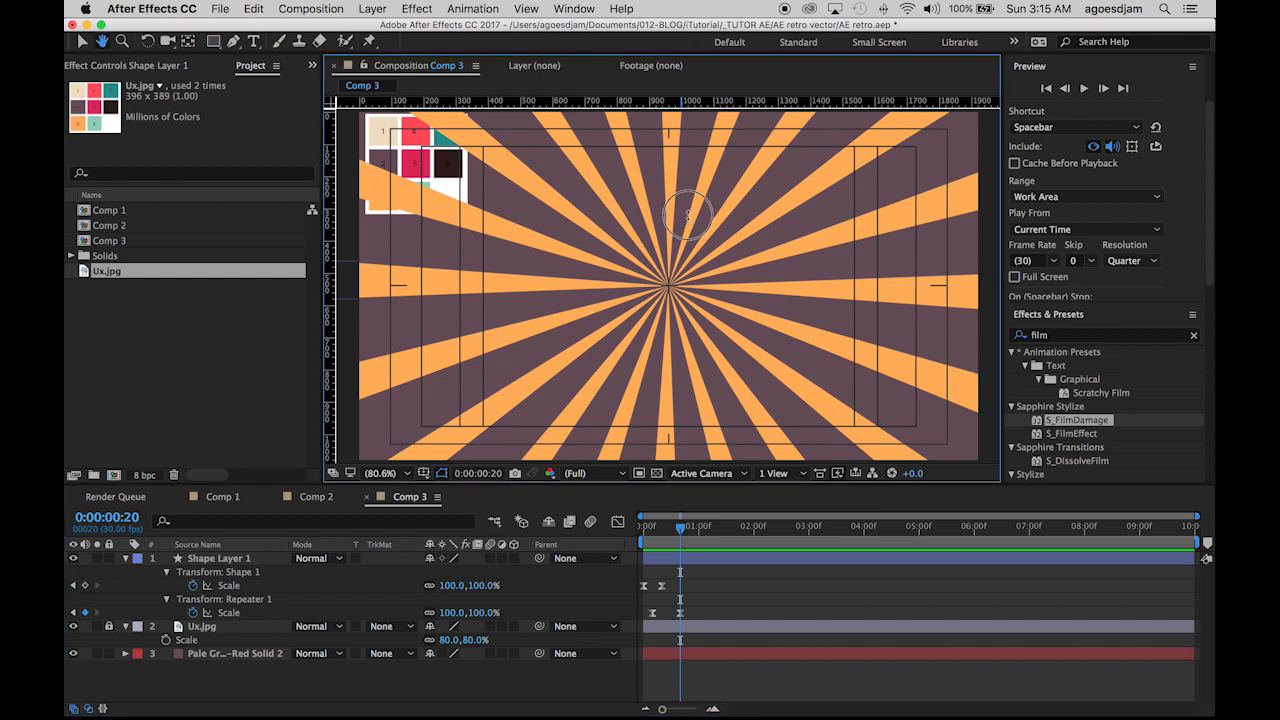
pyautogui.scroll(3, 632, 217)
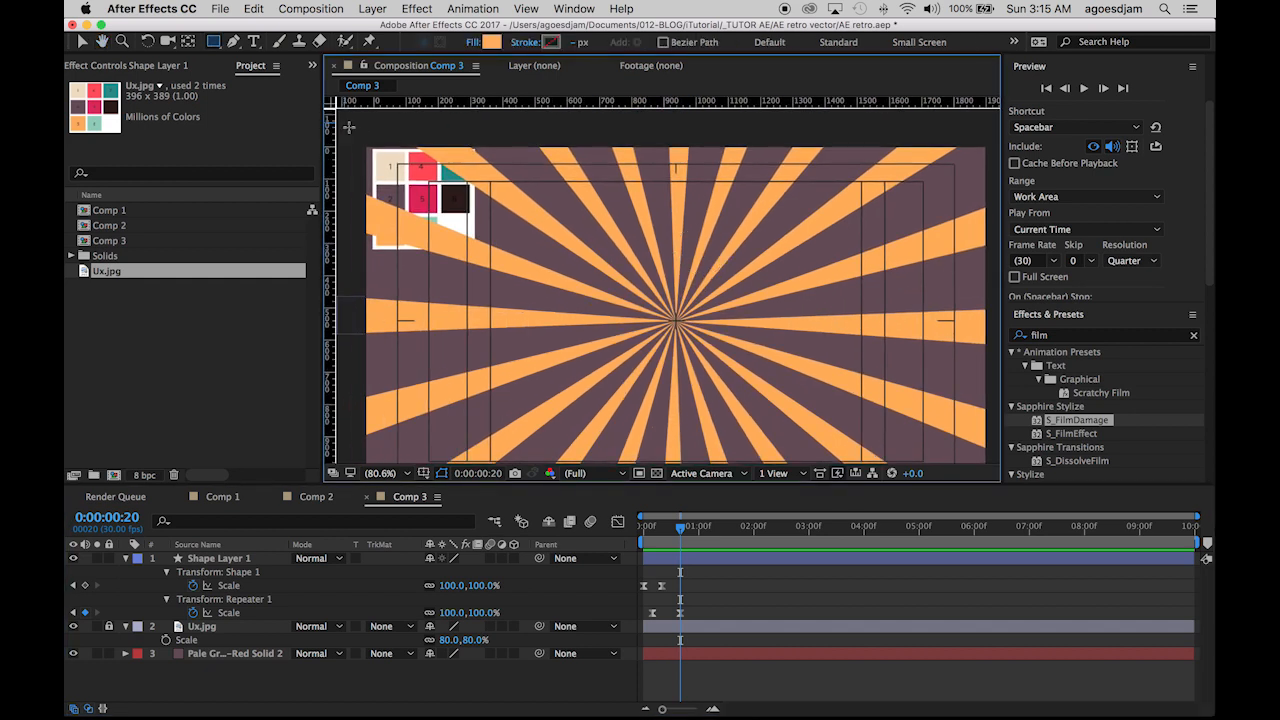
pyautogui.moveTo(361, 136); pyautogui.dragTo(502, 185)
pyautogui.moveTo(805, 272); pyautogui.dragTo(1002, 320)
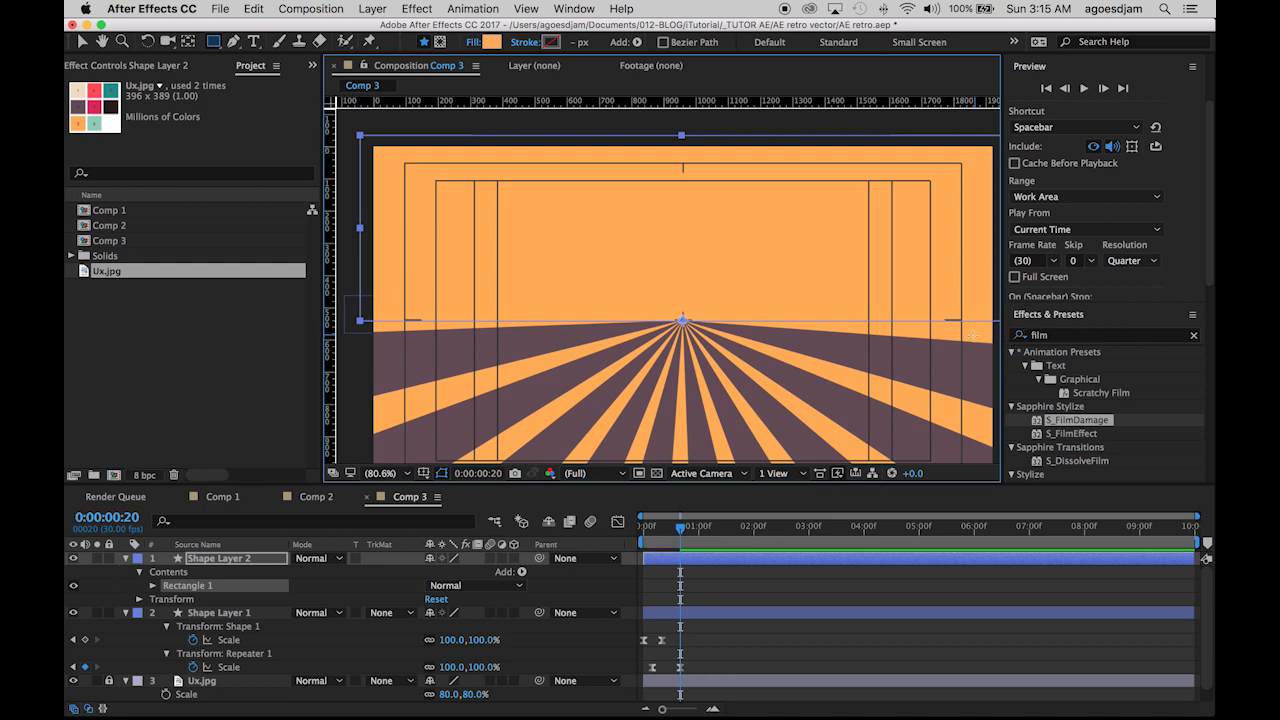
# Set Shape Layer 1's track matte to an alpha matte using the rectangle on Shape Layer 2
pyautogui.click(242, 613)
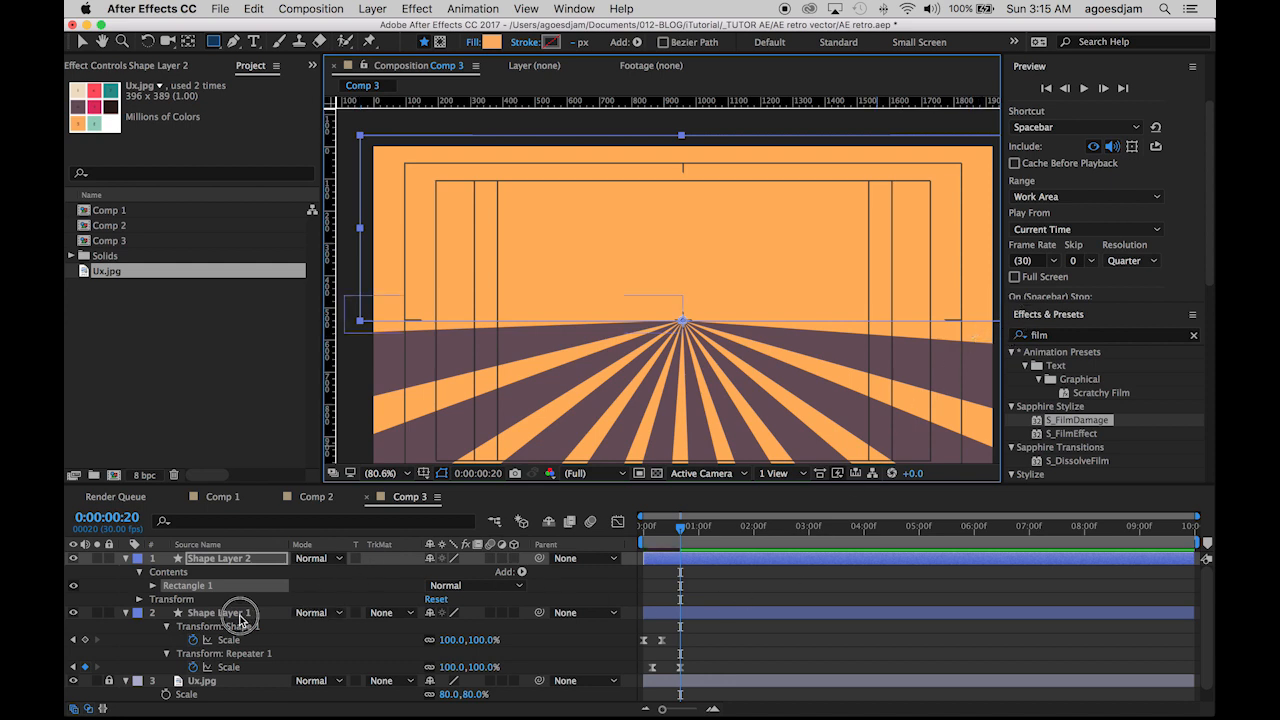
pyautogui.click(397, 618)
pyautogui.click(420, 660)
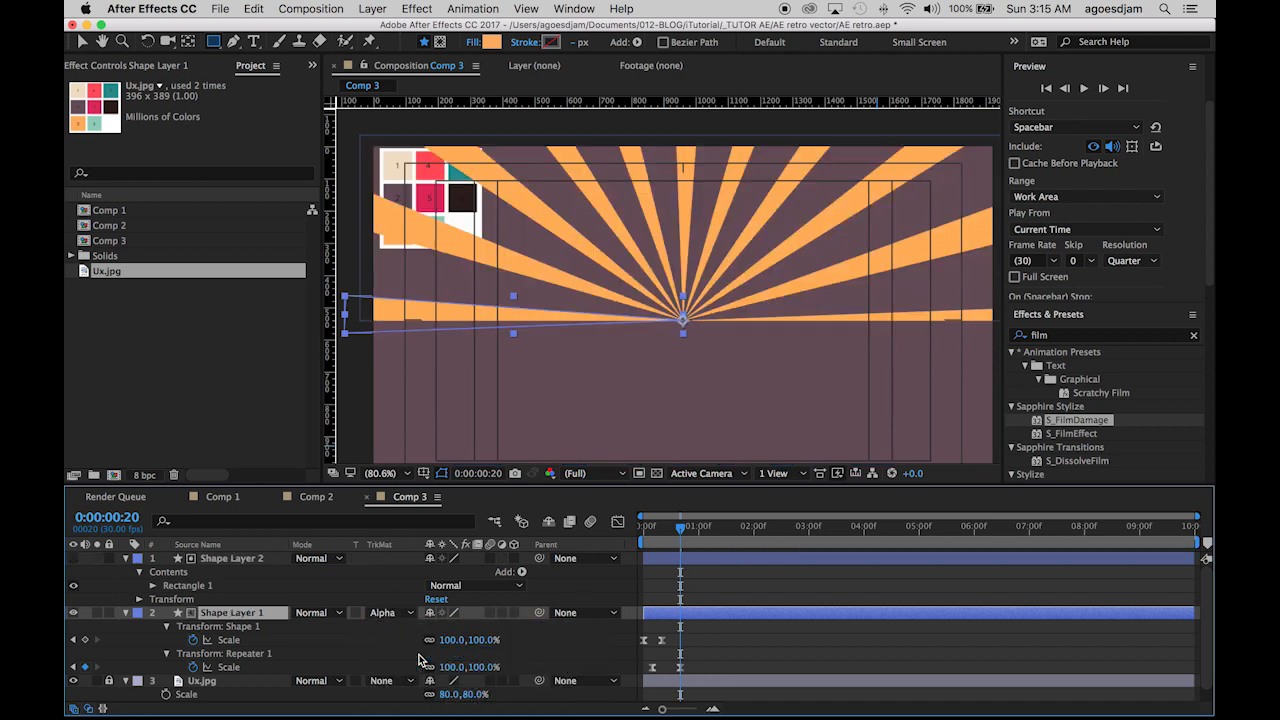
pyautogui.click(723, 591)
# Play the matted ray animation from the start and save the project
pyautogui.moveTo(680, 526); pyautogui.dragTo(590, 540)
pyautogui.press('space')
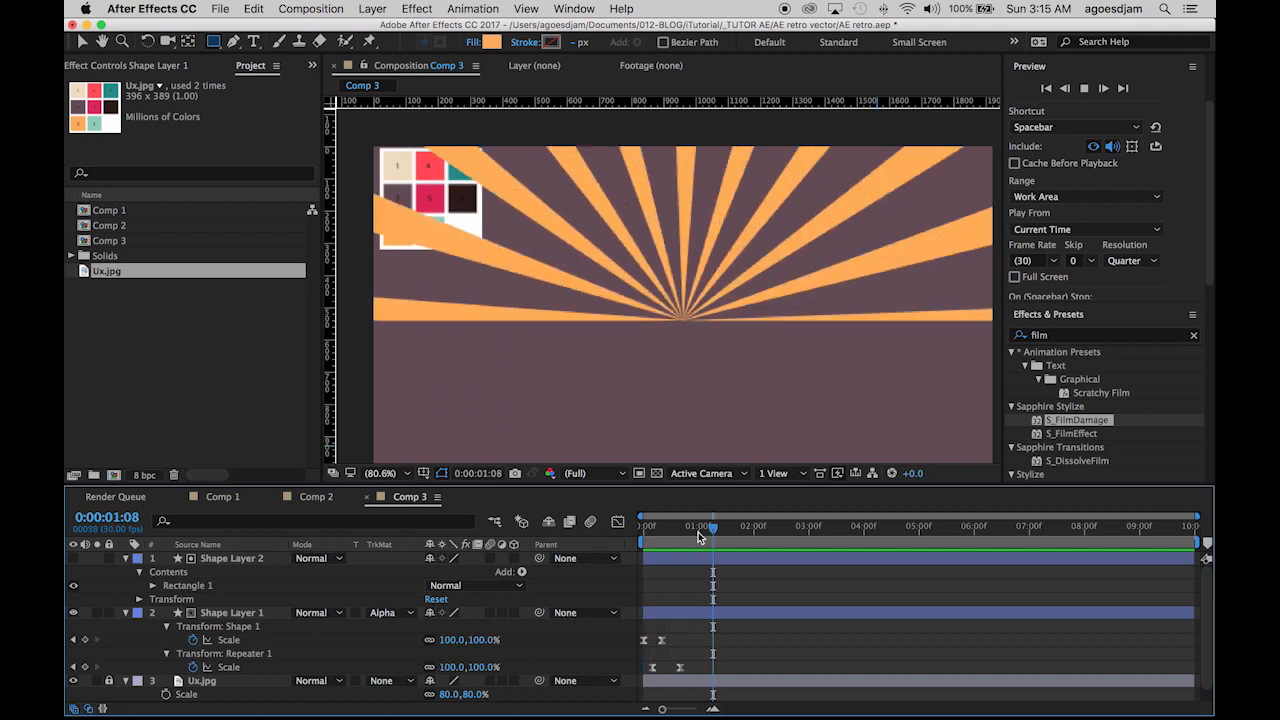
pyautogui.press('super+s')
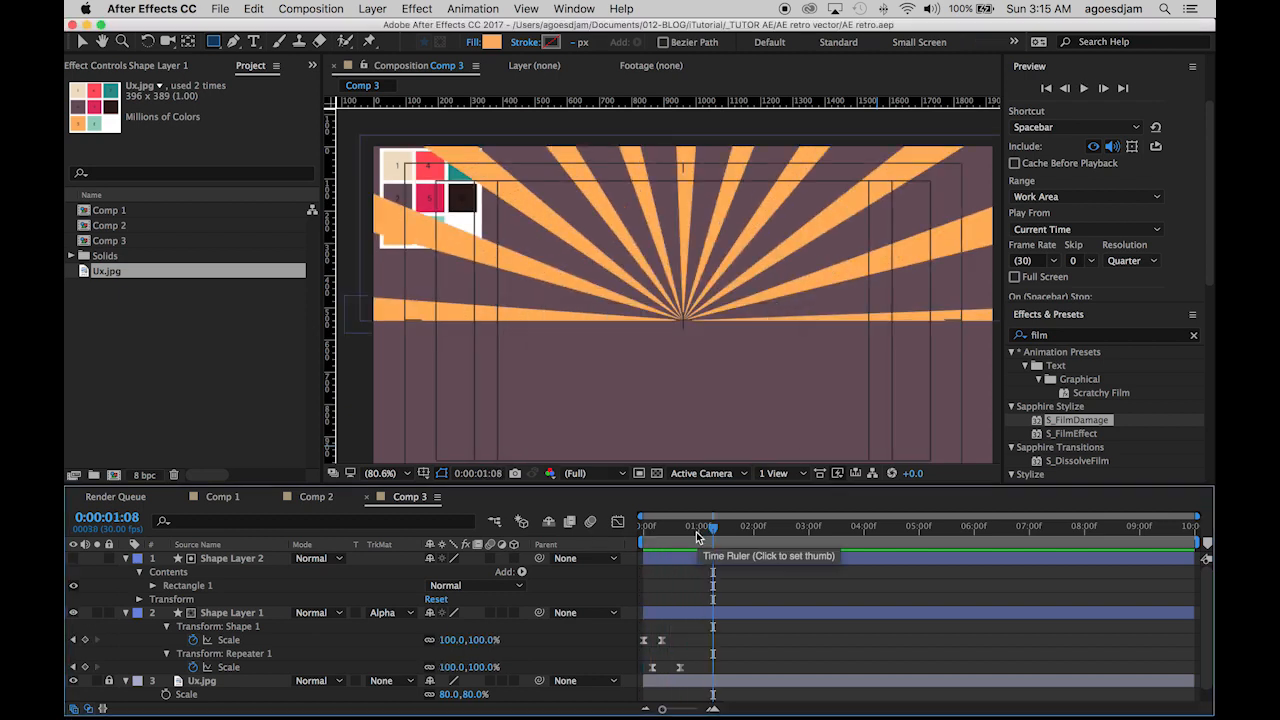
# Collapse the properties of both shape layers and check the finished design in Comp 2 before returning to Comp 3
pyautogui.click(125, 558)
pyautogui.click(125, 571)
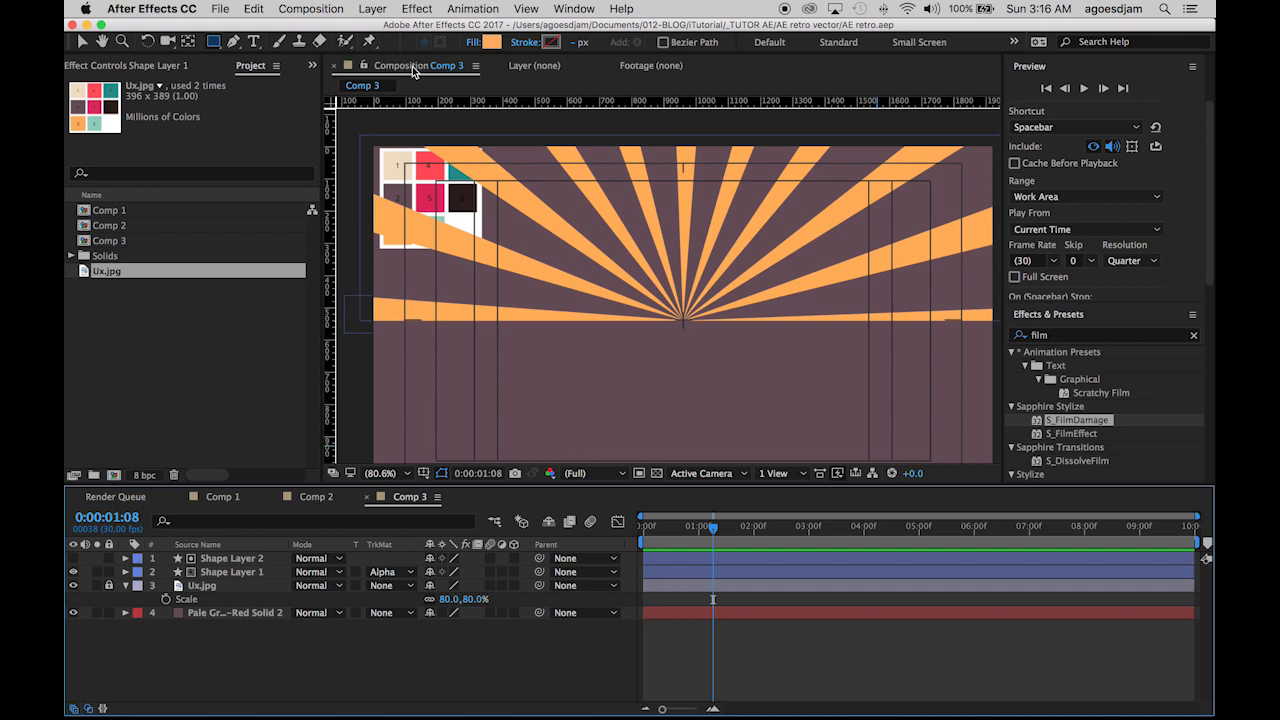
pyautogui.click(315, 497)
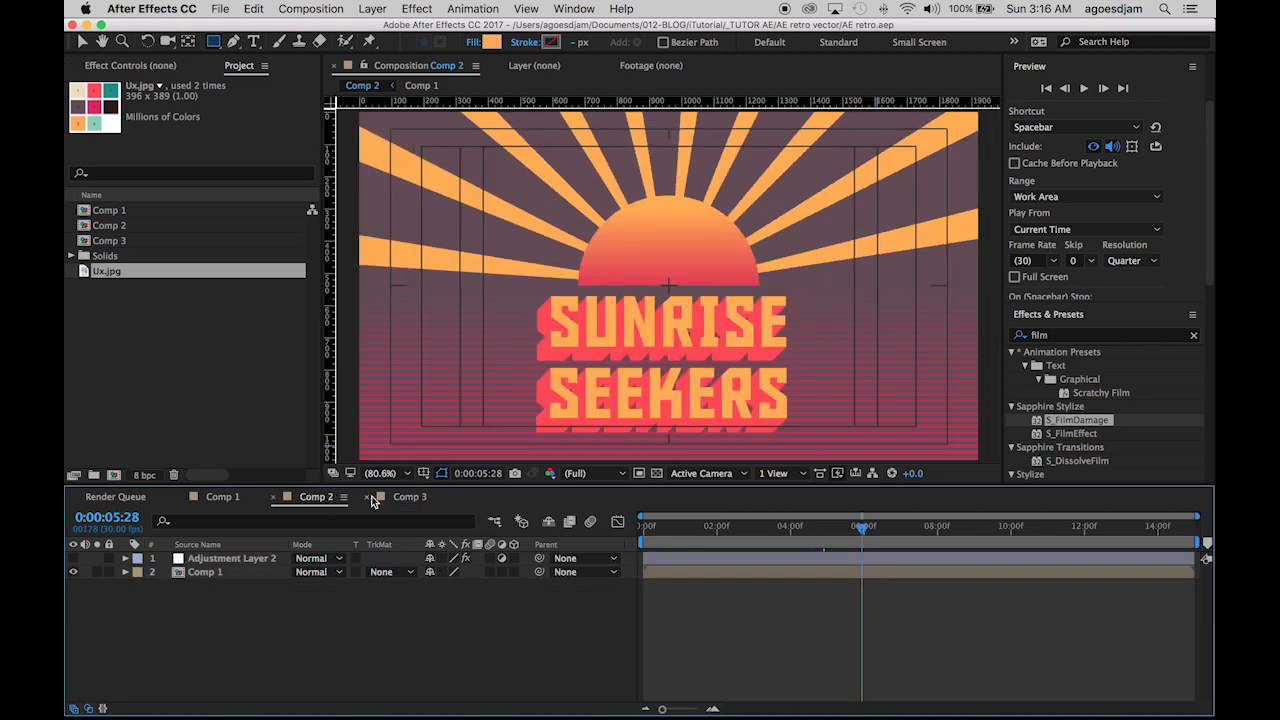
pyautogui.click(408, 497)
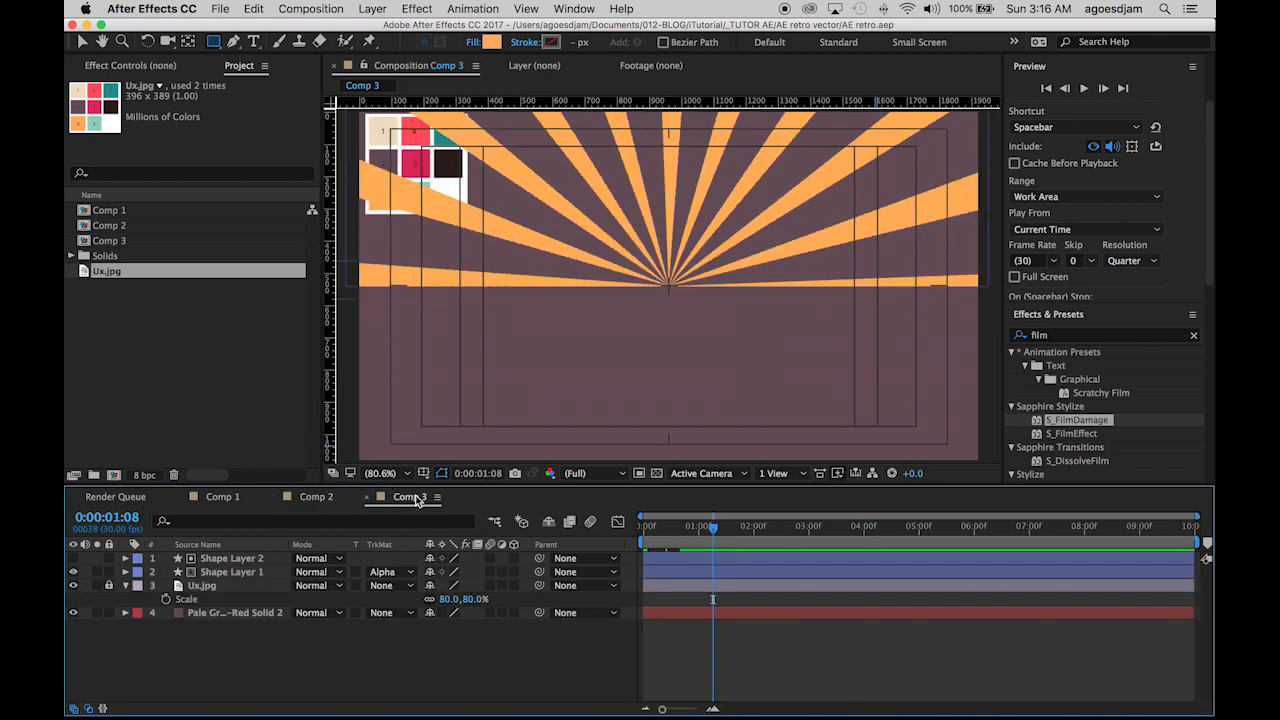
# Create a 1920 × 1080 px solid in Comp 3, sampling its color from the palette image's magenta-red swatch
pyautogui.click(388, 10)
pyautogui.moveTo(388, 30)
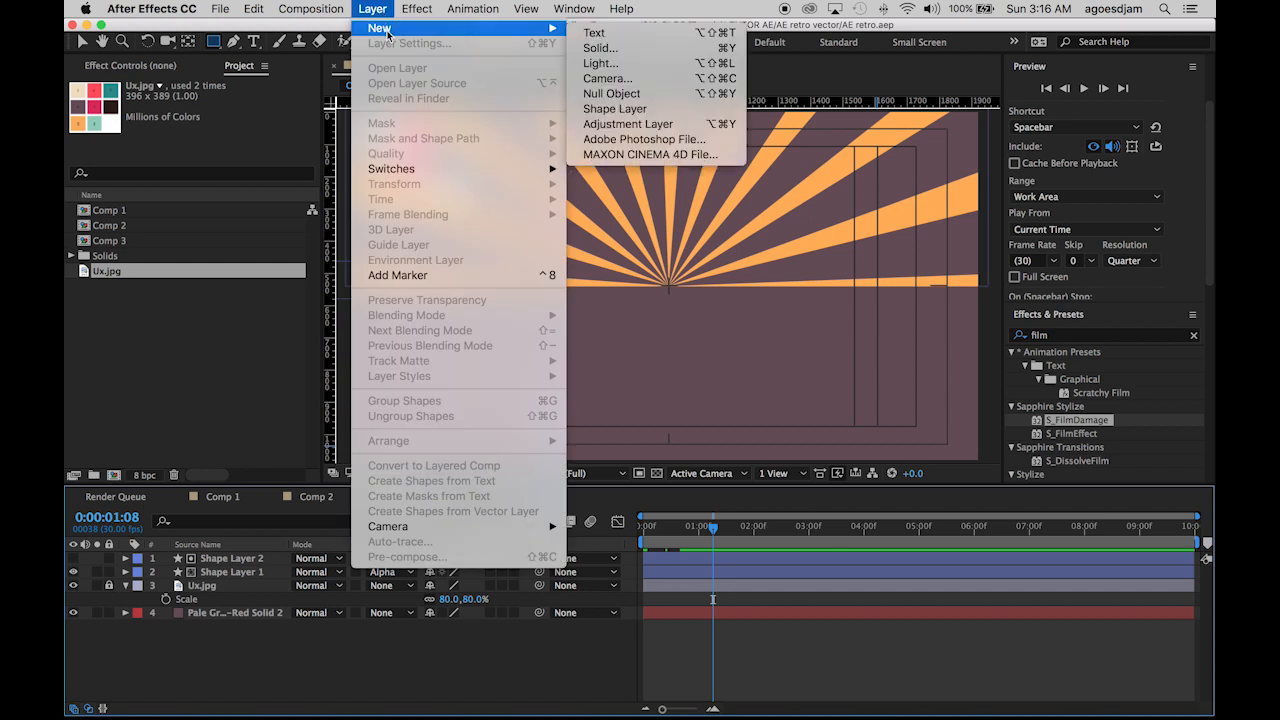
pyautogui.click(614, 49)
pyautogui.click(586, 634)
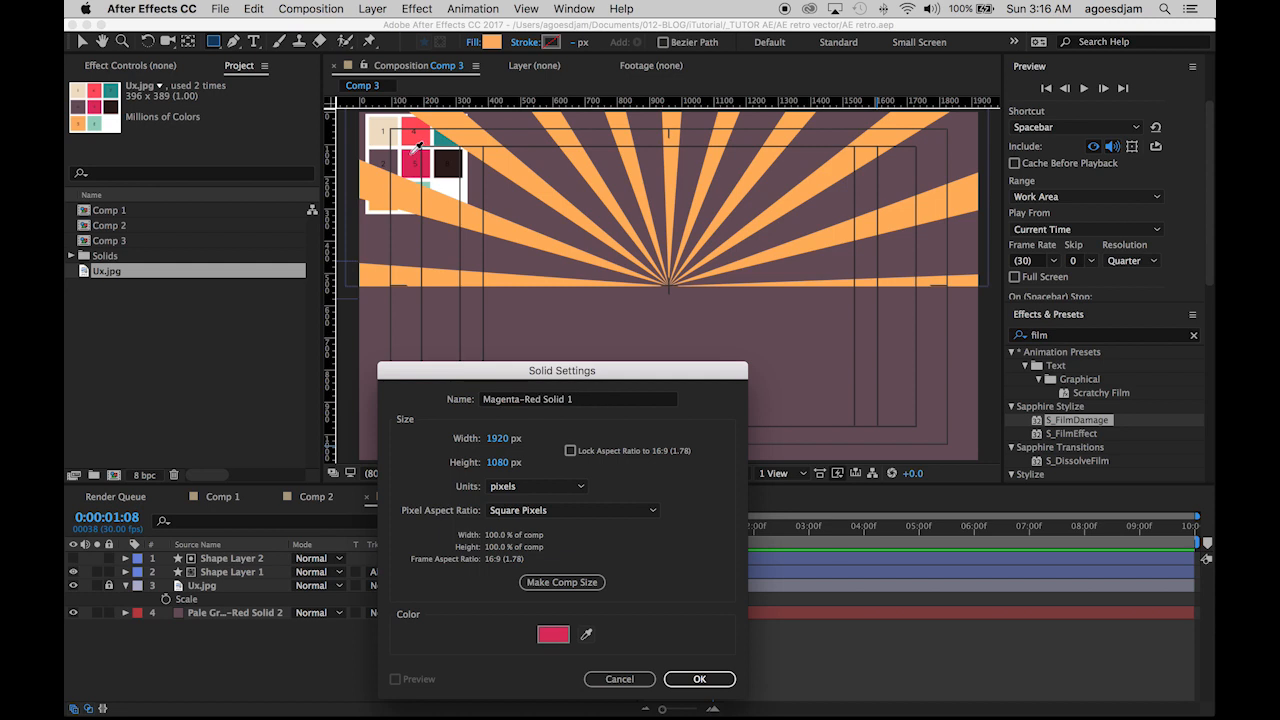
pyautogui.click(702, 681)
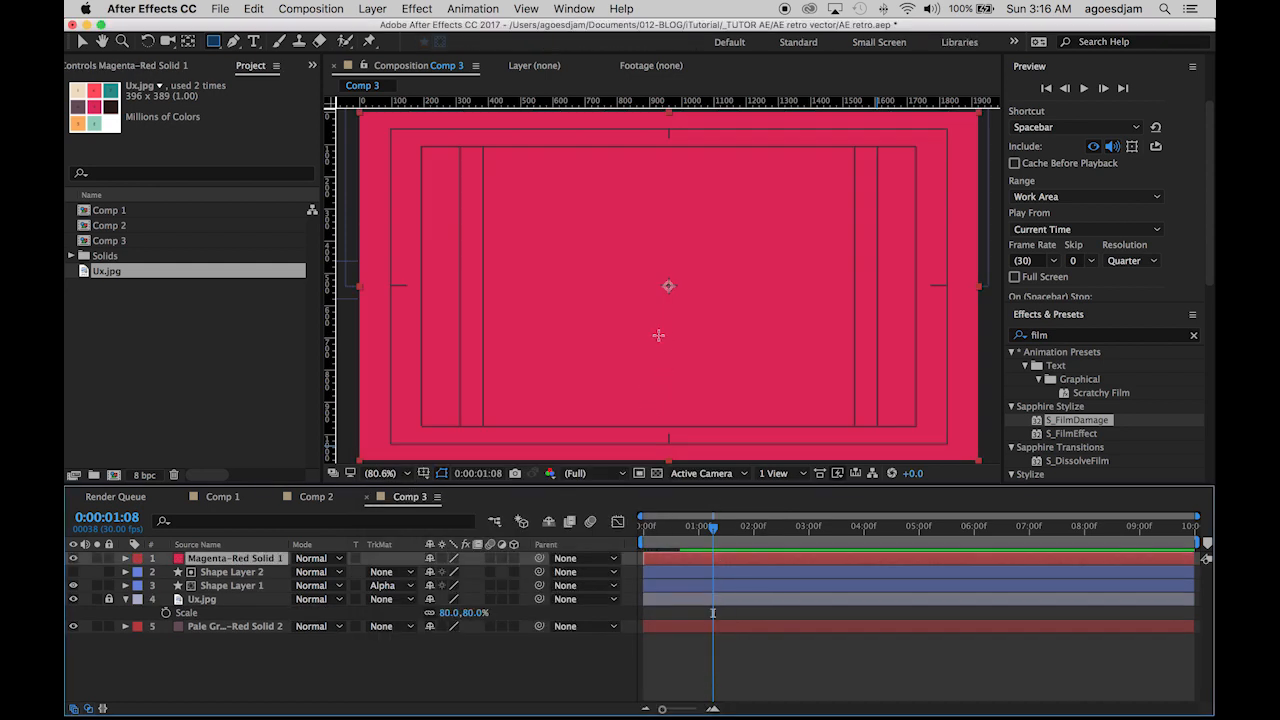
# Search the effects for "vene" and apply the Venetian Blinds transition effect to the magenta-red solid
pyautogui.click(1064, 336)
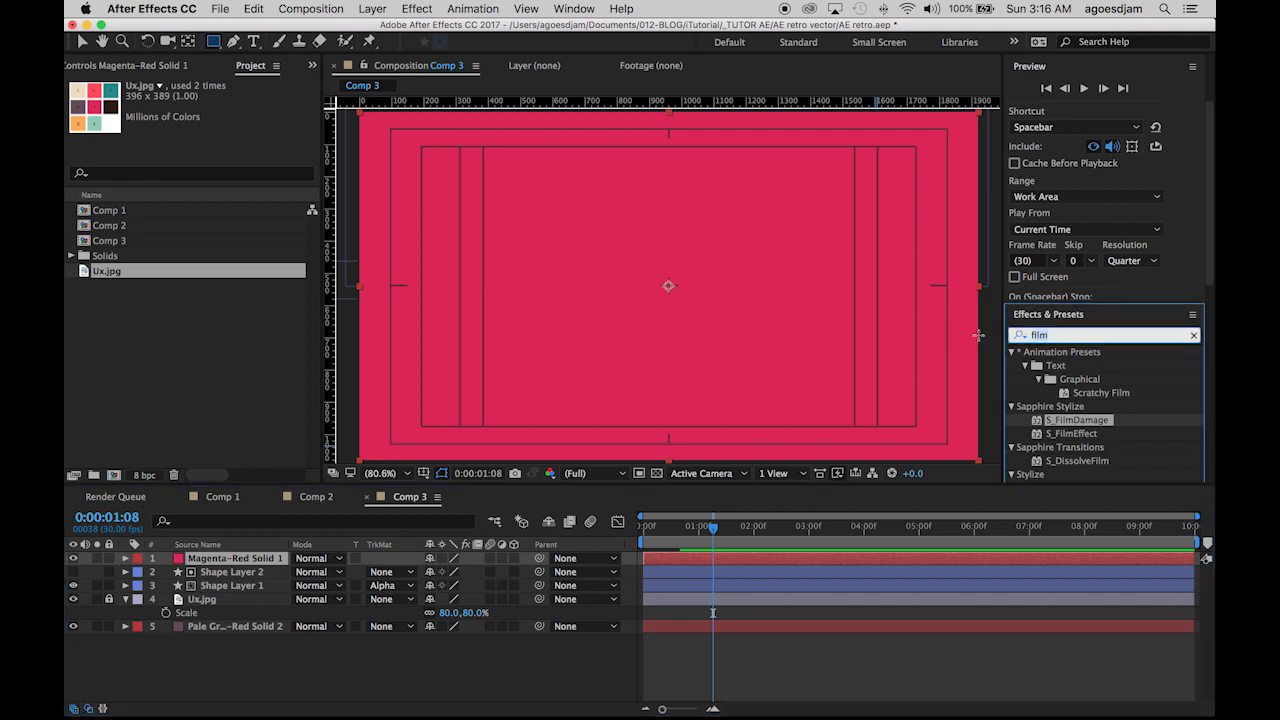
pyautogui.write('ven')
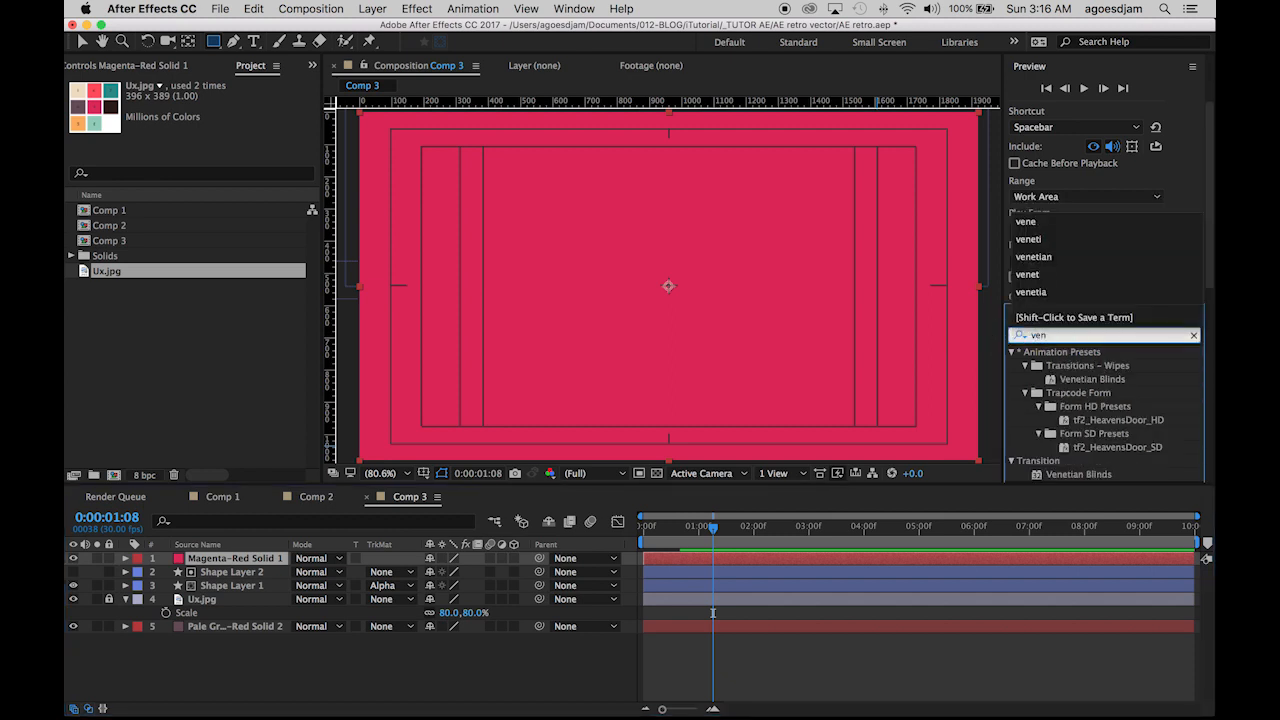
pyautogui.write('e')
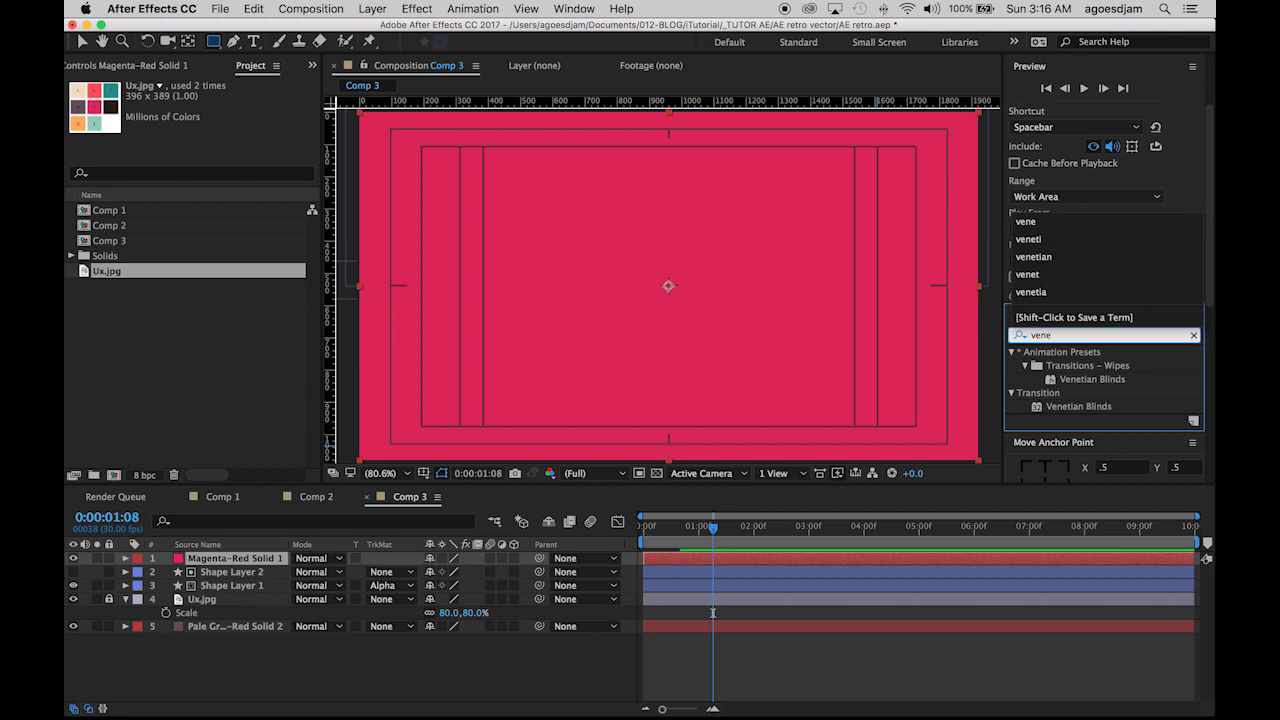
pyautogui.moveTo(1098, 406); pyautogui.dragTo(704, 370)
# Set the Venetian Blinds direction to 90° and its transition completion to 50% on the magenta-red solid
pyautogui.click(228, 127)
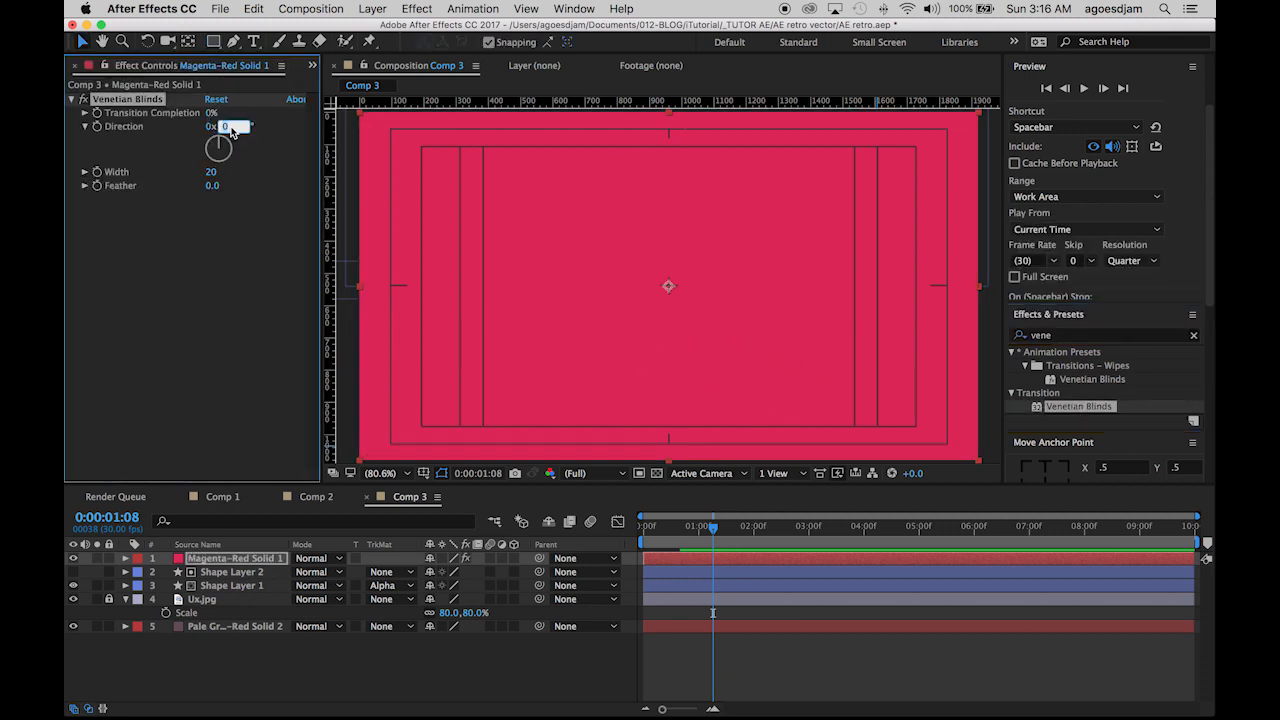
pyautogui.press('Return')
pyautogui.click(212, 111)
pyautogui.write('50')
pyautogui.press('Return')
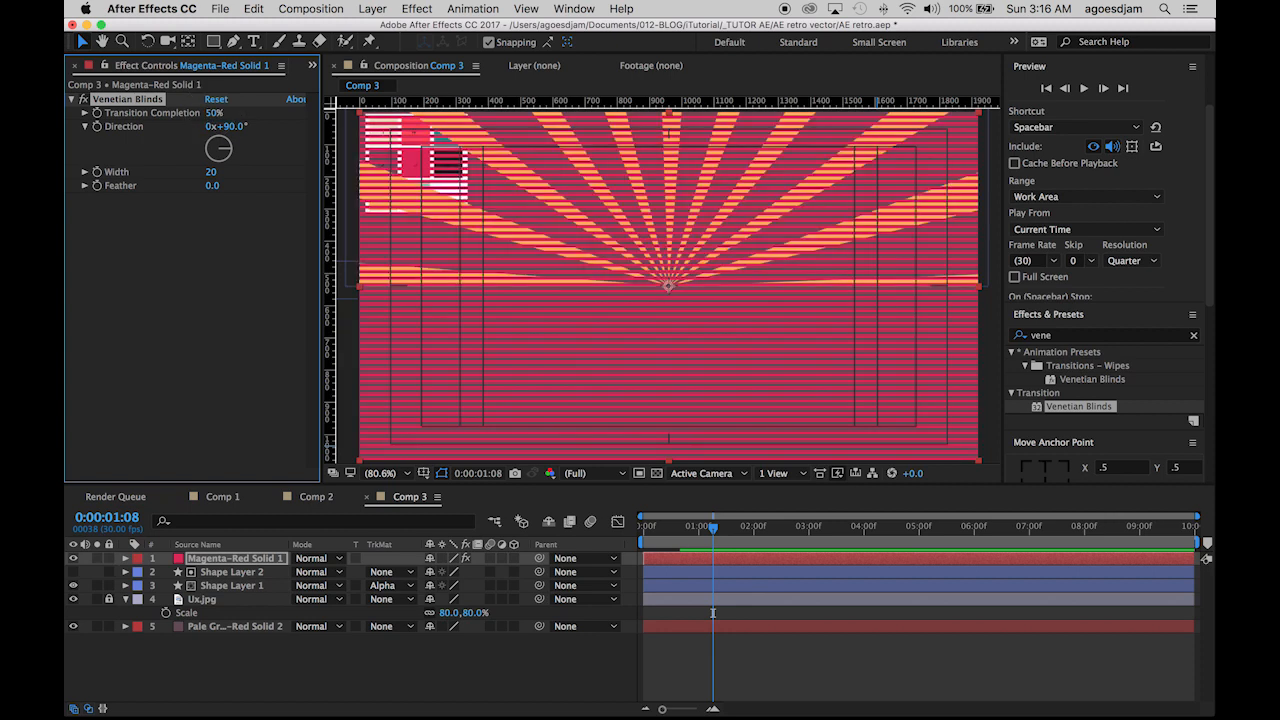
pyautogui.click(215, 565)
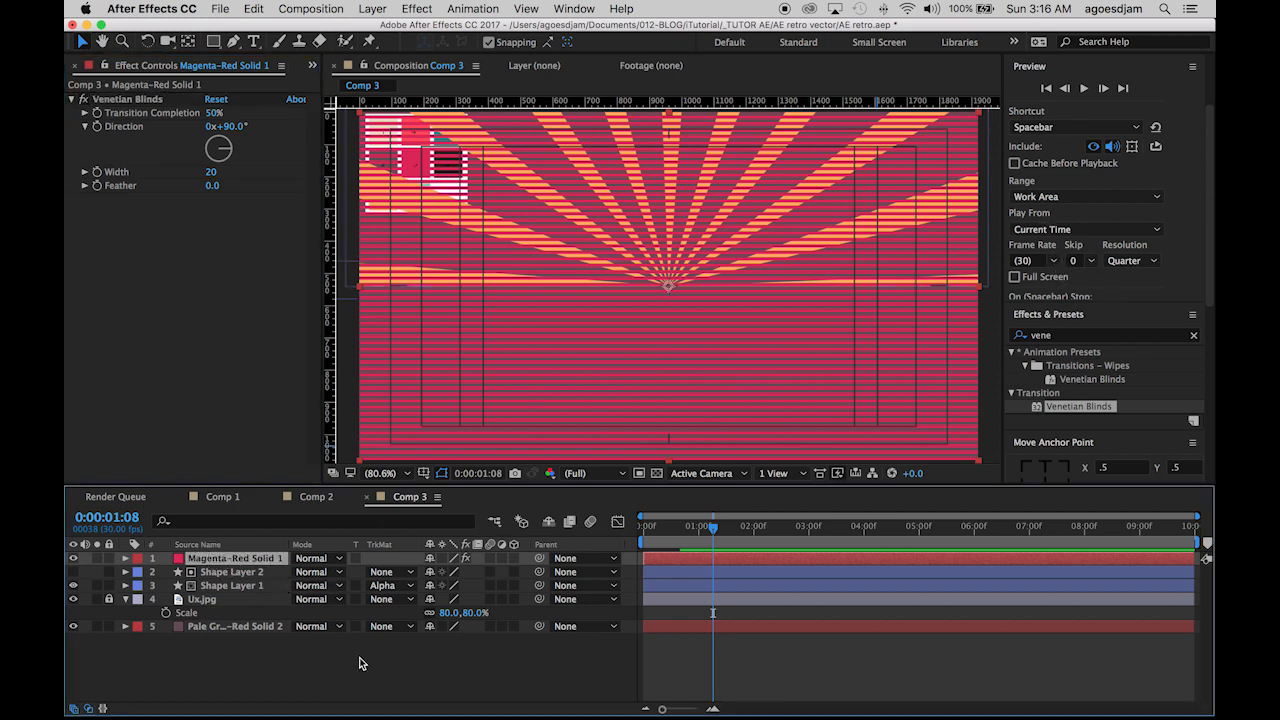
# Unlock the palette image layer Ux.jpg and move it to the top of the Comp 3 layer stack
pyautogui.click(109, 599)
pyautogui.moveTo(190, 598); pyautogui.dragTo(212, 561)
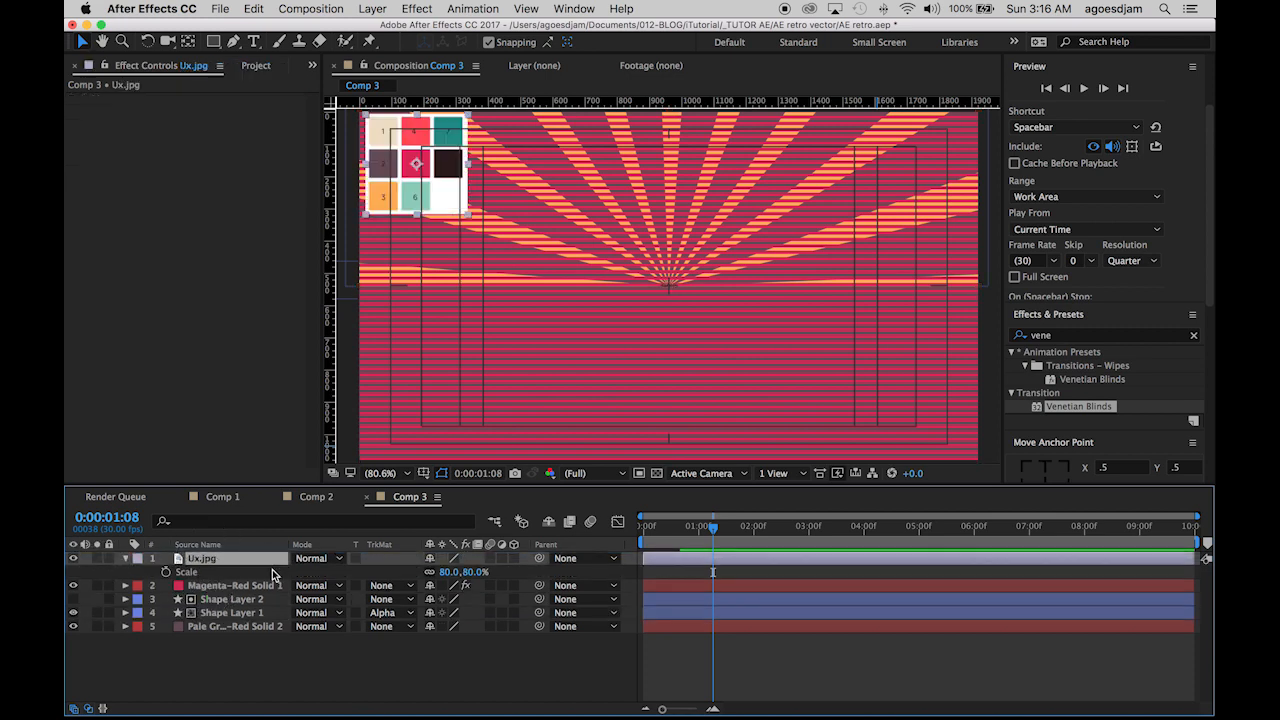
# Search the effects for "ramp" and apply Gradient Ramp to the magenta-red solid
pyautogui.click(213, 590)
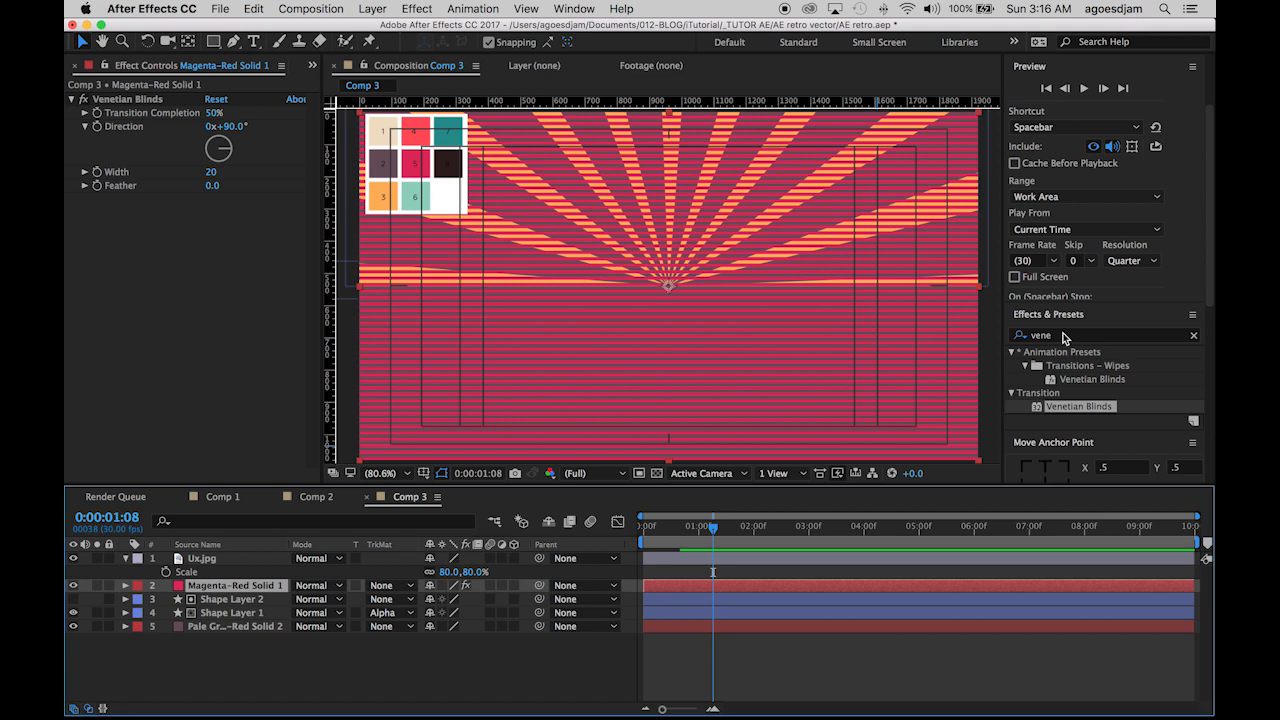
pyautogui.click(1064, 336)
pyautogui.write('ramp')
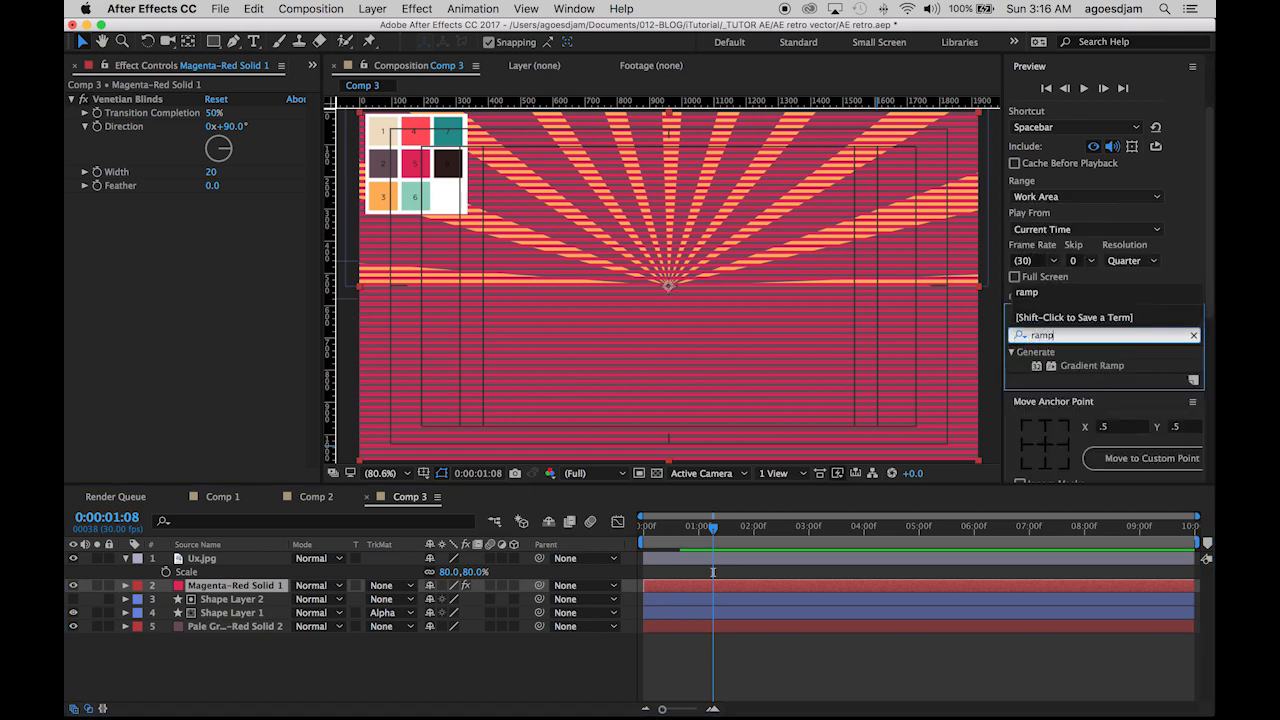
pyautogui.moveTo(1090, 366); pyautogui.dragTo(757, 585)
# Run the solid's Gradient Ramp from the sampled magenta-red swatch at 960, 1009 to the sampled purple-gray swatch at 960, 546
pyautogui.click(234, 226)
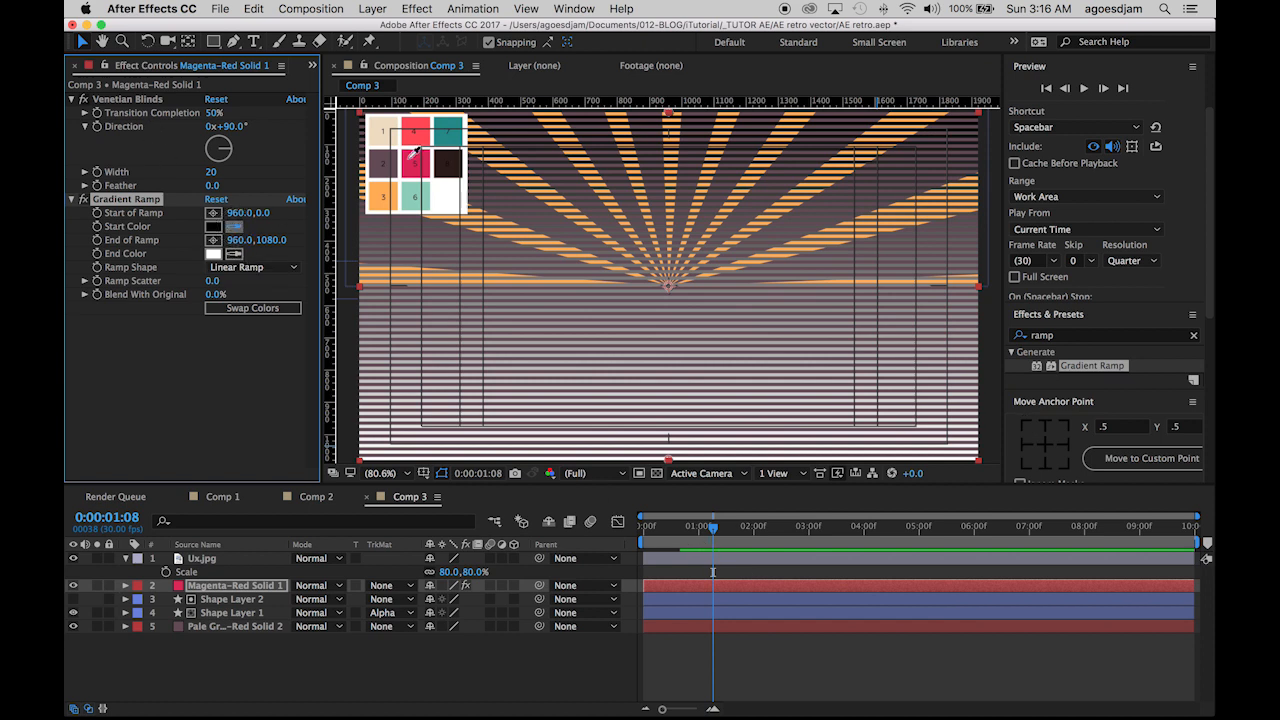
pyautogui.click(410, 162)
pyautogui.click(232, 255)
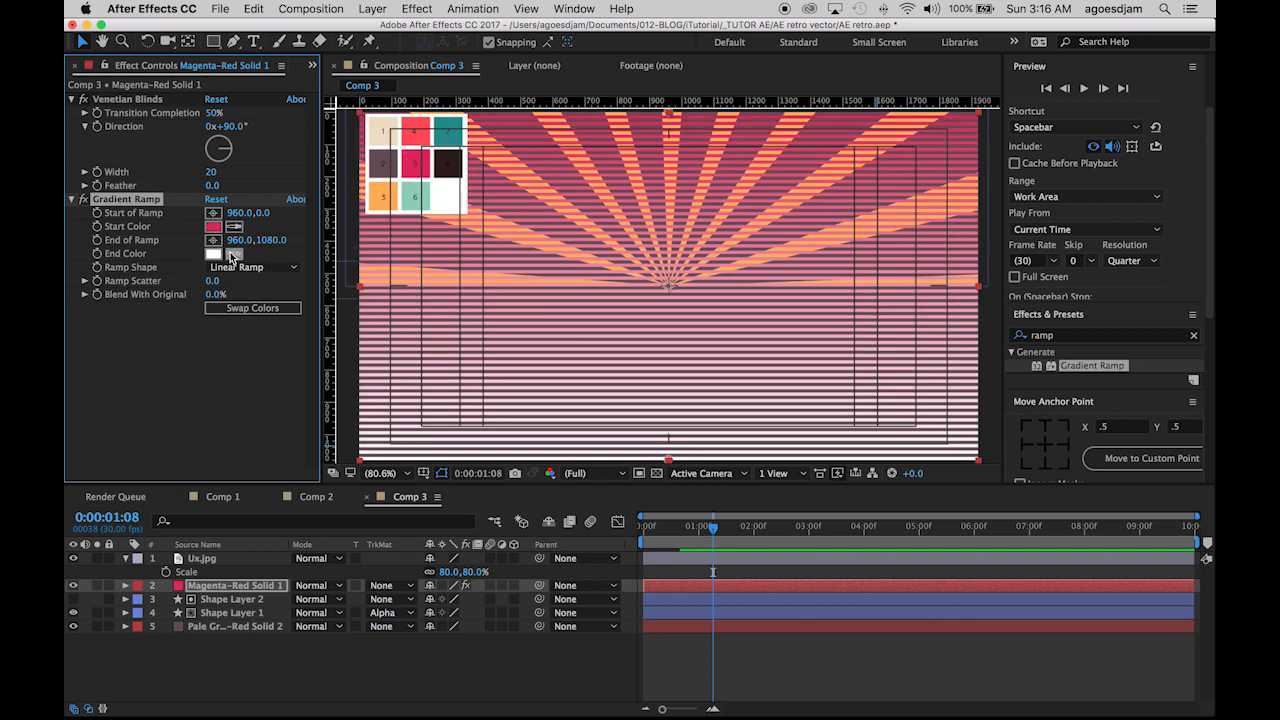
pyautogui.click(381, 171)
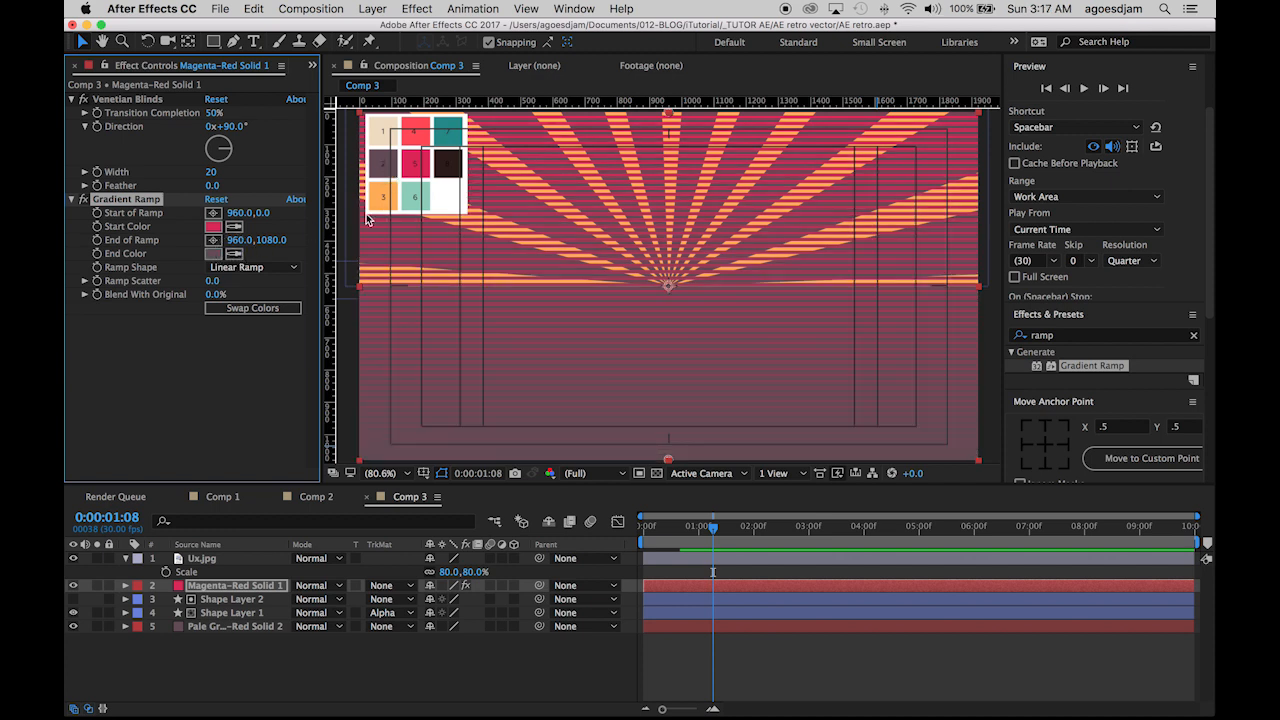
pyautogui.moveTo(266, 213); pyautogui.dragTo(490, 224)
pyautogui.click(757, 676)
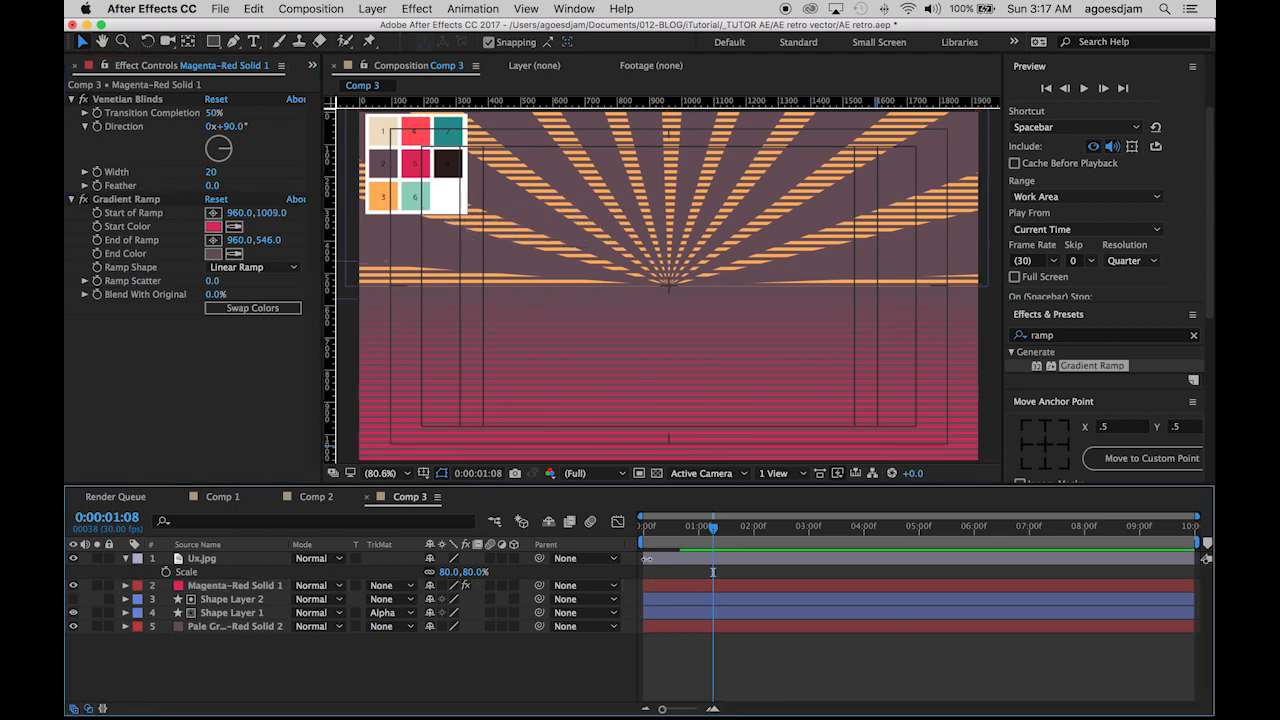
# Set a Position keyframe of 960, 540 for the magenta-red solid at 0:00:00:15
pyautogui.moveTo(652, 530); pyautogui.dragTo(623, 525)
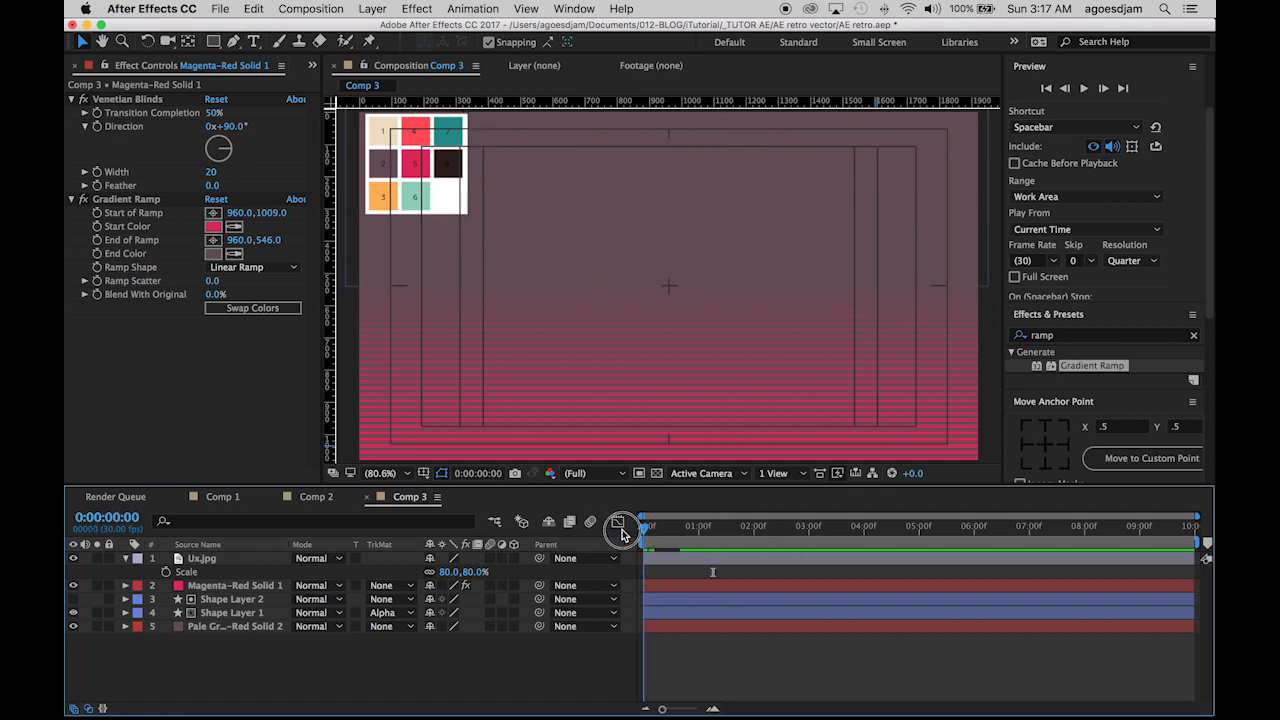
pyautogui.click(663, 587)
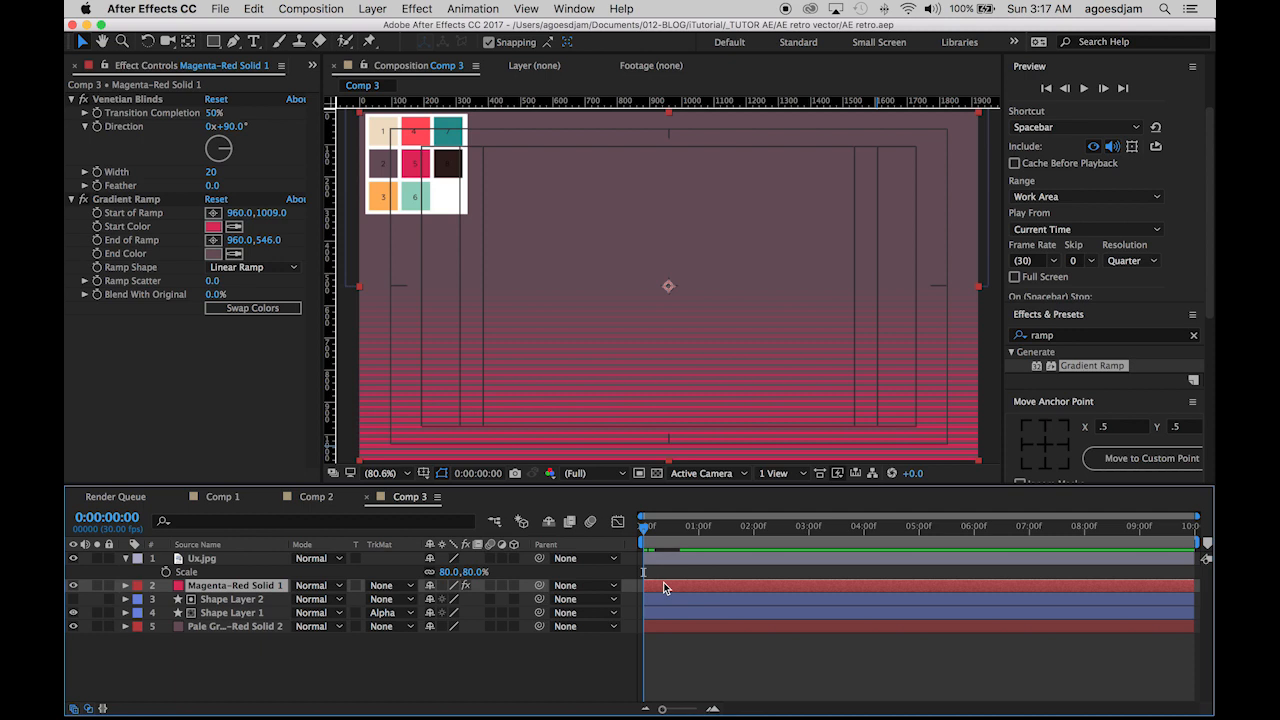
pyautogui.press('p')
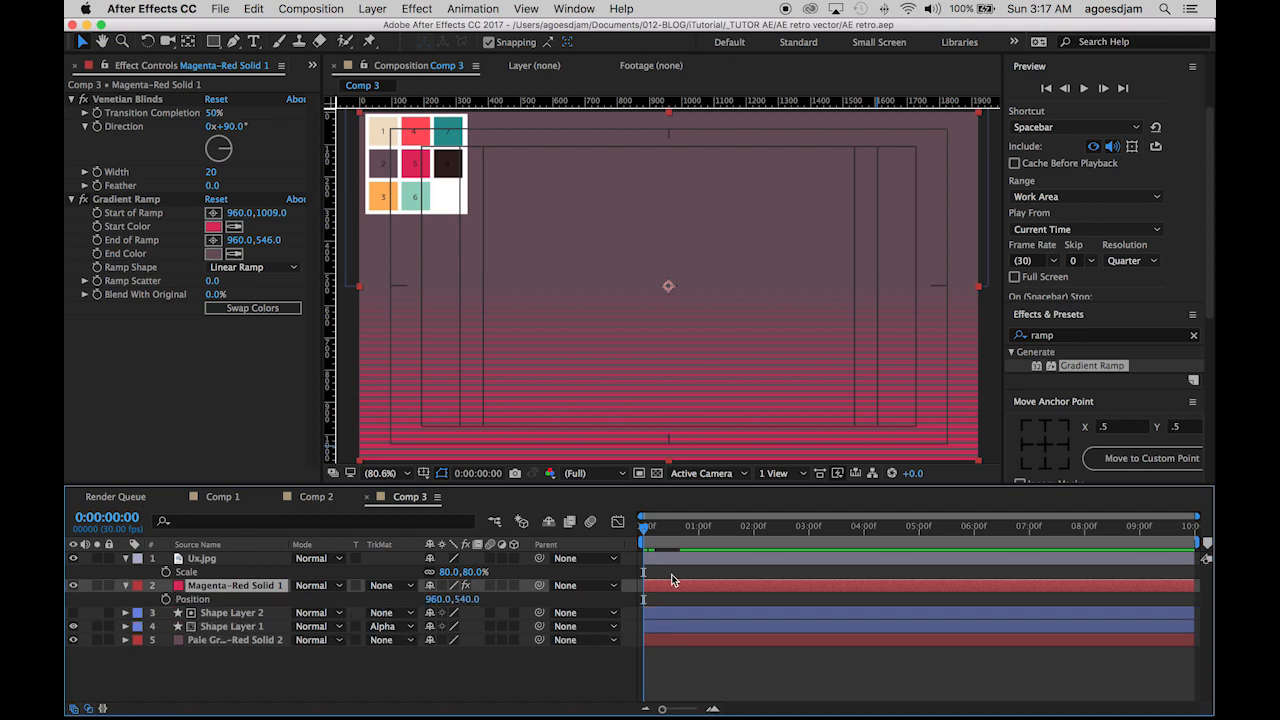
pyautogui.click(118, 519)
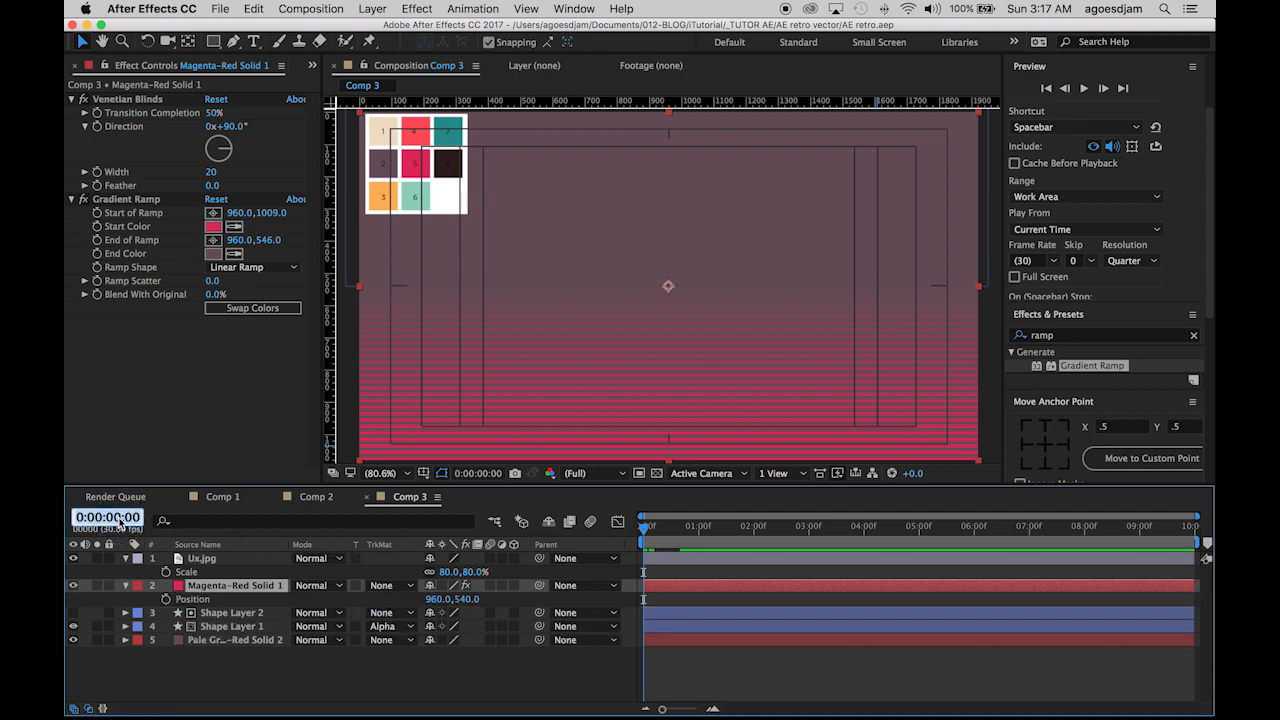
pyautogui.write('15')
pyautogui.press('Return')
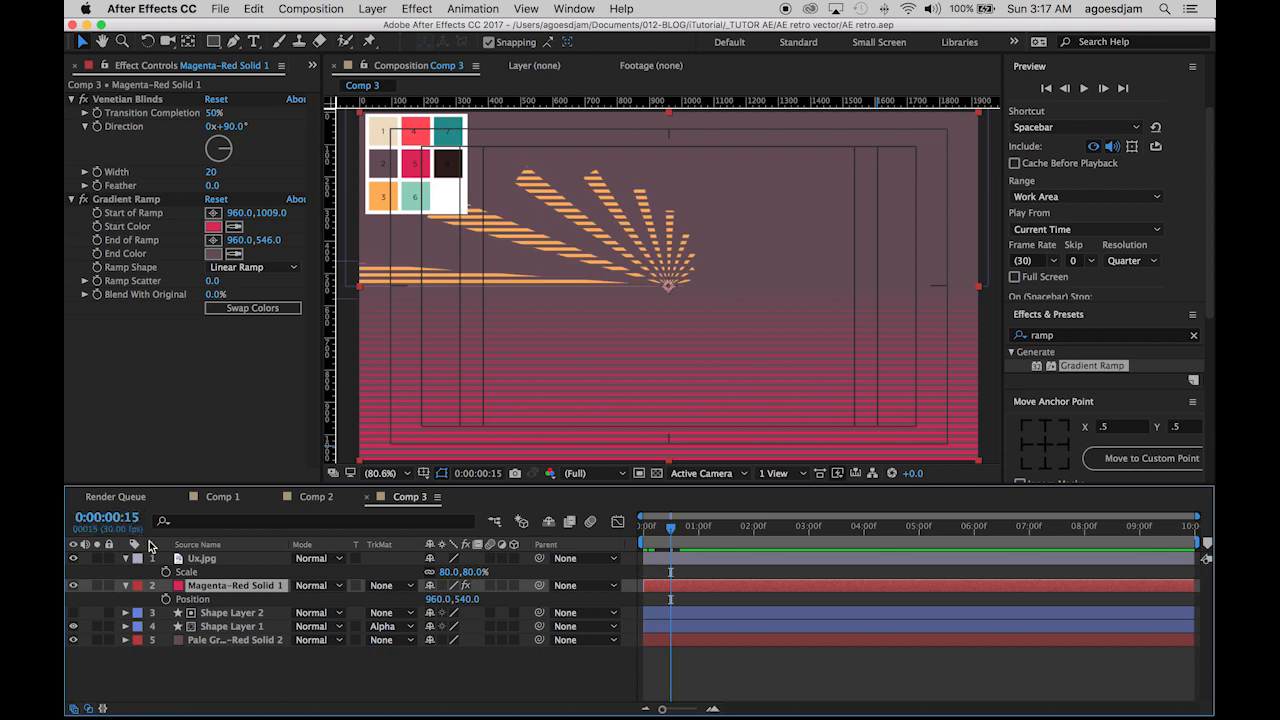
pyautogui.click(166, 599)
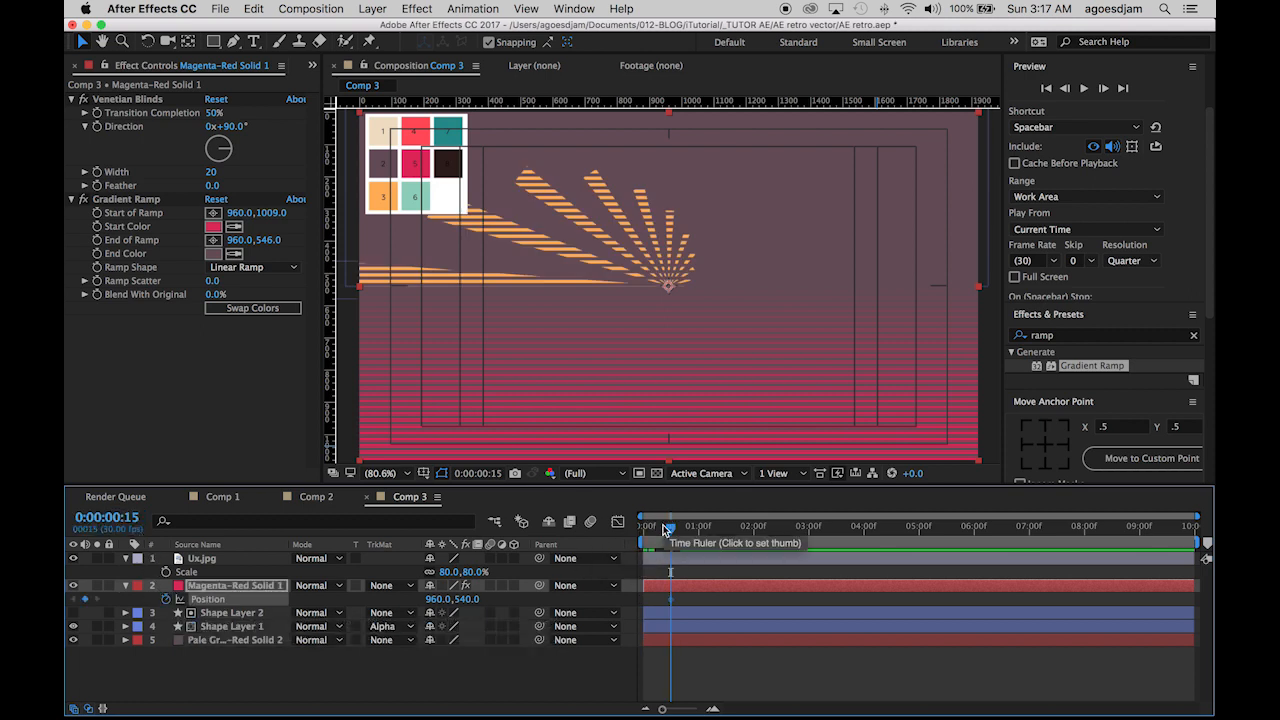
# Keyframe the magenta-red solid's Position at 960, 1104 on the first frame and play back the rising stripes
pyautogui.moveTo(664, 529); pyautogui.dragTo(590, 528)
pyautogui.moveTo(467, 599); pyautogui.dragTo(542, 597)
pyautogui.click(723, 650)
pyautogui.press('space')
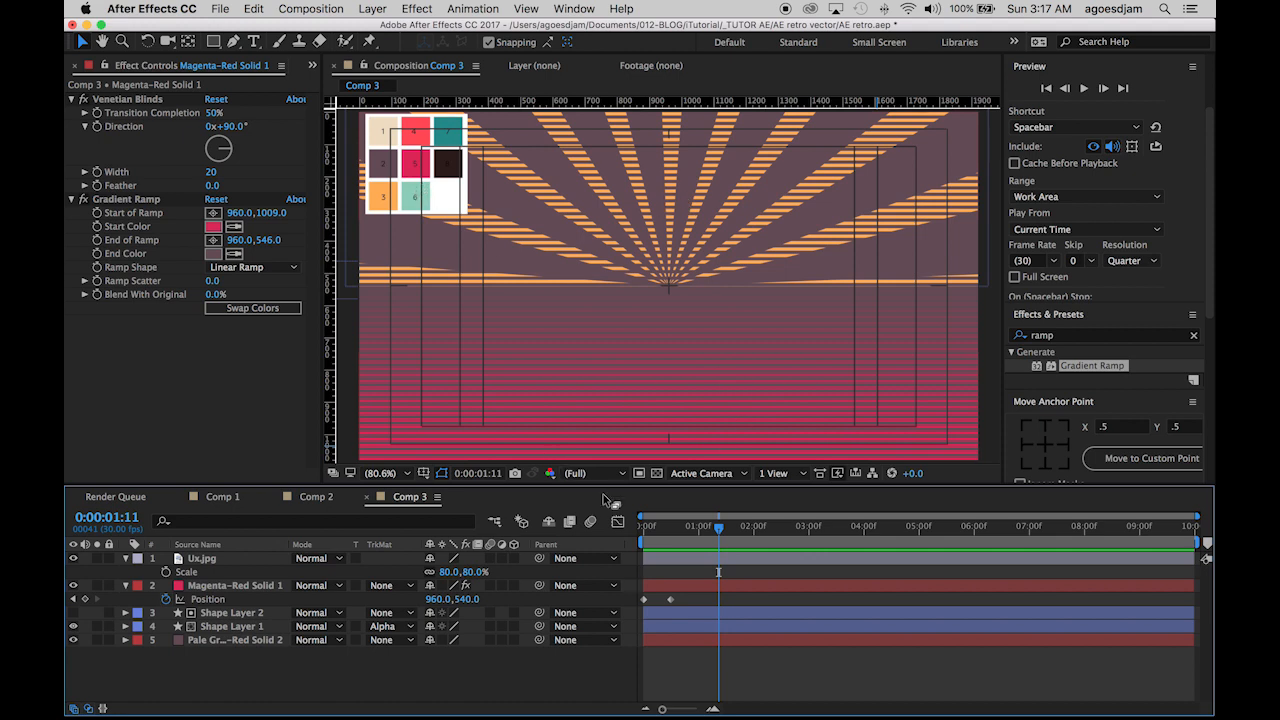
# Apply Easy Ease to both Position keyframes of the magenta-red solid
pyautogui.moveTo(678, 597); pyautogui.dragTo(633, 605)
pyautogui.rightClick(646, 603)
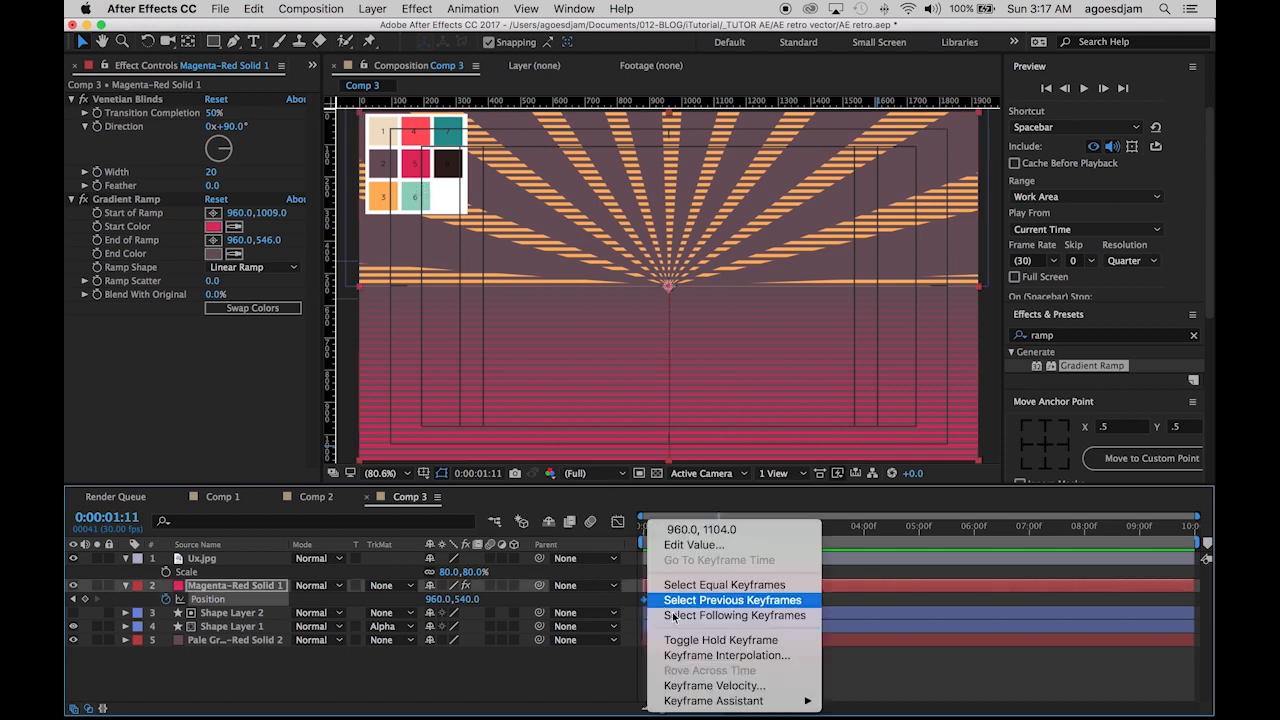
pyautogui.moveTo(740, 700)
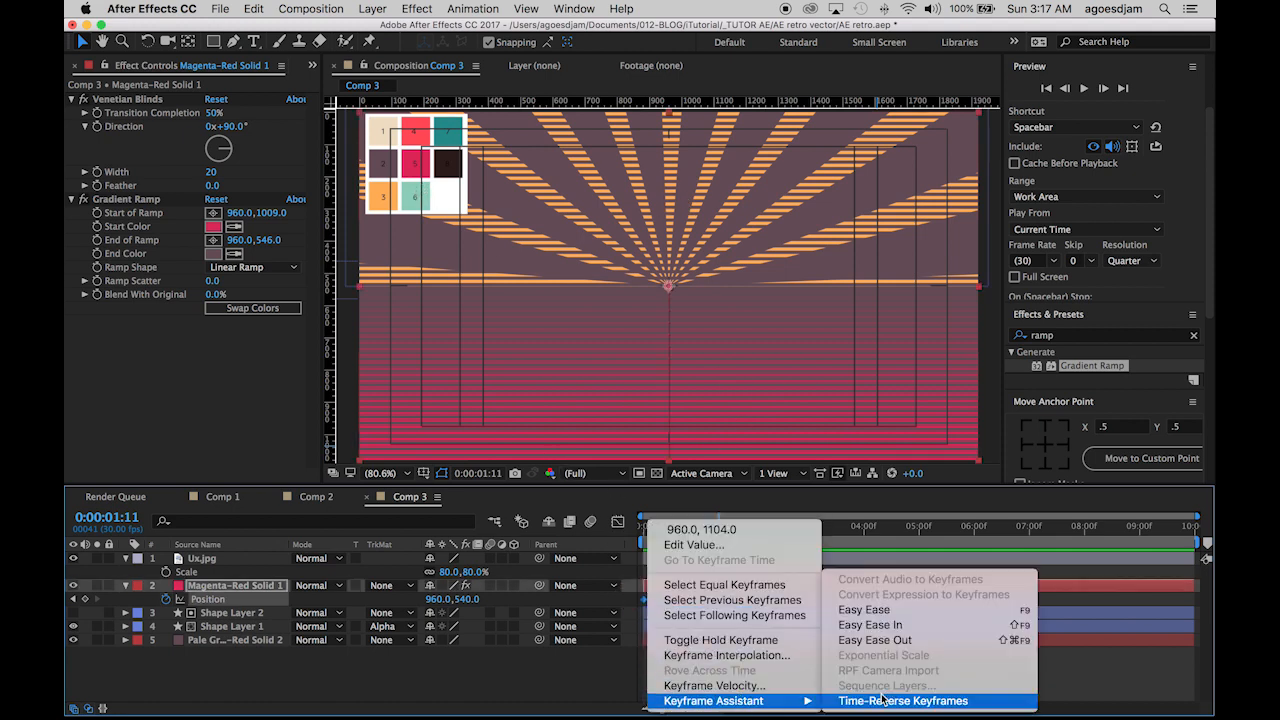
pyautogui.click(897, 623)
pyautogui.click(820, 686)
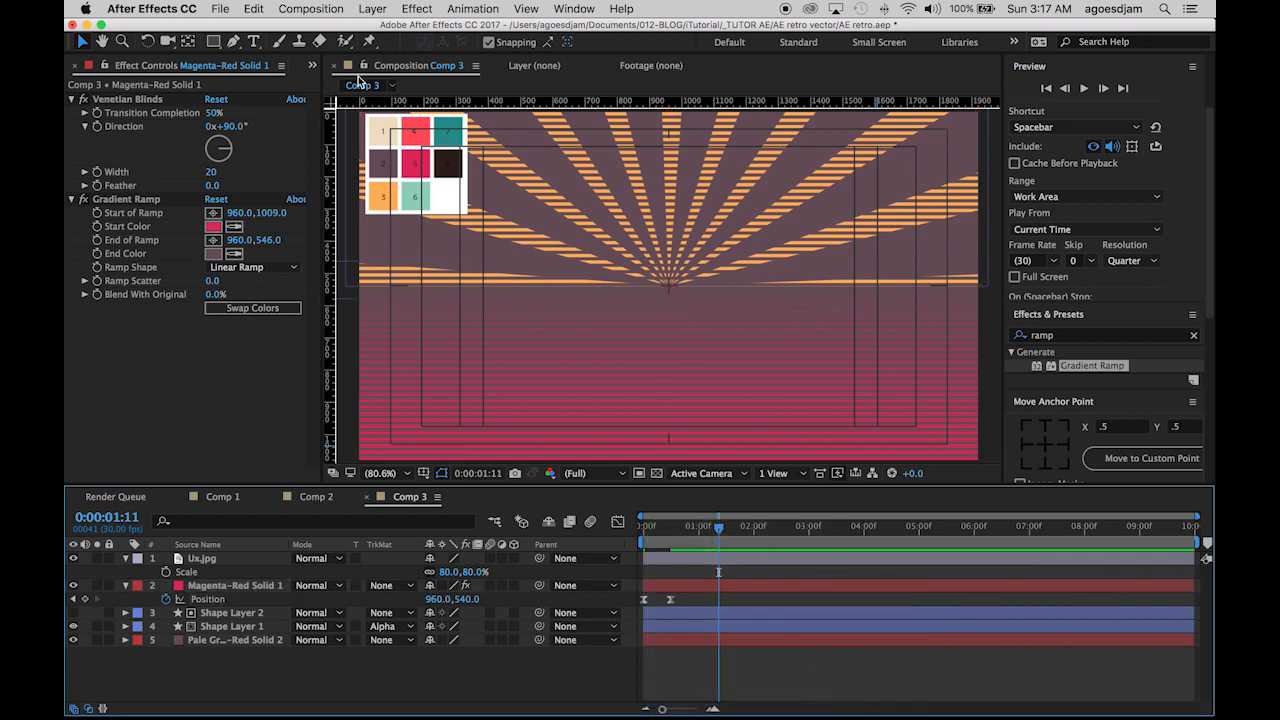
# Draw a rectangle shape covering the composition's lower half and place its layer directly above the magenta-red solid
pyautogui.click(212, 41)
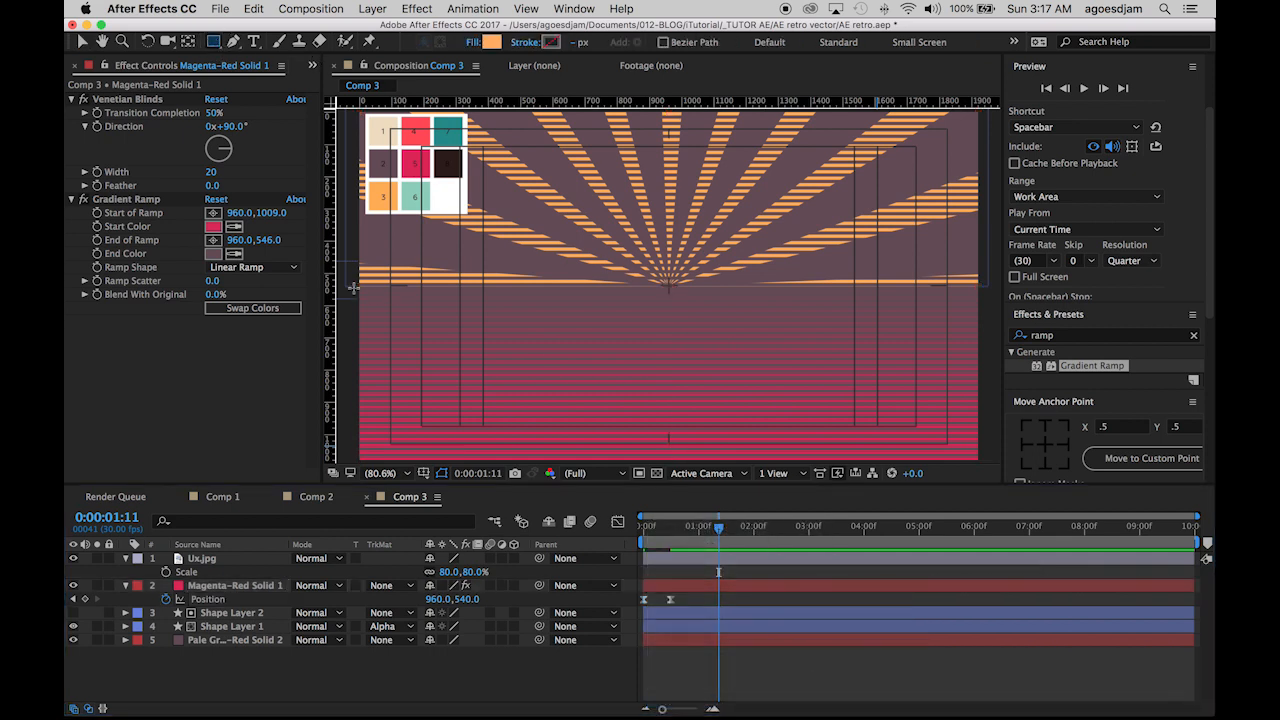
pyautogui.moveTo(352, 287); pyautogui.dragTo(987, 464)
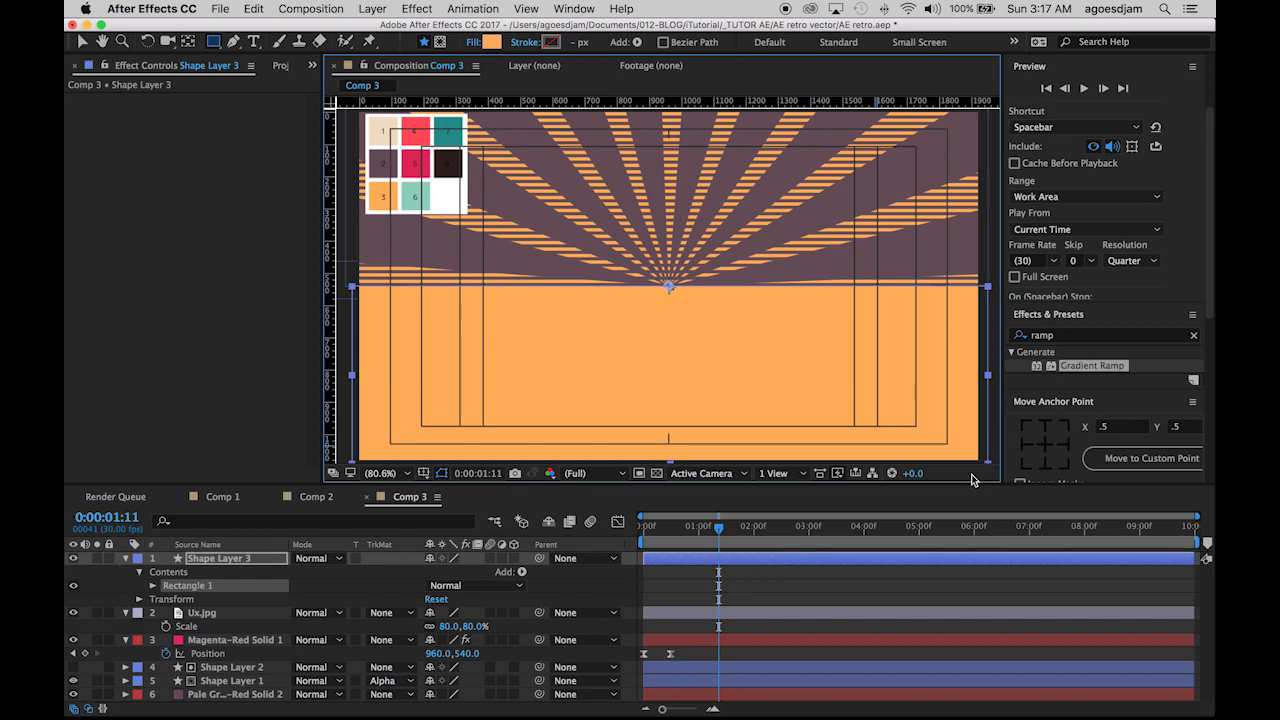
pyautogui.moveTo(213, 563); pyautogui.dragTo(218, 618)
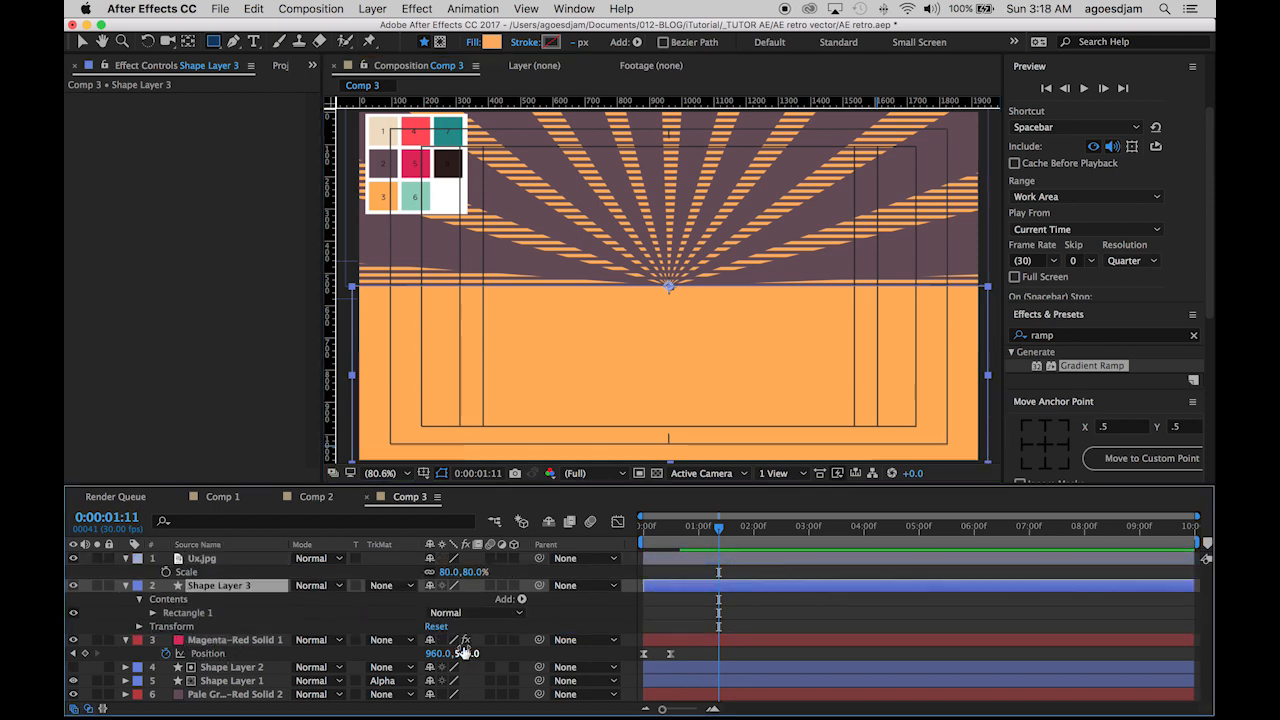
# Set the magenta-red solid's track matte to Alpha Matte "Shape Layer 3"
pyautogui.click(262, 642)
pyautogui.click(412, 642)
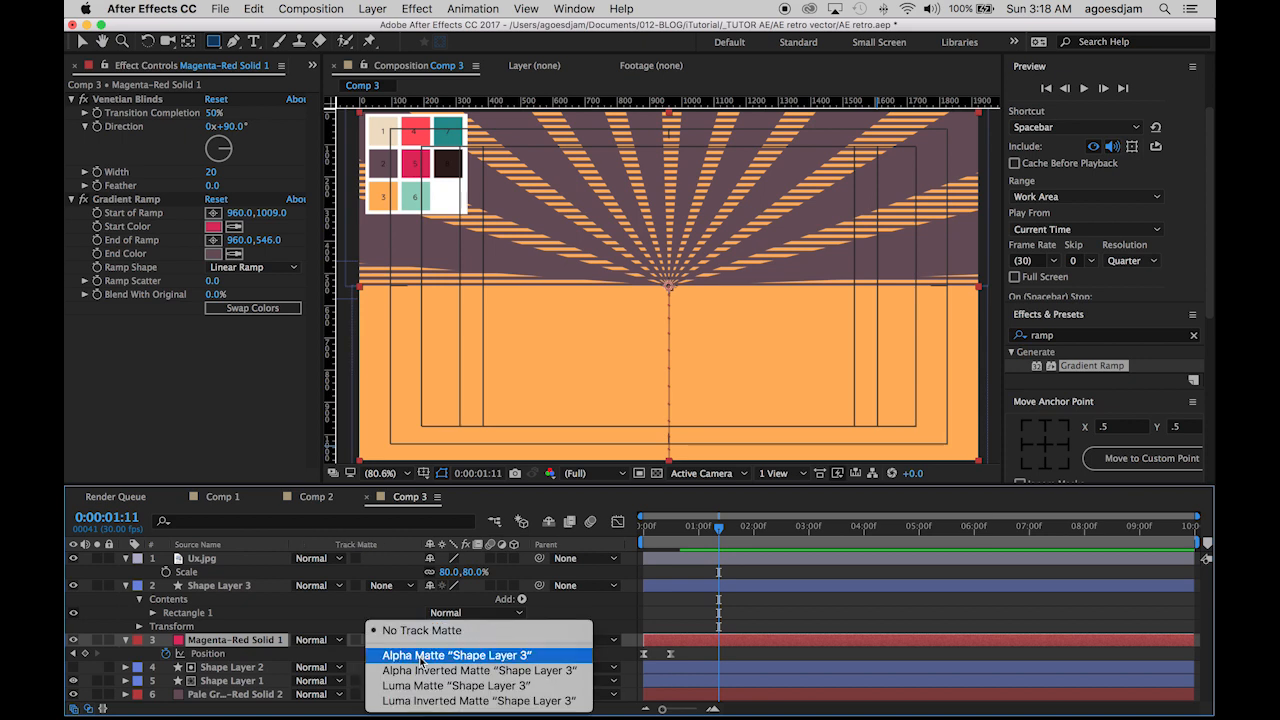
pyautogui.click(418, 655)
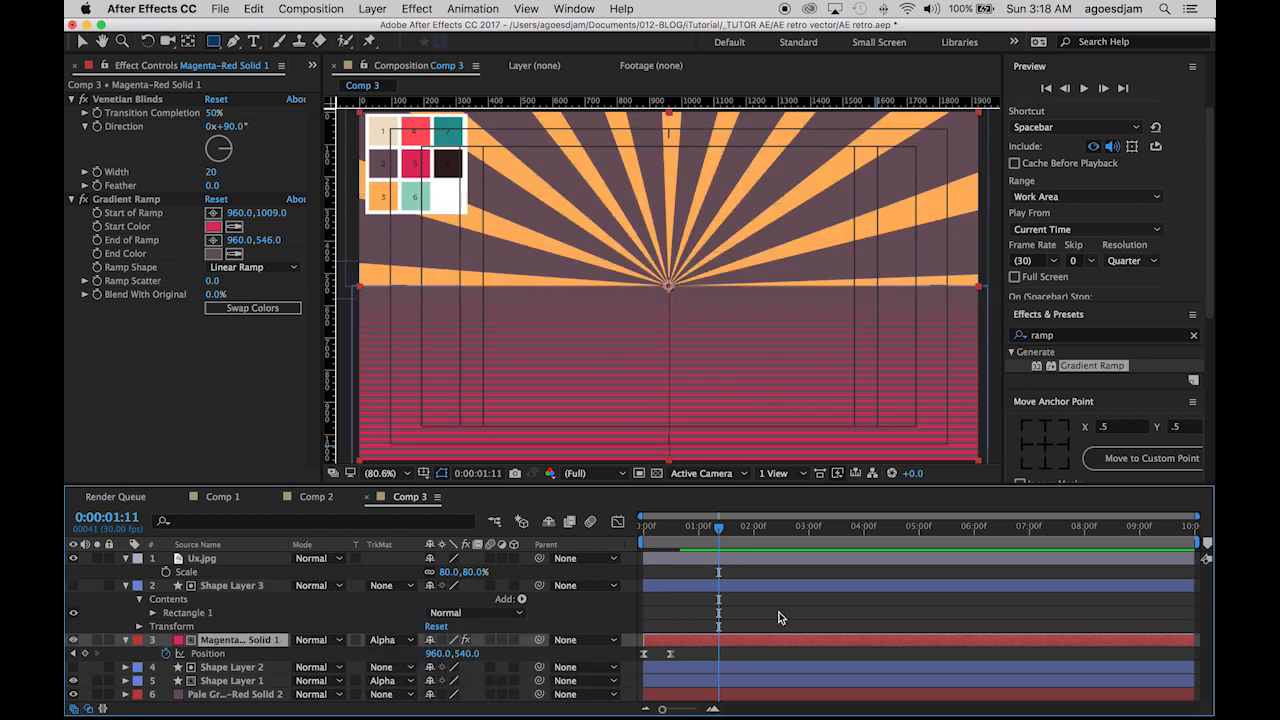
# Preview the ray and stripe animation from the first frame, move the playhead to 0:00:01:28, and save the project
pyautogui.click(779, 617)
pyautogui.moveTo(682, 530); pyautogui.dragTo(609, 537)
pyautogui.press('space')
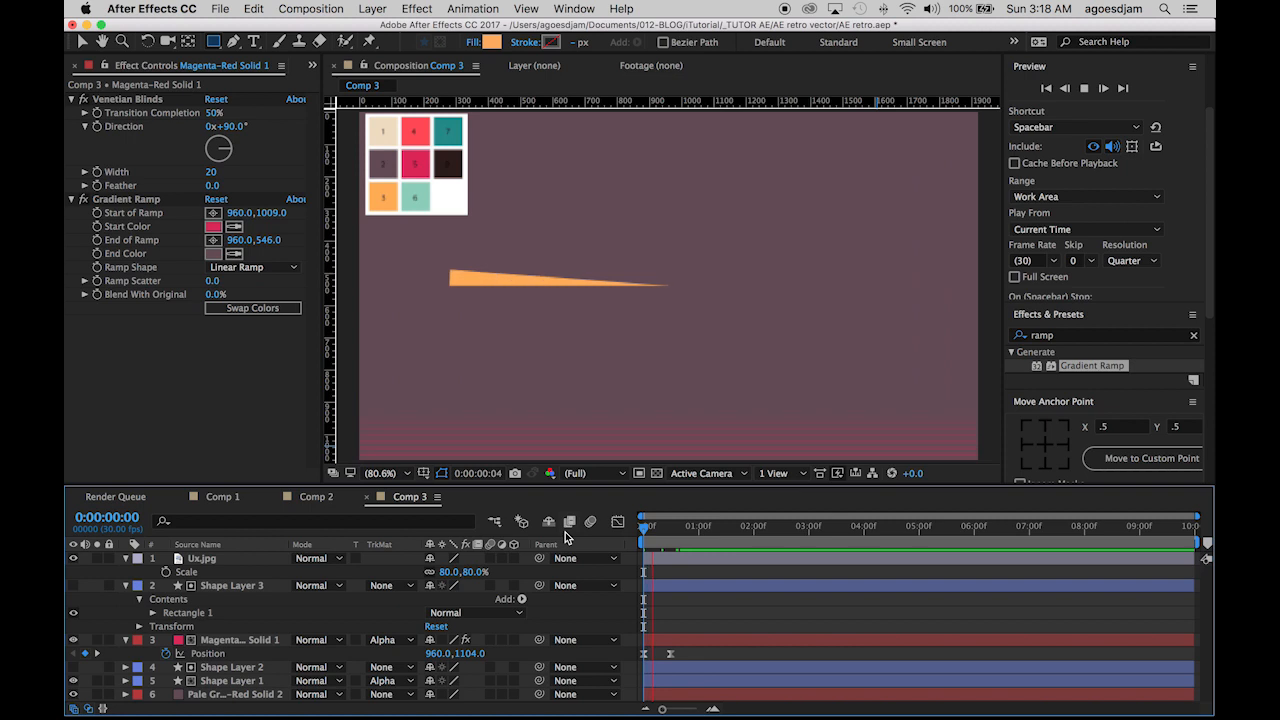
pyautogui.press('space')
pyautogui.moveTo(668, 530); pyautogui.dragTo(750, 531)
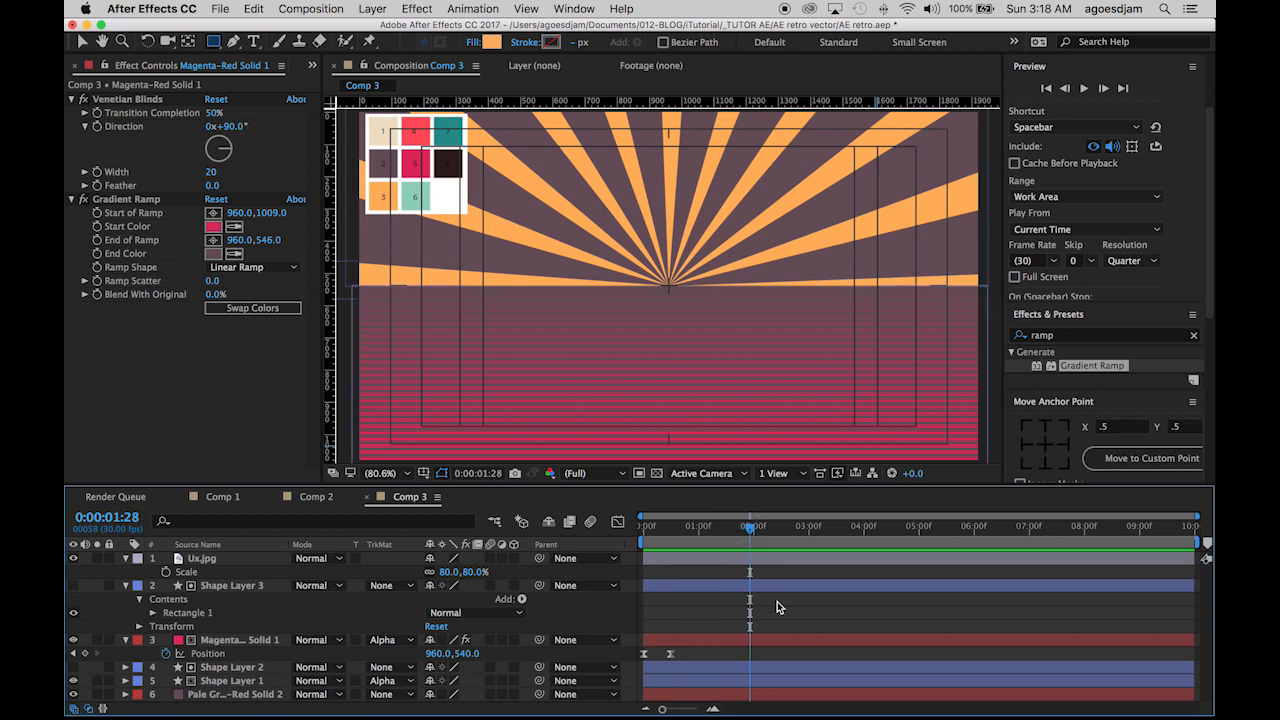
pyautogui.press('super+s')
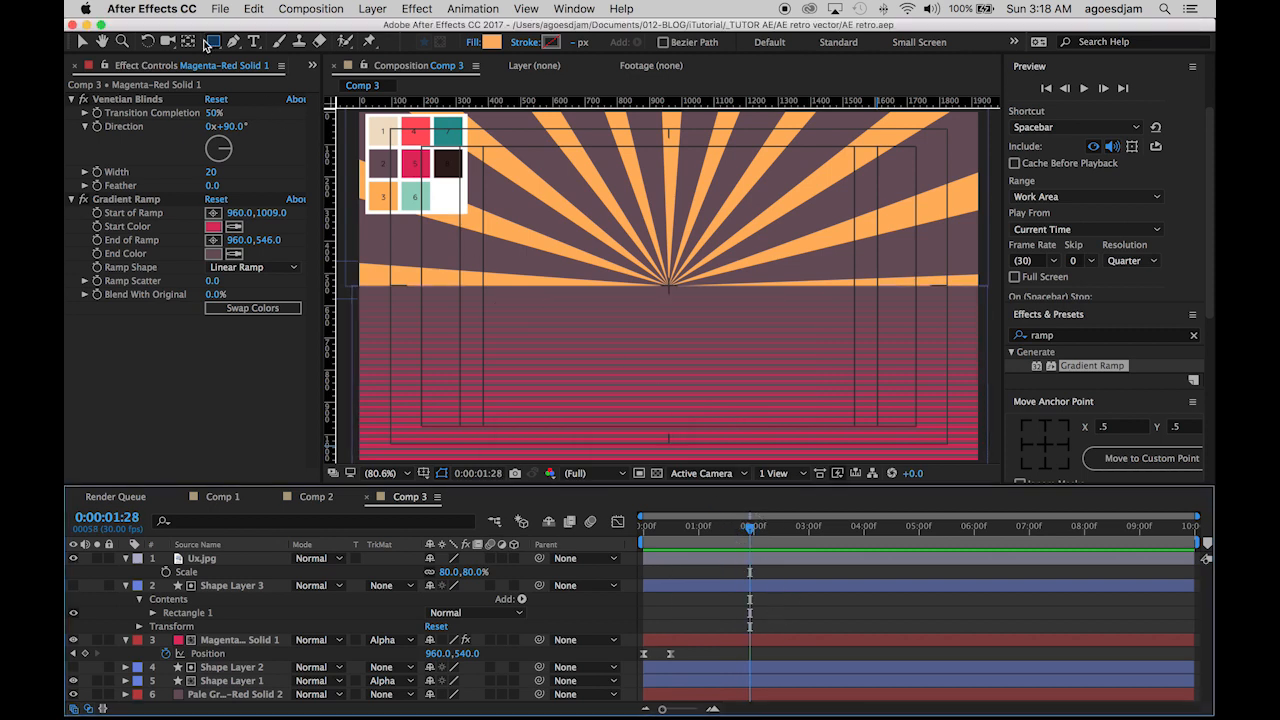
# Draw an orange circle for the sun with the Ellipse tool, around the point where the rays meet
pyautogui.click(213, 42)
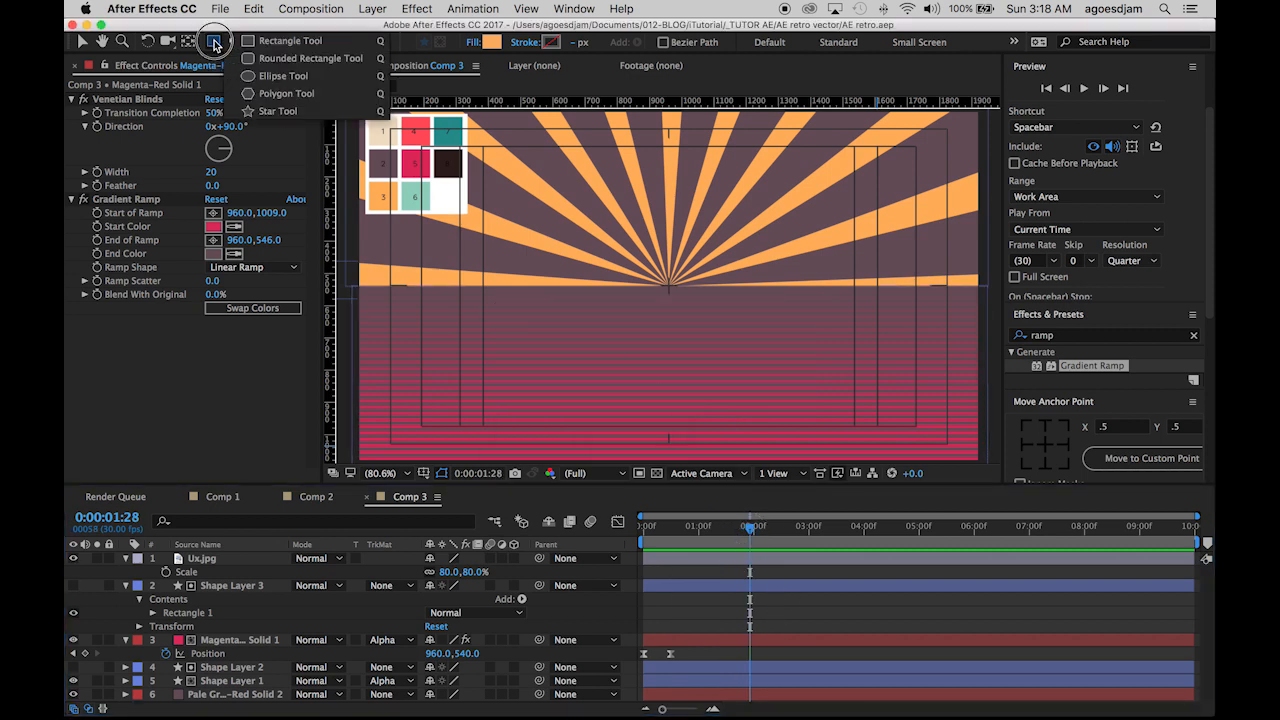
pyautogui.click(283, 76)
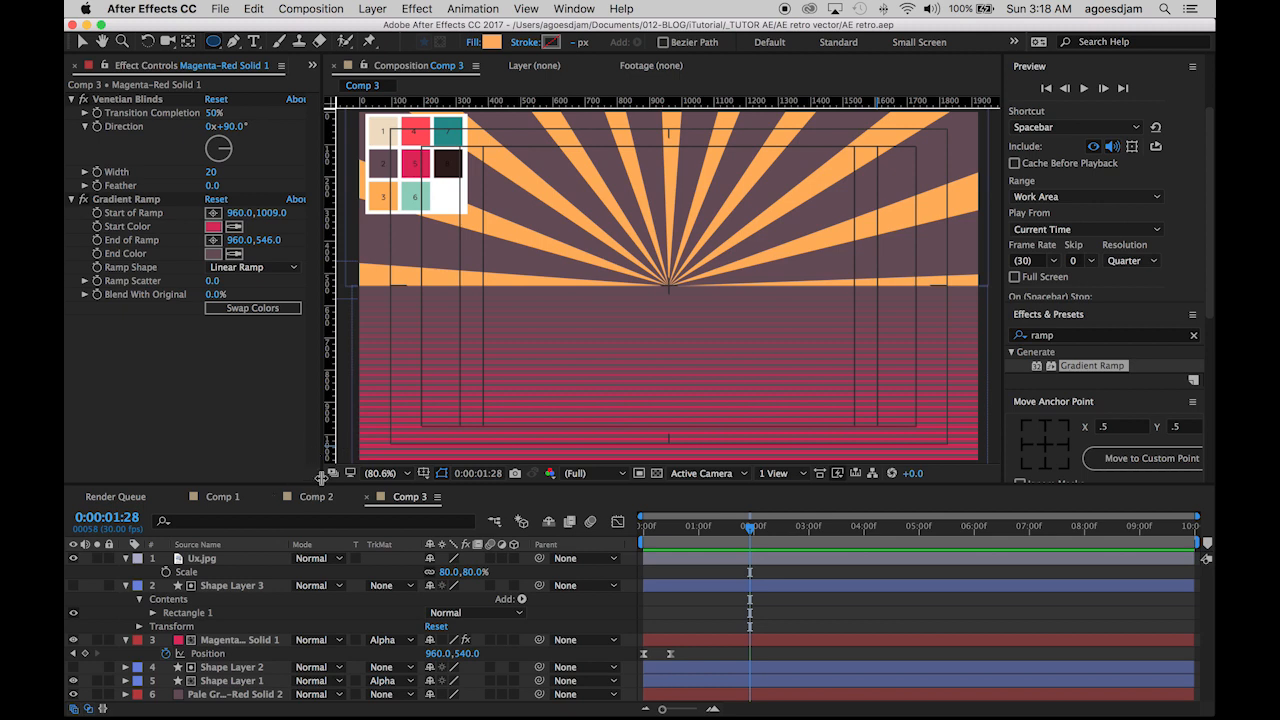
pyautogui.click(795, 612)
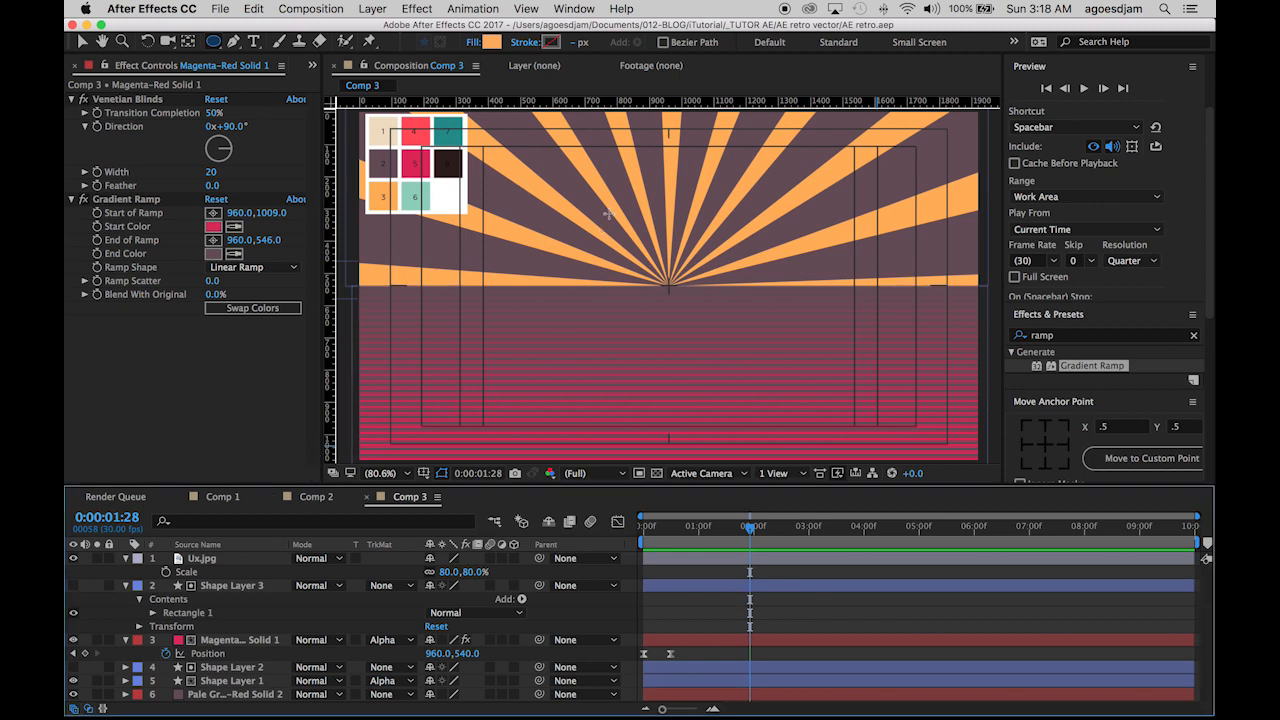
pyautogui.moveTo(584, 203)
pyautogui.mouseDown()
pyautogui.moveTo(779, 395)
pyautogui.moveTo(770, 384)
pyautogui.mouseUp()
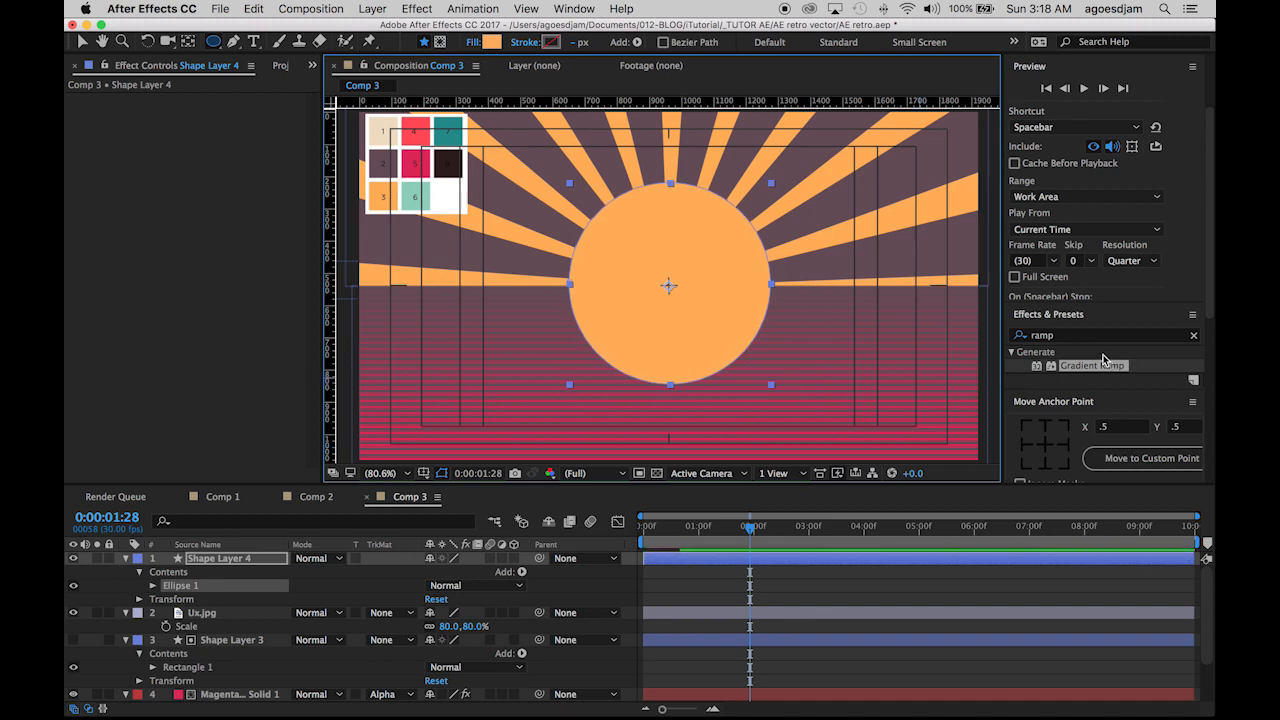
# Align the sun circle horizontally and vertically to the center of the composition
pyautogui.click(1090, 410)
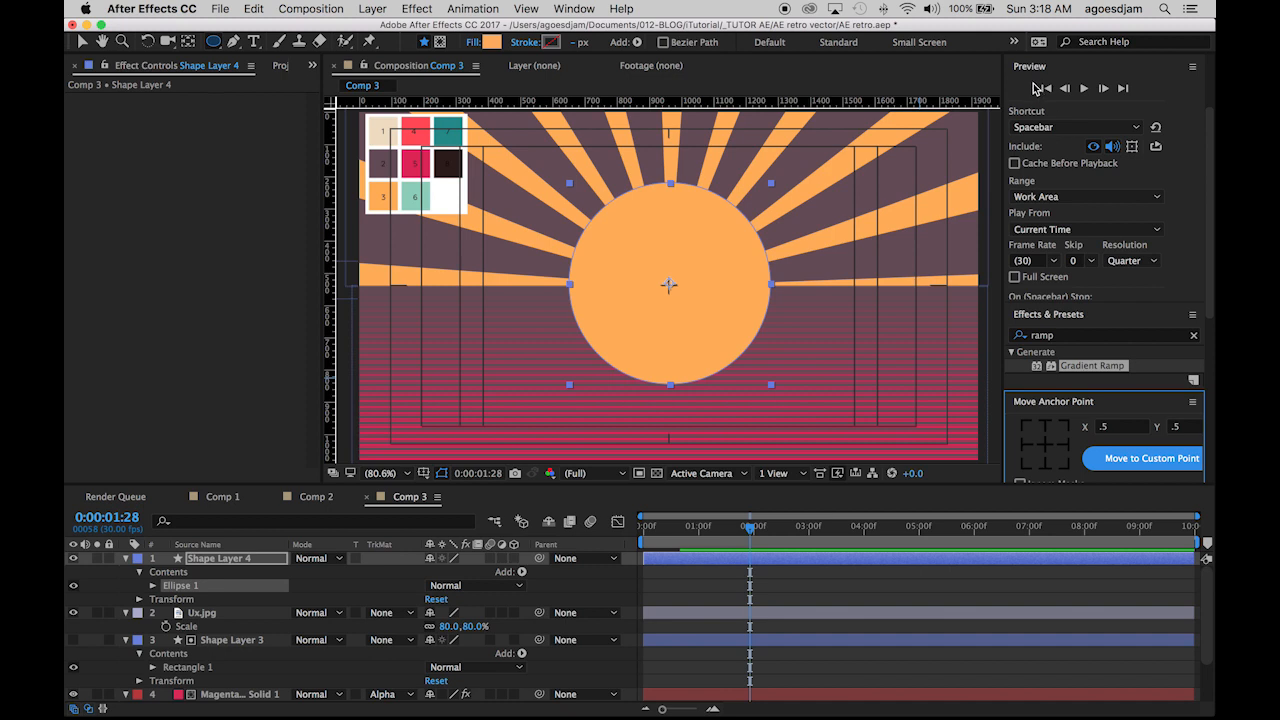
pyautogui.moveTo(1209, 300); pyautogui.dragTo(1210, 455)
pyautogui.click(1129, 234)
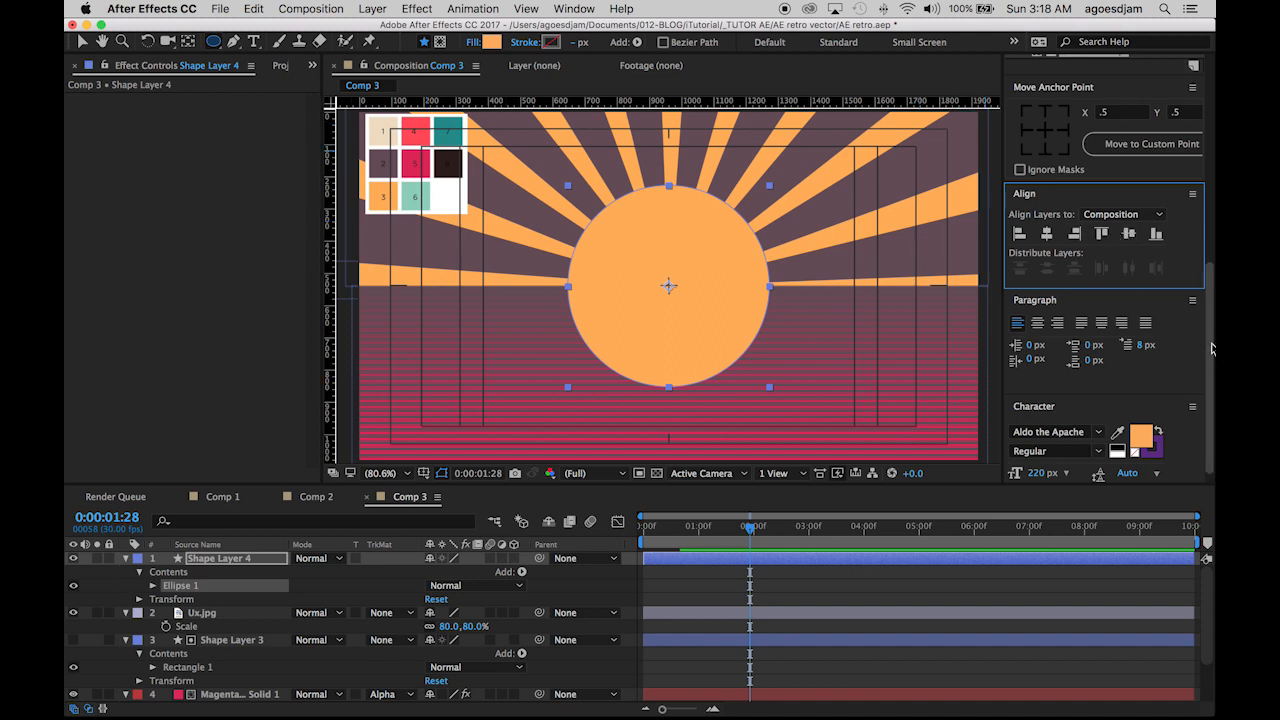
# Apply Gradient Ramp to the sun circle, sampling its start color from the orange swatch and end color from the magenta-red swatch
pyautogui.scroll(5, 1211, 348)
pyautogui.moveTo(1081, 344); pyautogui.dragTo(674, 360)
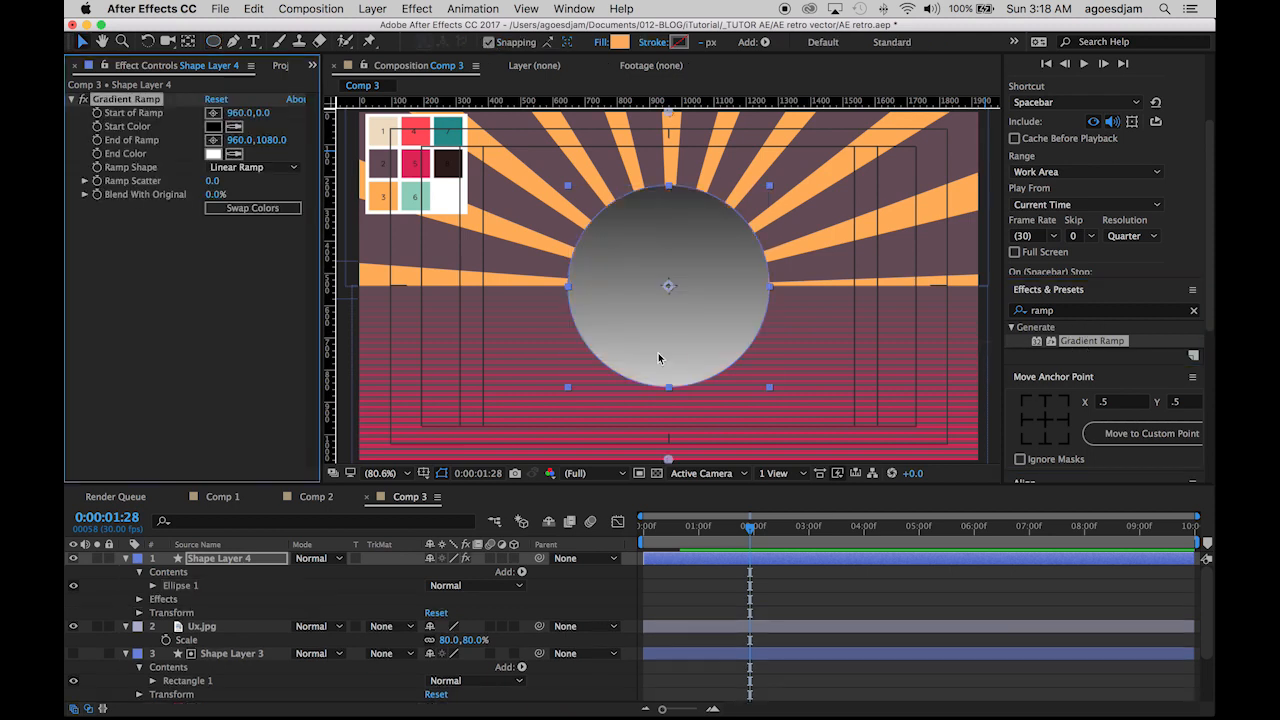
pyautogui.click(236, 155)
pyautogui.click(372, 191)
pyautogui.click(234, 127)
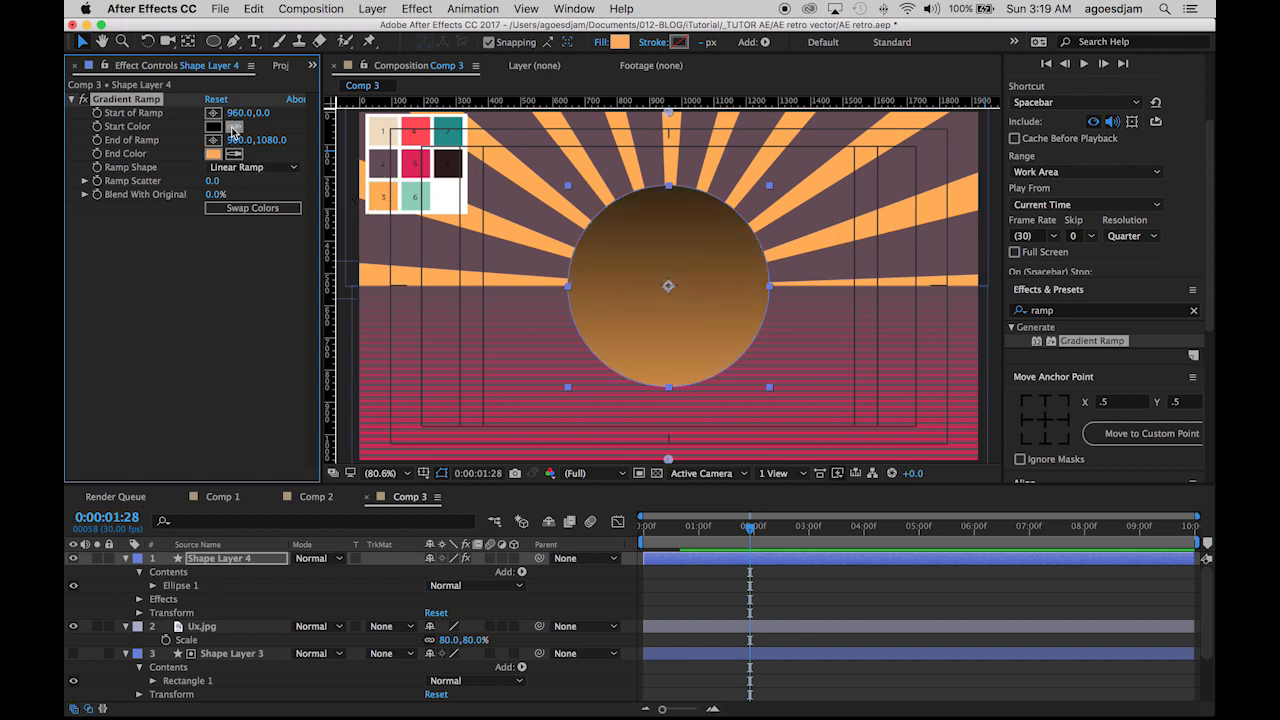
pyautogui.click(373, 192)
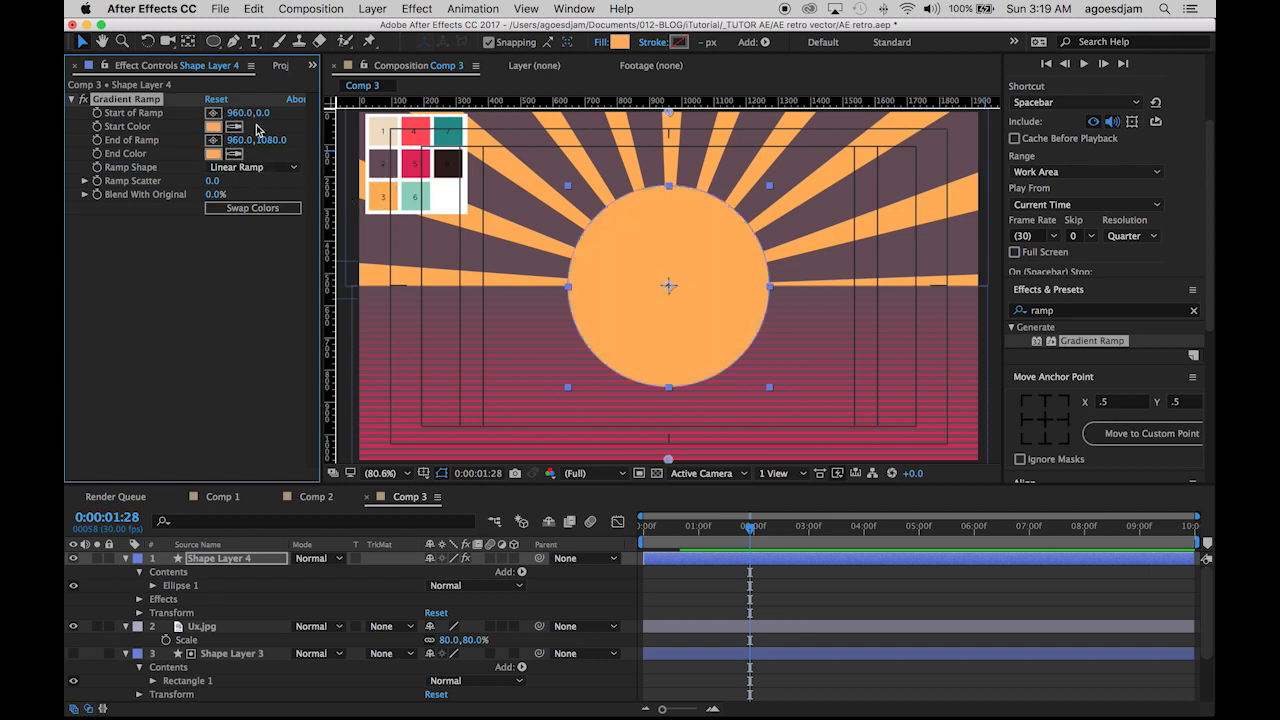
pyautogui.click(234, 154)
pyautogui.click(413, 158)
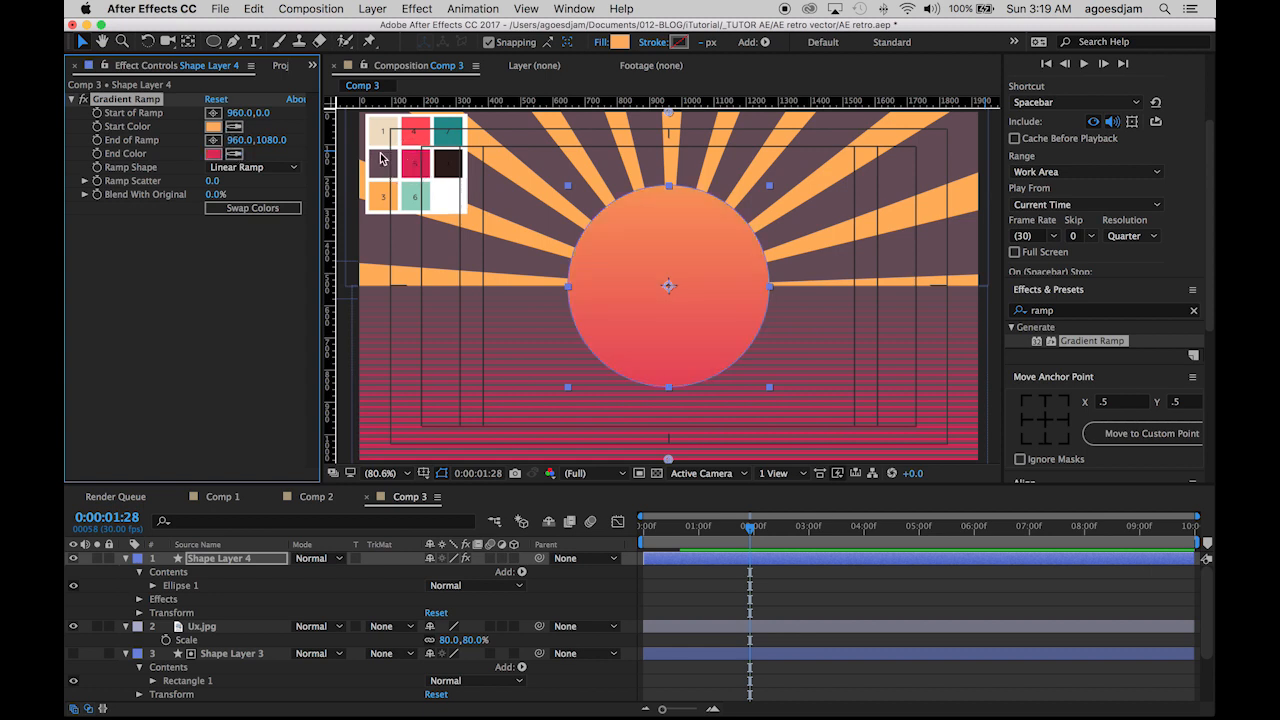
# Try the coral-red swatch as the sun gradient's end color and resample it from the magenta-red swatch
pyautogui.click(237, 154)
pyautogui.click(409, 140)
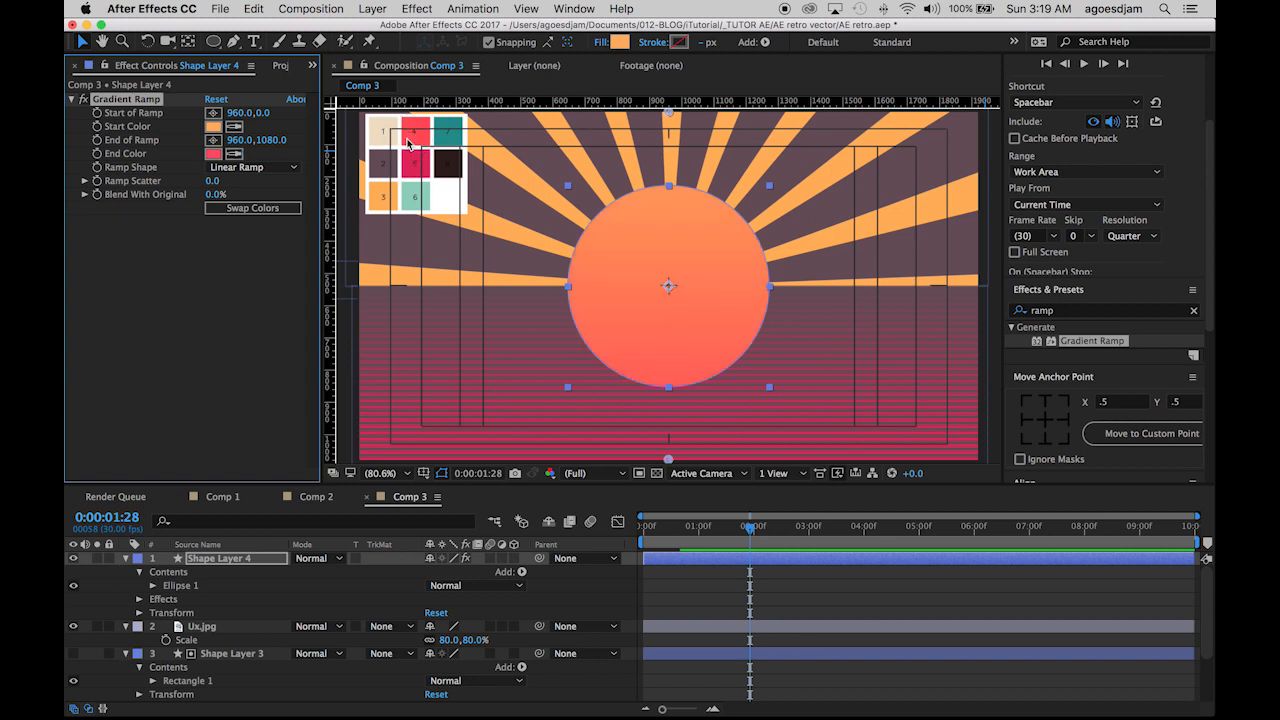
pyautogui.click(235, 154)
pyautogui.click(407, 162)
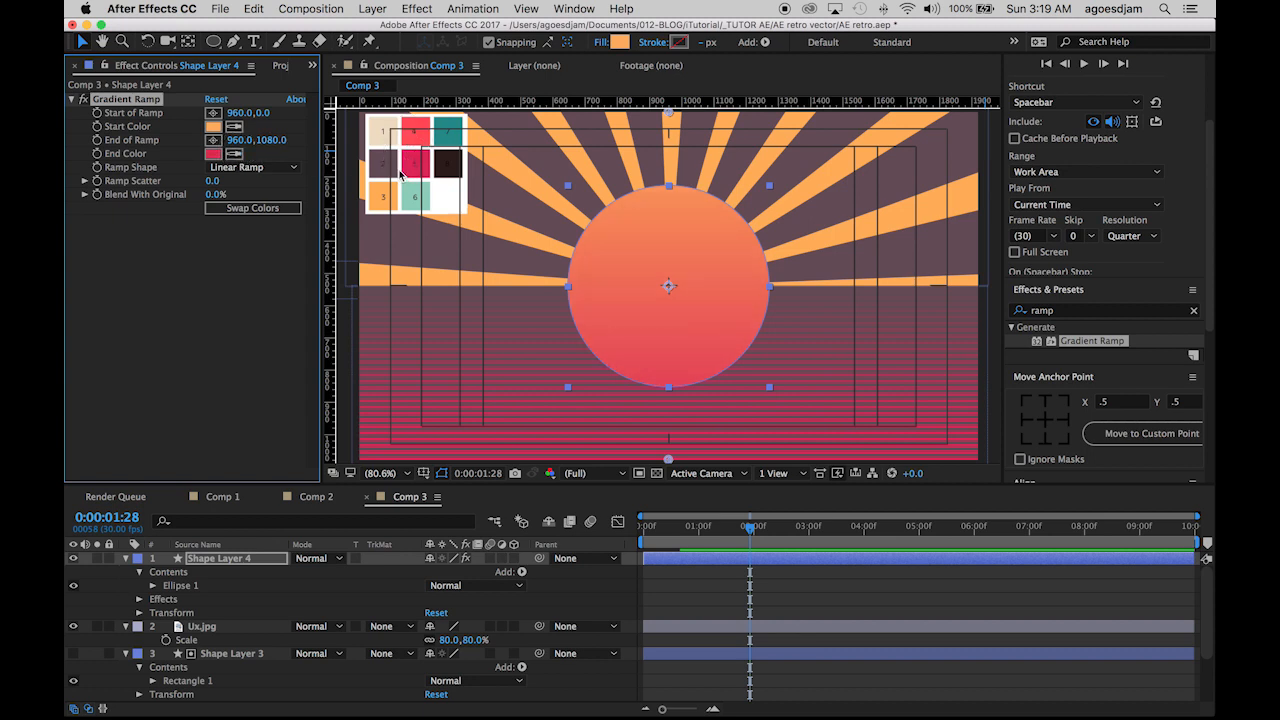
# Tighten the sun's Gradient Ramp by setting its start to 960.0,310.0 and its end to 960.0,710.0
pyautogui.moveTo(264, 113)
pyautogui.mouseDown()
pyautogui.moveTo(300, 122)
pyautogui.moveTo(230, 146)
pyautogui.moveTo(263, 115)
pyautogui.mouseUp()
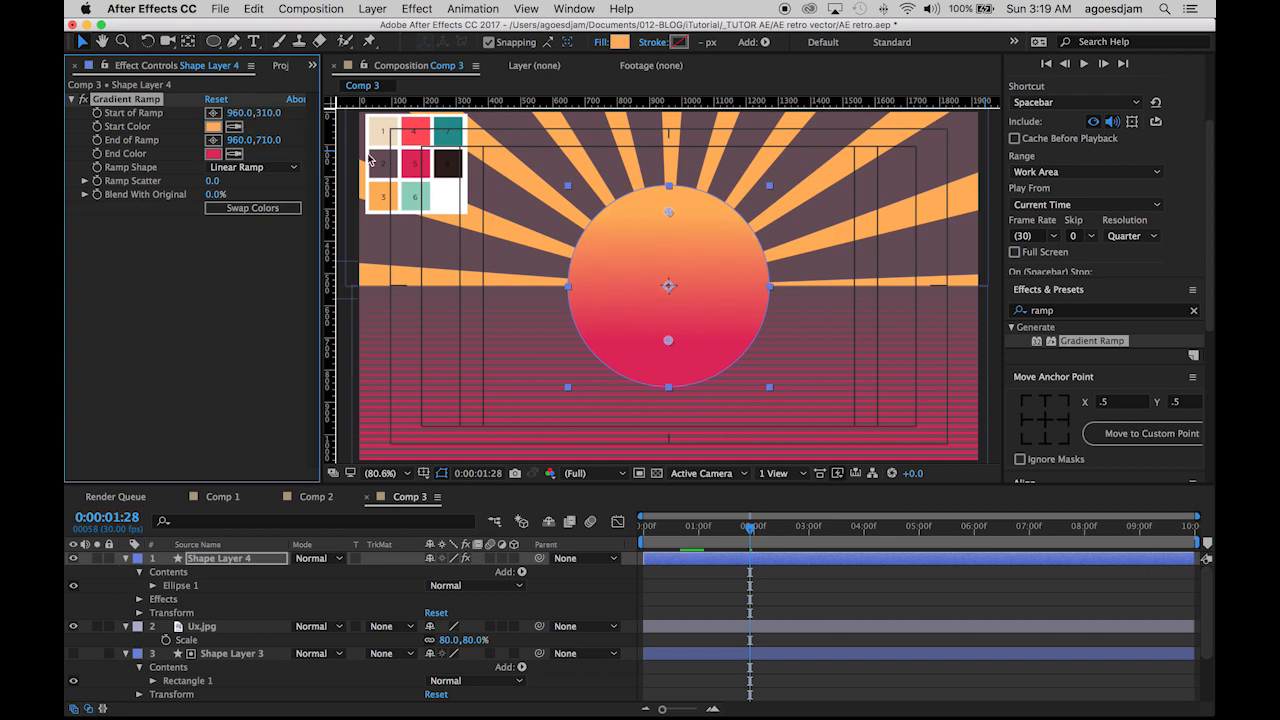
pyautogui.click(796, 572)
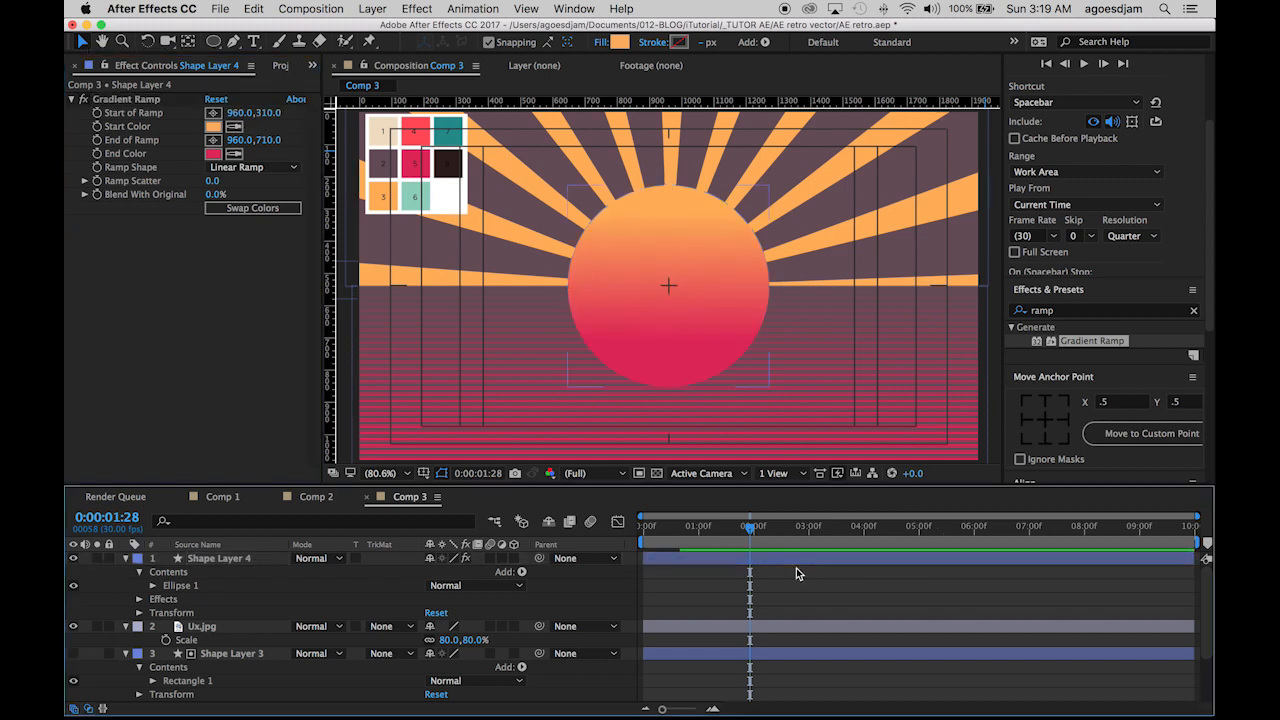
pyautogui.click(679, 563)
# Draw a rectangle on a new shape layer covering the upper half of the sun down to the horizon
pyautogui.click(694, 582)
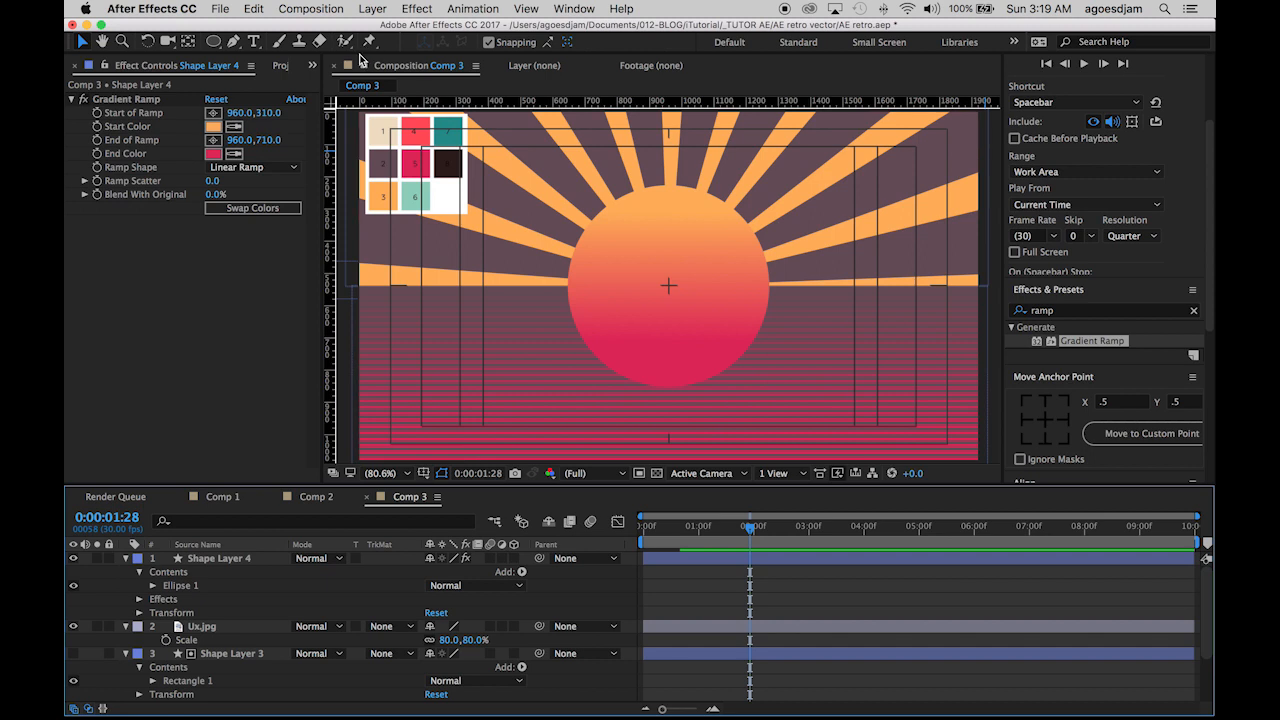
pyautogui.moveTo(213, 41); pyautogui.dragTo(252, 44)
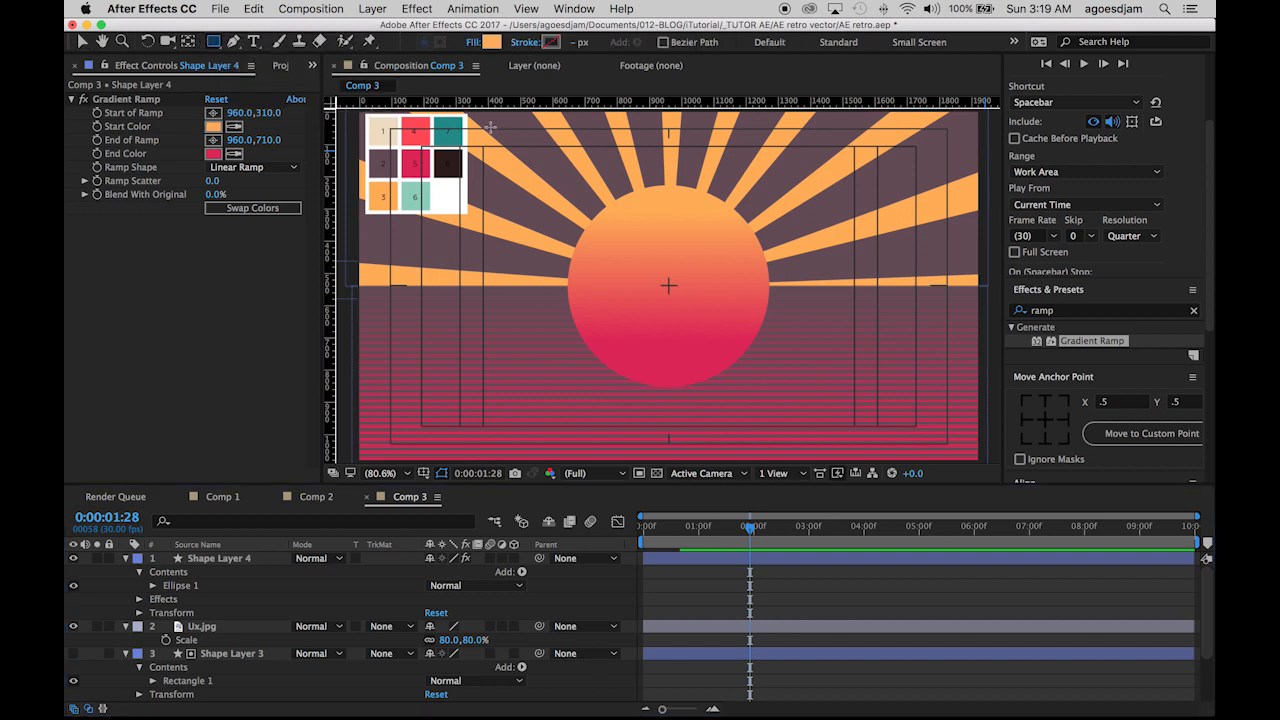
pyautogui.moveTo(490, 126); pyautogui.dragTo(847, 286)
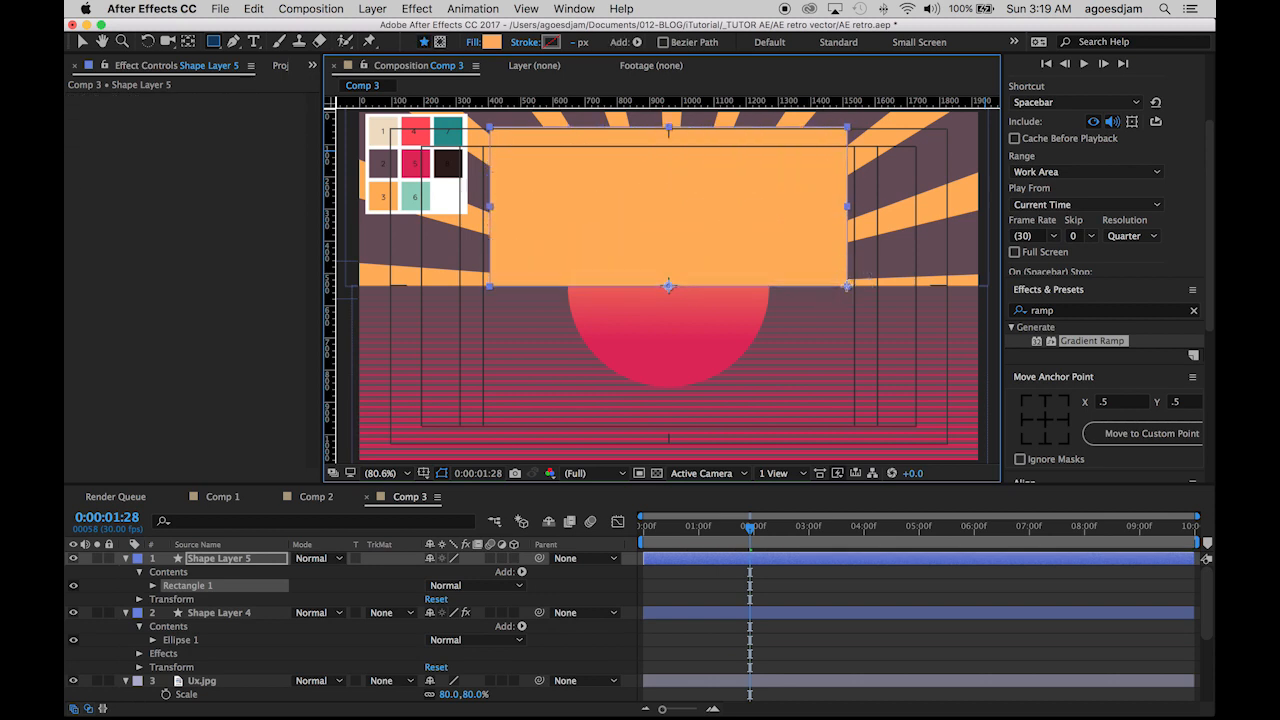
# Set the sun layer's track matte to Alpha Matte "Shape Layer 5" and save the project
pyautogui.click(238, 612)
pyautogui.click(390, 612)
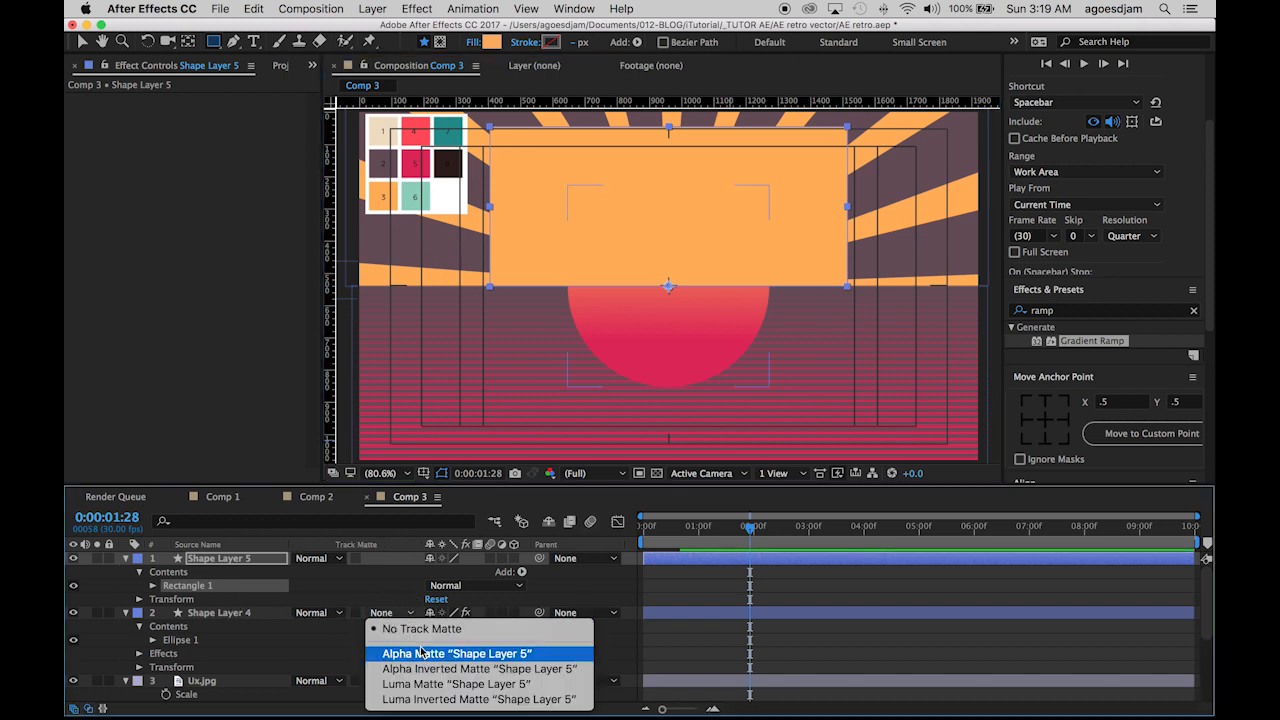
pyautogui.click(518, 654)
pyautogui.press('super+s')
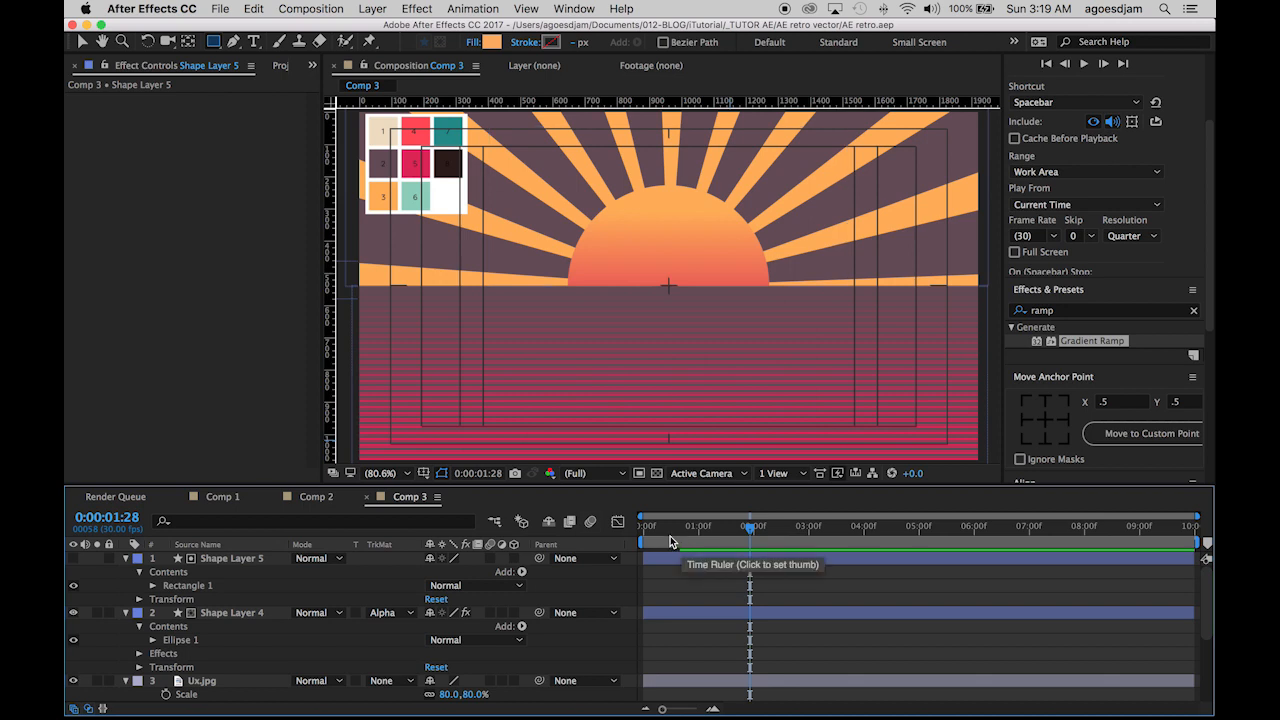
# Move the playhead to the first frame, select the sun layer, and place a horizontal guide on the horizon
pyautogui.moveTo(670, 541); pyautogui.dragTo(603, 540)
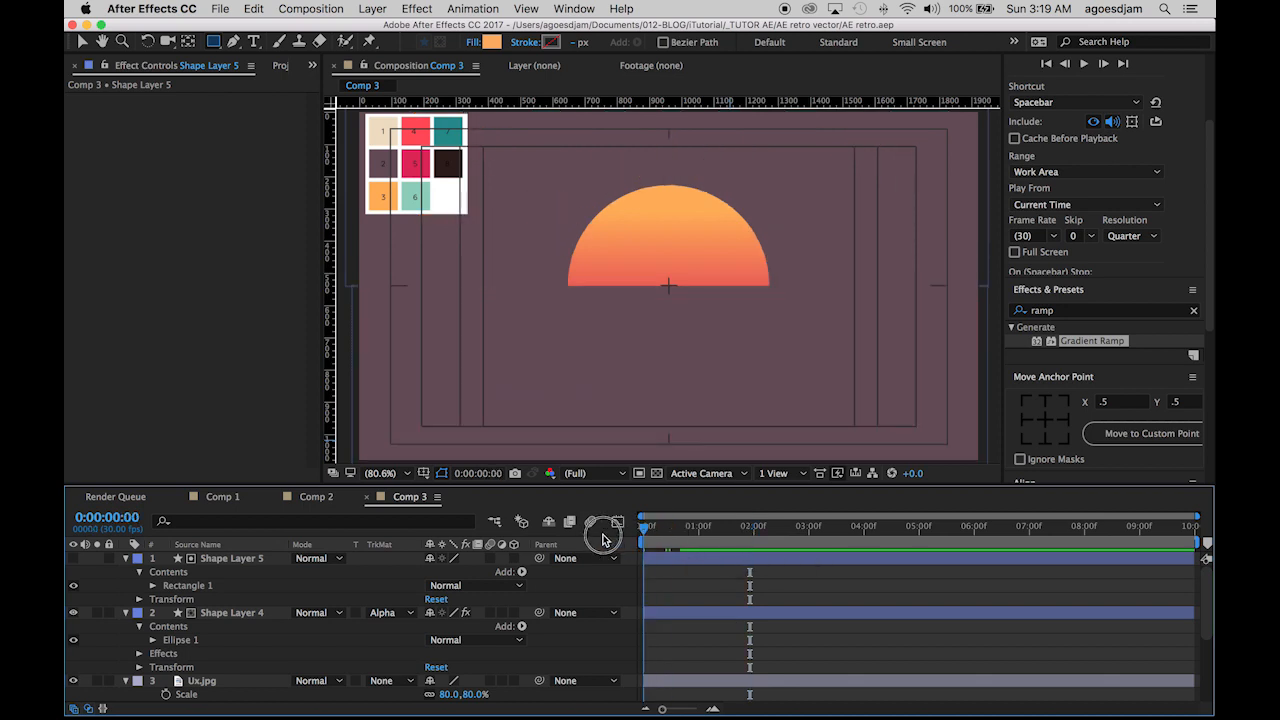
pyautogui.click(663, 612)
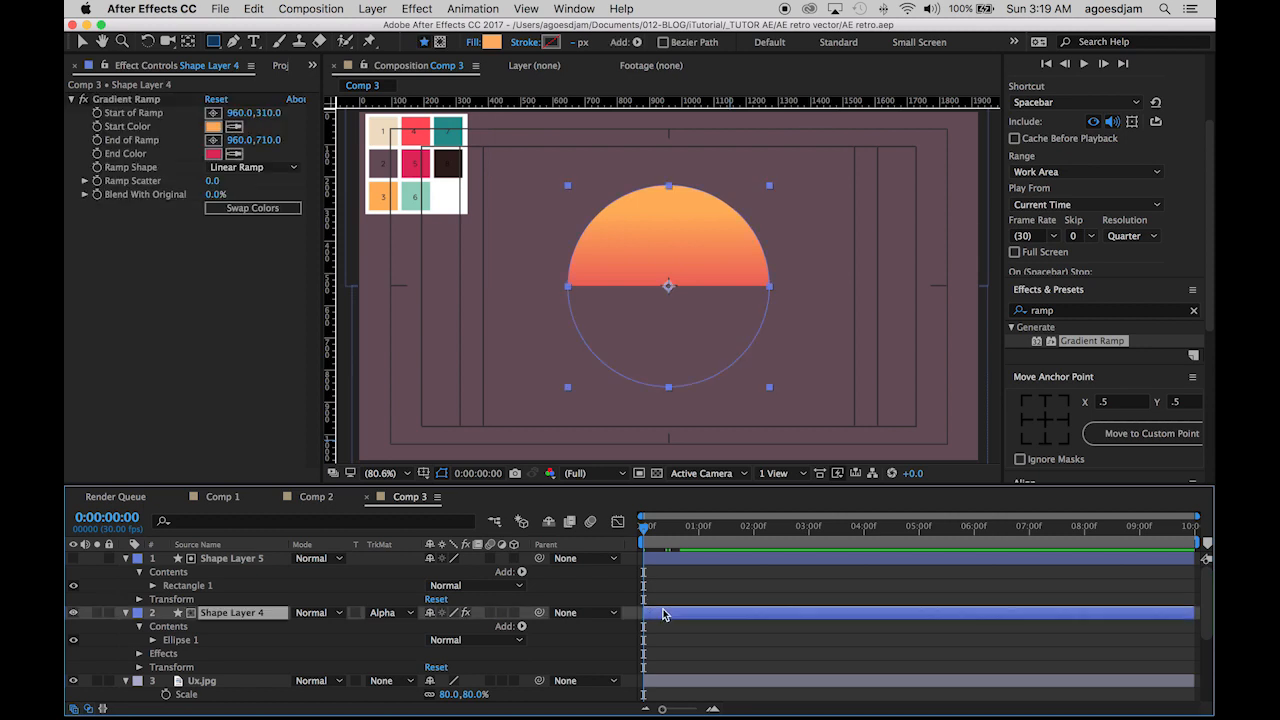
pyautogui.press('v')
pyautogui.moveTo(680, 104); pyautogui.dragTo(684, 285)
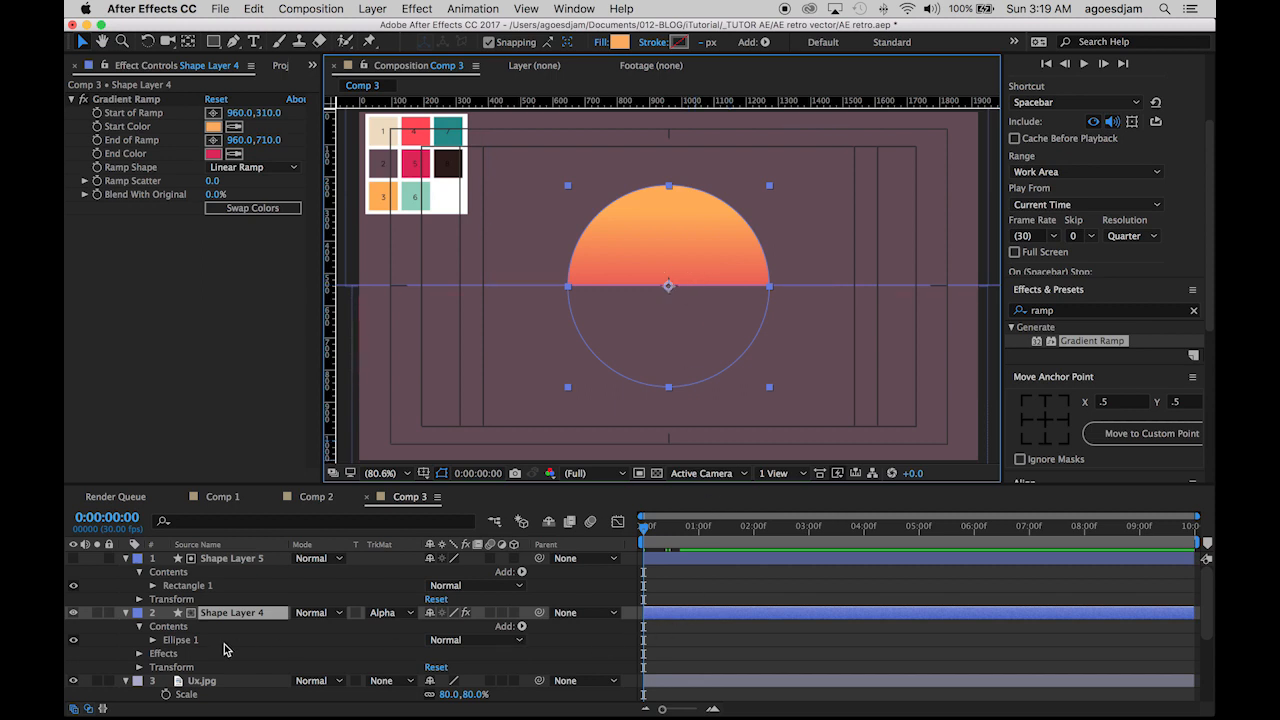
# Animate the sun's Position from 960.0,858.0 at the first frame to 960.0,540.0 at 0:00:00:15
pyautogui.press('p')
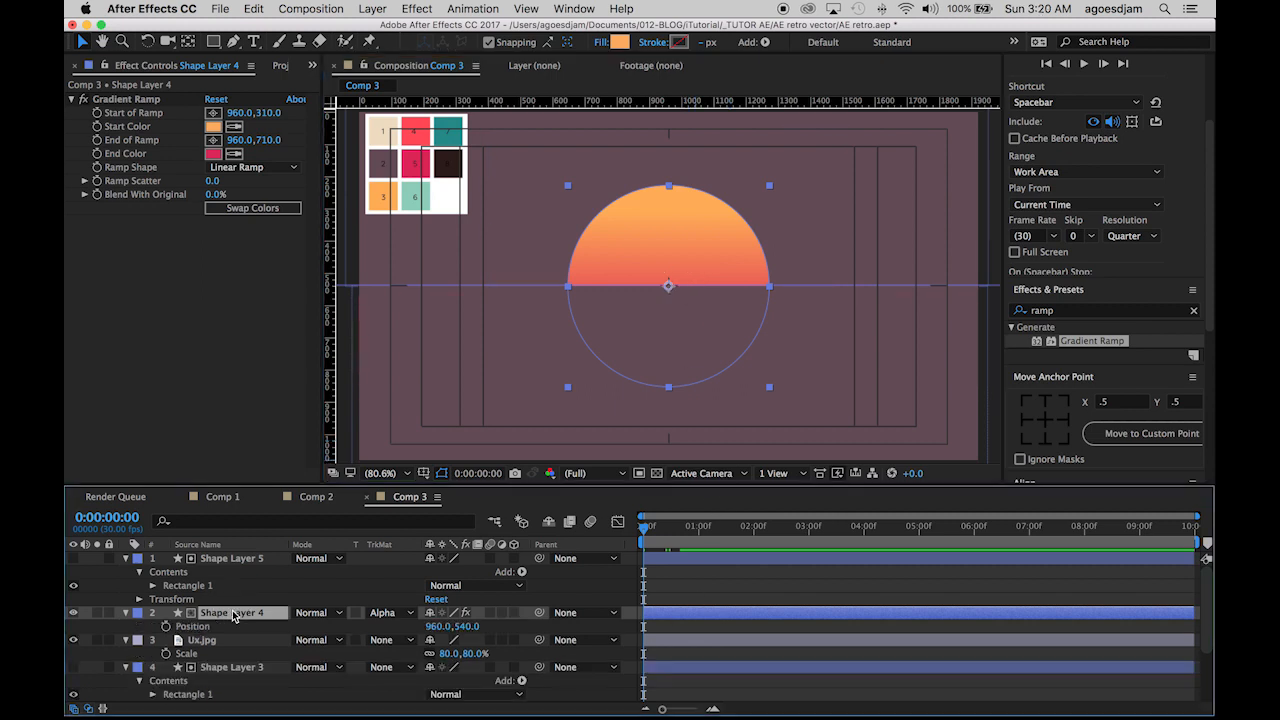
pyautogui.click(166, 626)
pyautogui.click(122, 517)
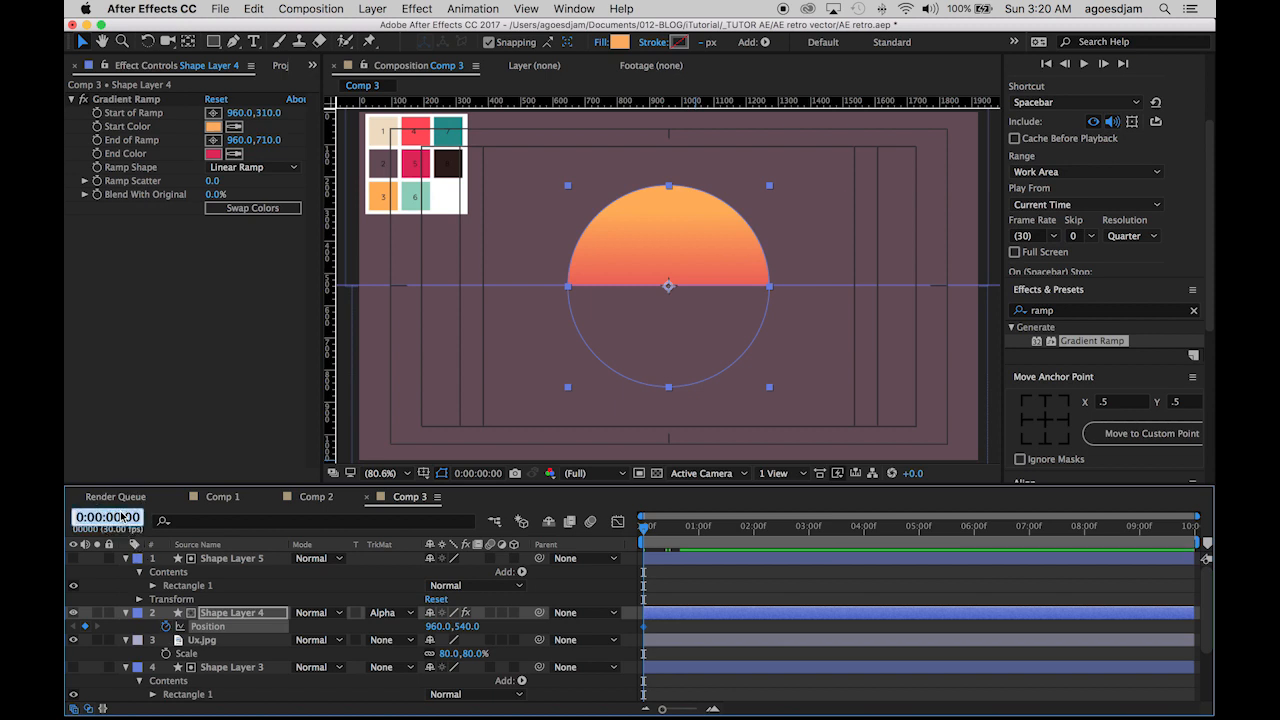
pyautogui.write('15')
pyautogui.press('Return')
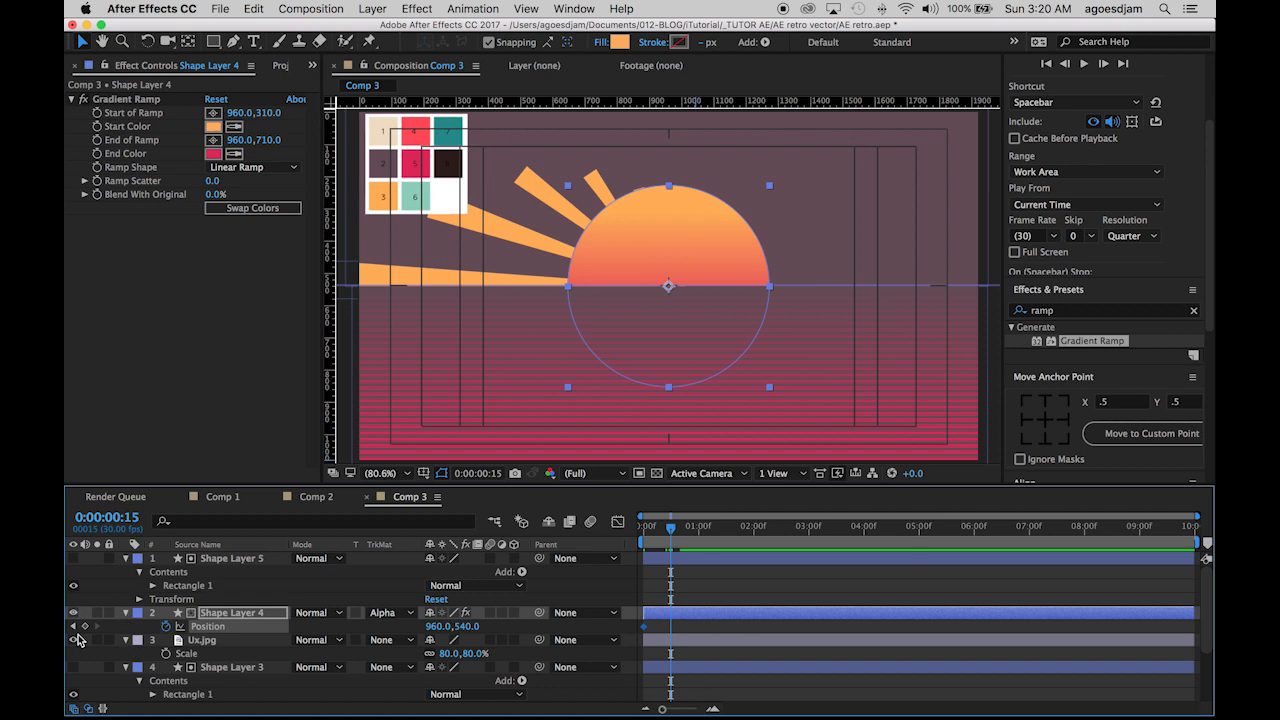
pyautogui.moveTo(661, 533); pyautogui.dragTo(578, 535)
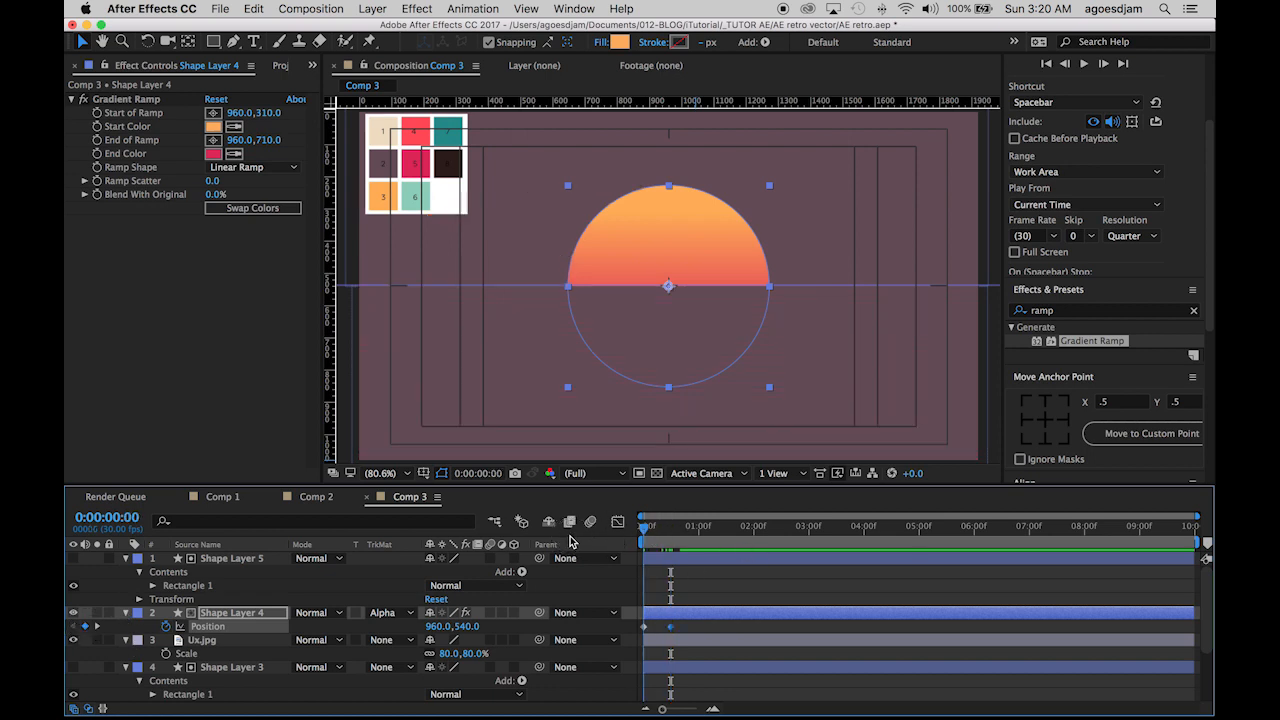
pyautogui.moveTo(467, 626); pyautogui.dragTo(492, 624)
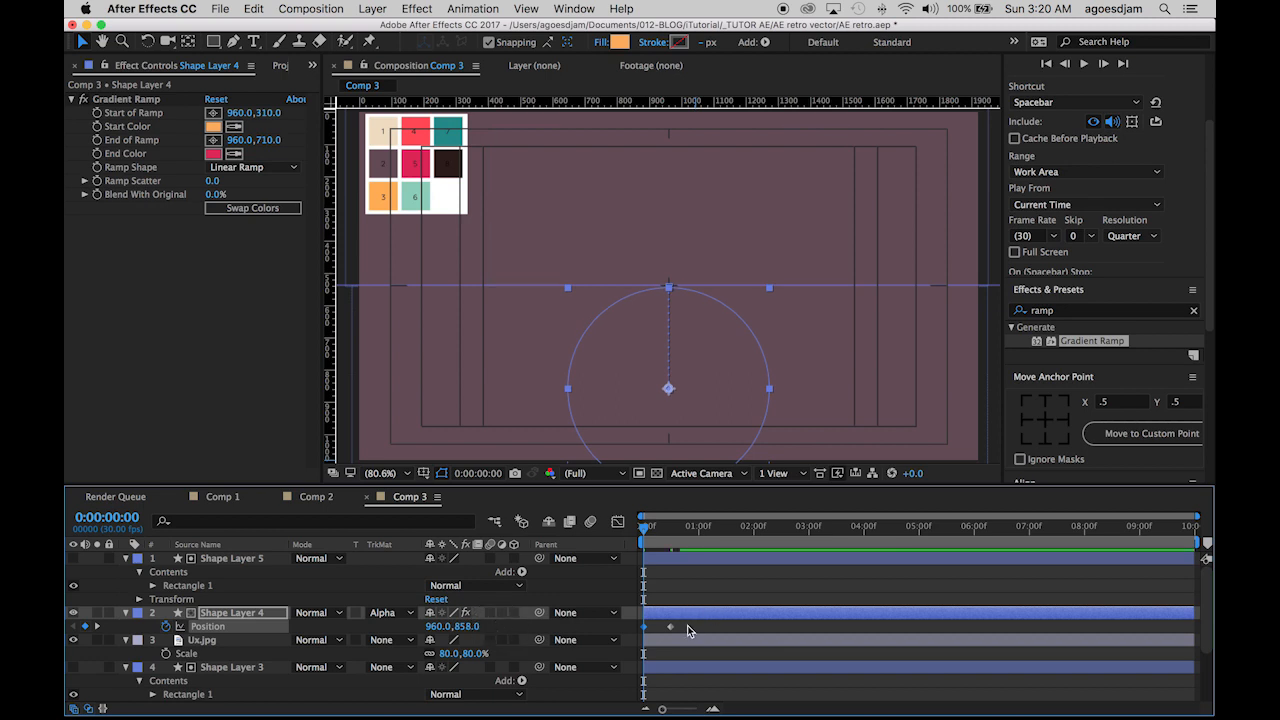
# Apply easing to both of the sun's Position keyframes with Keyframe Assistant
pyautogui.click(669, 627)
pyautogui.rightClick(670, 630)
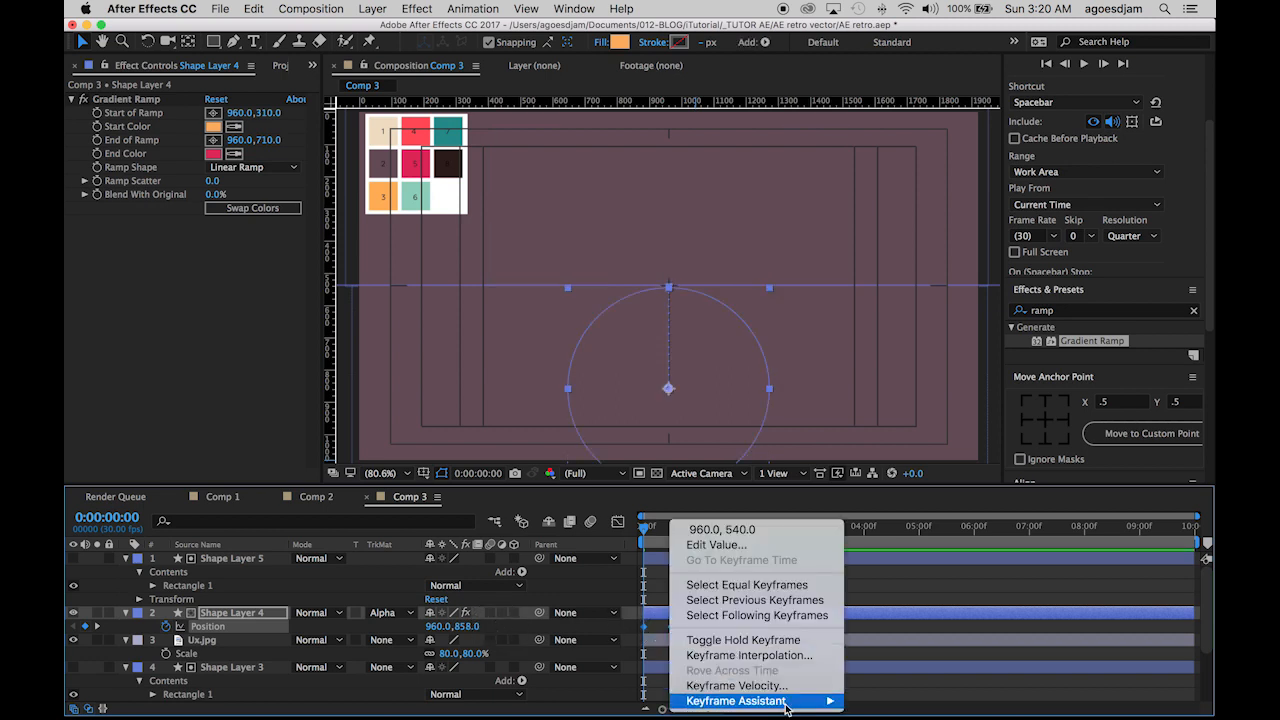
pyautogui.moveTo(780, 700)
pyautogui.click(890, 606)
pyautogui.click(728, 626)
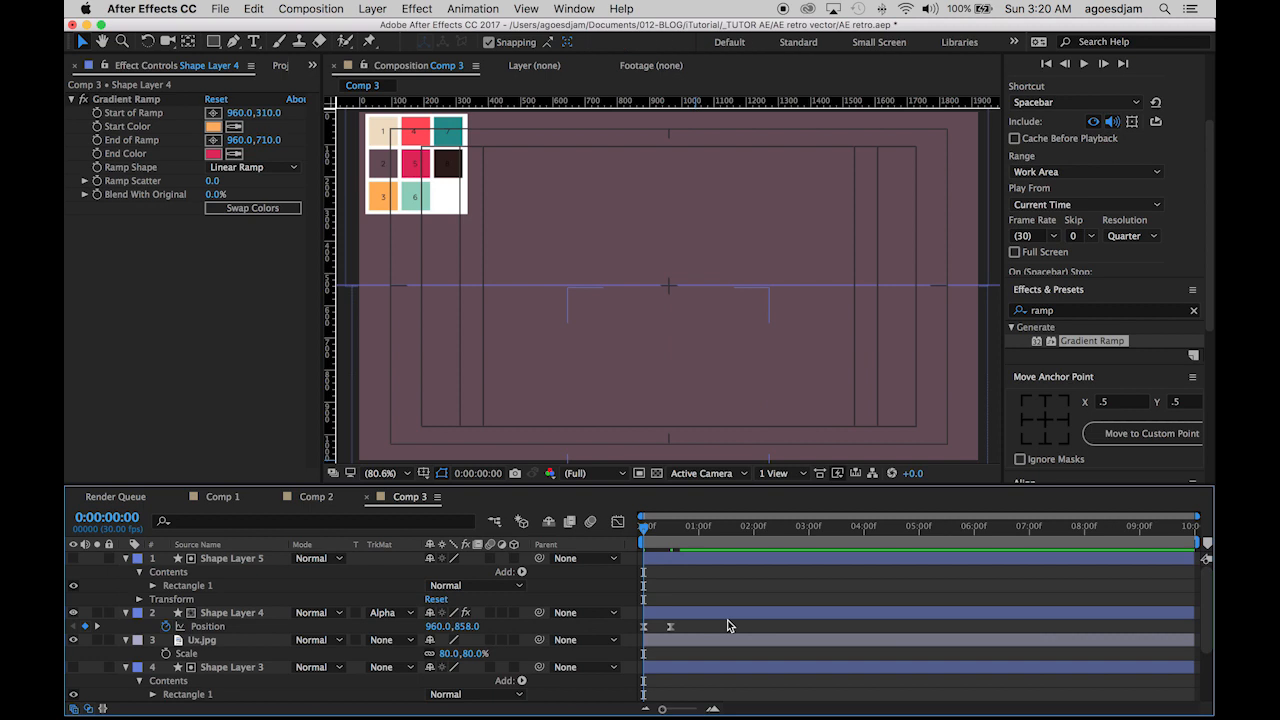
# Collapse the properties of all layers in the Comp 3 timeline and clear the selection
pyautogui.press('super+a')
pyautogui.click(127, 558)
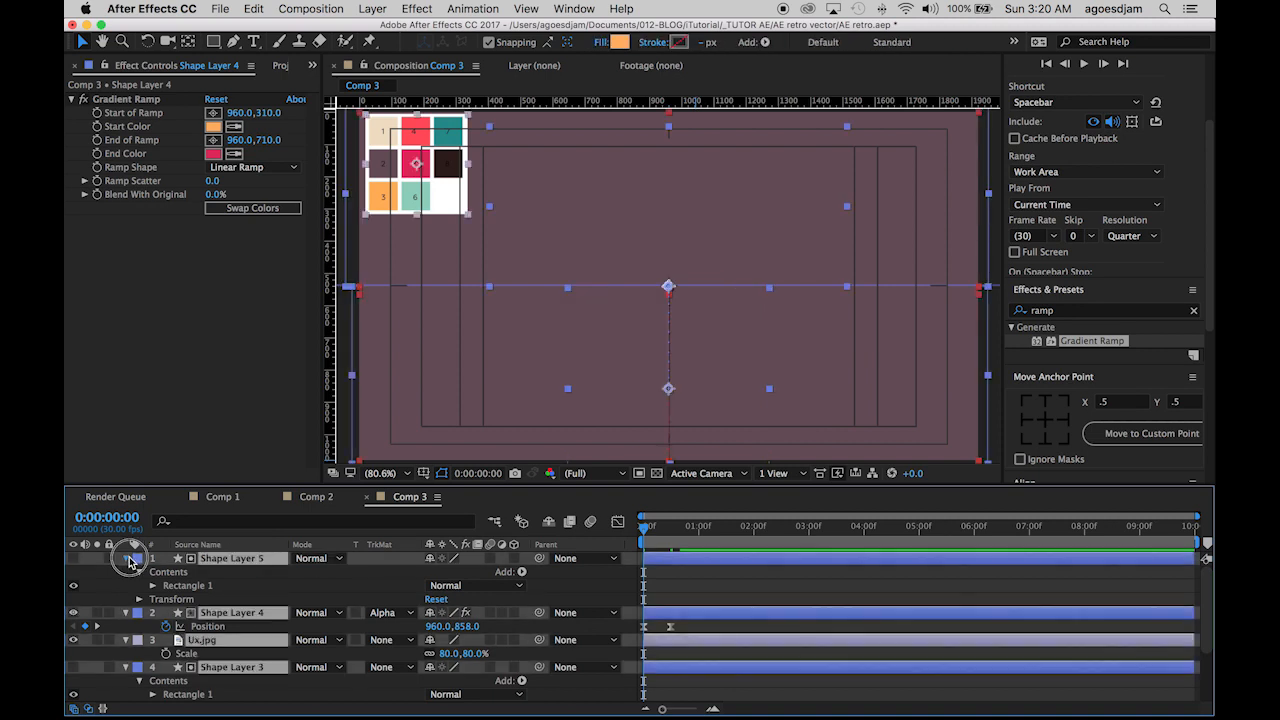
pyautogui.click(700, 680)
# Preview the rising sun animation from the first frame and save the project
pyautogui.press('space')
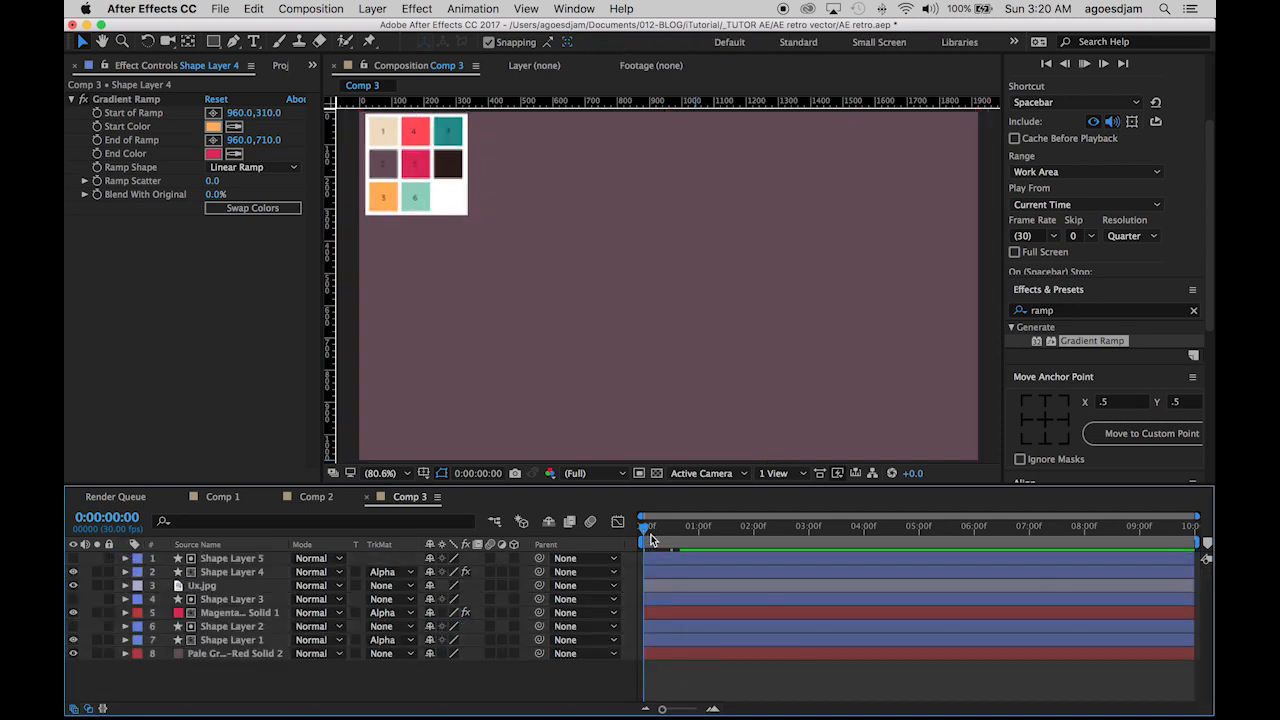
pyautogui.moveTo(660, 534); pyautogui.dragTo(586, 524)
pyautogui.press('space')
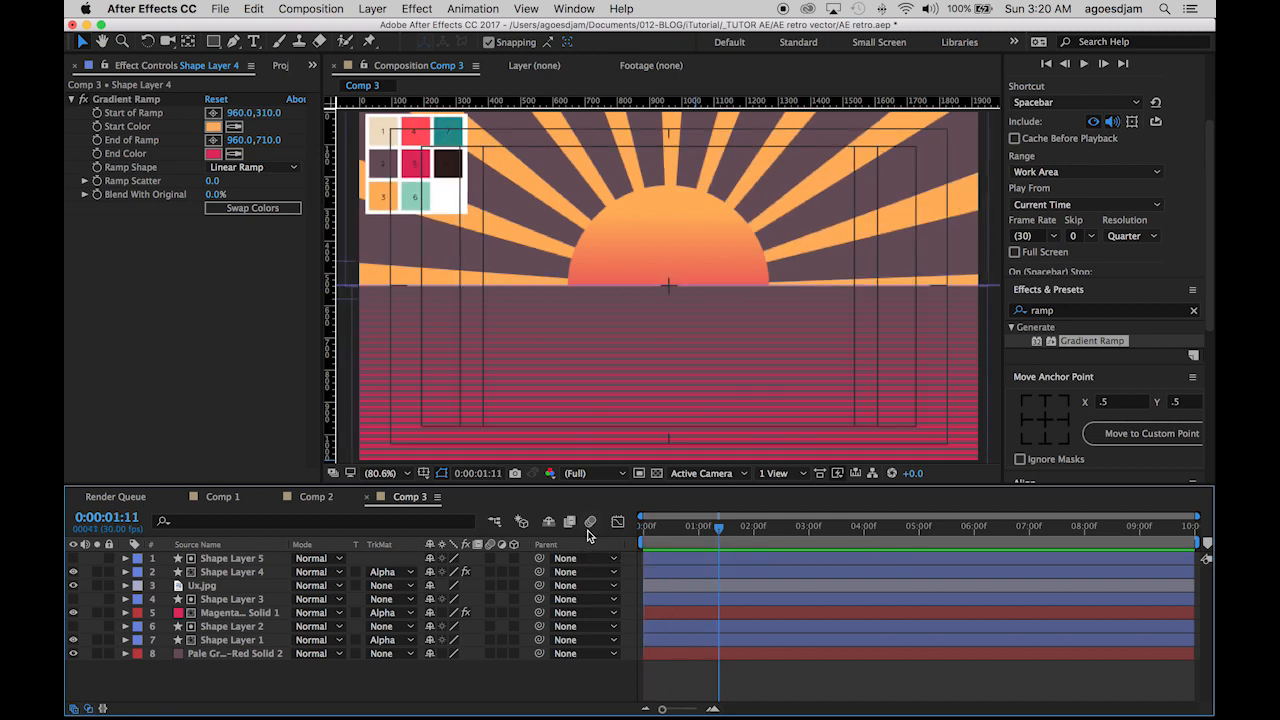
pyautogui.press('super+s')
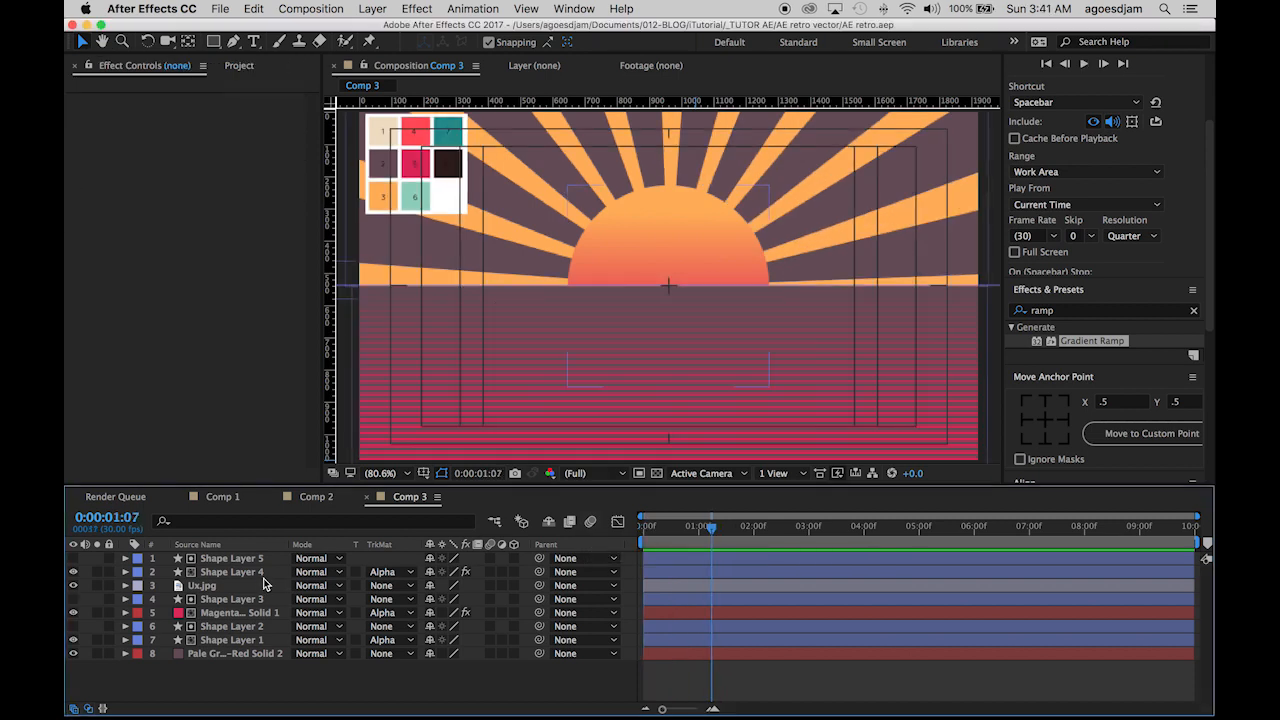
# Keyframe the ray layer's Rotation from 0x+0.0° at the first frame to one full revolution at 0:00:10:00
pyautogui.click(73, 641)
pyautogui.click(73, 641)
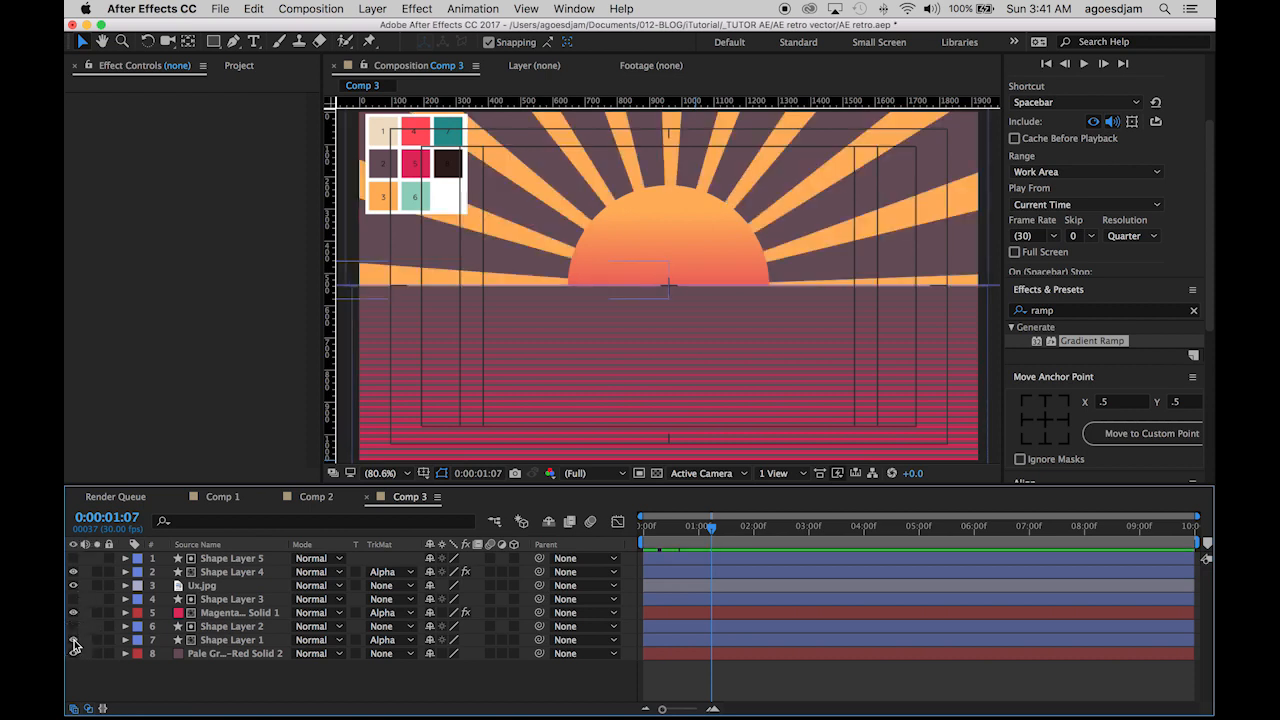
pyautogui.click(218, 640)
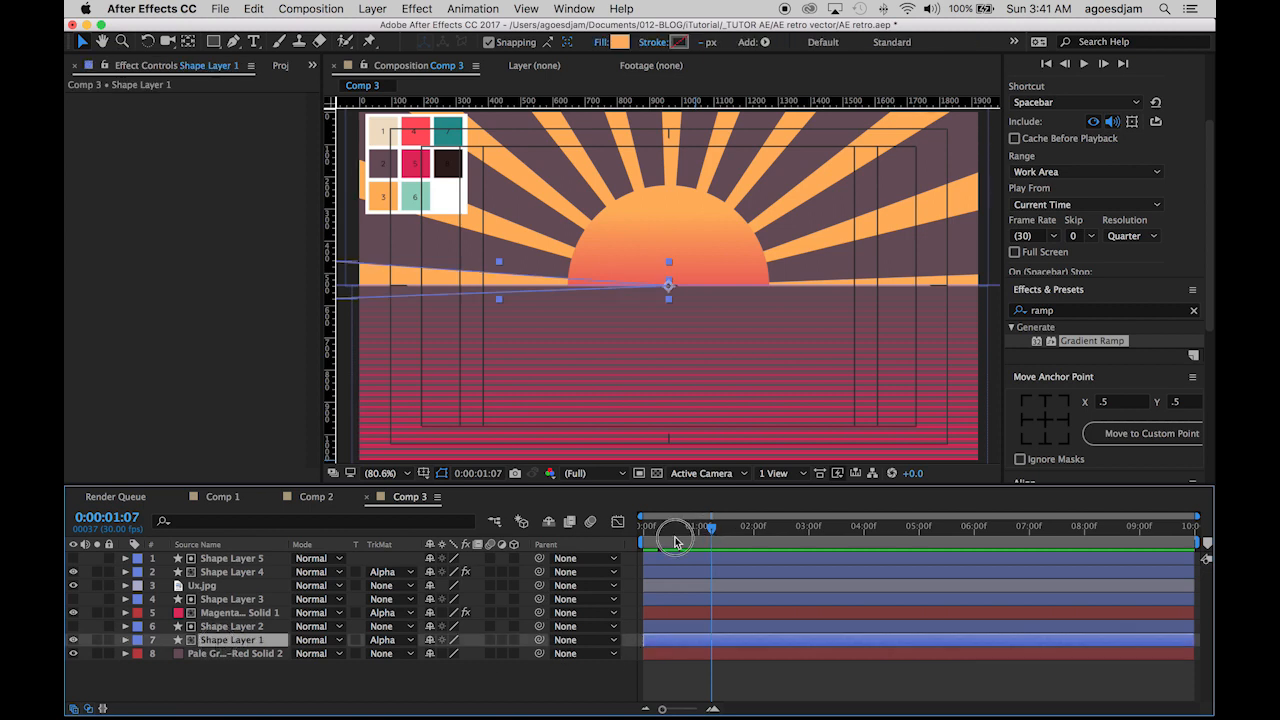
pyautogui.moveTo(676, 542); pyautogui.dragTo(556, 555)
pyautogui.press('r')
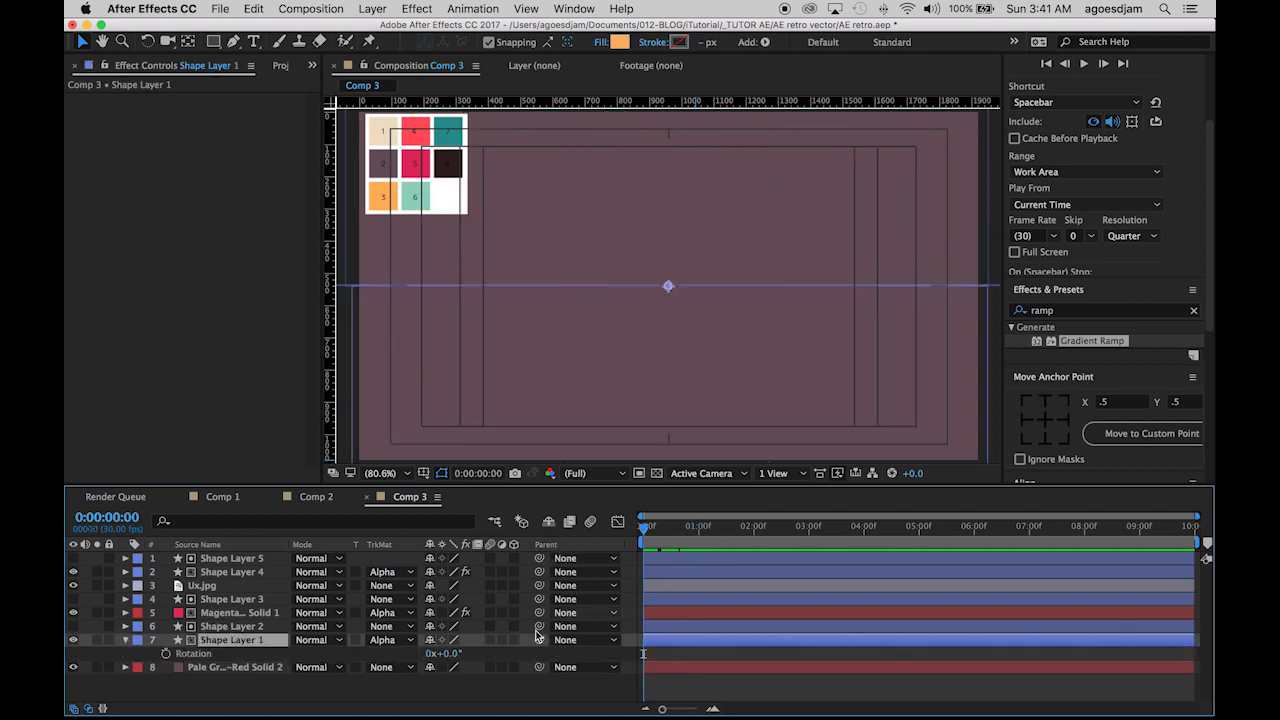
pyautogui.click(166, 653)
pyautogui.moveTo(1126, 538); pyautogui.dragTo(1208, 540)
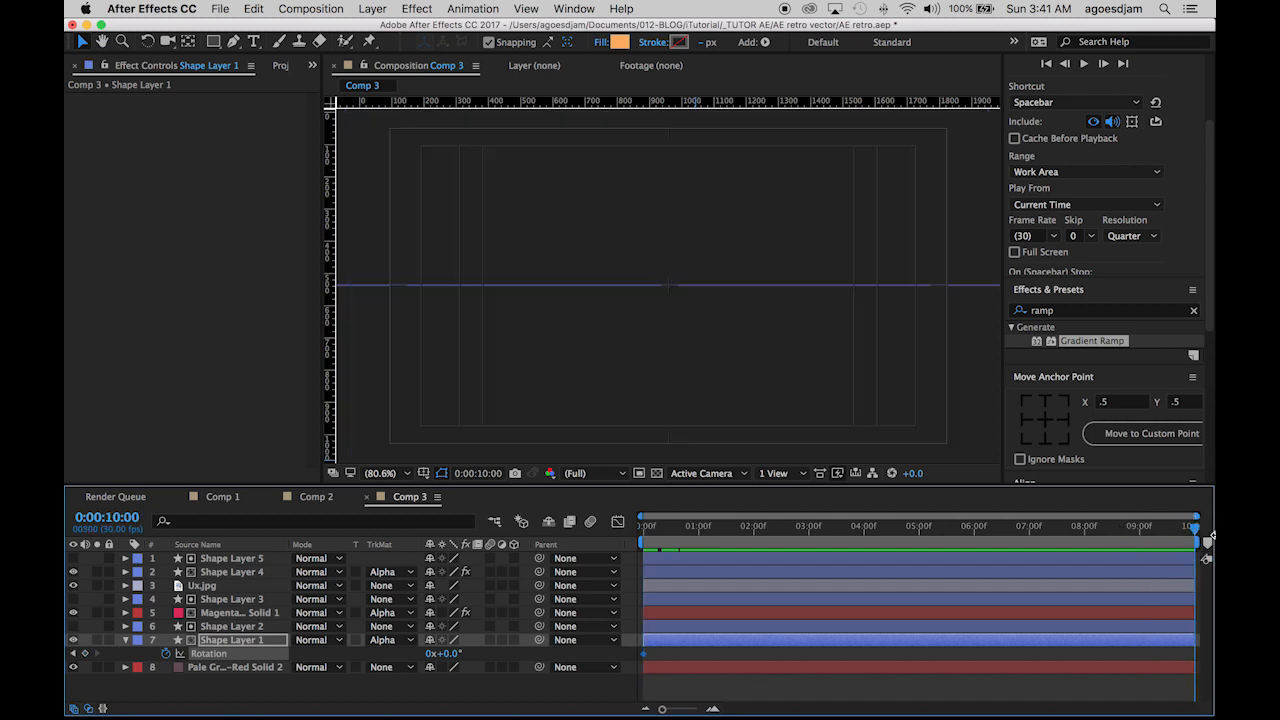
pyautogui.click(431, 653)
pyautogui.write('1')
# Preview the rotating rays from the first frame
pyautogui.click(746, 669)
pyautogui.press('Home')
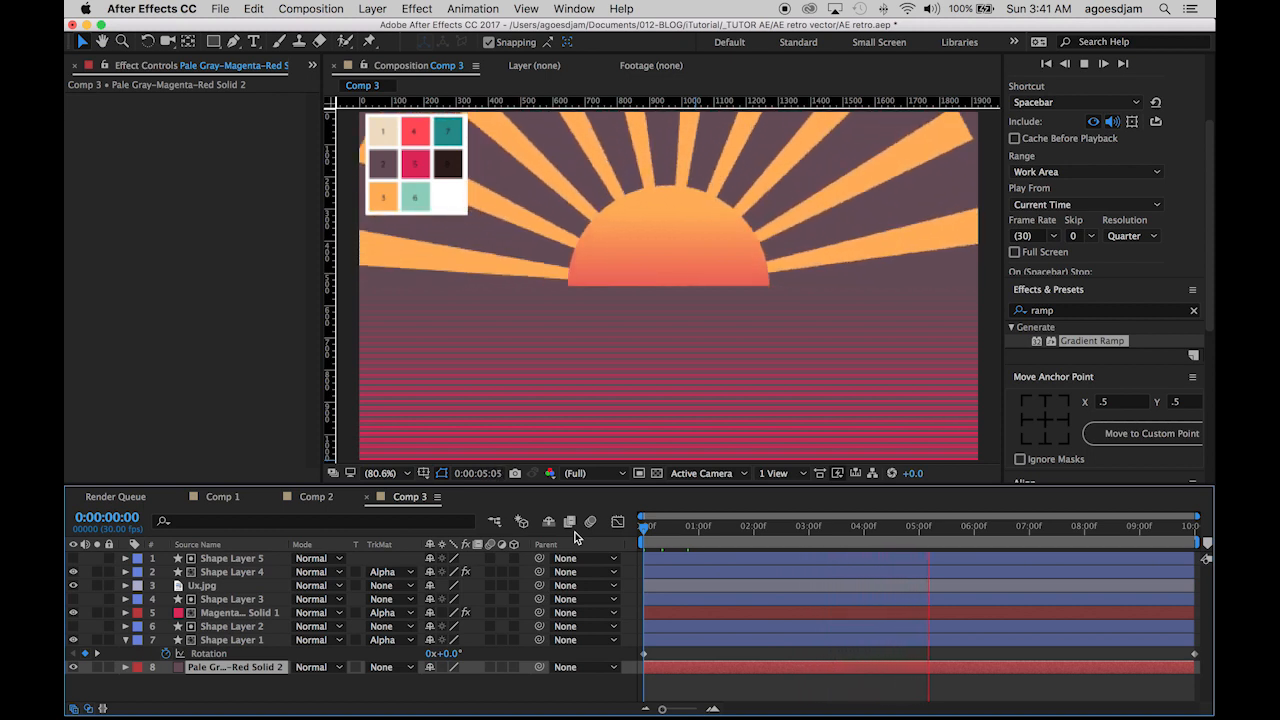
pyautogui.press('space')
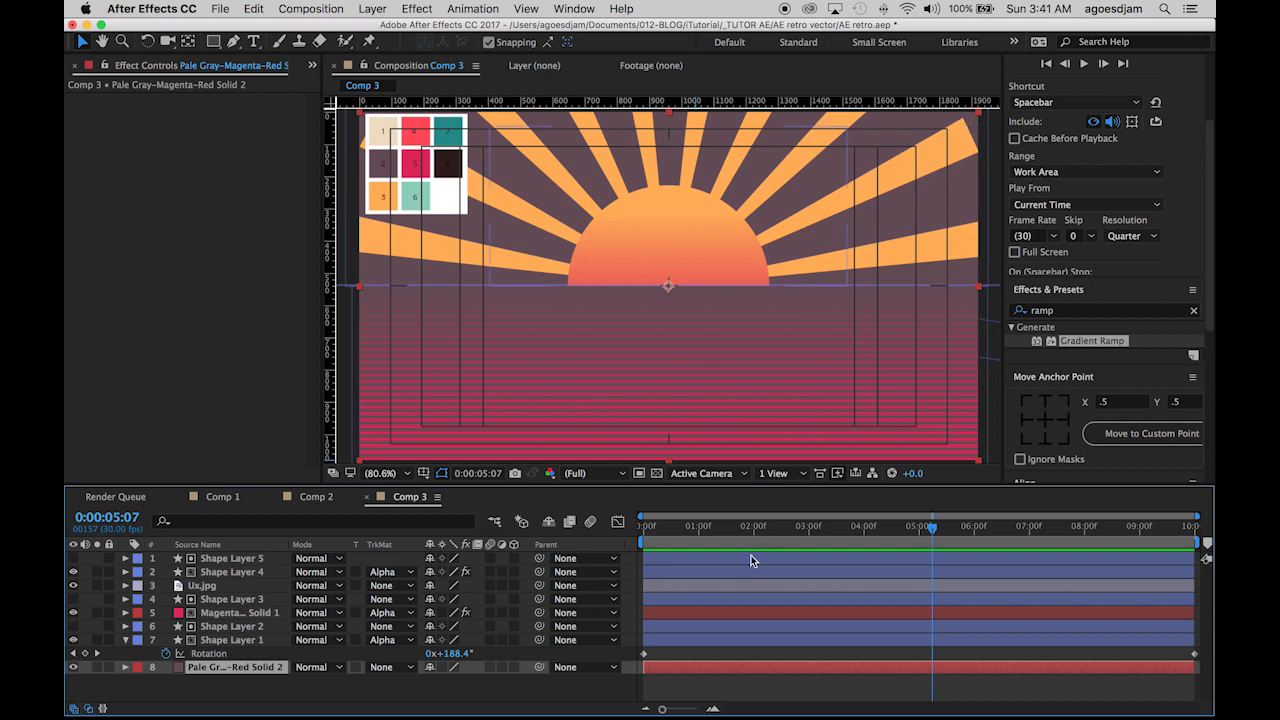
# Expand the Shape 1 and Repeater 1 properties within the contents of Shape Layer 1
pyautogui.click(656, 641)
pyautogui.press('s')
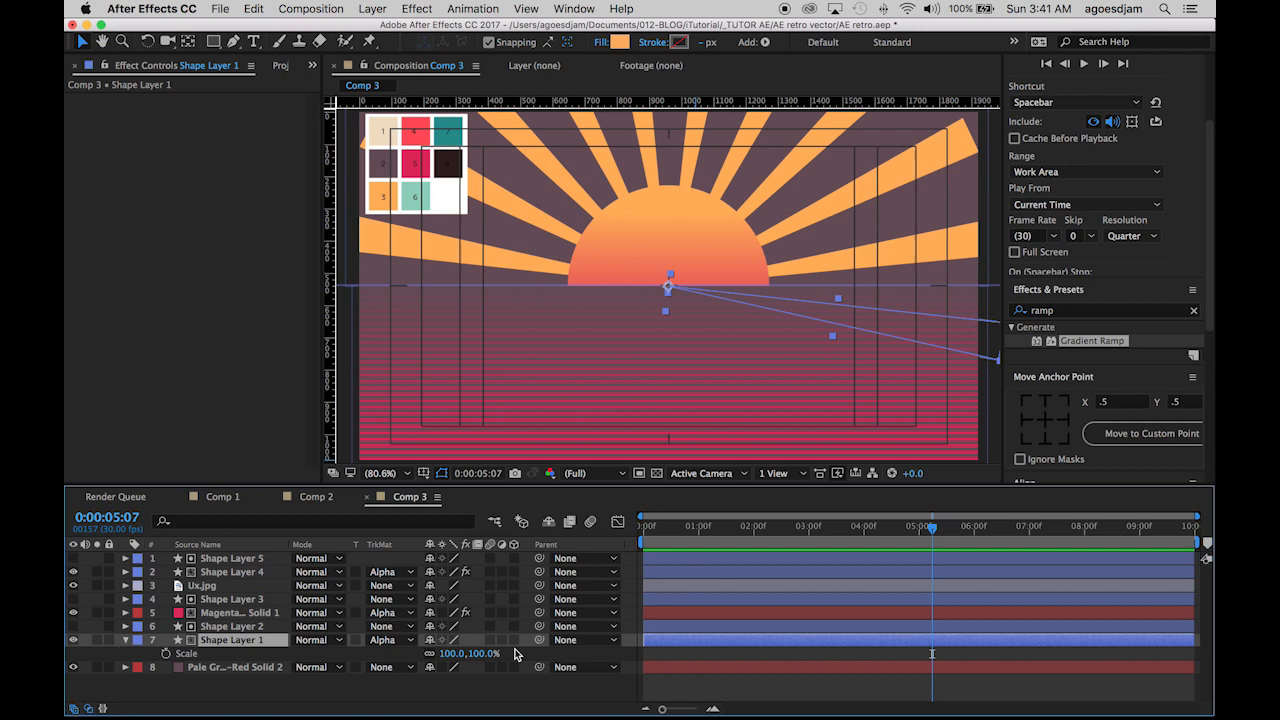
pyautogui.click(126, 641)
pyautogui.scroll(-2, 170, 646)
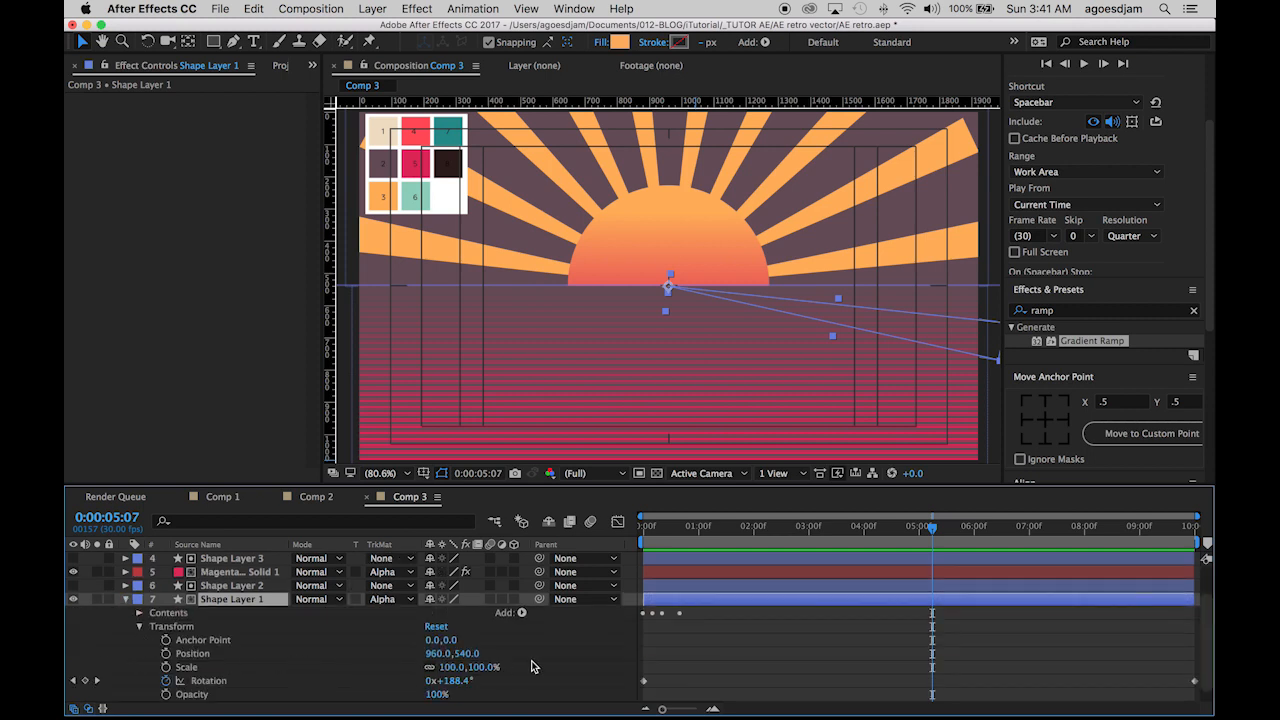
pyautogui.scroll(-1, 534, 666)
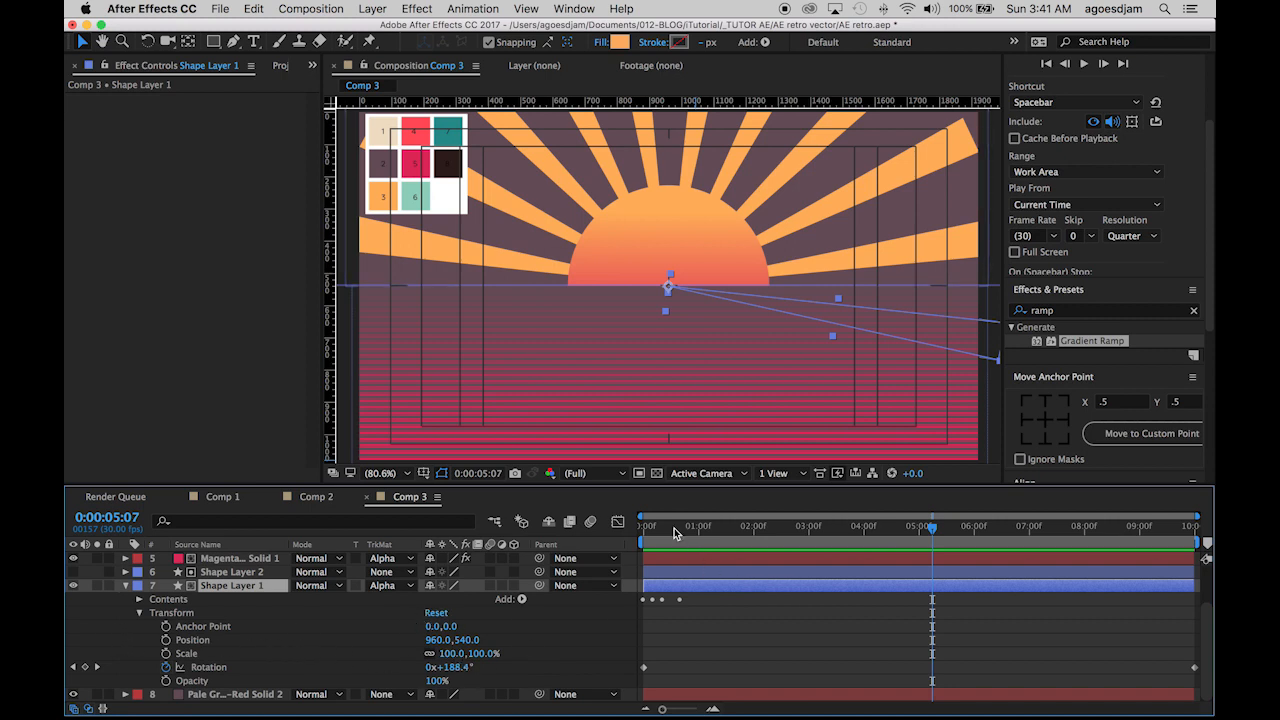
pyautogui.click(619, 523)
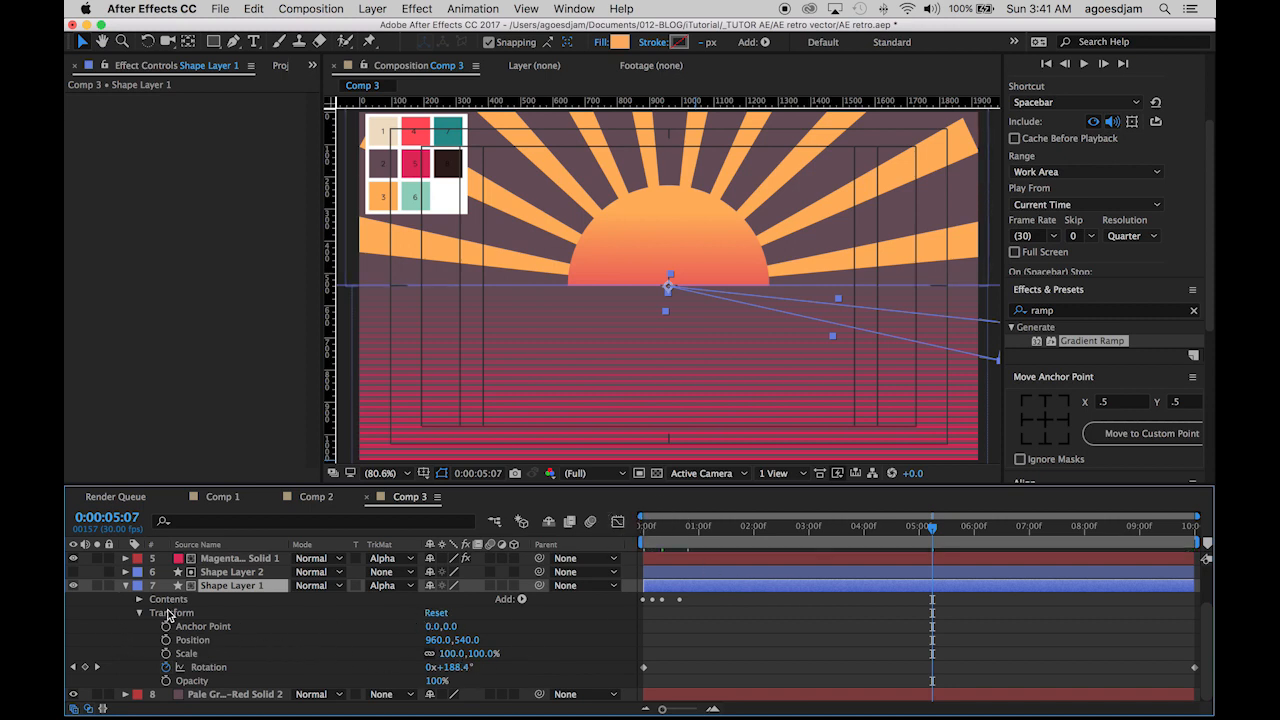
pyautogui.click(140, 599)
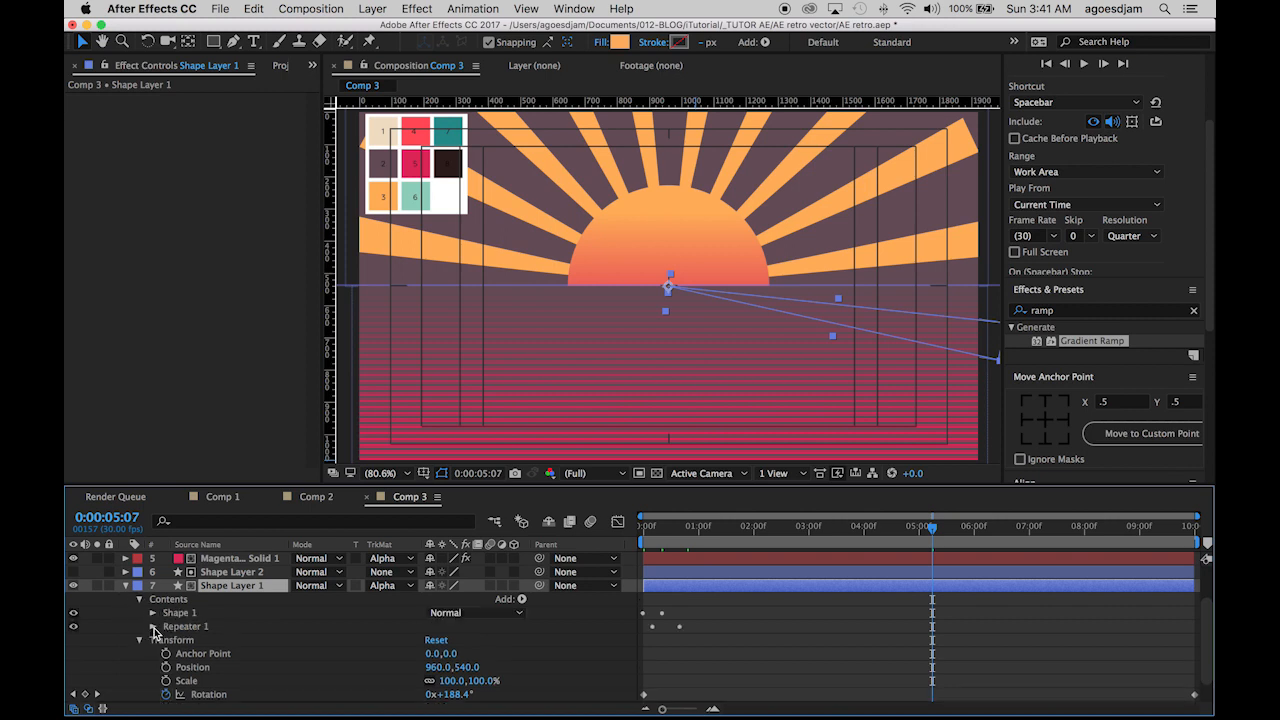
pyautogui.click(154, 627)
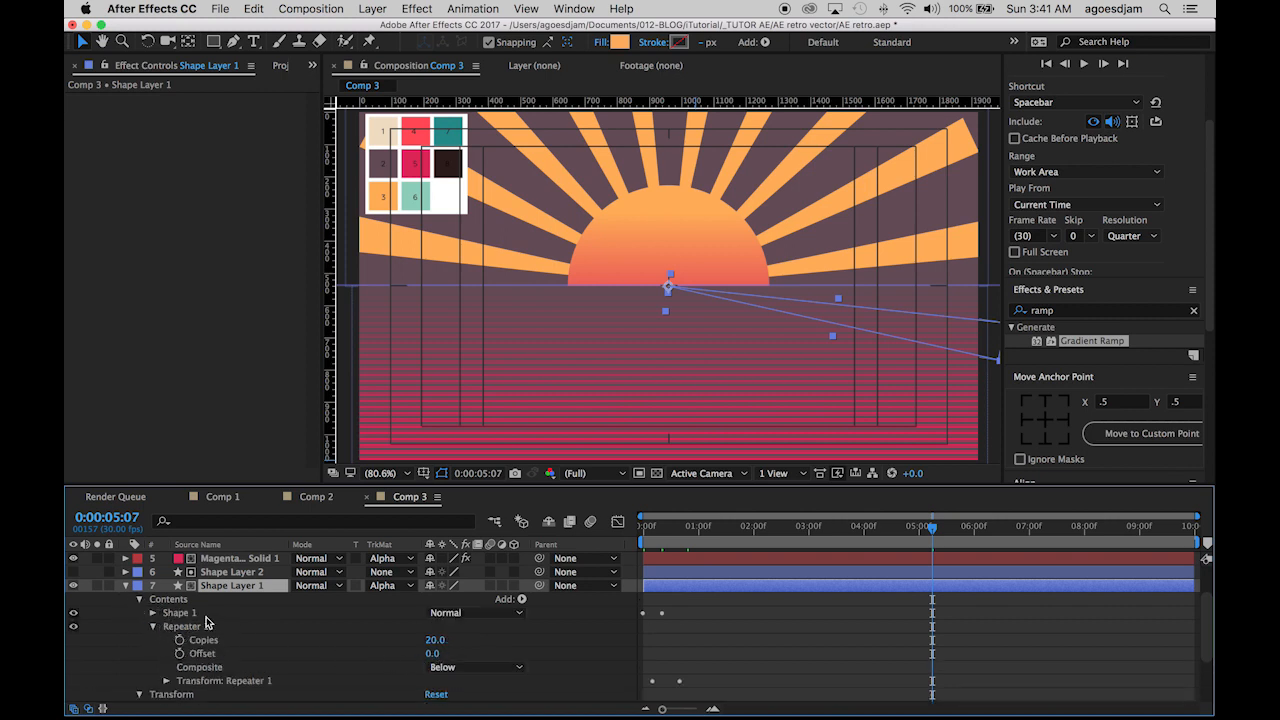
pyautogui.click(153, 613)
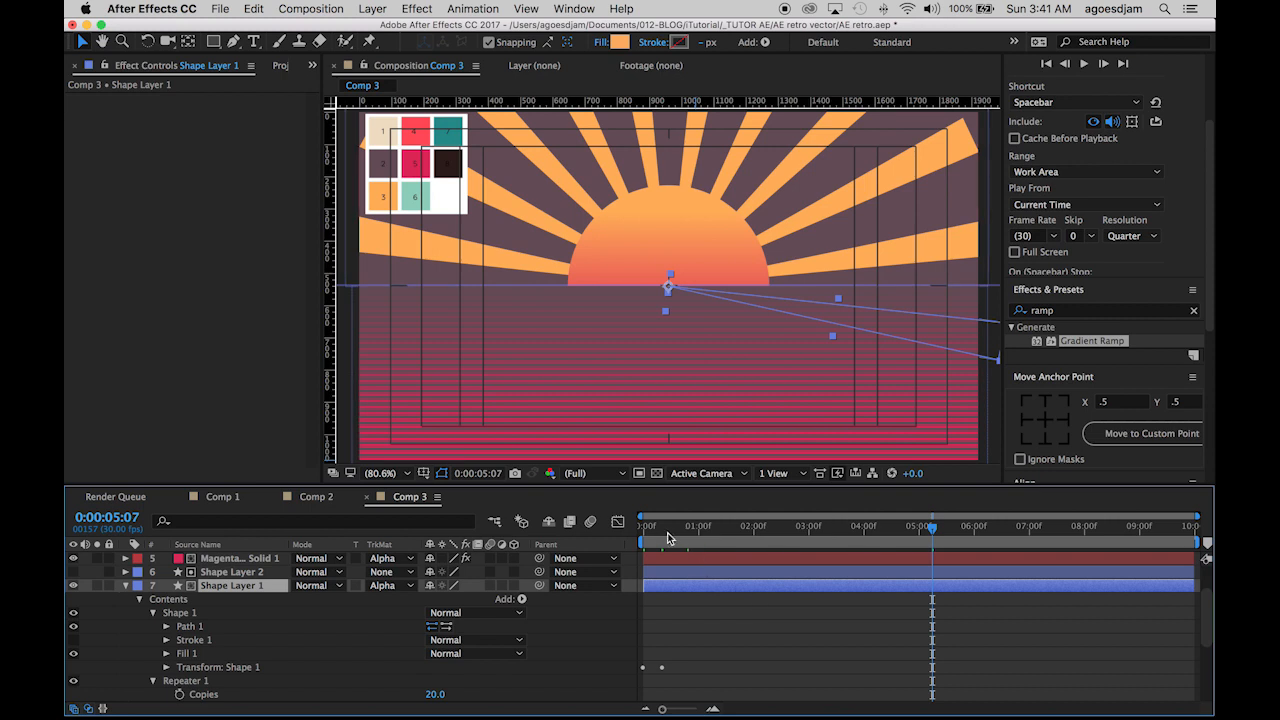
# Set the Scale keyframe of the ray's Shape 1 transform at 0:00:00:10 to 110%
pyautogui.click(665, 540)
pyautogui.moveTo(665, 540); pyautogui.dragTo(662, 540)
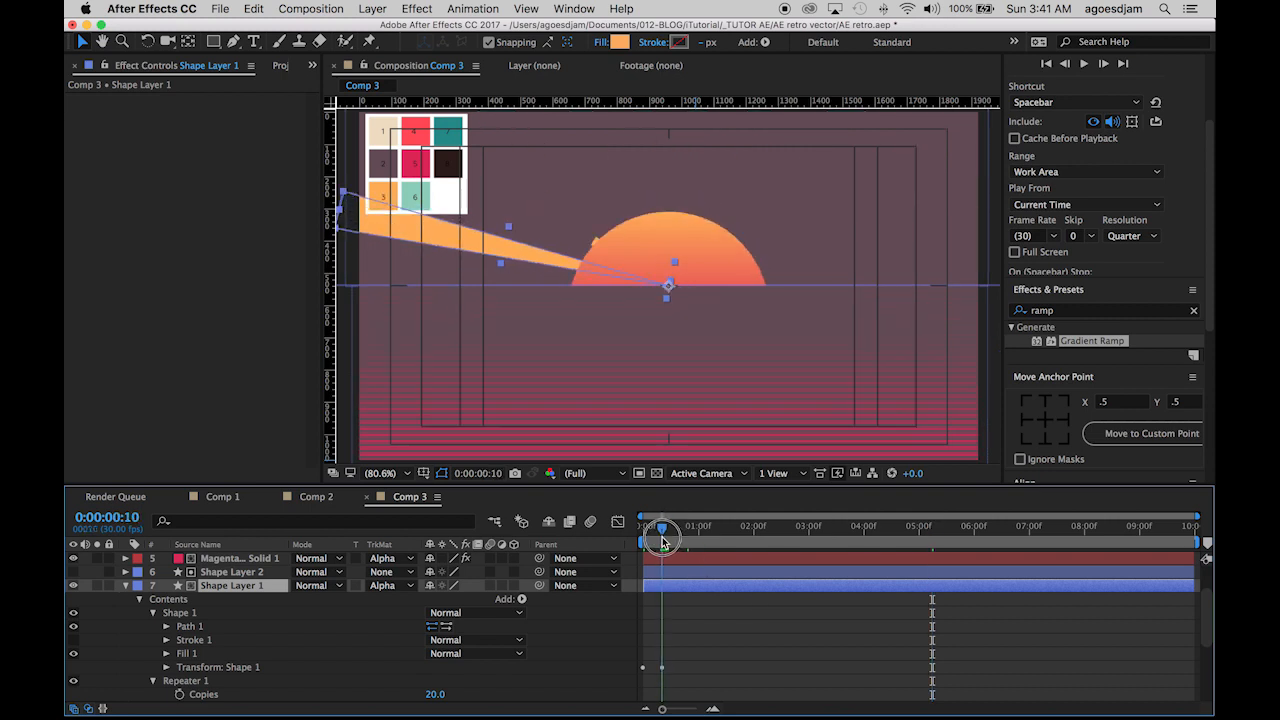
pyautogui.click(166, 668)
pyautogui.click(451, 641)
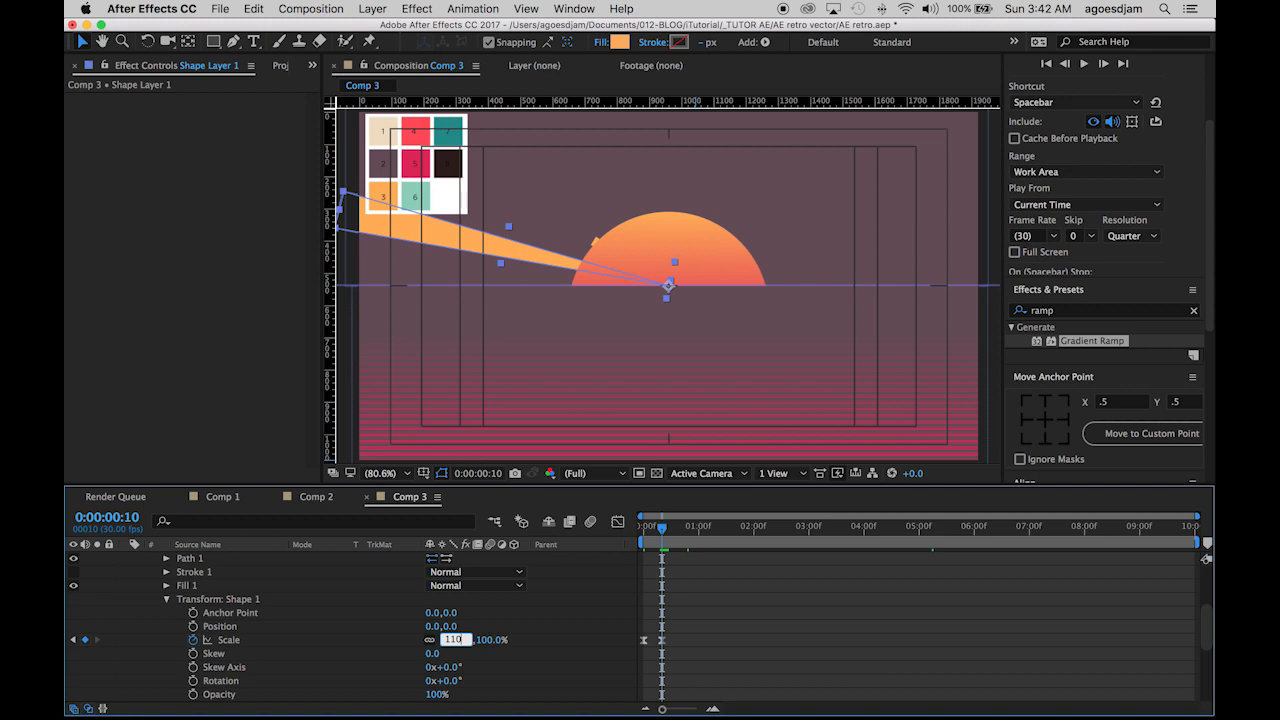
pyautogui.write('110')
pyautogui.press('Return')
# Move the current time to 0:00:04:03, save the project, and collapse the properties of Shape Layer 1
pyautogui.moveTo(736, 532); pyautogui.dragTo(868, 524)
pyautogui.click(950, 604)
pyautogui.press('super+s')
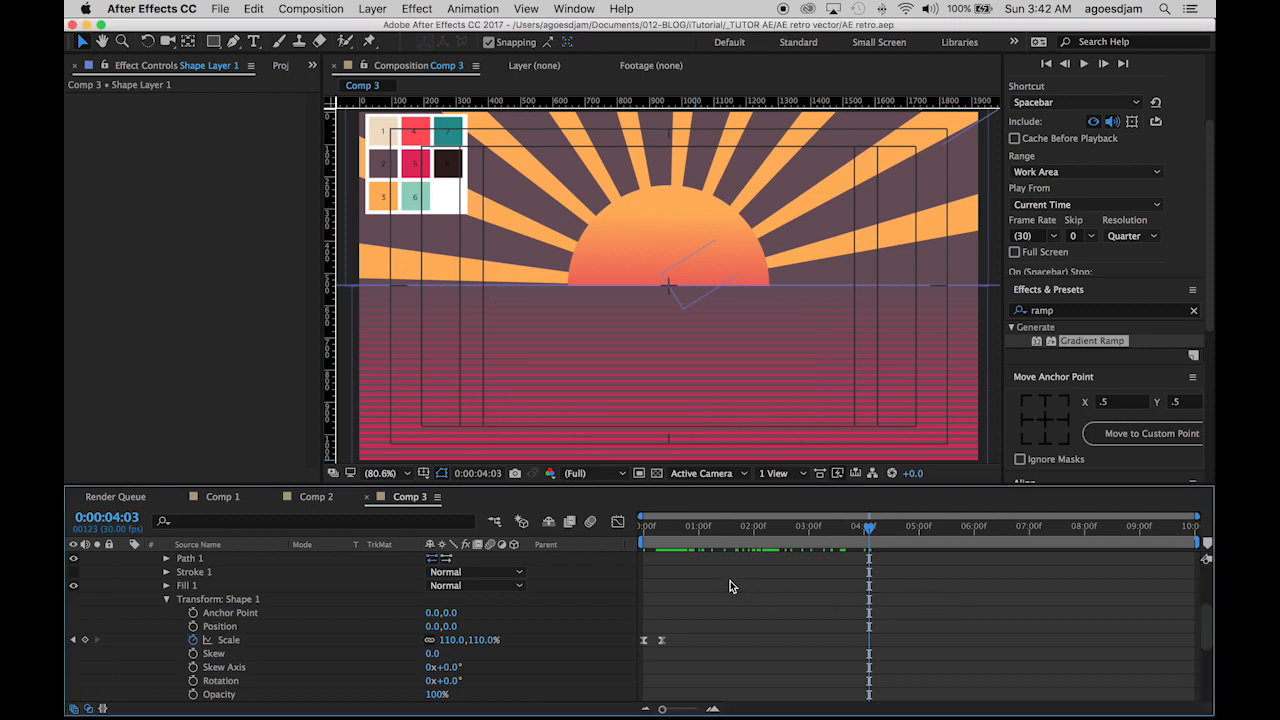
pyautogui.click(730, 582)
pyautogui.scroll(1, 285, 638)
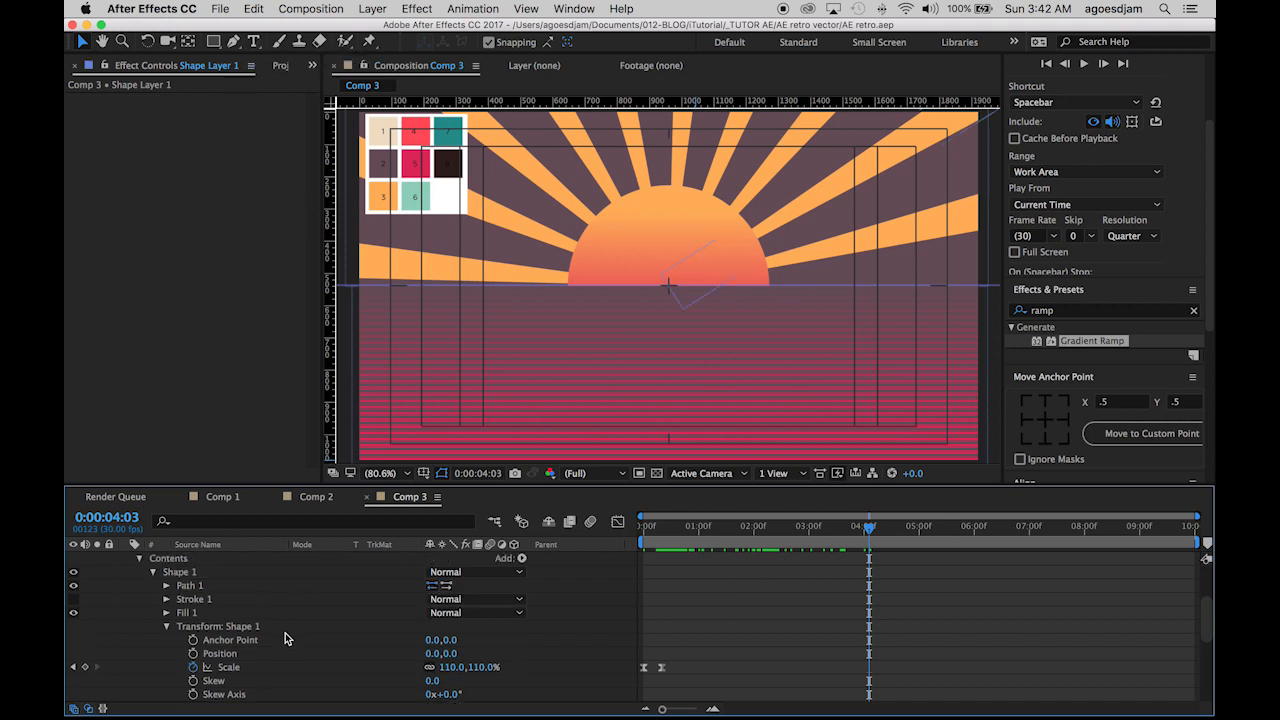
pyautogui.scroll(3, 285, 633)
pyautogui.click(127, 640)
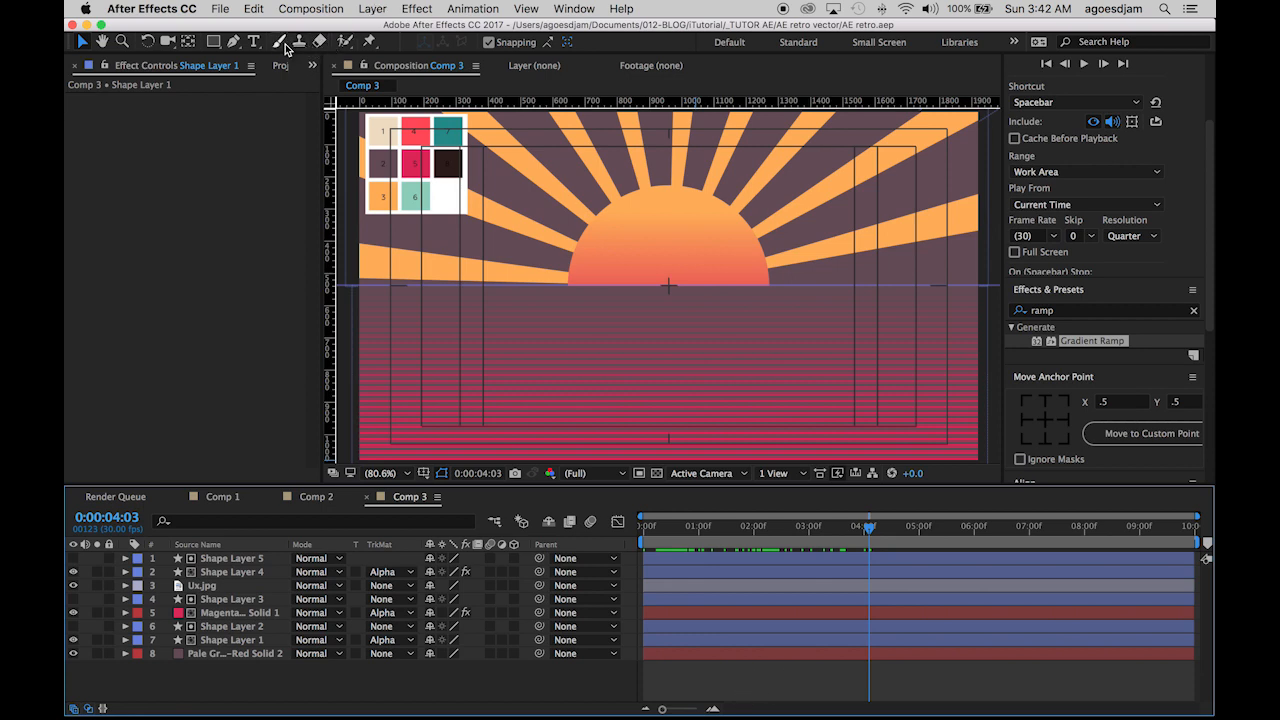
# Add a text layer reading SUNRISE near the centre of the composition
pyautogui.click(253, 41)
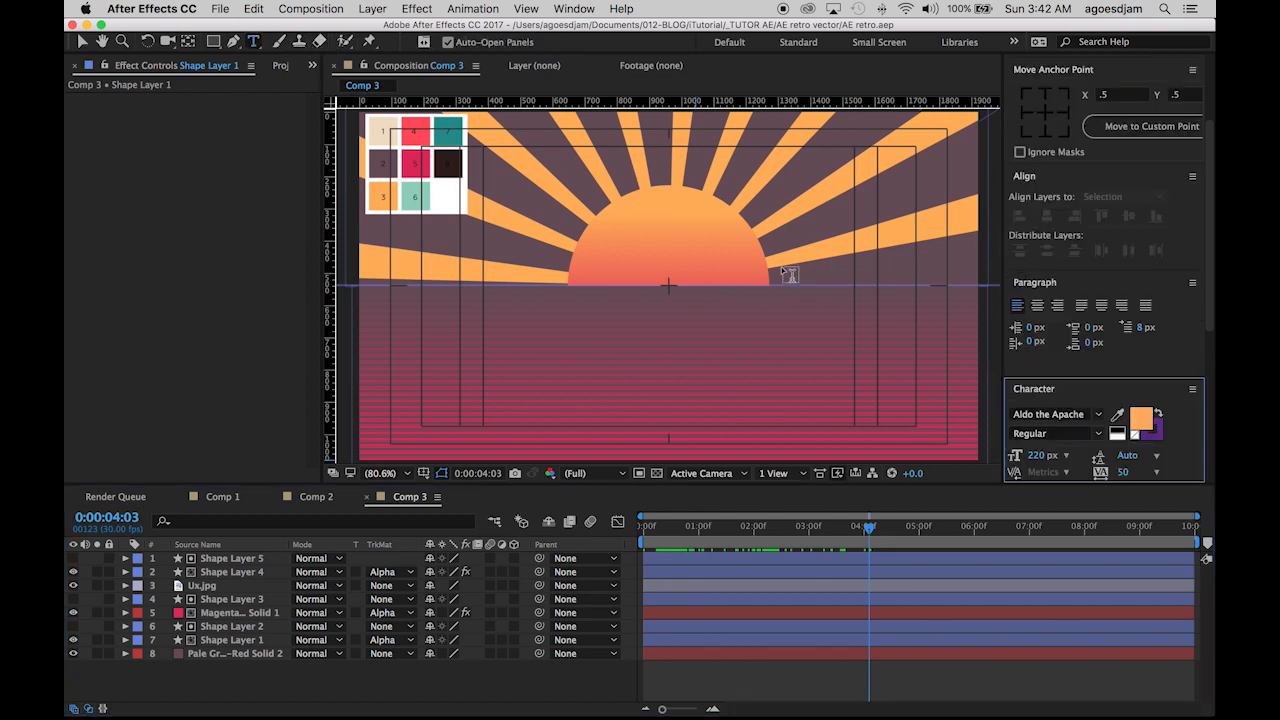
pyautogui.click(636, 330)
pyautogui.write('SU')
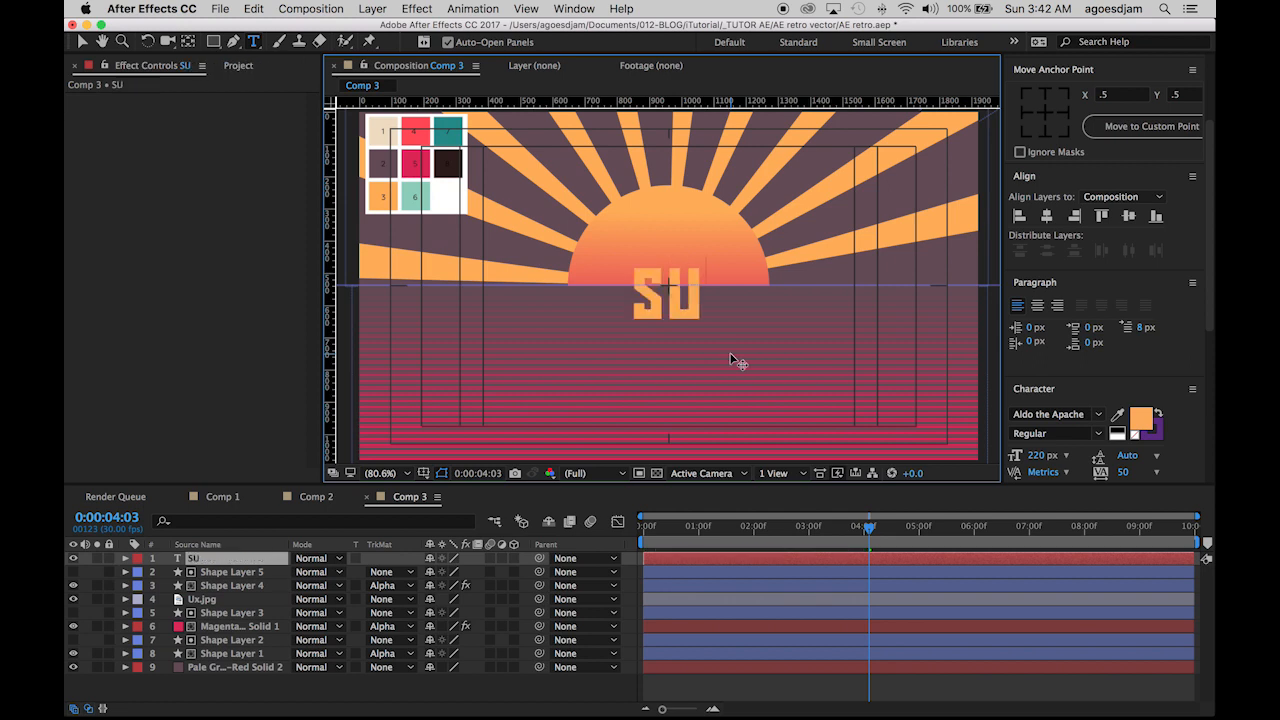
pyautogui.write('NRISE')
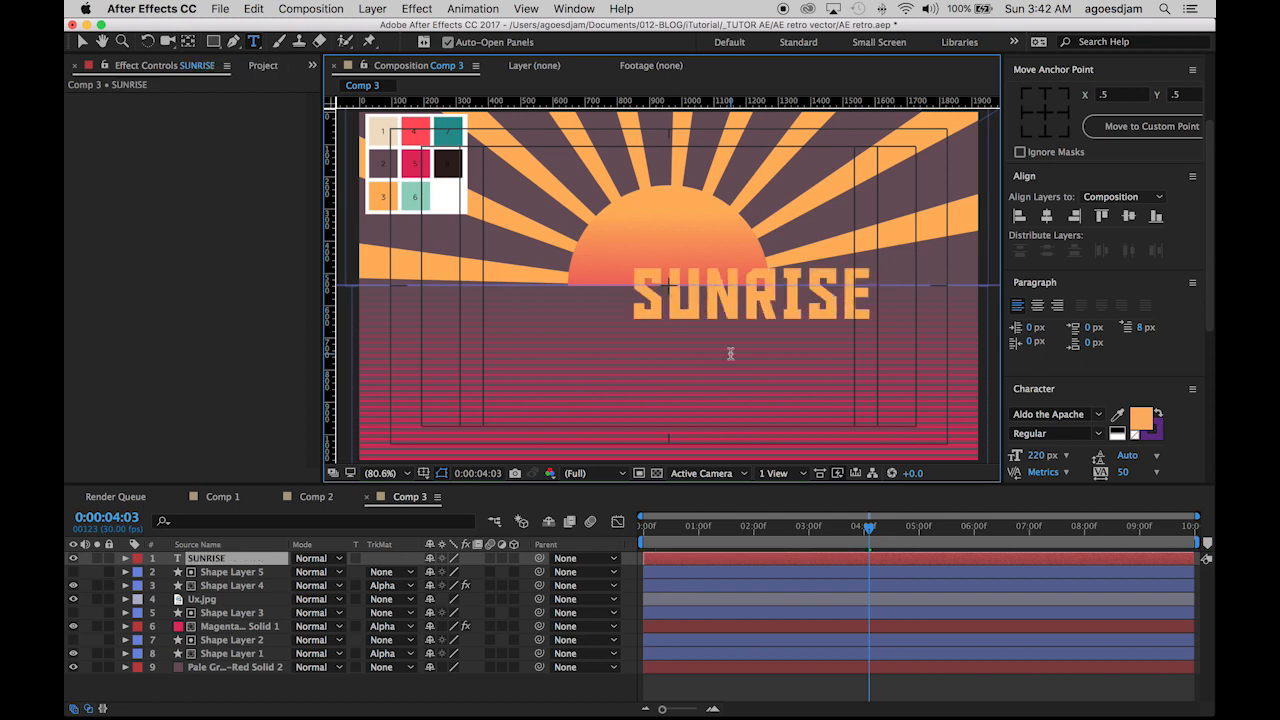
pyautogui.click(83, 44)
# Centre the SUNRISE text's anchor point and place the text horizontally centred in the composition, just below the horizon
pyautogui.scroll(5, 1067, 462)
pyautogui.scroll(-5, 1067, 462)
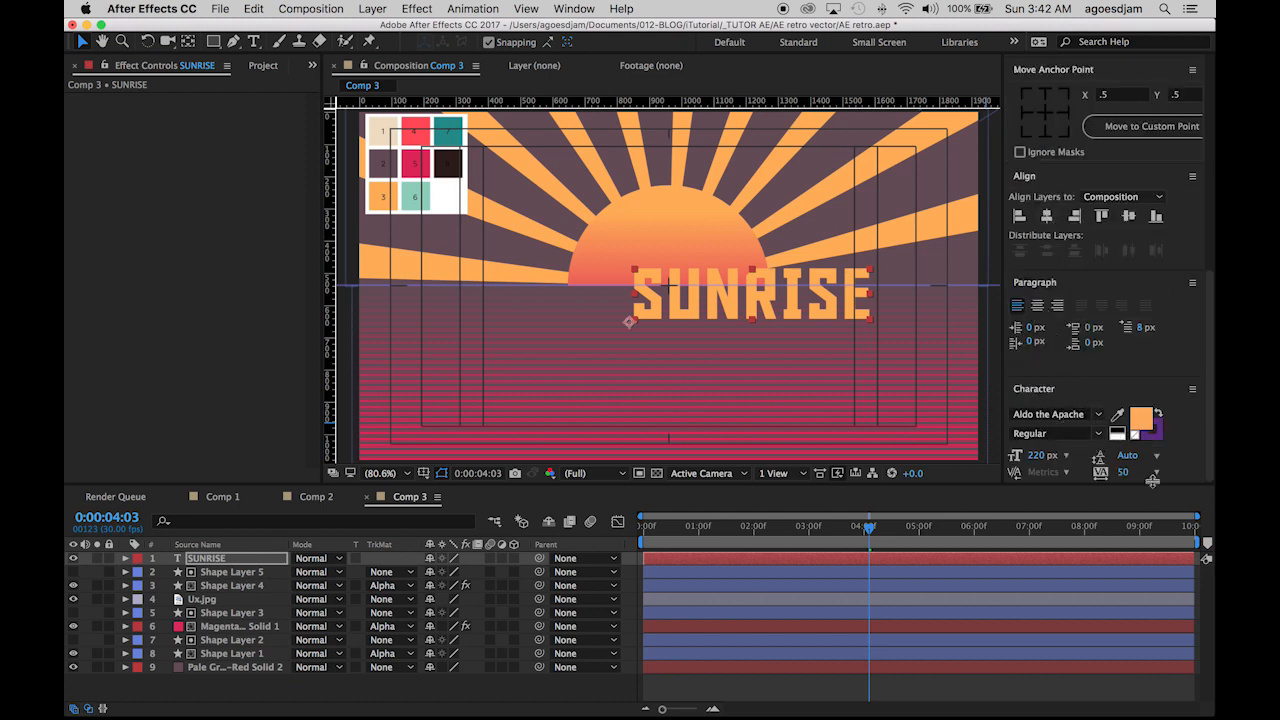
pyautogui.scroll(-2, 1158, 500)
pyautogui.scroll(5, 1163, 346)
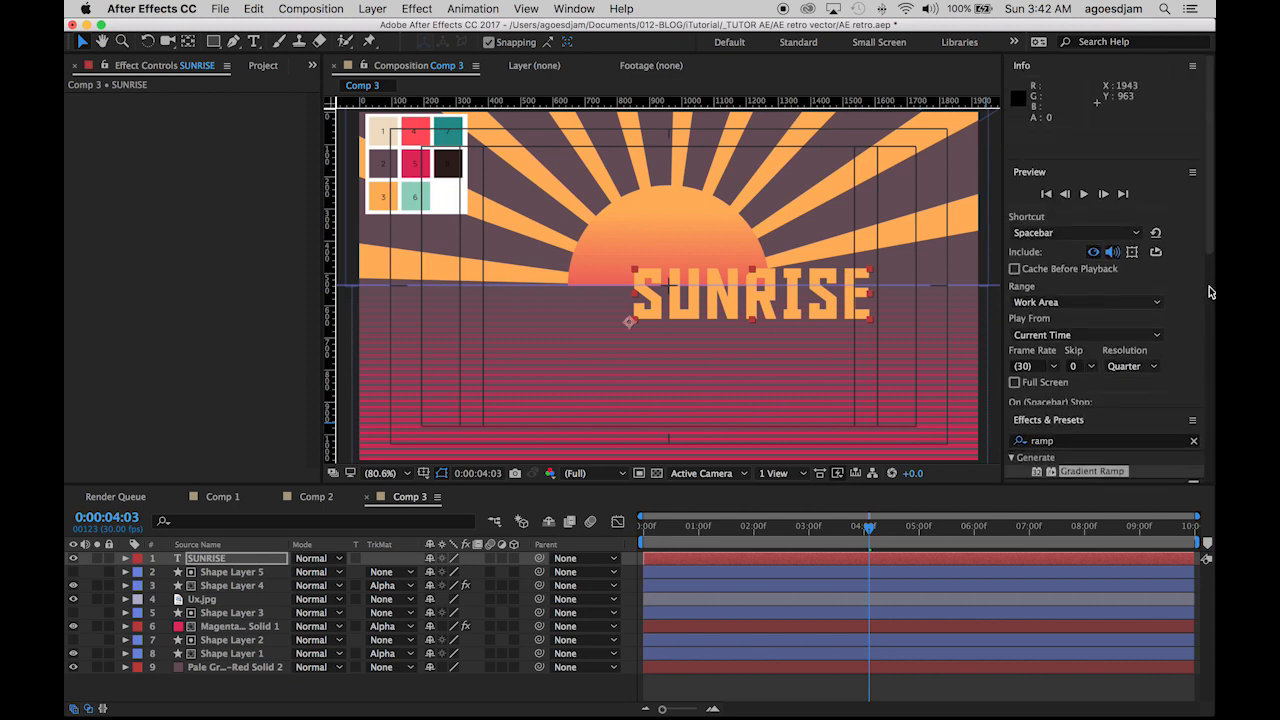
pyautogui.moveTo(1209, 225); pyautogui.dragTo(1208, 313)
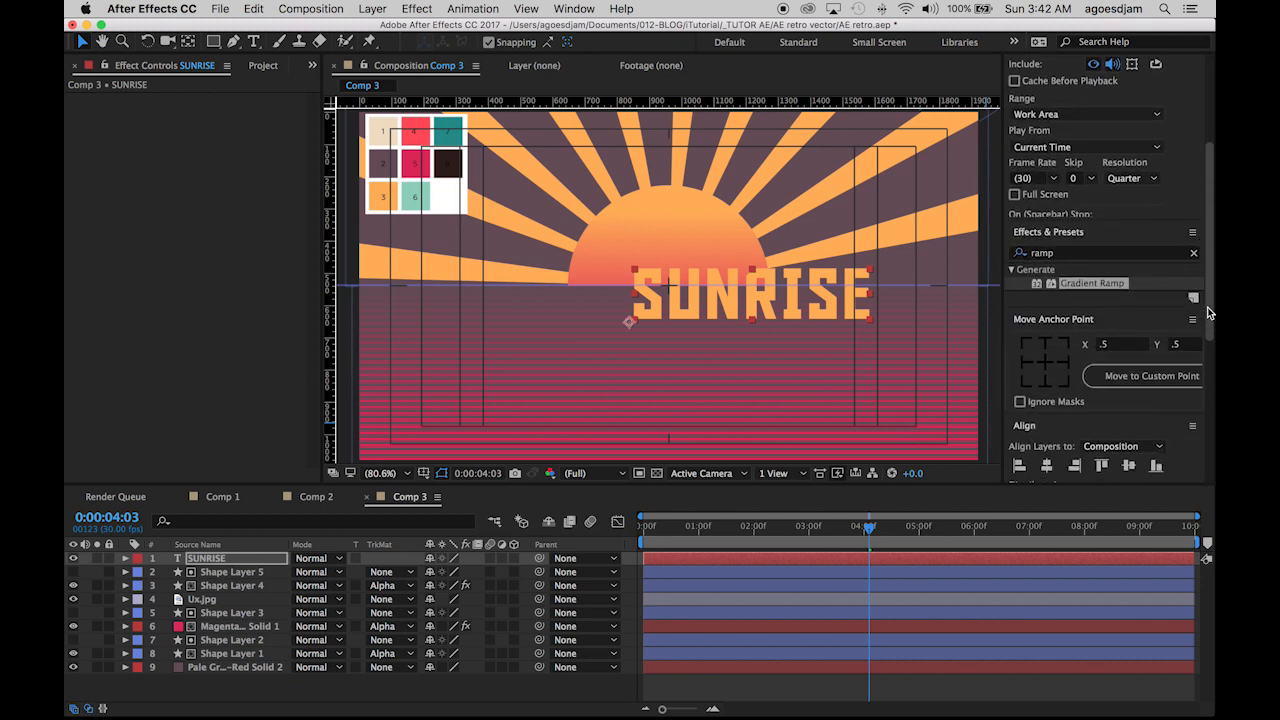
pyautogui.click(1044, 361)
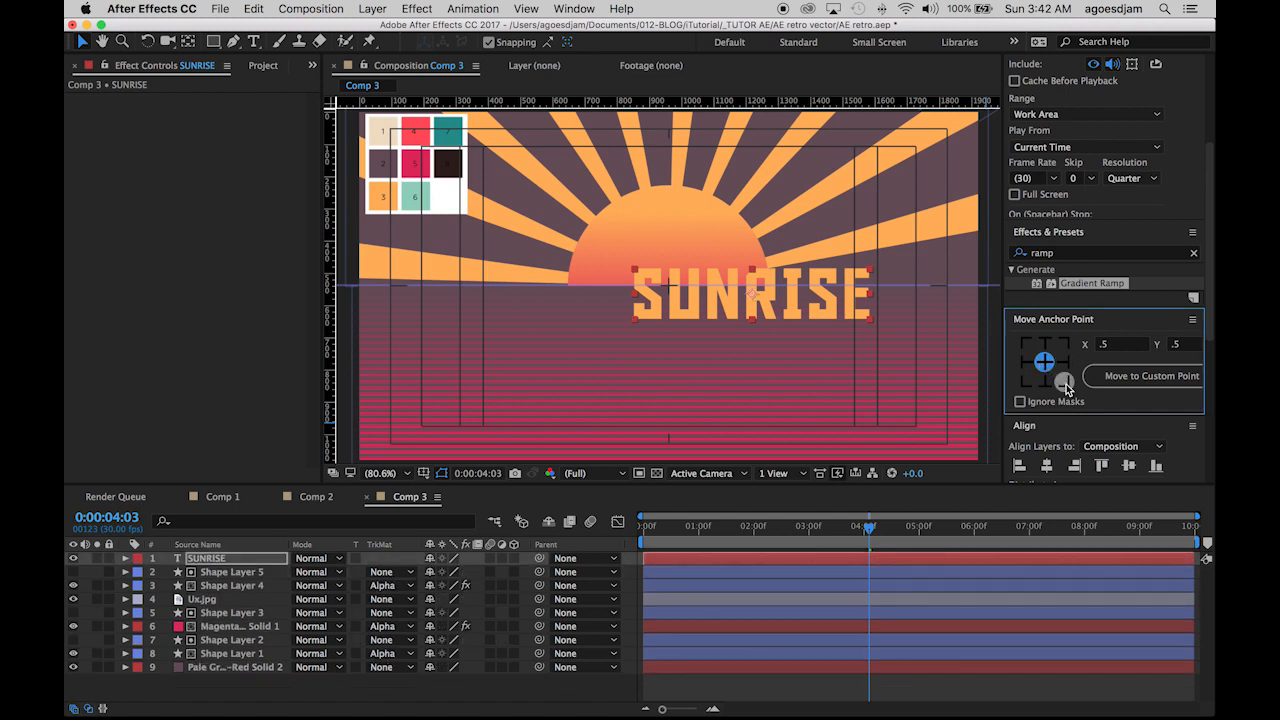
pyautogui.click(1047, 465)
pyautogui.moveTo(733, 304); pyautogui.dragTo(740, 337)
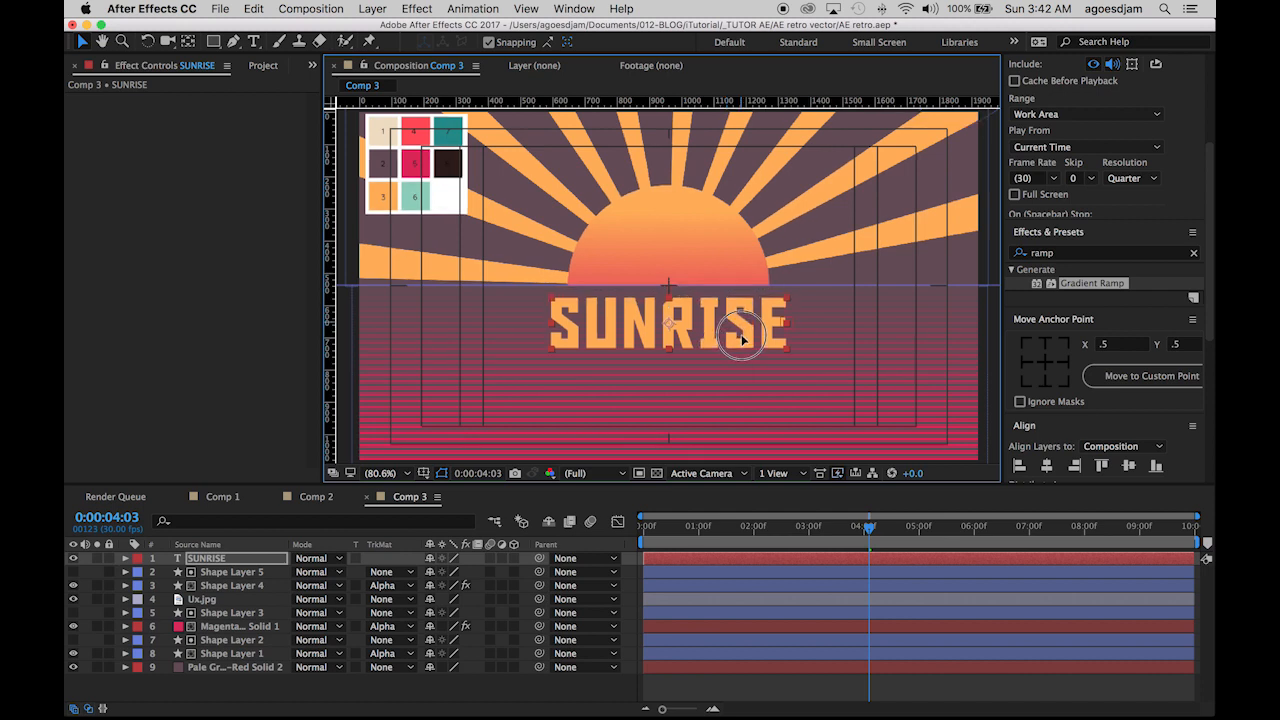
# Duplicate the SUNRISE text layer and create a shape layer from the duplicate's text
pyautogui.click(196, 562)
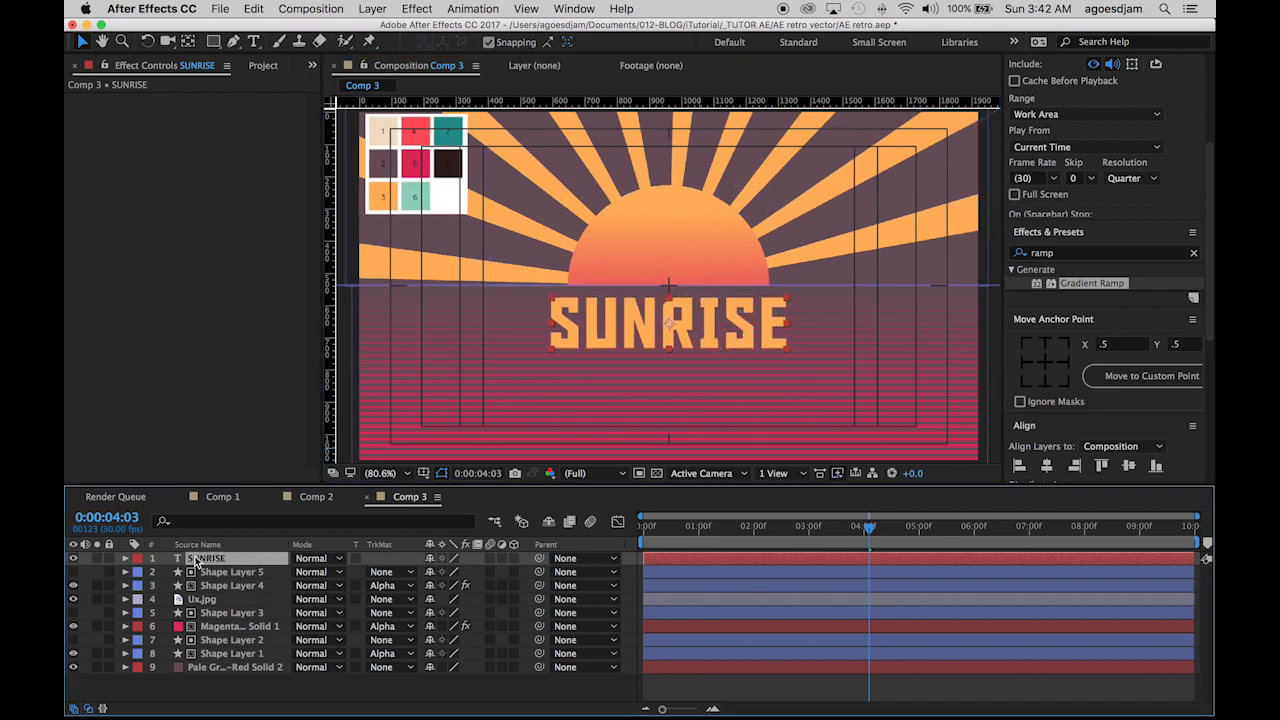
pyautogui.press('super+d')
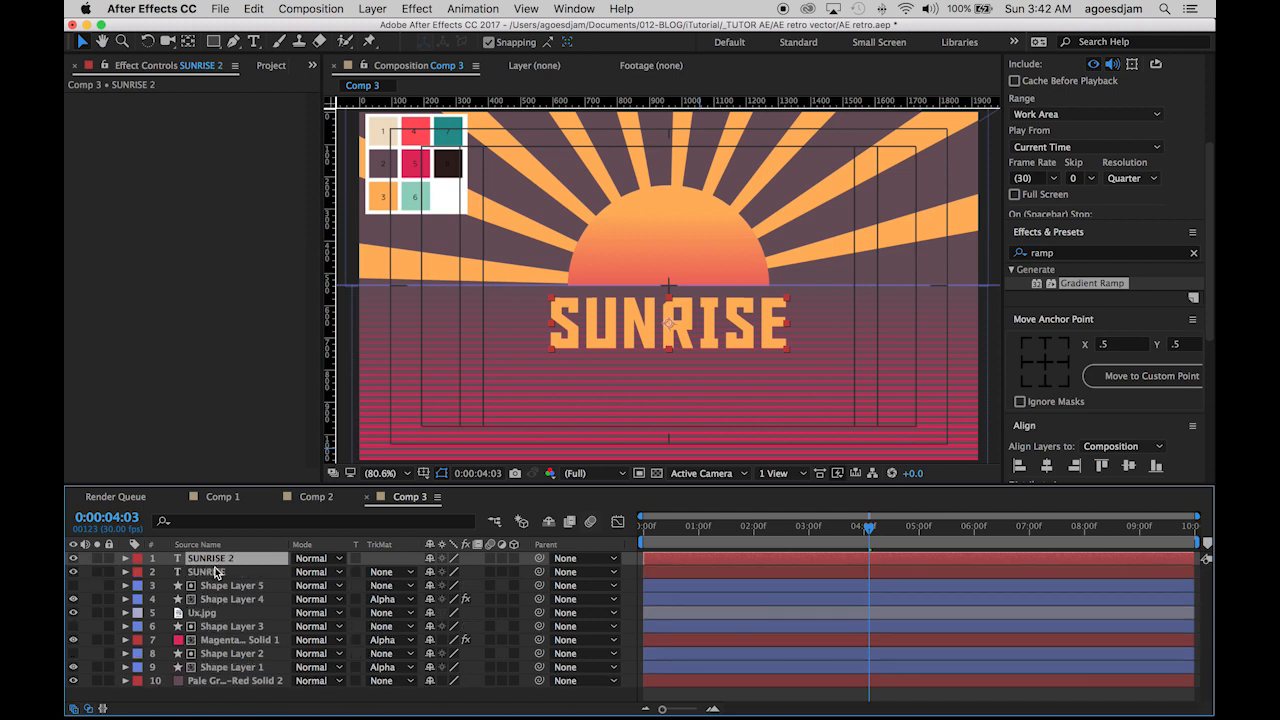
pyautogui.click(213, 573)
pyautogui.click(216, 561)
pyautogui.press('super+t')
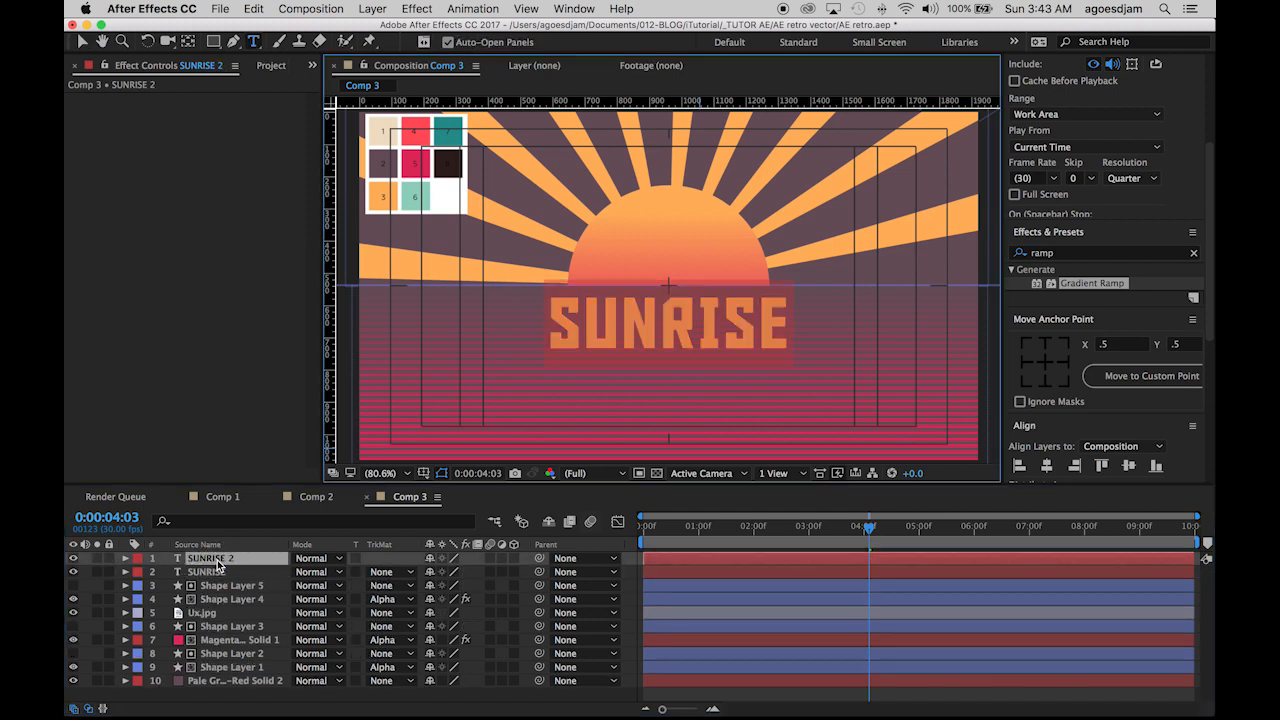
pyautogui.rightClick(218, 566)
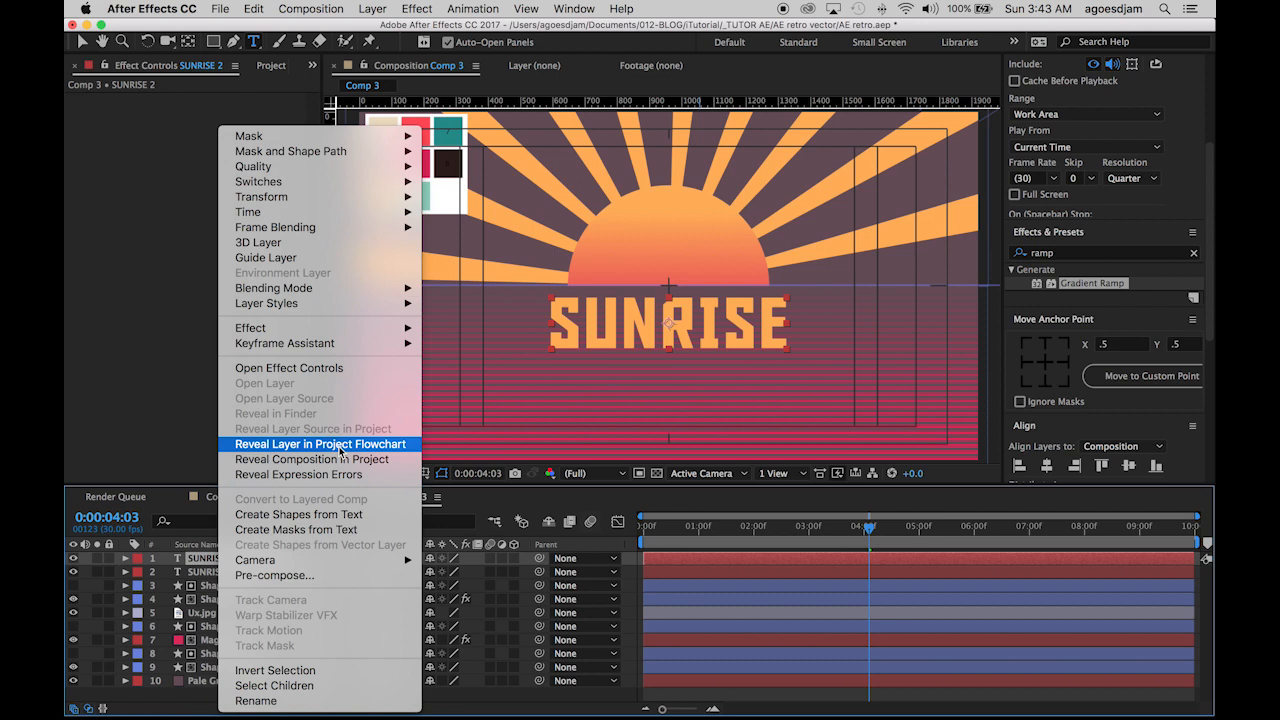
pyautogui.click(336, 516)
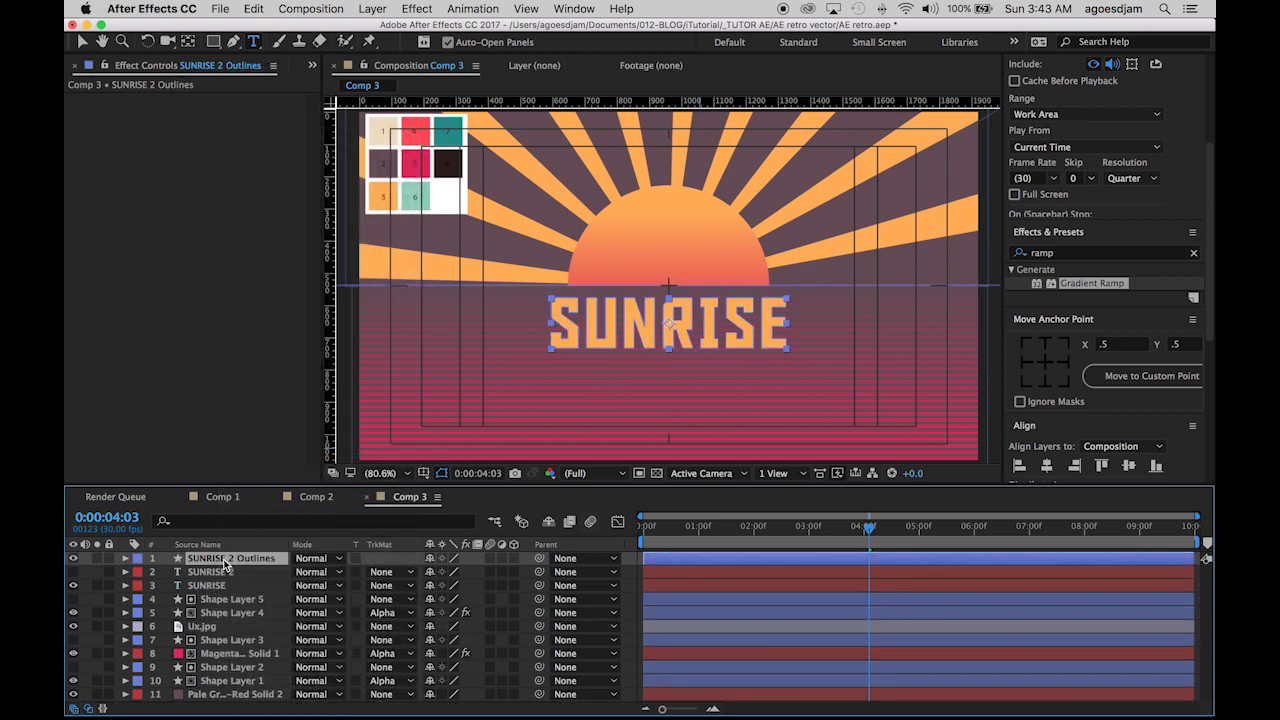
# Move the SUNRISE 2 Outlines layer below the SUNRISE text layer and delete the SUNRISE 2 text layer
pyautogui.moveTo(226, 563); pyautogui.dragTo(226, 588)
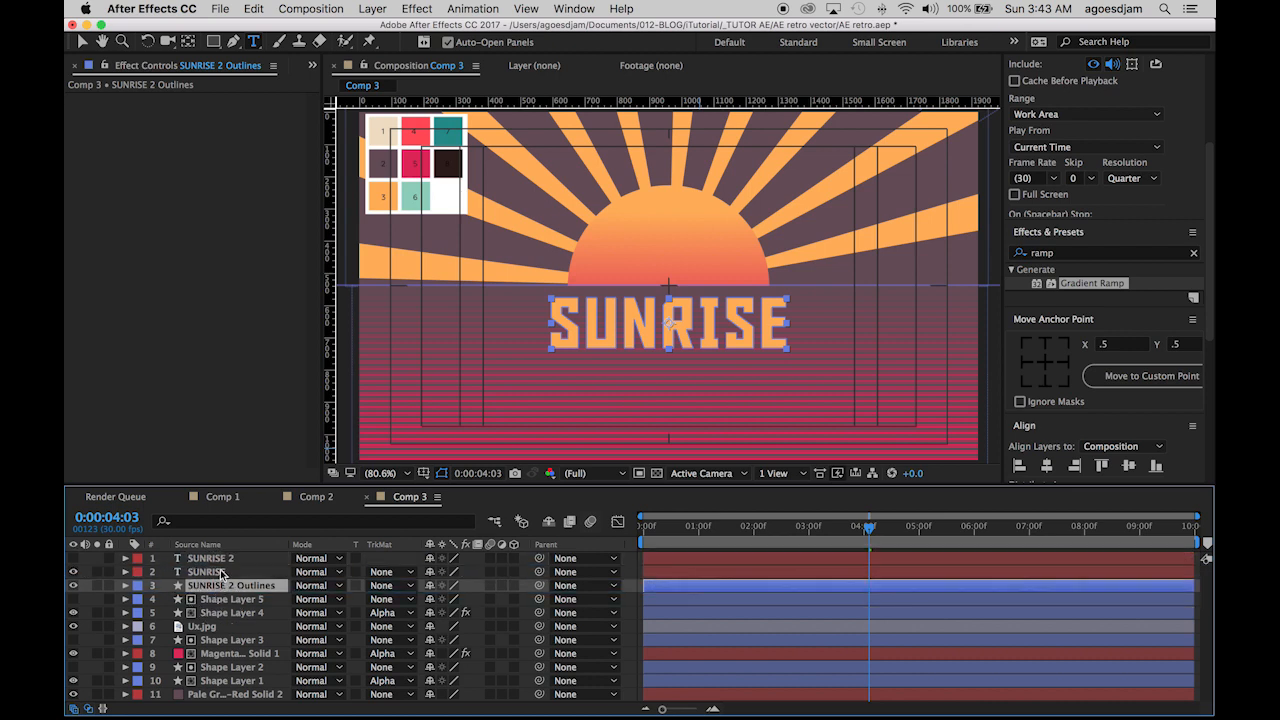
pyautogui.click(210, 558)
pyautogui.press('Delete')
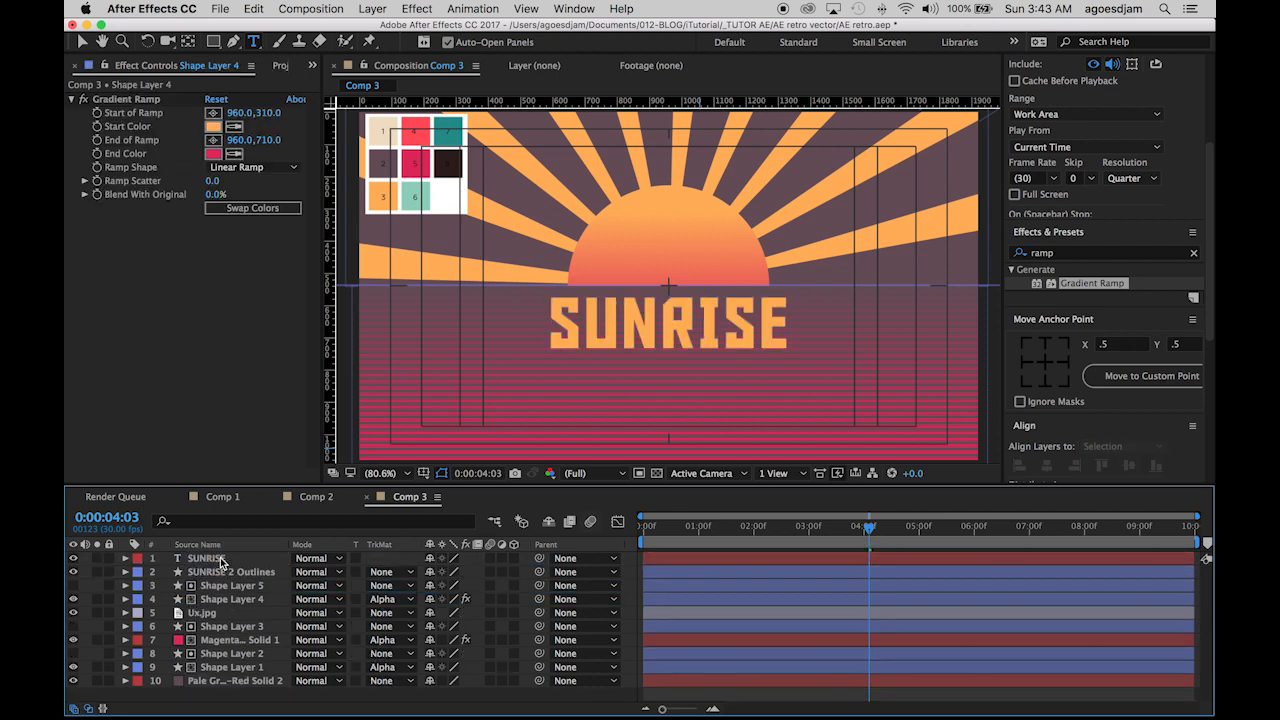
# Add a Repeater to the contents of the SUNRISE 2 Outlines layer
pyautogui.click(240, 572)
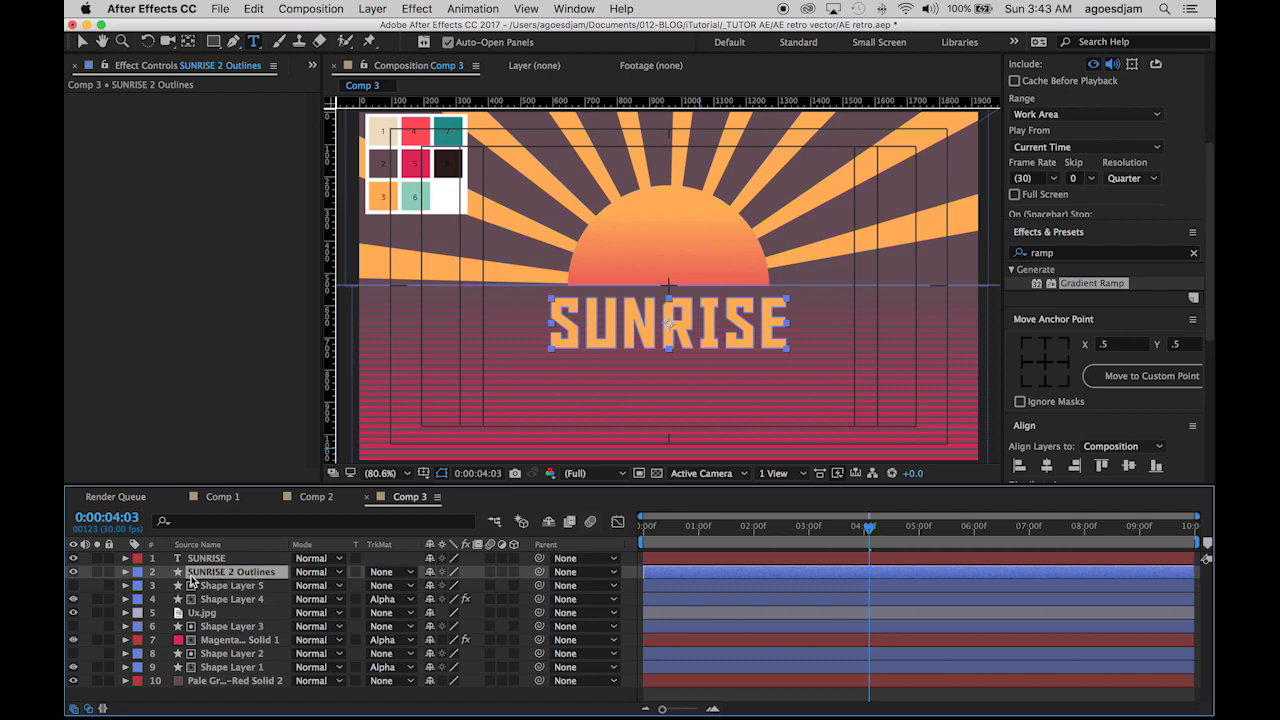
pyautogui.click(125, 574)
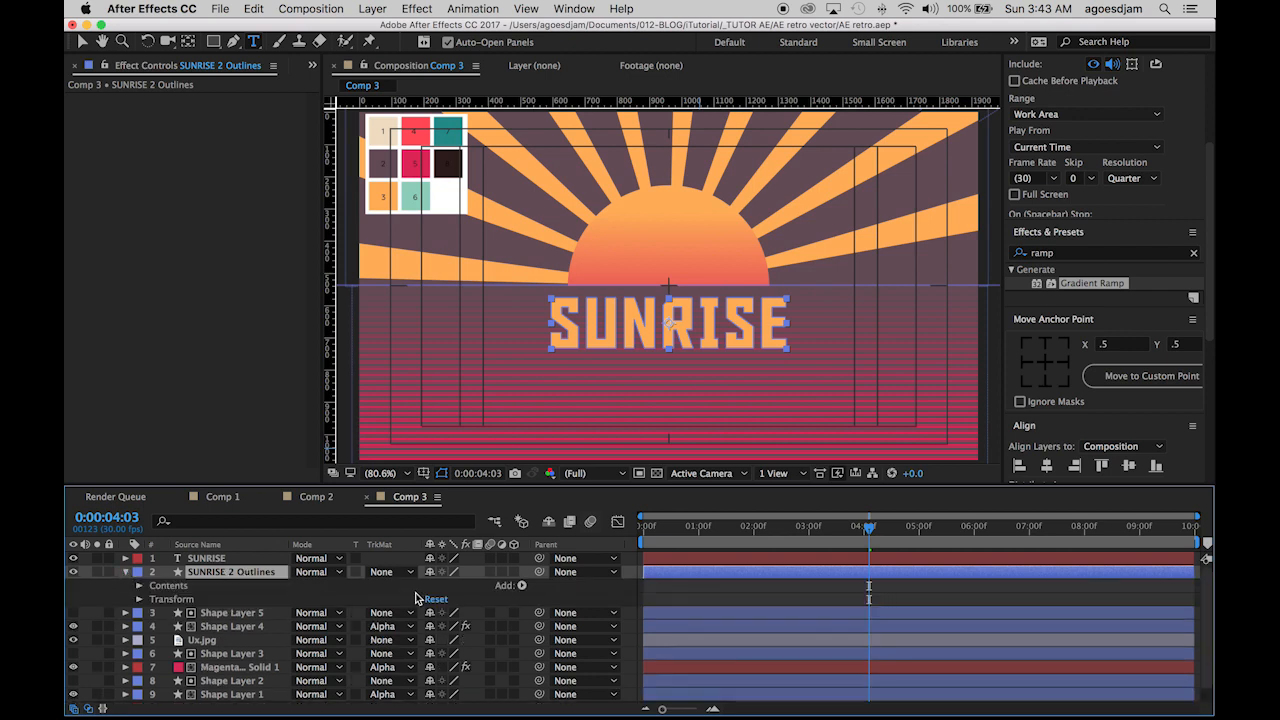
pyautogui.click(519, 587)
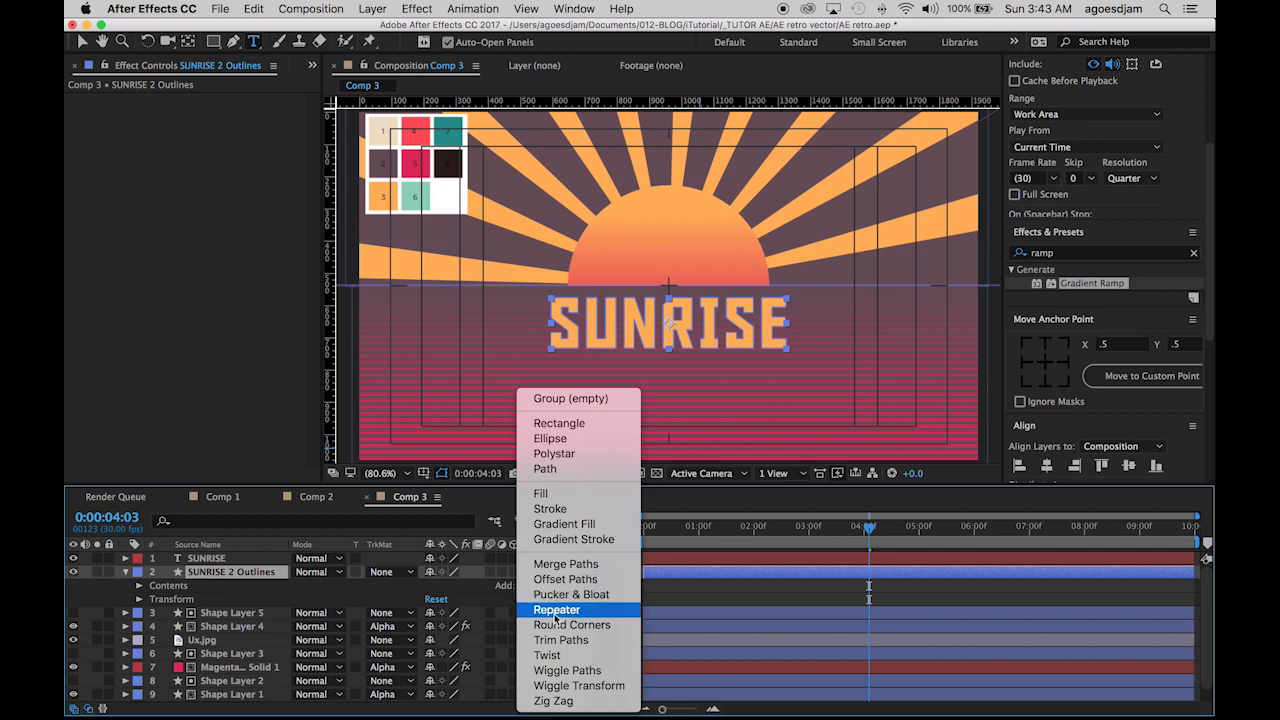
pyautogui.click(552, 609)
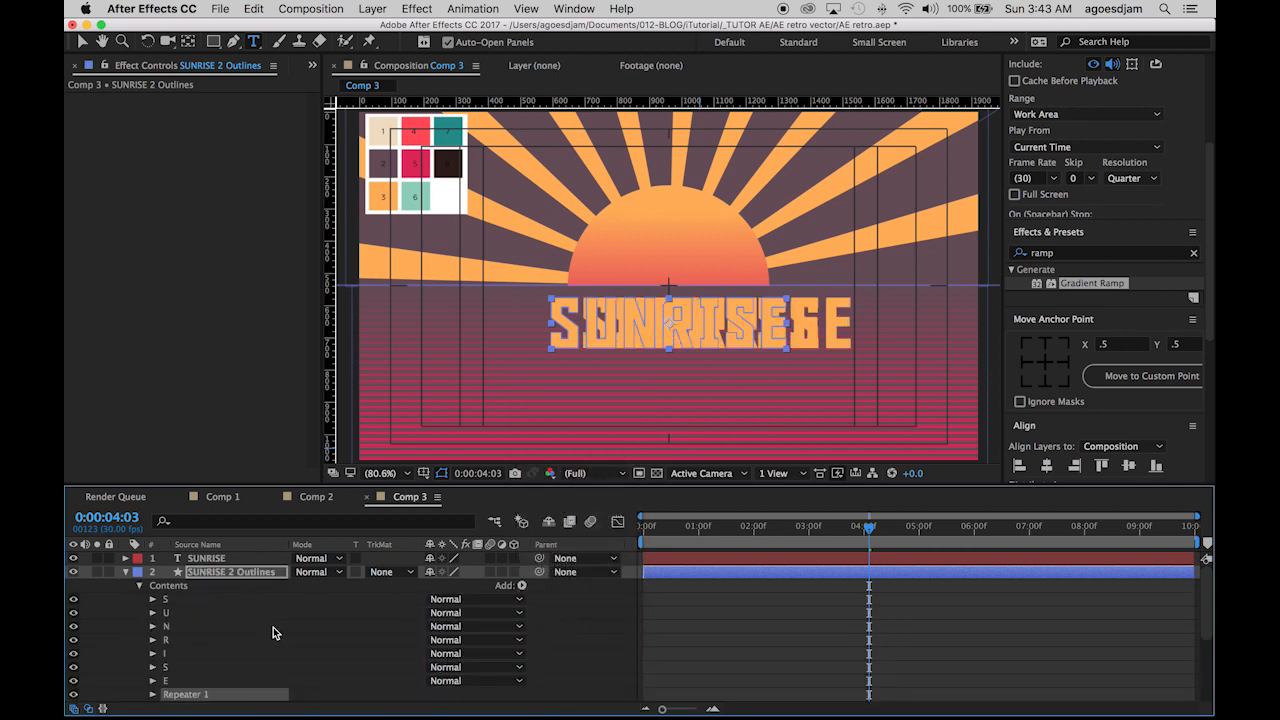
# Set the X Position in the transform of the outlines layer's Repeater to 1.0
pyautogui.scroll(-4, 273, 627)
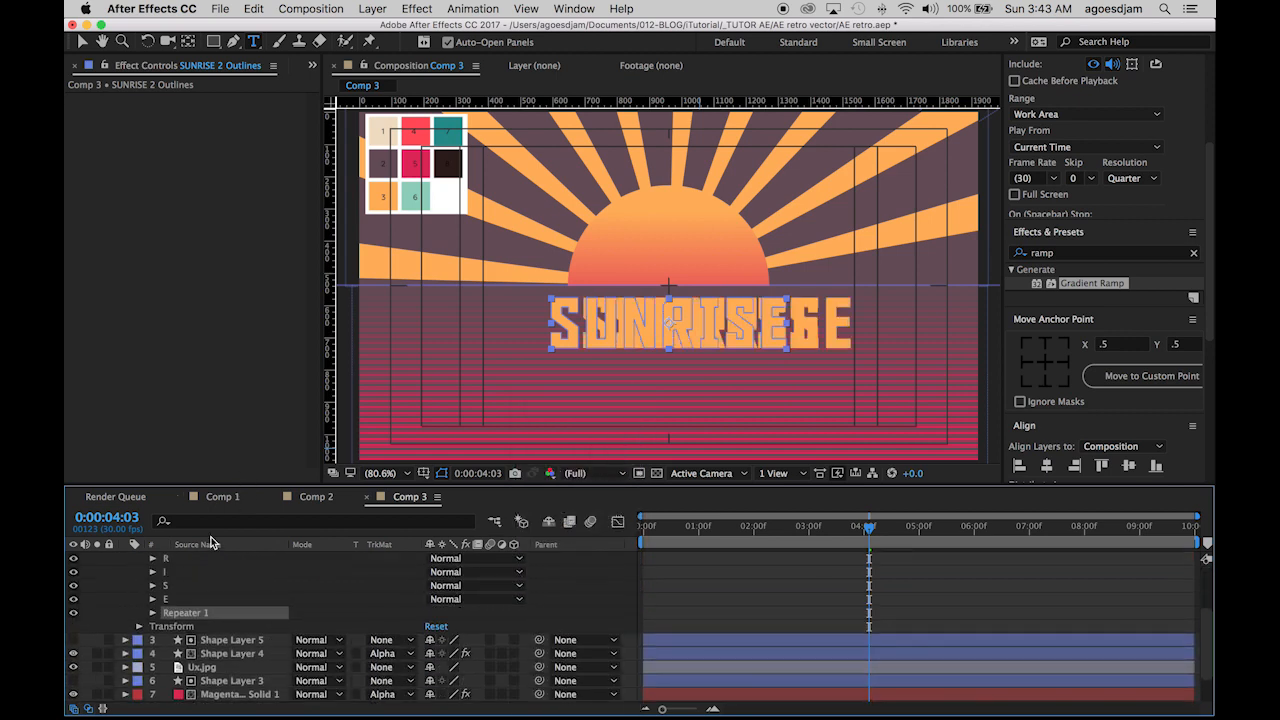
pyautogui.click(153, 612)
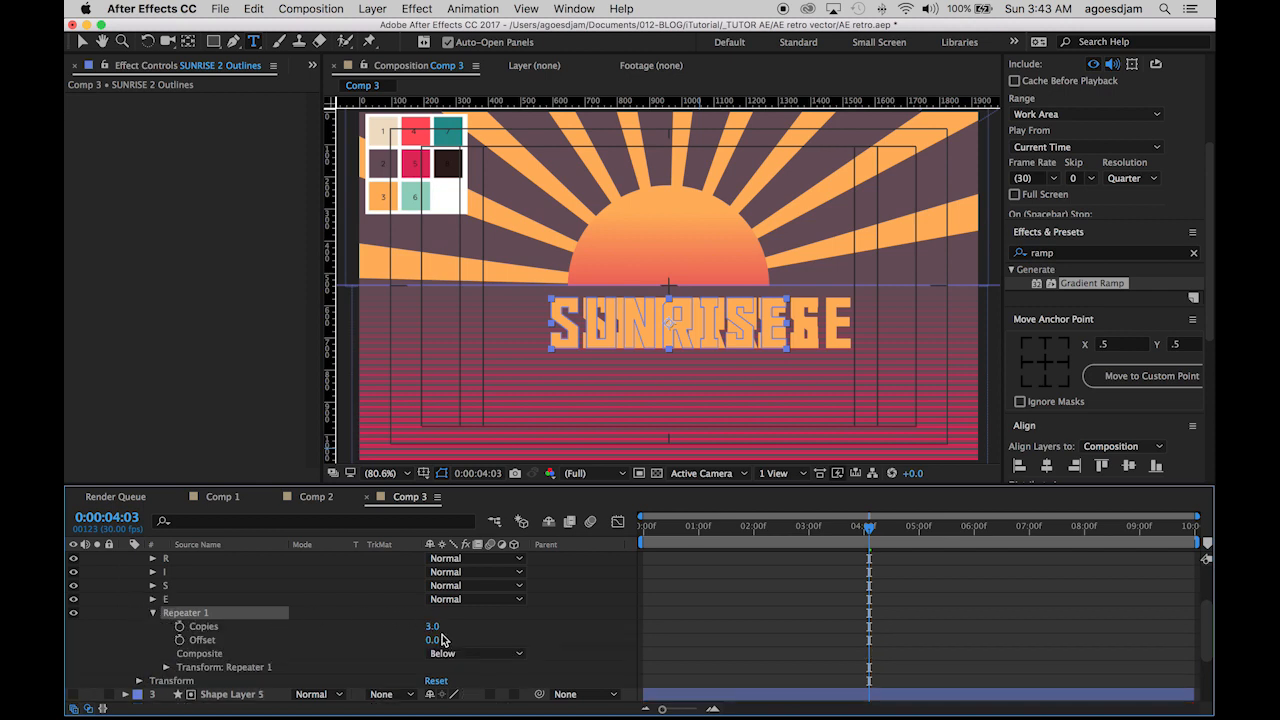
pyautogui.click(166, 667)
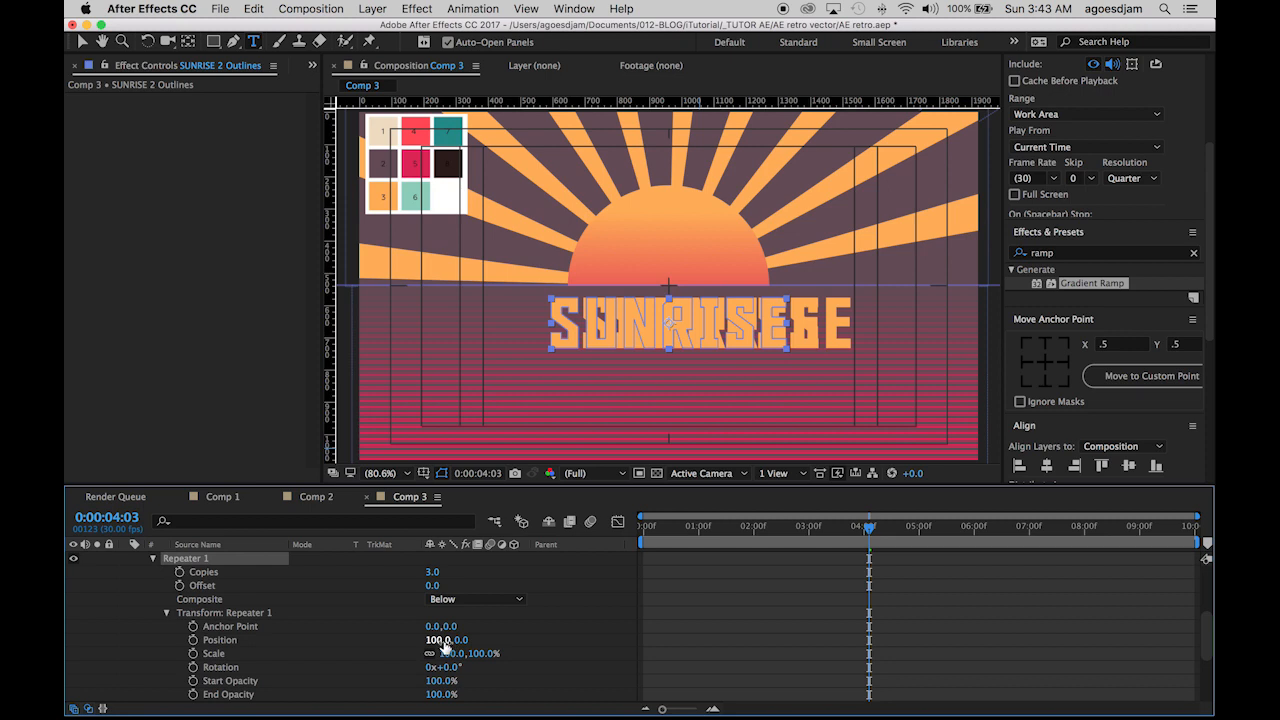
pyautogui.click(437, 641)
pyautogui.press('Return')
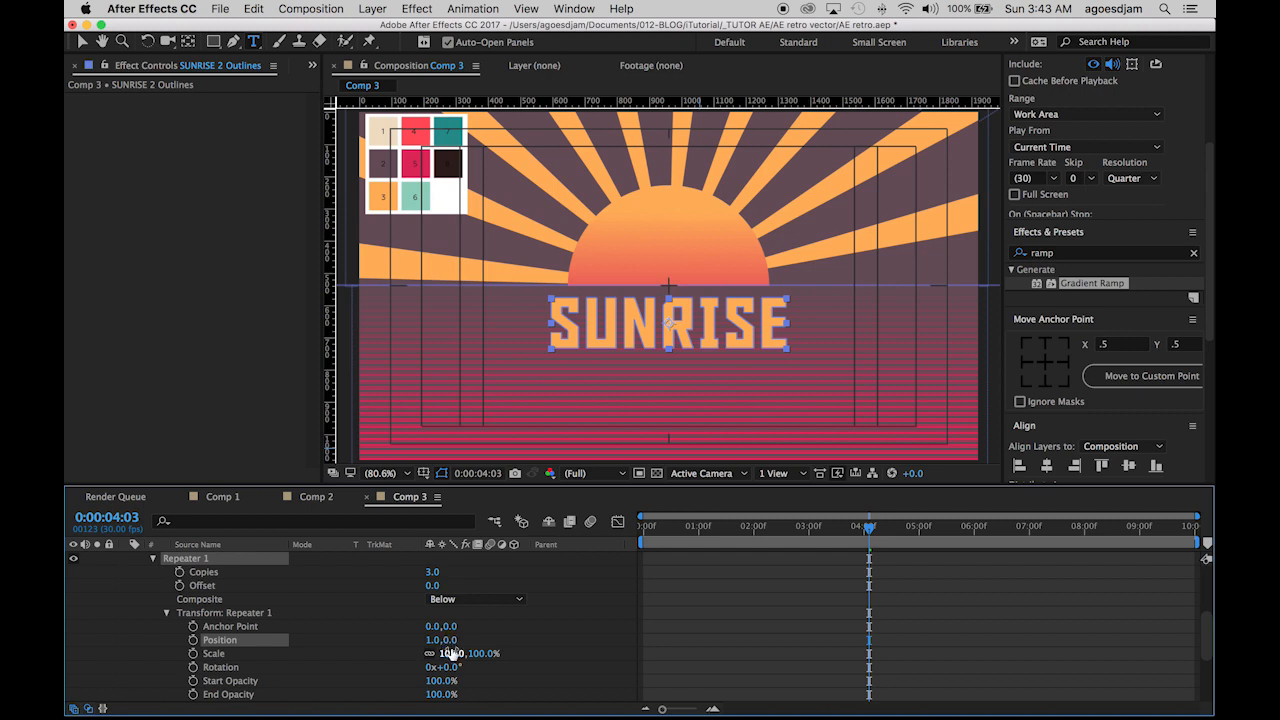
# Set the number of copies in the SUNRISE 2 Outlines layer's Repeater to 30
pyautogui.moveTo(454, 658); pyautogui.dragTo(479, 659)
pyautogui.press('super+z')
pyautogui.moveTo(444, 572); pyautogui.dragTo(458, 573)
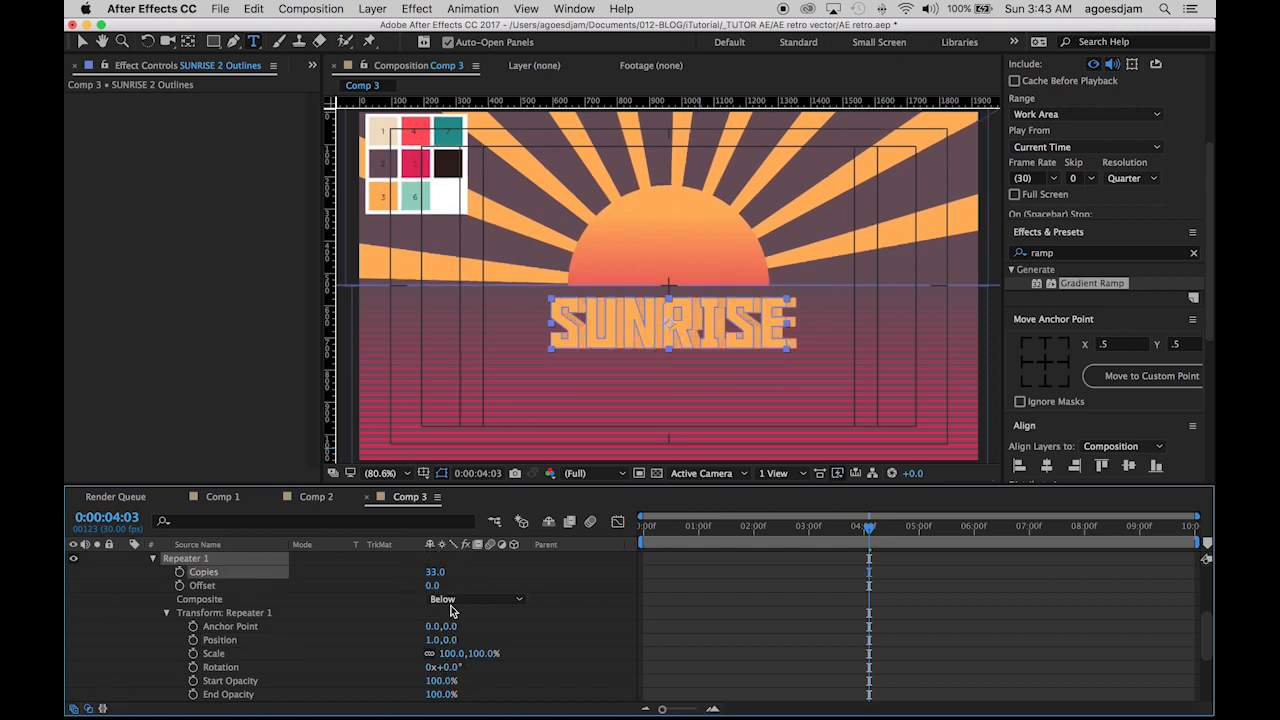
pyautogui.click(440, 575)
pyautogui.write('30')
pyautogui.press('Return')
# Set the Position in the Repeater's transform to -1.0, 2.0
pyautogui.moveTo(457, 668); pyautogui.dragTo(466, 636)
pyautogui.press('super+z')
pyautogui.press('super+z')
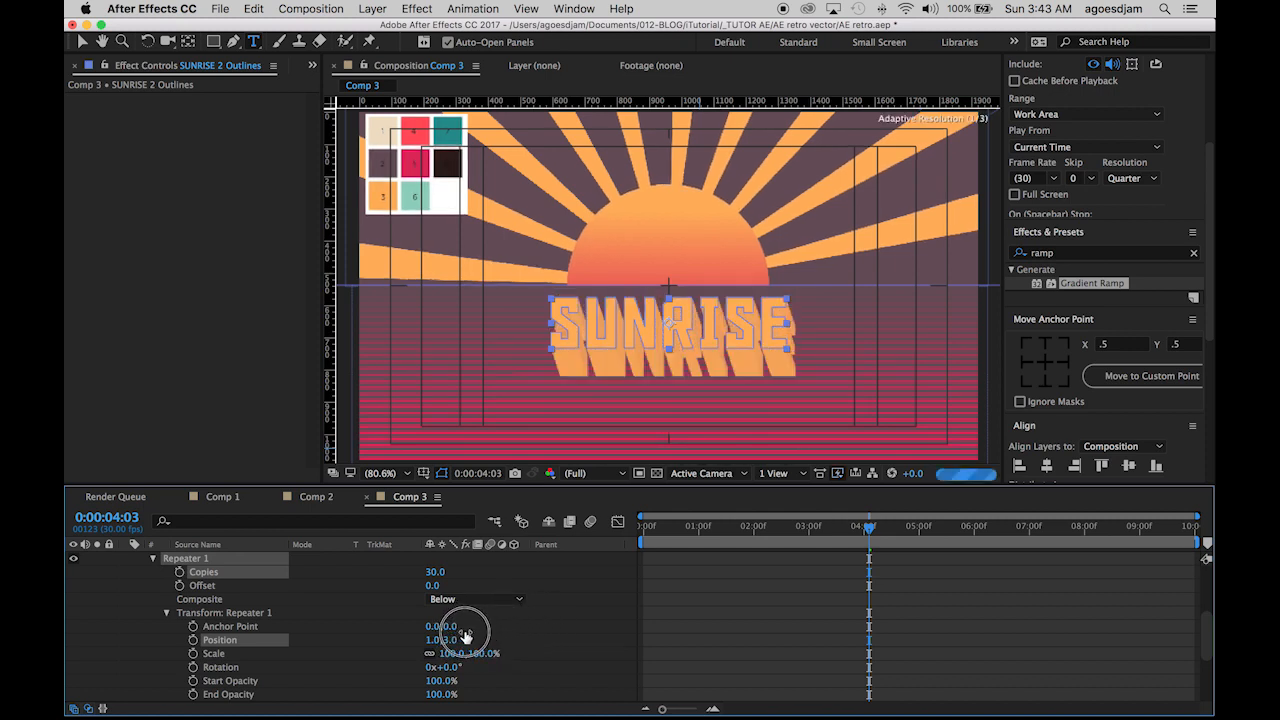
pyautogui.moveTo(440, 641); pyautogui.dragTo(434, 645)
pyautogui.click(456, 641)
pyautogui.write('-2')
pyautogui.press('Return')
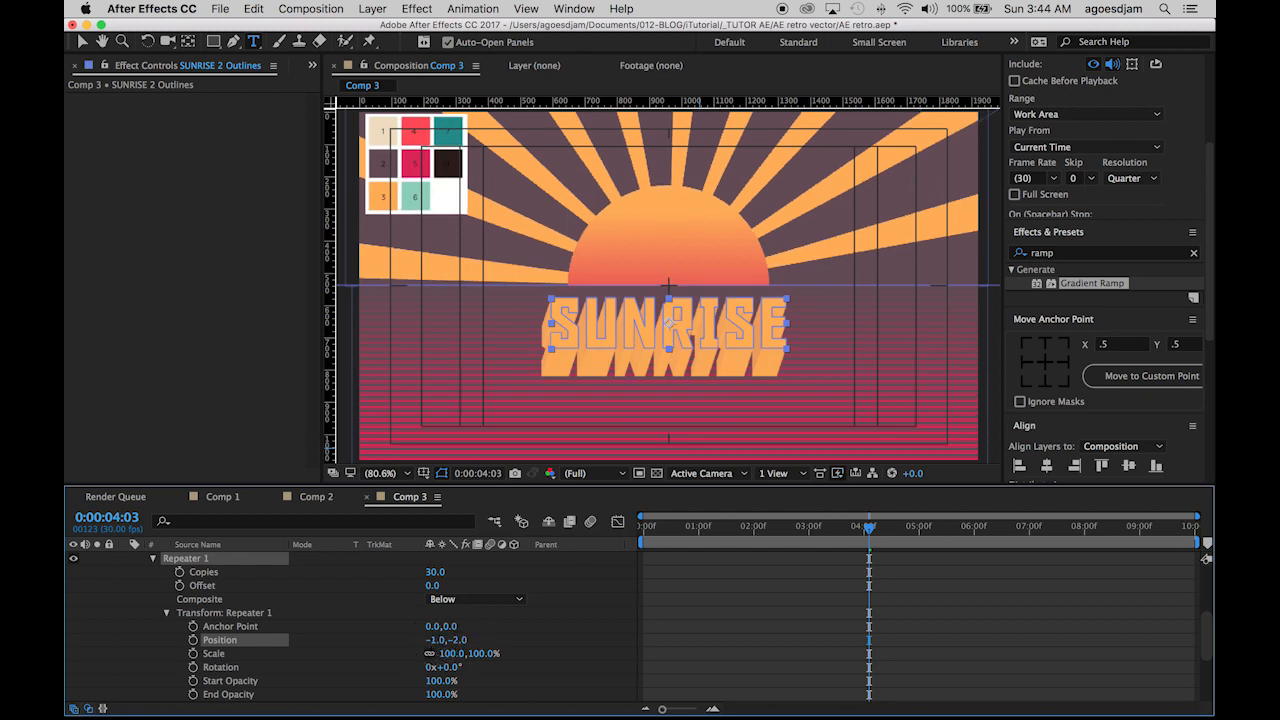
pyautogui.click(463, 641)
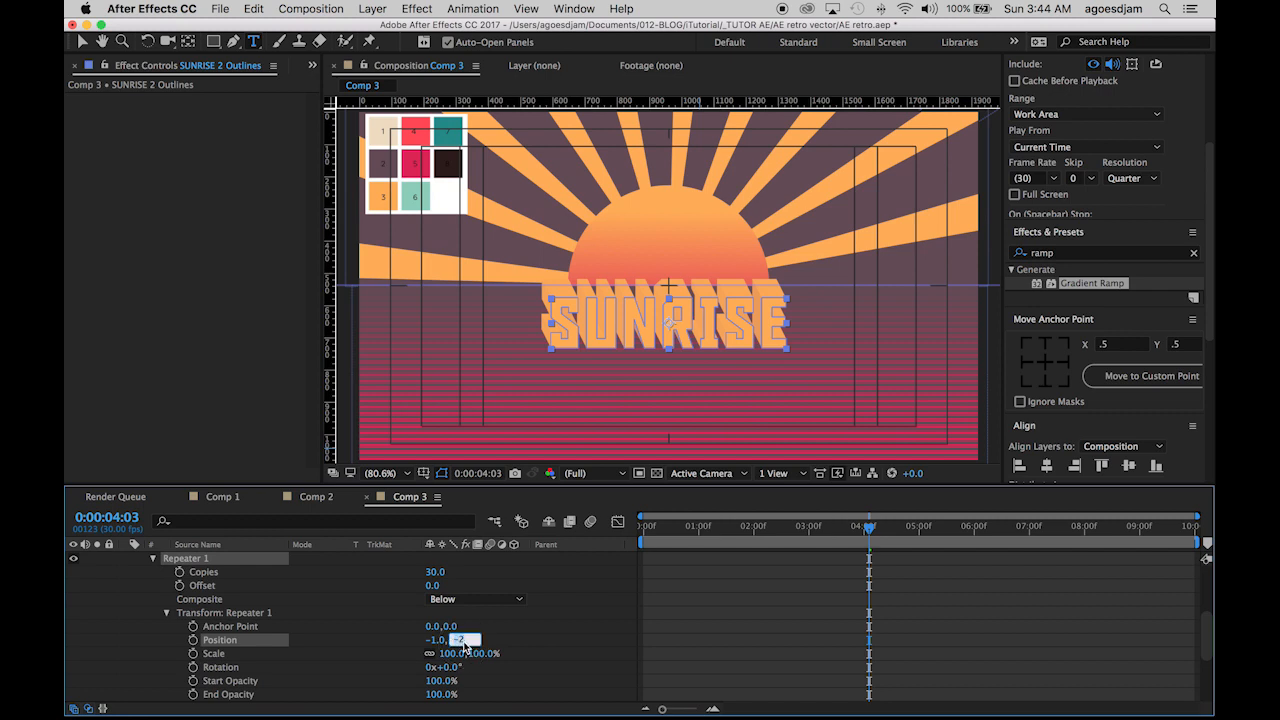
pyautogui.press('Return')
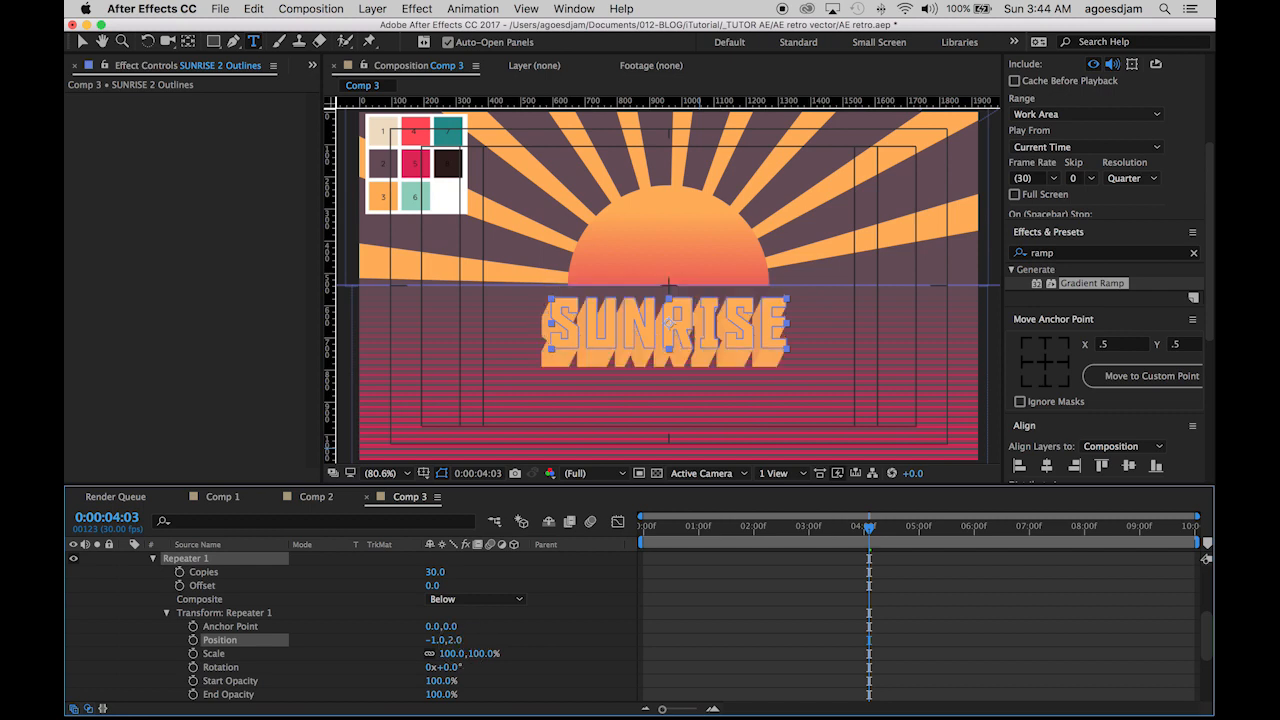
# Collapse the SUNRISE 2 Outlines layer's properties and apply the Fill effect to the layer
pyautogui.click(706, 591)
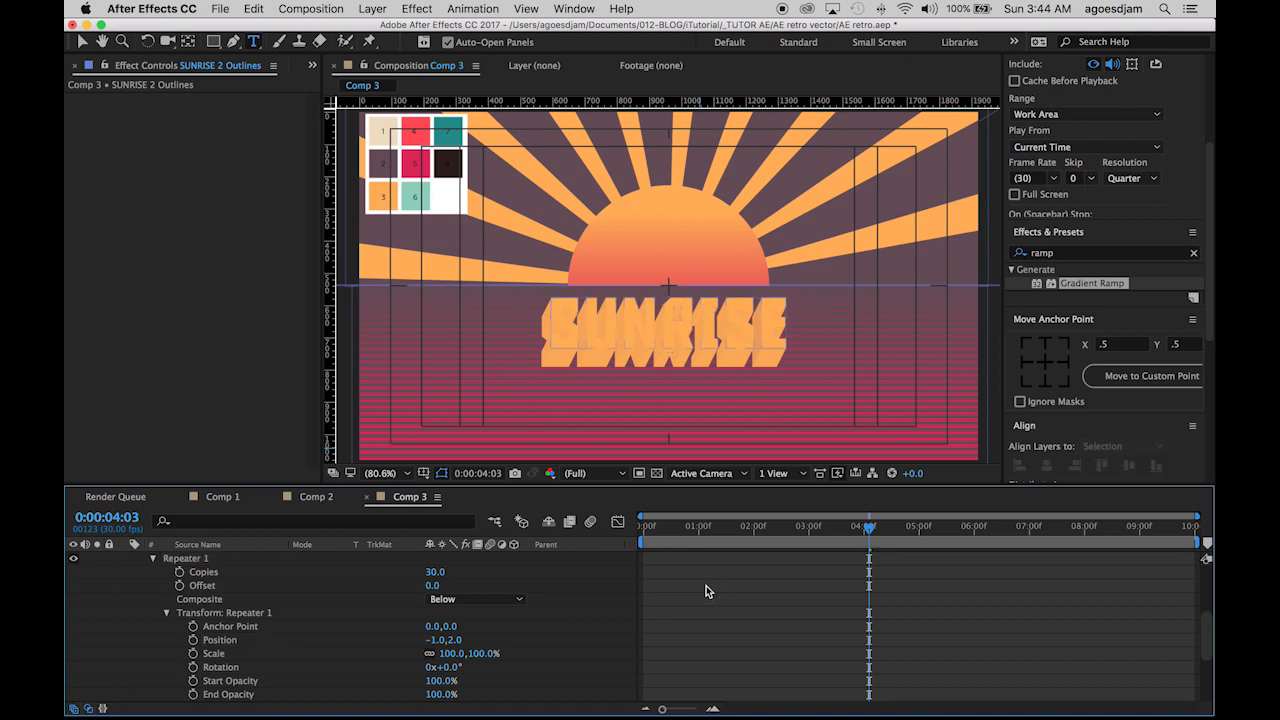
pyautogui.scroll(3, 323, 600)
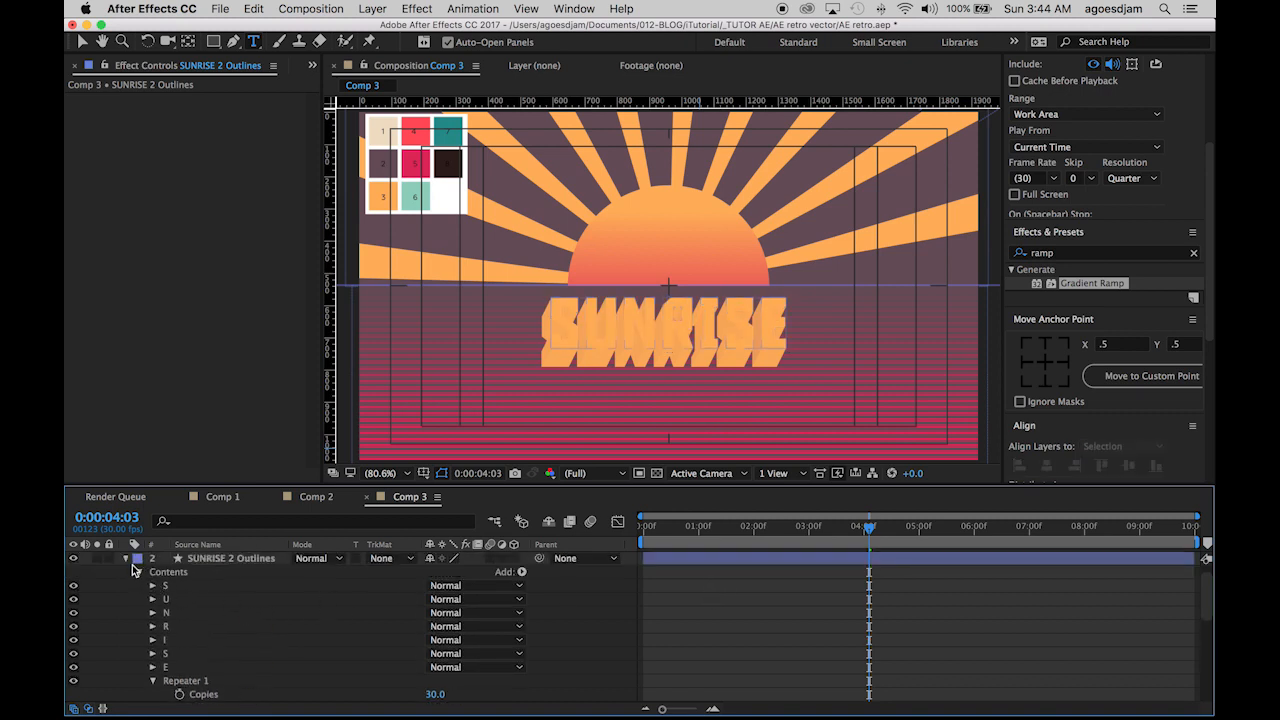
pyautogui.click(126, 559)
pyautogui.click(258, 572)
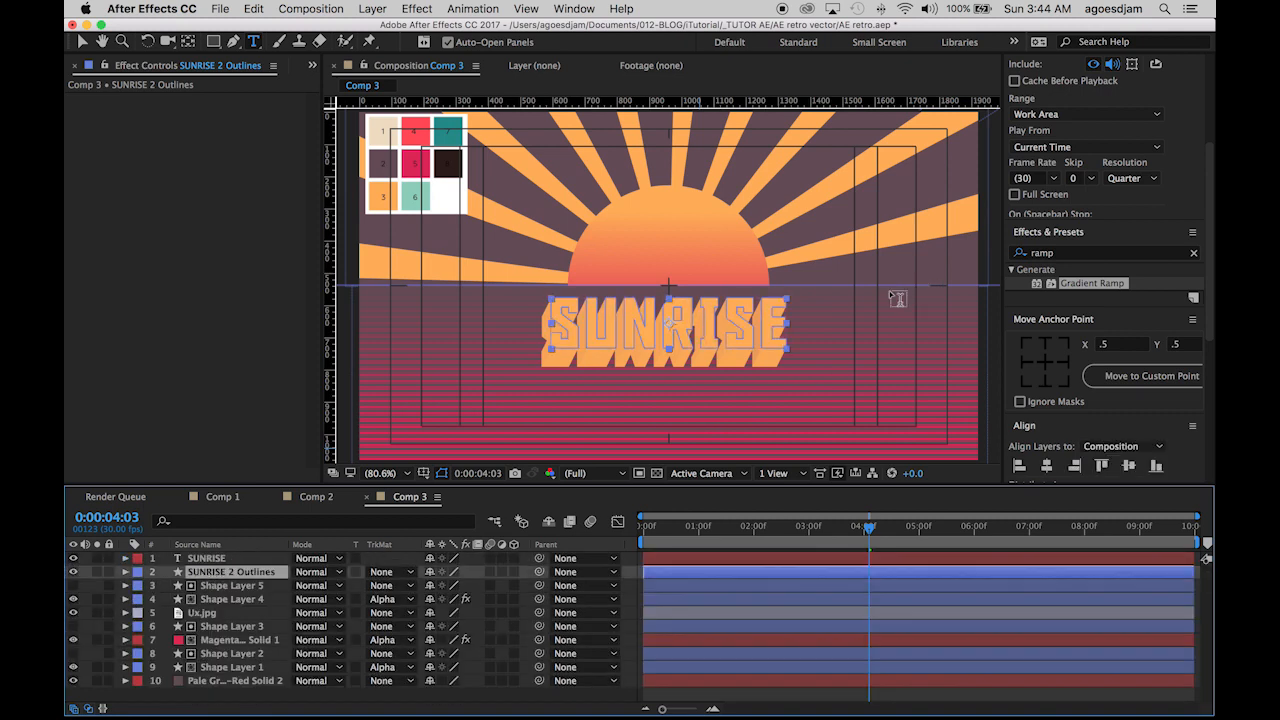
pyautogui.click(1059, 253)
pyautogui.click(1059, 253)
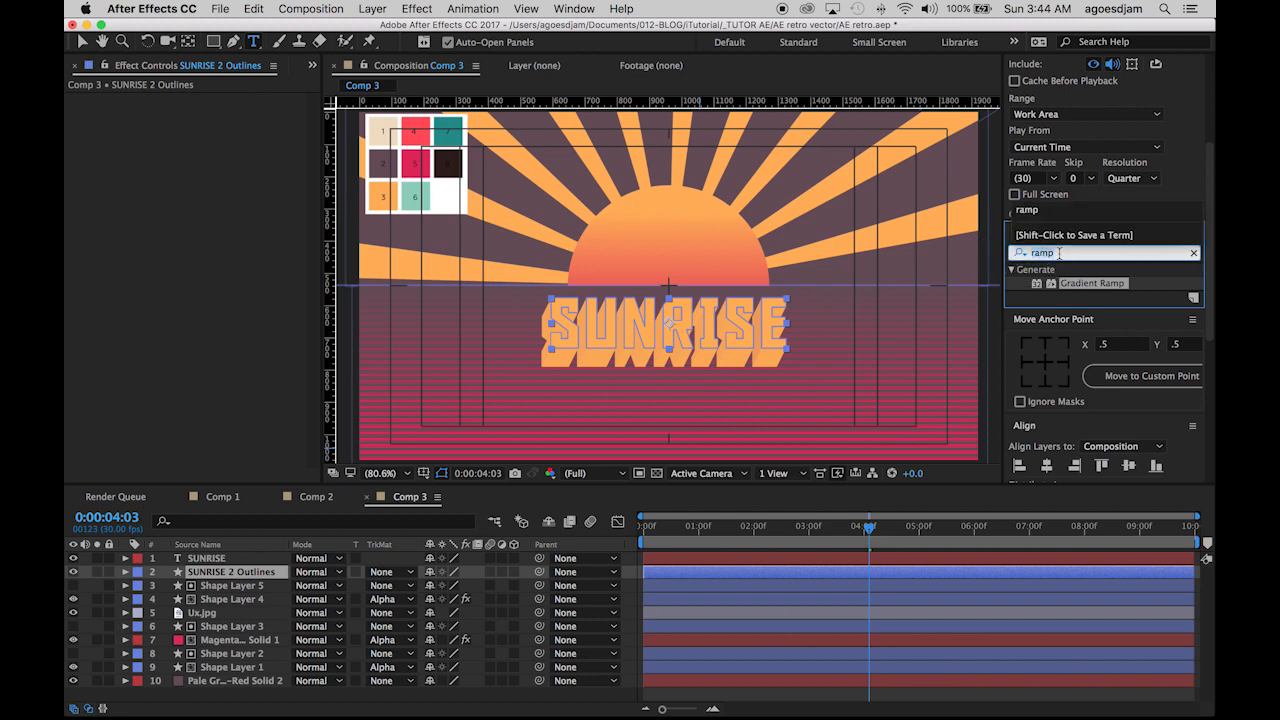
pyautogui.write('fill')
pyautogui.moveTo(1056, 348); pyautogui.dragTo(240, 573)
# Sample the coral red palette swatch 4 as the Fill effect's colour on the SUNRISE 2 Outlines layer
pyautogui.click(240, 143)
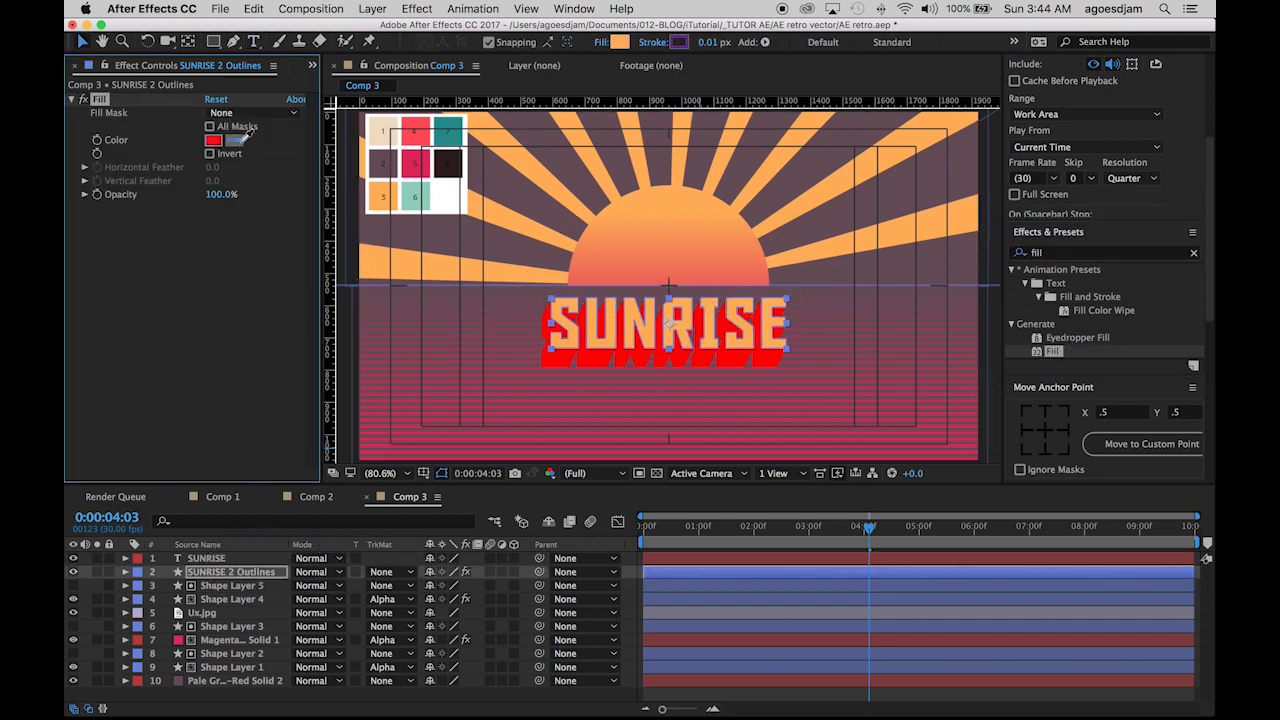
pyautogui.click(408, 162)
pyautogui.click(236, 141)
pyautogui.click(410, 135)
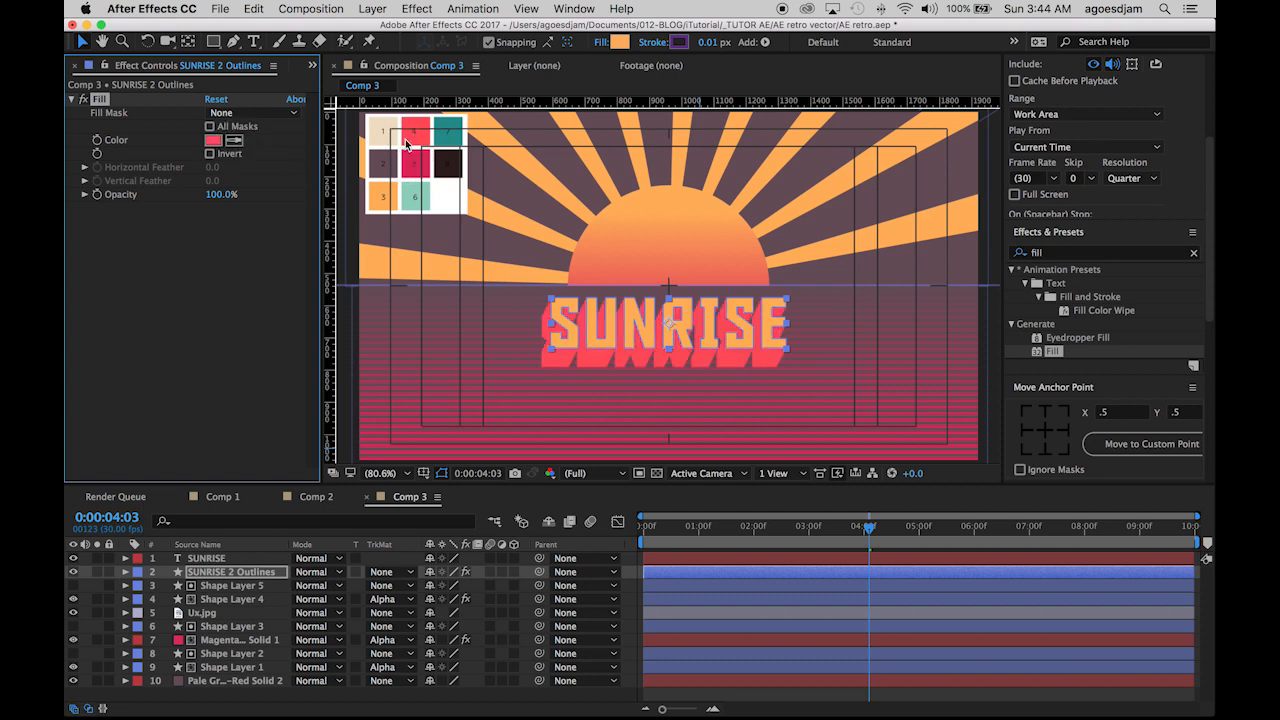
pyautogui.click(603, 689)
# Hide the SUNRISE 2 Outlines layer and trim the start of both SUNRISE layers to 0:00:00:20
pyautogui.moveTo(691, 528)
pyautogui.mouseDown()
pyautogui.moveTo(704, 530)
pyautogui.moveTo(640, 528)
pyautogui.moveTo(674, 527)
pyautogui.mouseUp()
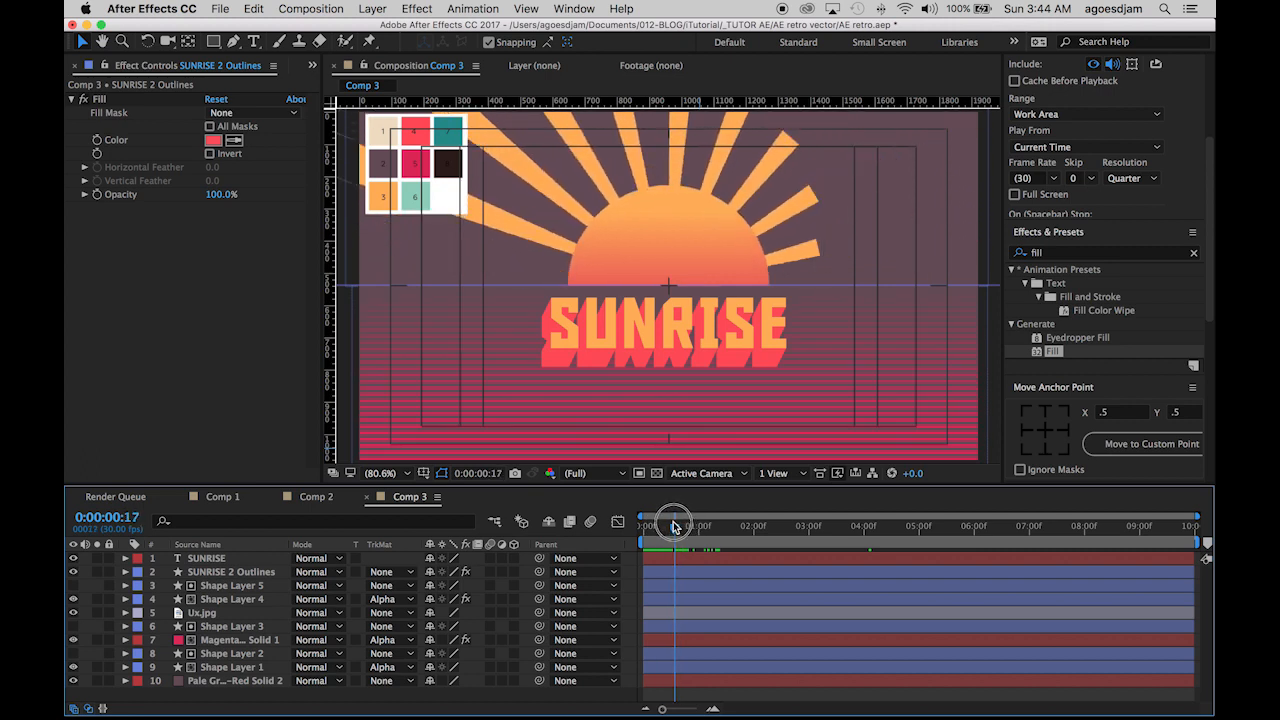
pyautogui.click(107, 517)
pyautogui.write('20')
pyautogui.press('Return')
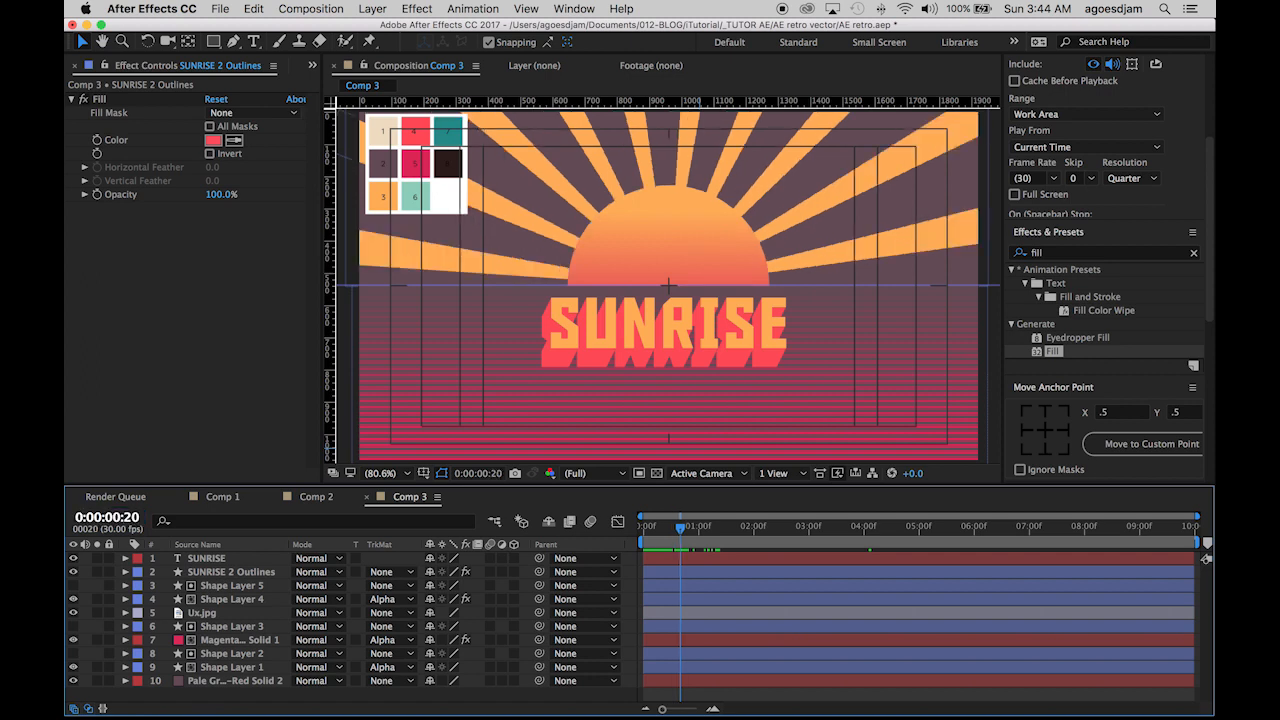
pyautogui.click(216, 560)
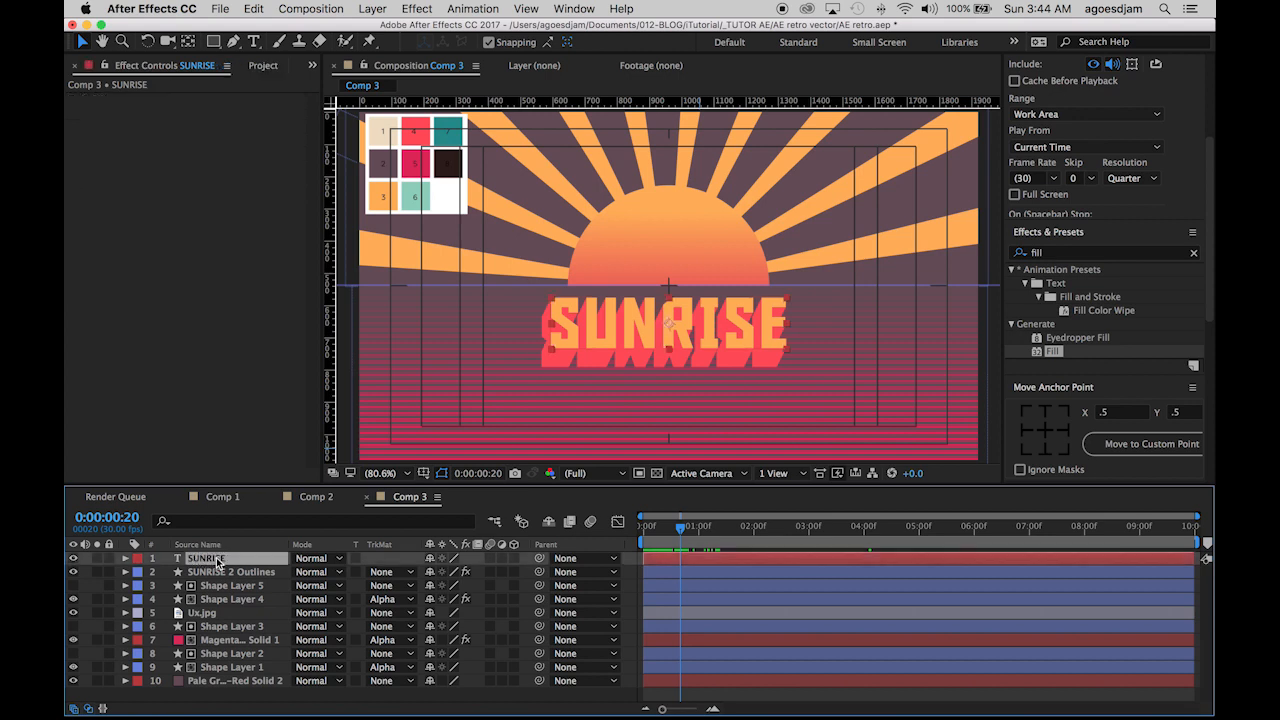
pyautogui.click(73, 572)
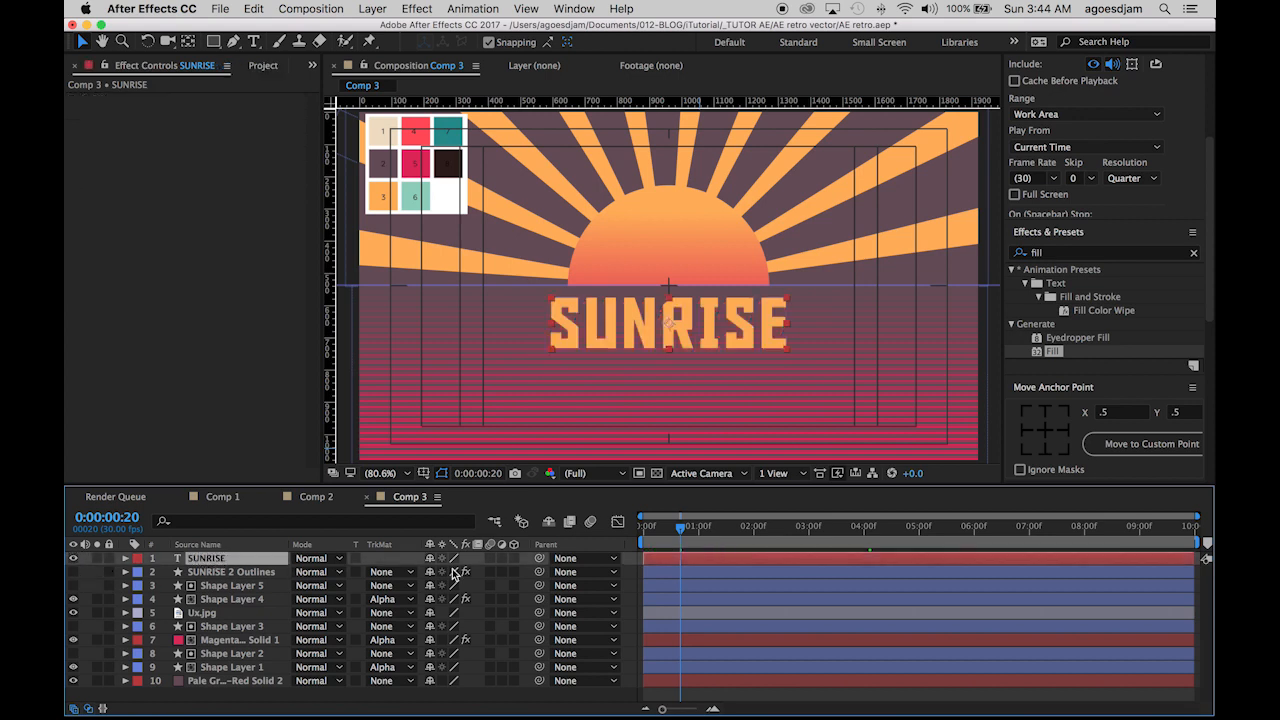
pyautogui.click(662, 571)
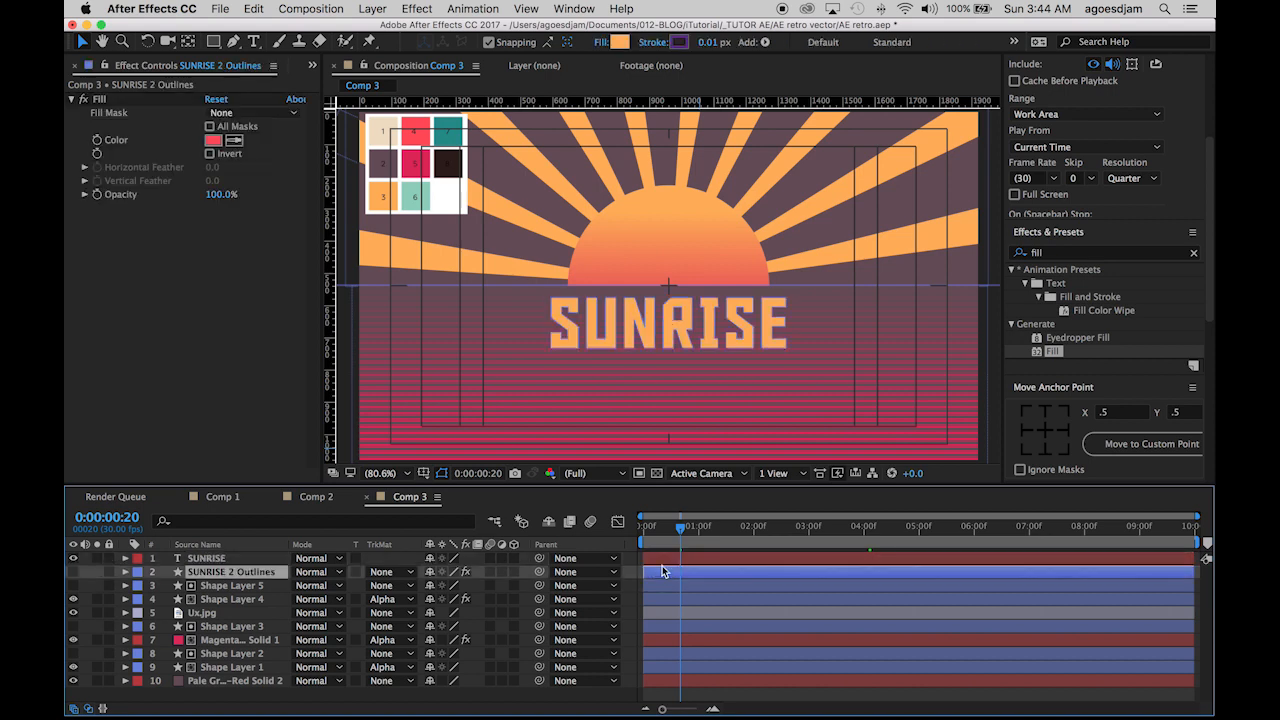
pyautogui.keyDown('shift'); pyautogui.click(667, 560); pyautogui.keyUp('shift')
pyautogui.hotkey('alt', '[')
pyautogui.click(668, 562)
pyautogui.click(706, 560)
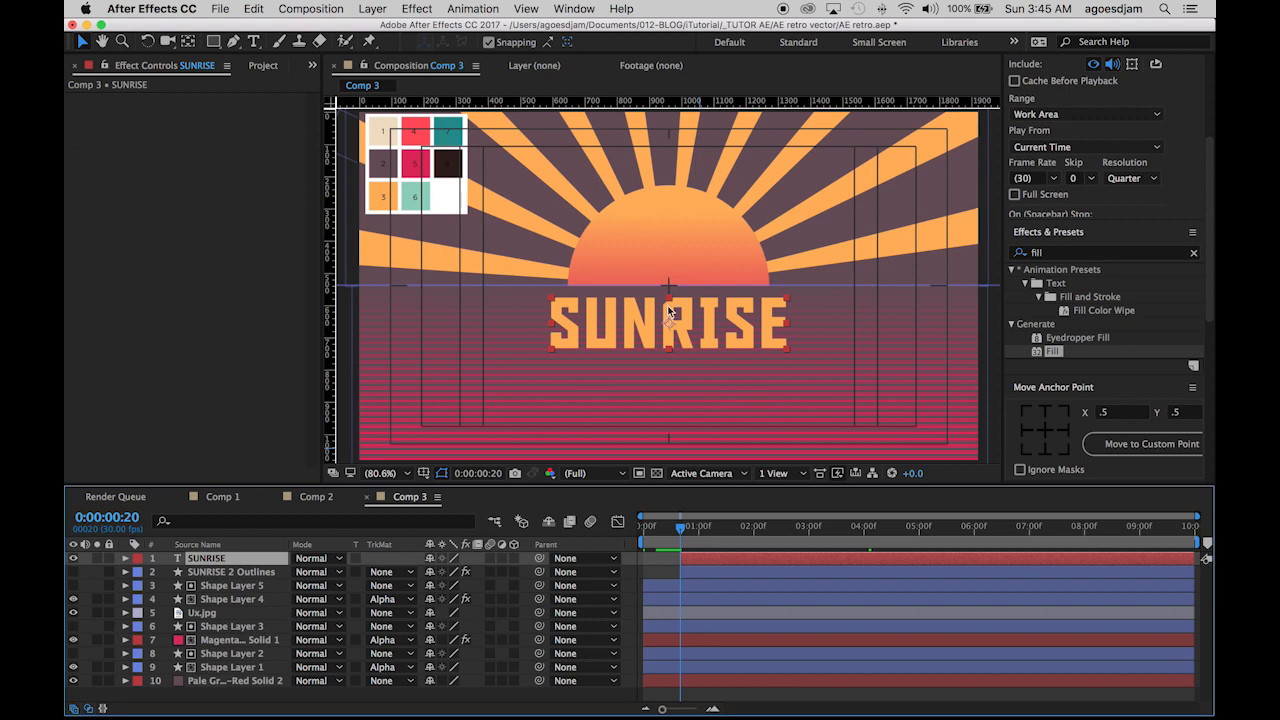
# Place a horizontal guide along the SUNRISE text's bottom edge and set a Position keyframe for the text layer at 0:00:01:20
pyautogui.moveTo(668, 323)
pyautogui.mouseDown()
pyautogui.moveTo(651, 354)
pyautogui.moveTo(668, 323)
pyautogui.mouseUp()
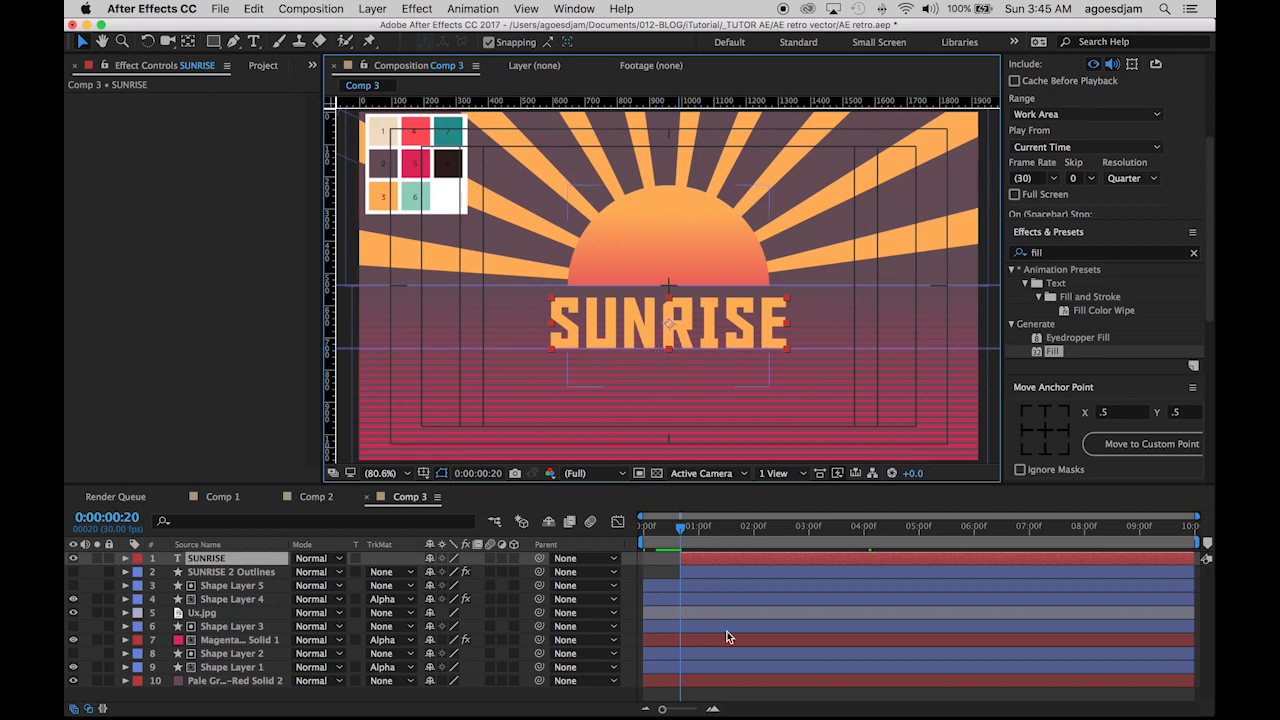
pyautogui.press('p')
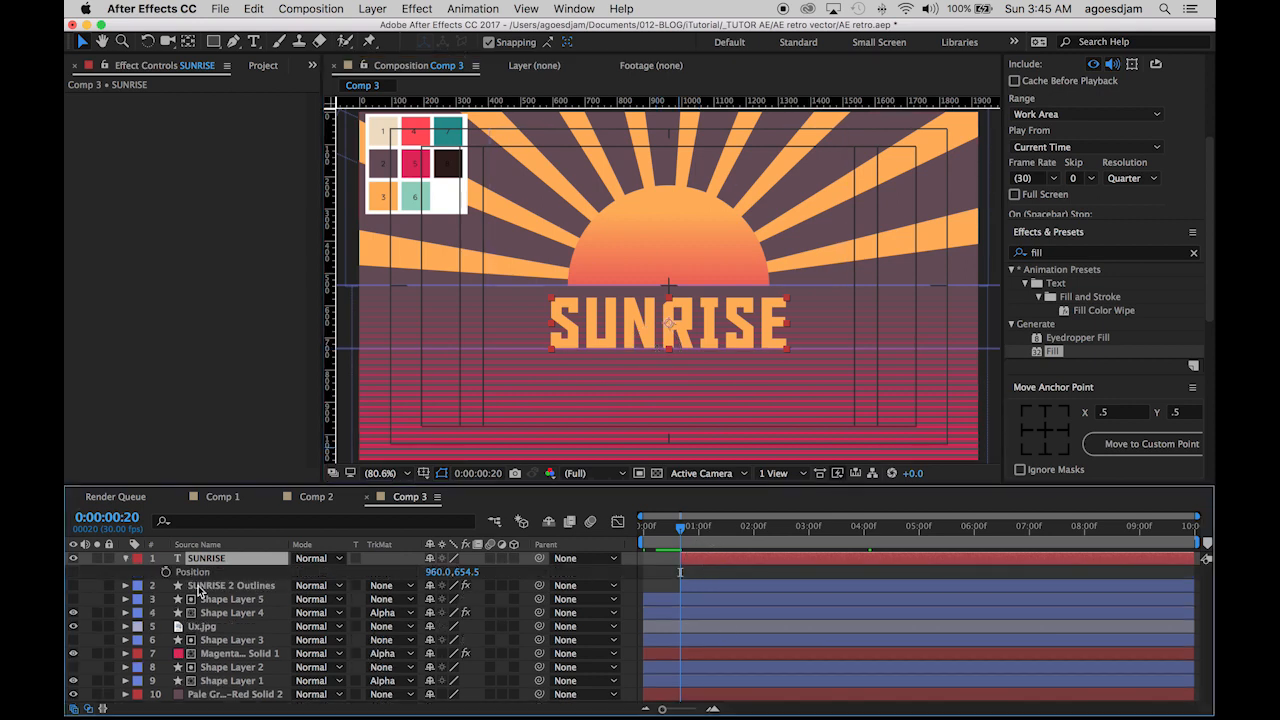
pyautogui.click(123, 517)
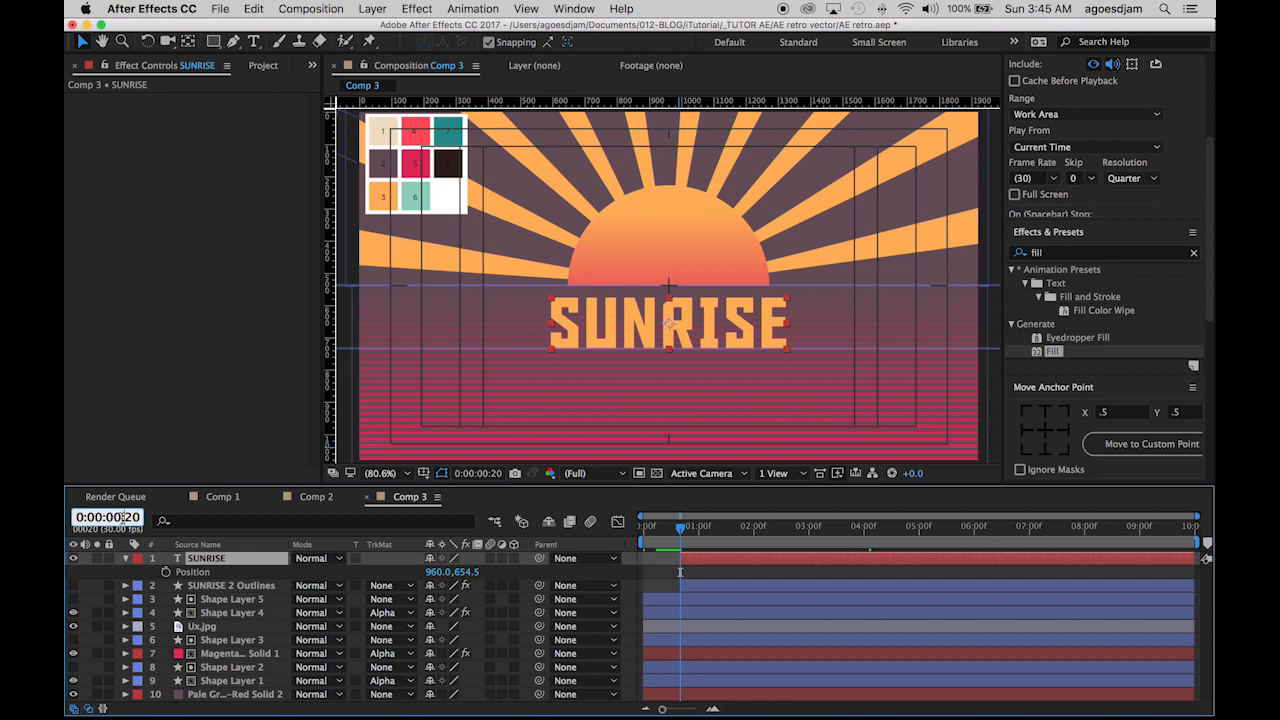
pyautogui.write('120')
pyautogui.press('Return')
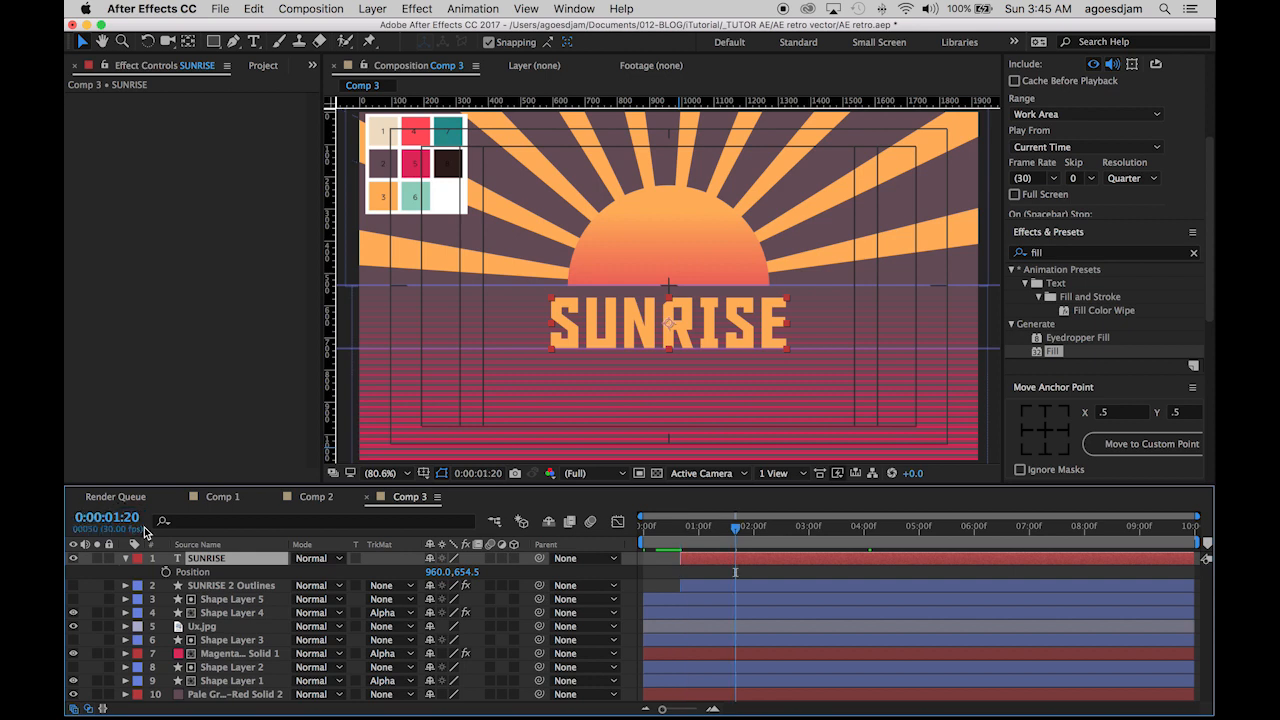
pyautogui.click(166, 572)
# Add a Position keyframe of 960.0, 819.5 at 0:00:00:20 and apply Easy Ease to both of the SUNRISE layer's Position keyframes
pyautogui.click(680, 527)
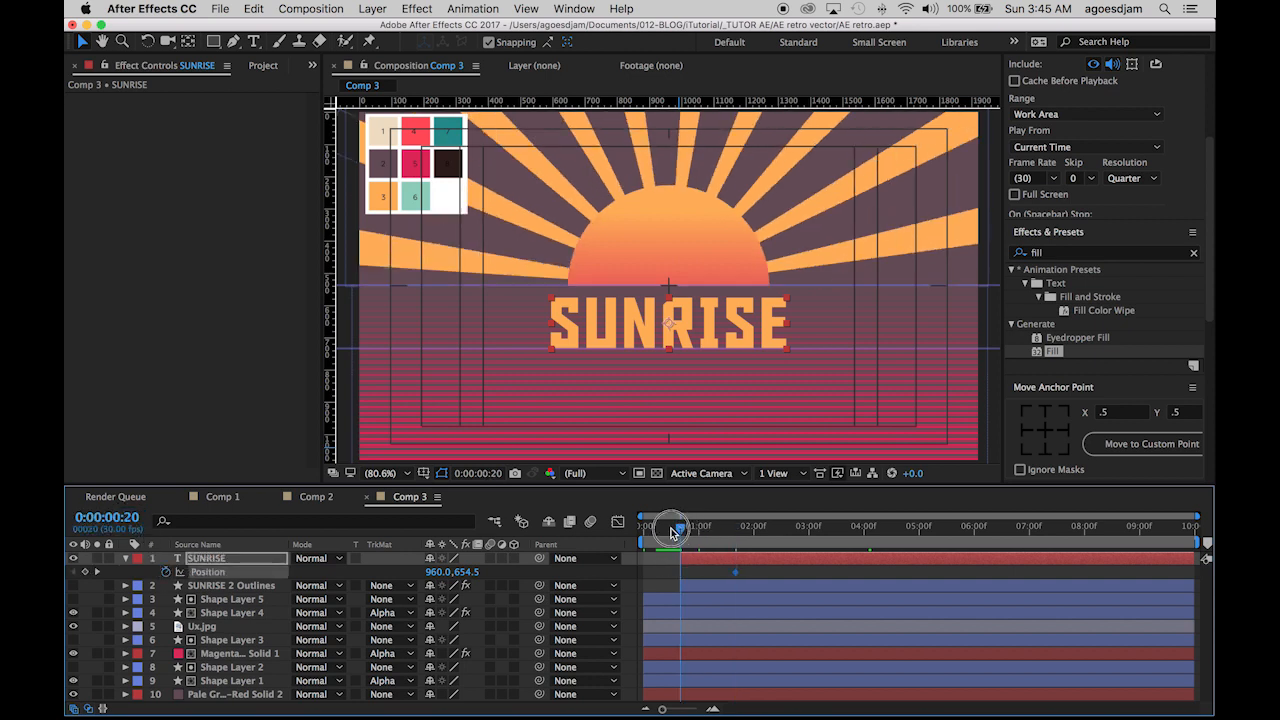
pyautogui.moveTo(478, 572); pyautogui.dragTo(606, 568)
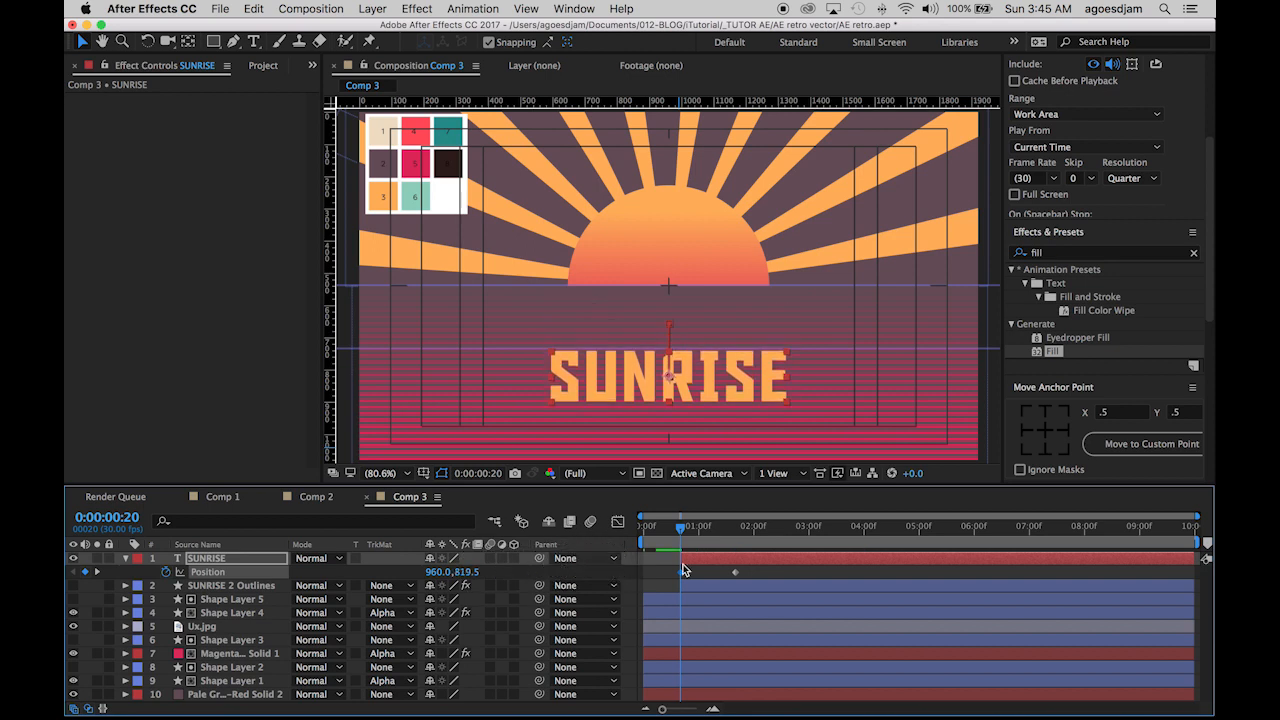
pyautogui.rightClick(678, 572)
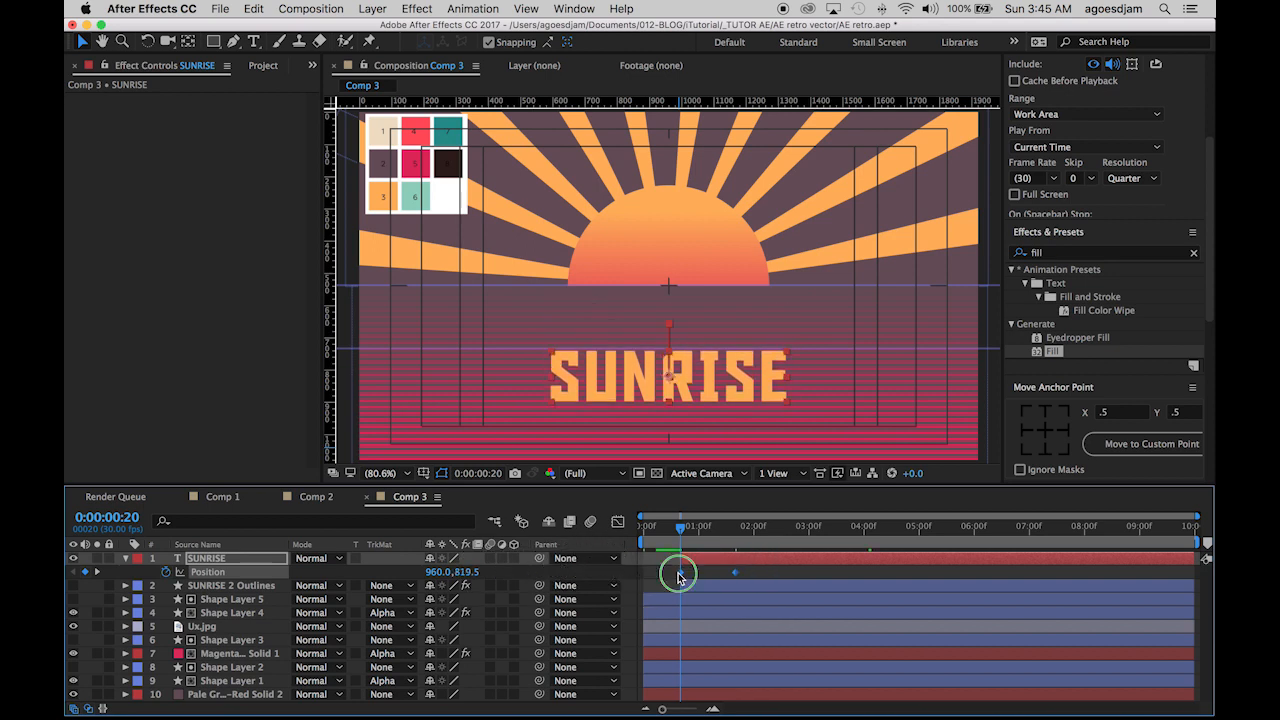
pyautogui.moveTo(838, 700)
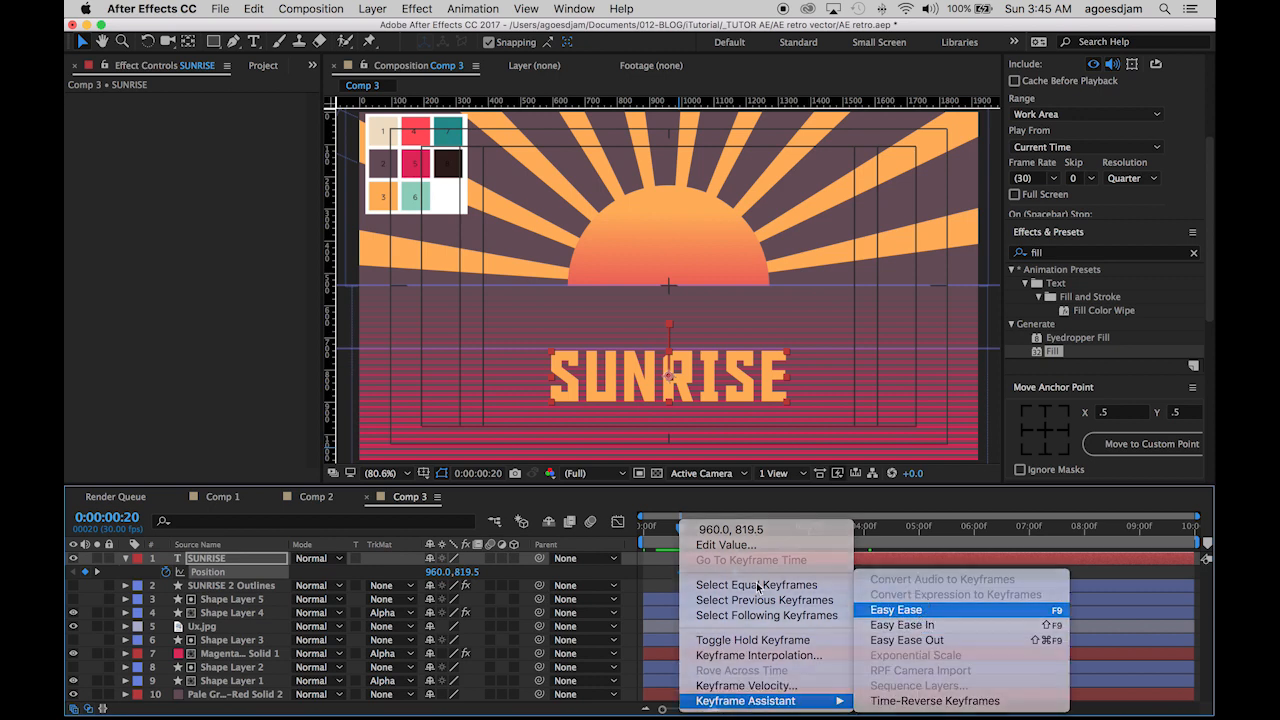
pyautogui.click(905, 608)
pyautogui.click(771, 575)
pyautogui.press('space')
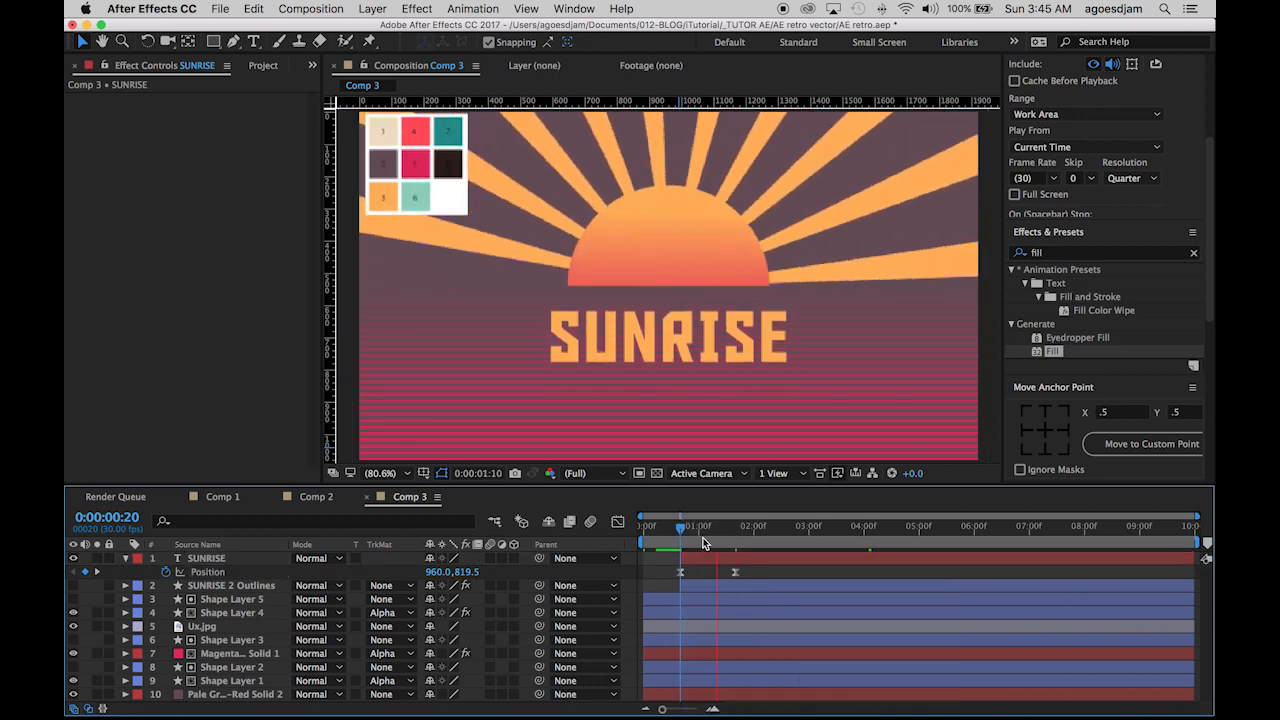
pyautogui.press('space')
# Move the SUNRISE layer's last Position keyframe to 0:00:01:05 and preview the animation
pyautogui.click(107, 517)
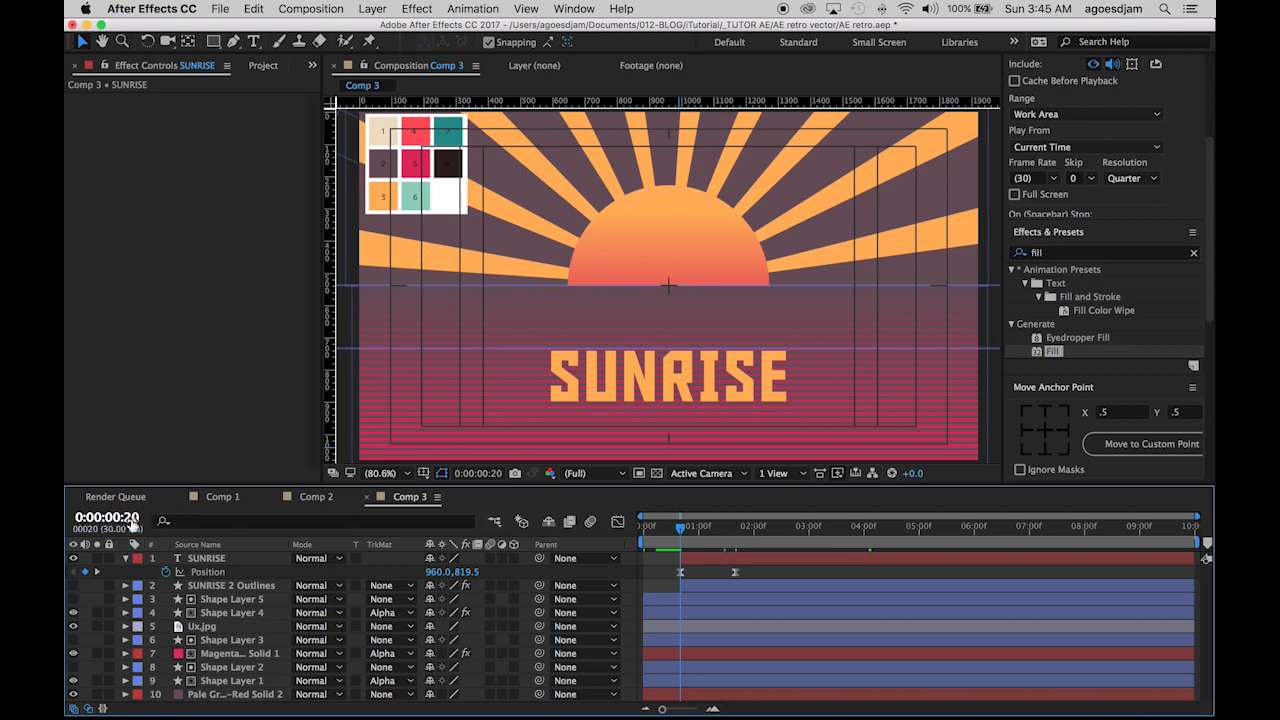
pyautogui.click(132, 517)
pyautogui.moveTo(126, 517); pyautogui.dragTo(157, 517)
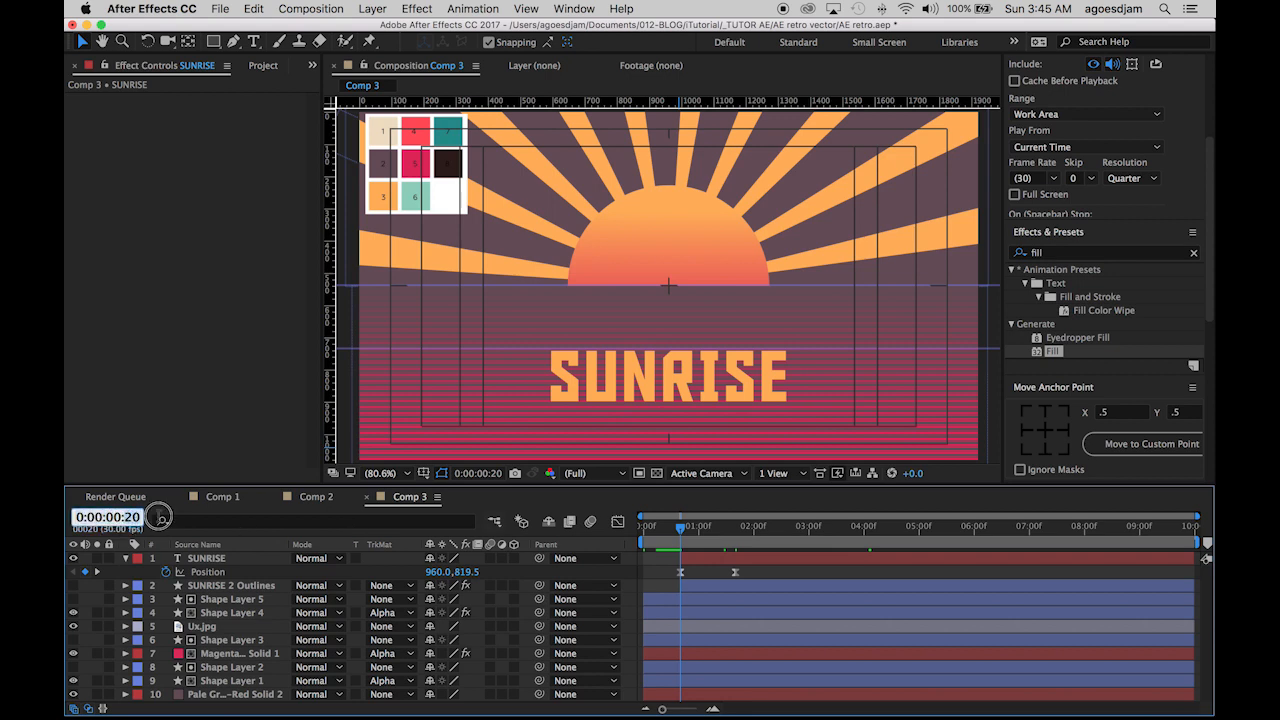
pyautogui.write('35')
pyautogui.press('Return')
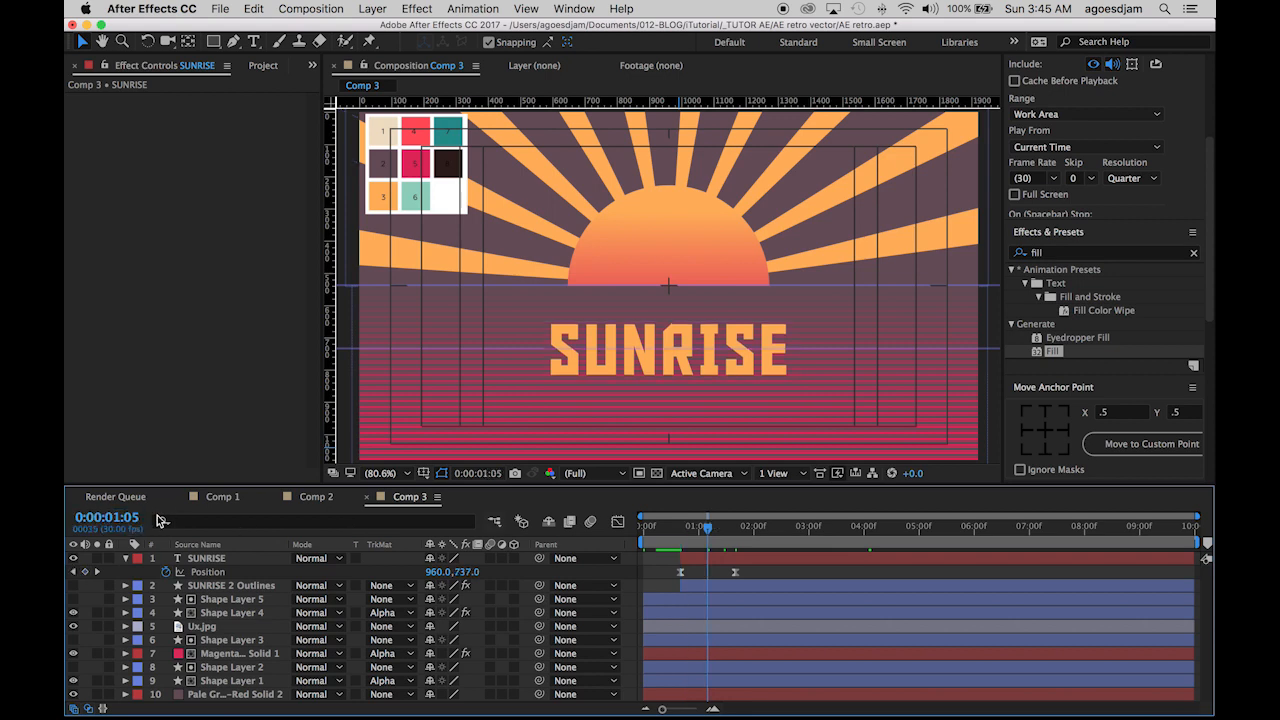
pyautogui.moveTo(733, 575); pyautogui.dragTo(707, 578)
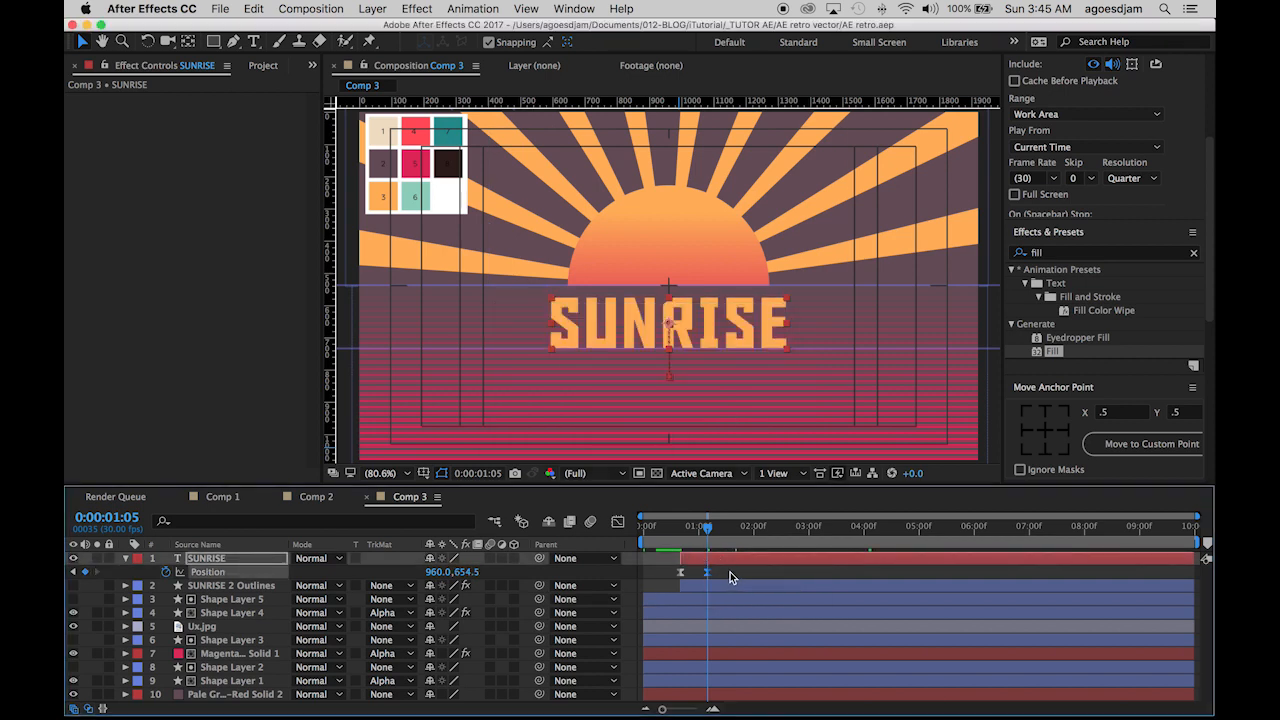
pyautogui.click(730, 572)
pyautogui.click(678, 537)
pyautogui.press('space')
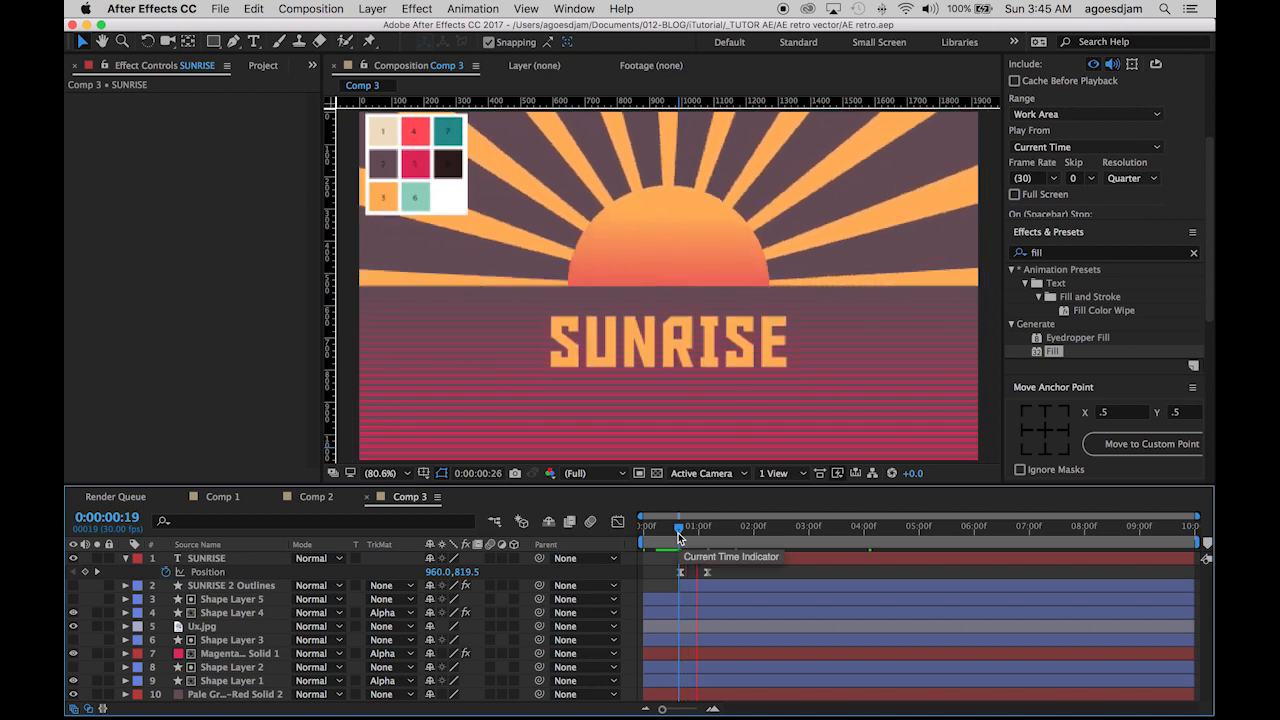
# Show the SUNRISE 2 Outlines layer and trim its start to 0:00:01:05
pyautogui.moveTo(684, 539); pyautogui.dragTo(715, 536)
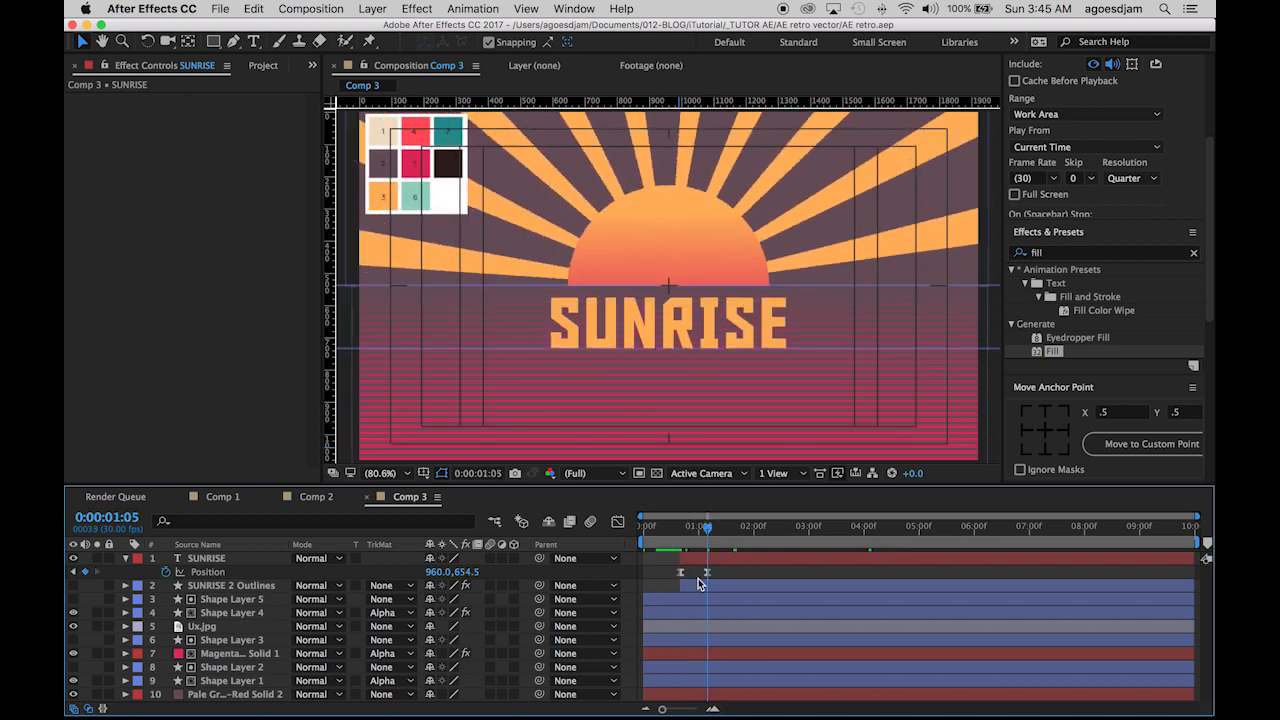
pyautogui.click(698, 584)
pyautogui.click(73, 585)
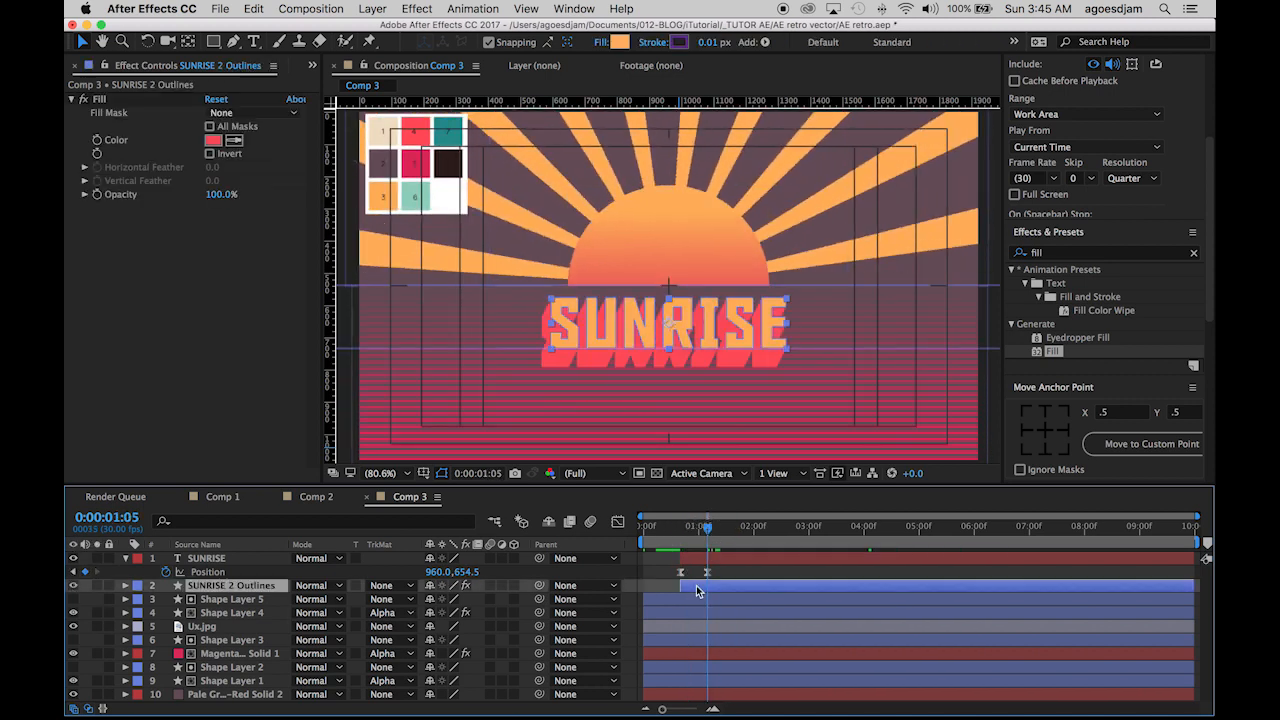
pyautogui.moveTo(681, 586); pyautogui.dragTo(707, 586)
# Set a keyframe for the Copies of the SUNRISE 2 Outlines layer's Repeater at 0:00:01:05
pyautogui.click(125, 586)
pyautogui.scroll(-2, 178, 609)
pyautogui.scroll(-3, 203, 672)
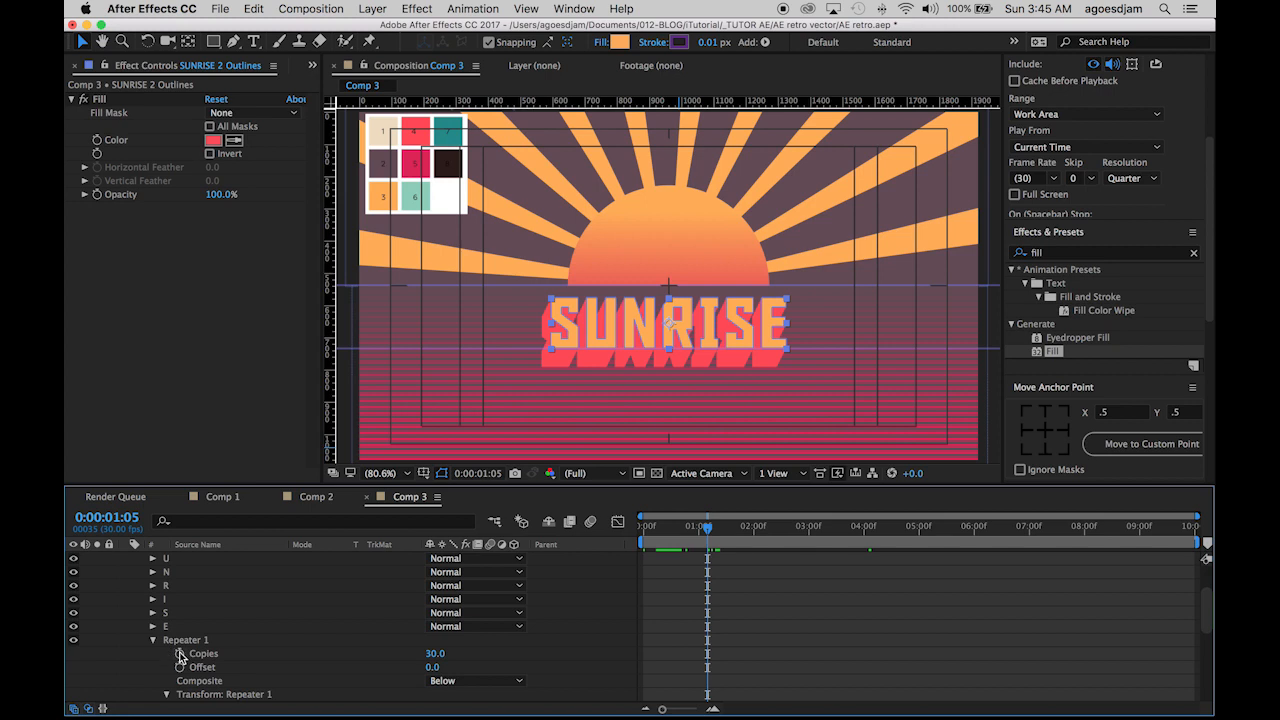
pyautogui.click(180, 654)
# Add a keyframe for the Repeater's Copies at 0:00:02:05 on the SUNRISE 2 Outlines layer
pyautogui.click(115, 517)
pyautogui.click(120, 517)
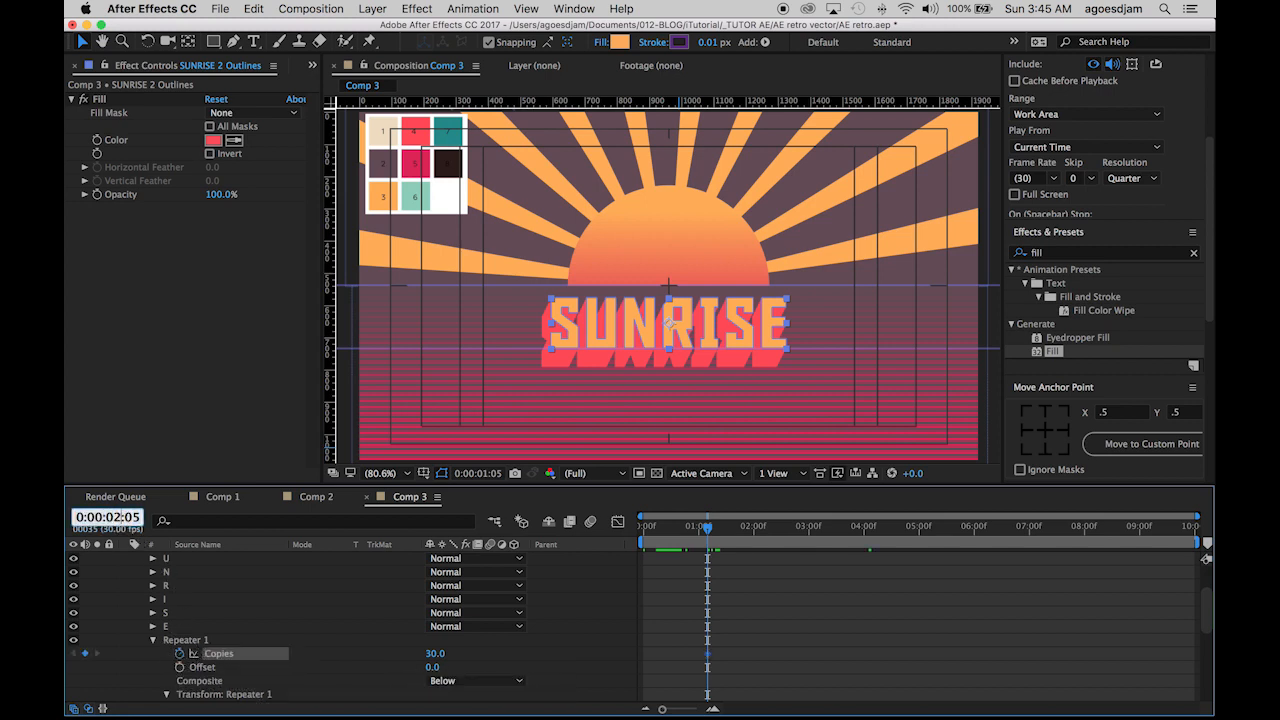
pyautogui.press('Return')
pyautogui.click(85, 655)
# Set the Repeater's Copies to 0 at the 0:00:01:05 keyframe
pyautogui.moveTo(763, 528); pyautogui.dragTo(714, 546)
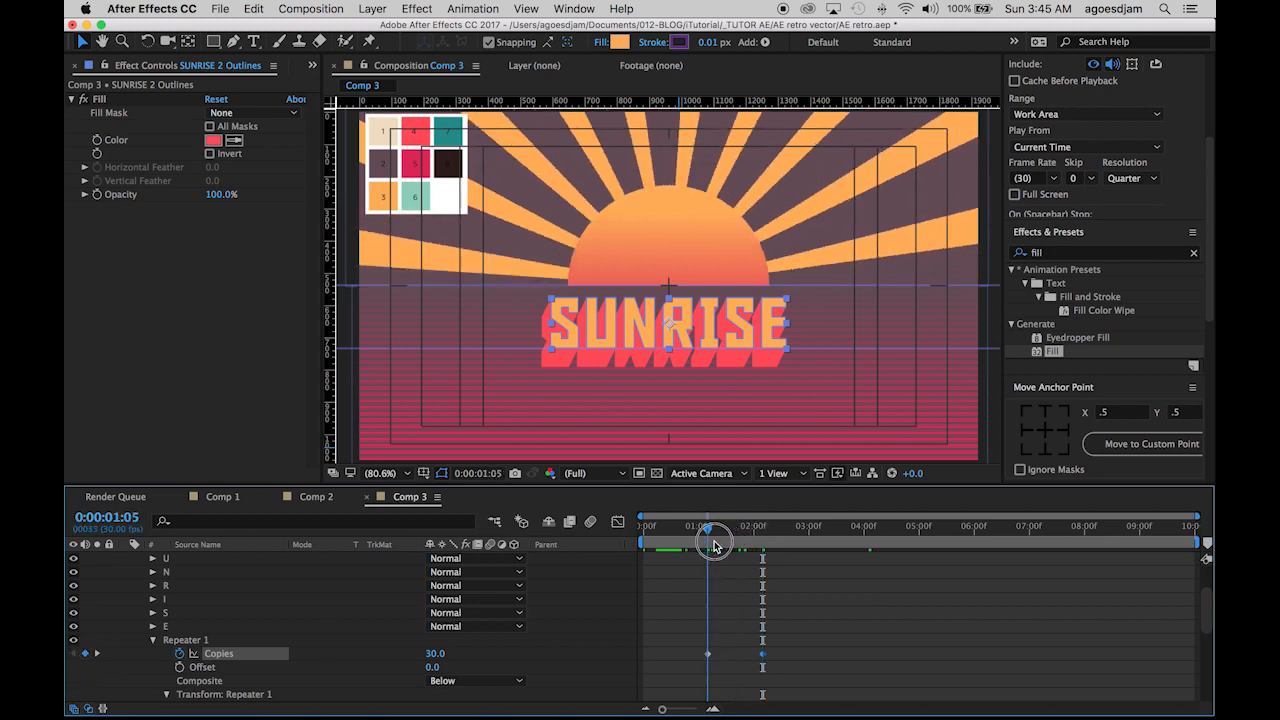
pyautogui.click(430, 656)
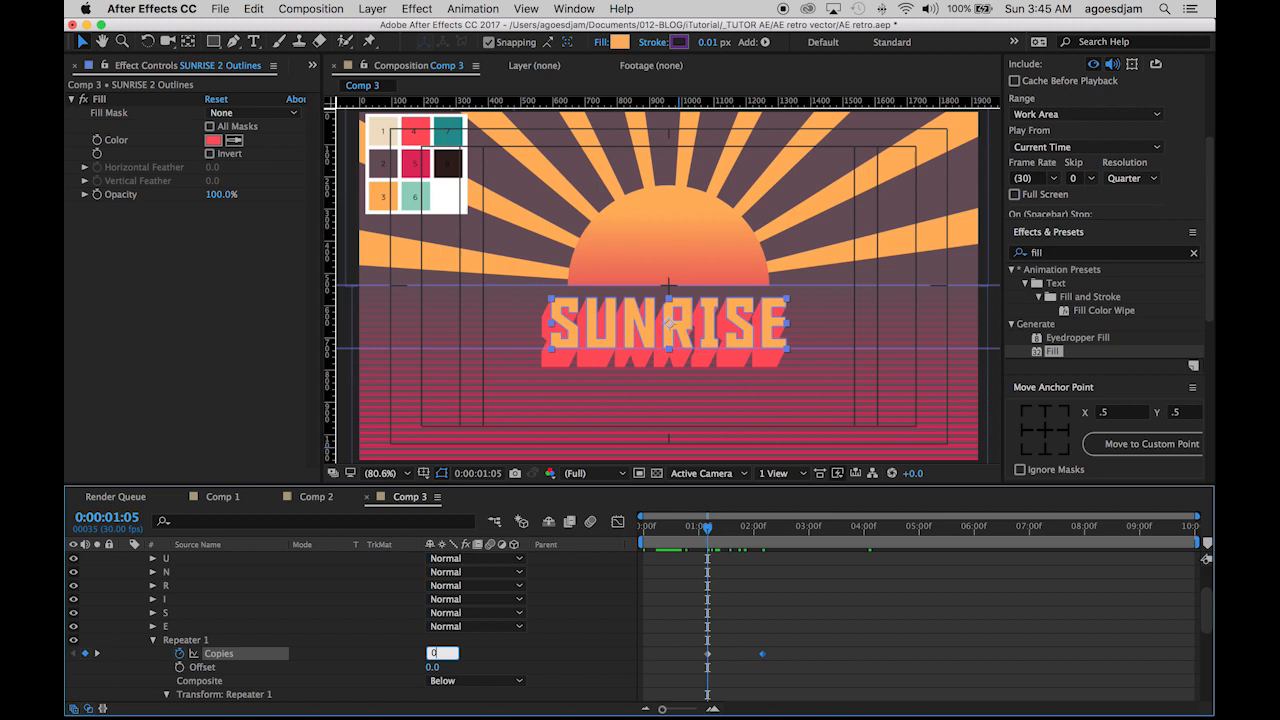
pyautogui.write('0')
pyautogui.press('Return')
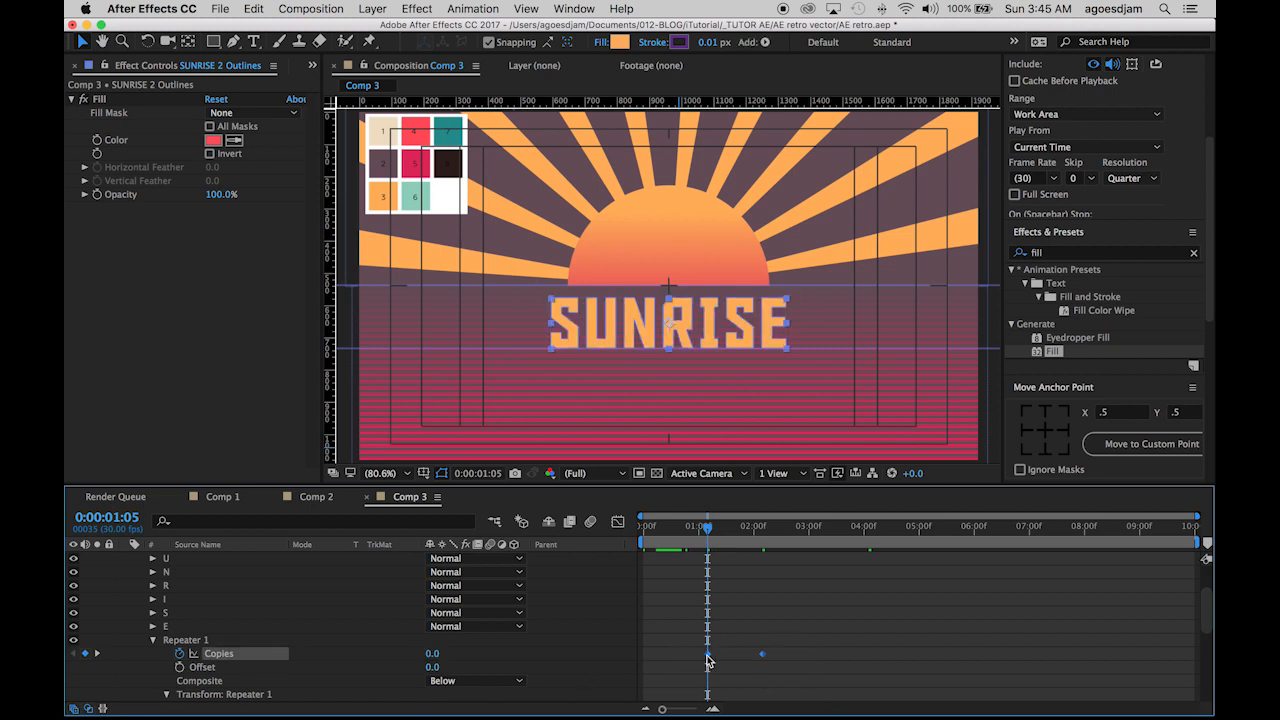
# Apply Easy Ease to both Copies keyframes and scrub through the extrusion animation
pyautogui.rightClick(707, 656)
pyautogui.moveTo(800, 689)
pyautogui.click(920, 611)
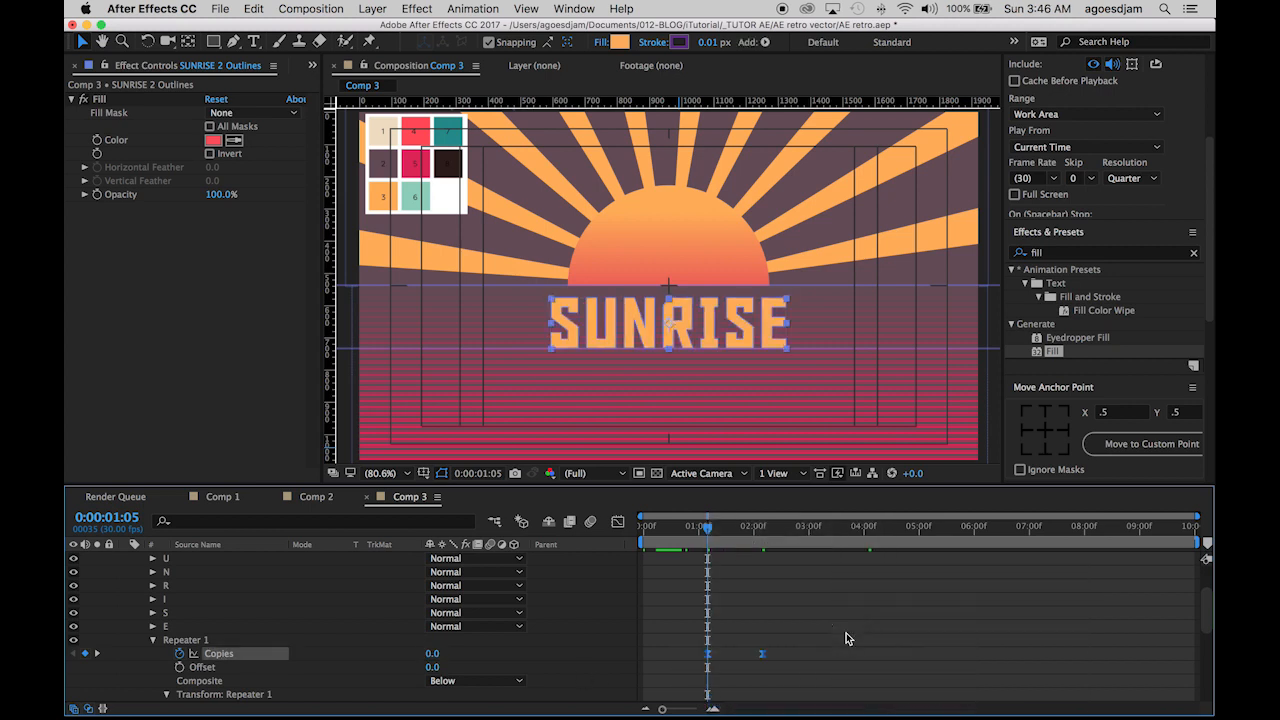
pyautogui.moveTo(707, 528)
pyautogui.mouseDown()
pyautogui.moveTo(757, 531)
pyautogui.moveTo(676, 541)
pyautogui.moveTo(737, 541)
pyautogui.moveTo(712, 529)
pyautogui.mouseUp()
# Try to mask the SUNRISE text layer with a rectangle around the title
pyautogui.scroll(3, 771, 618)
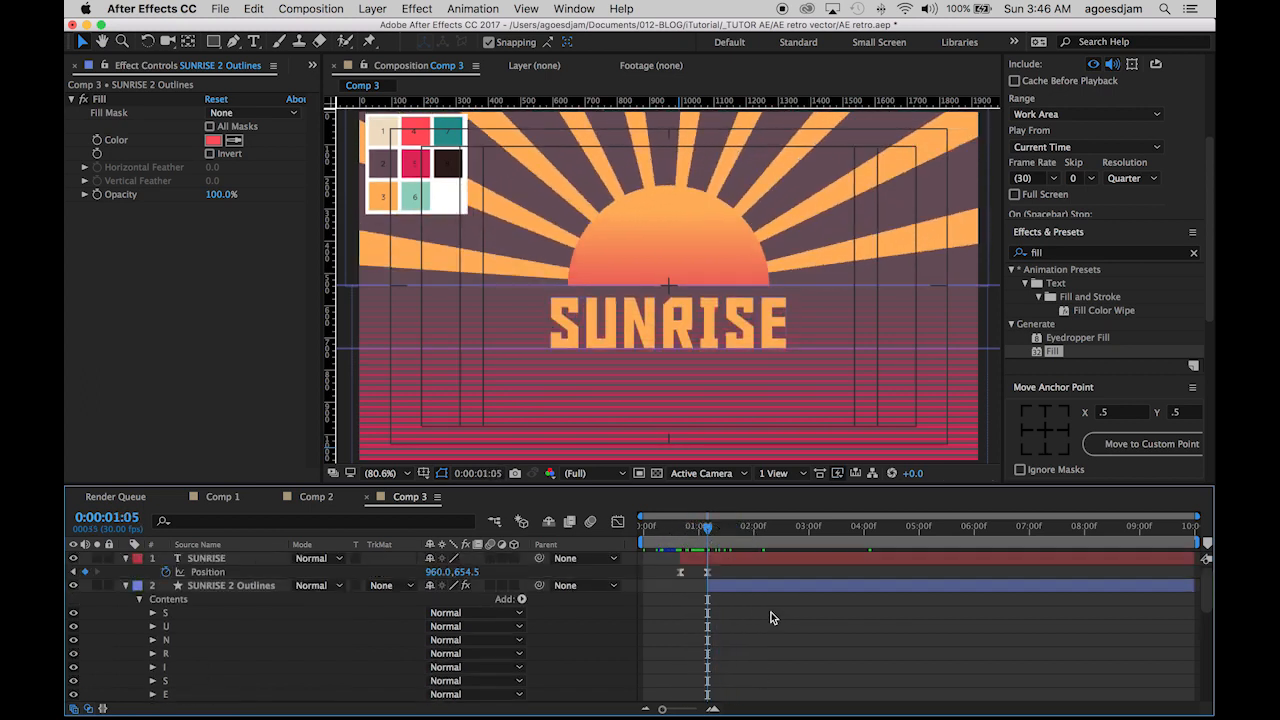
pyautogui.click(731, 564)
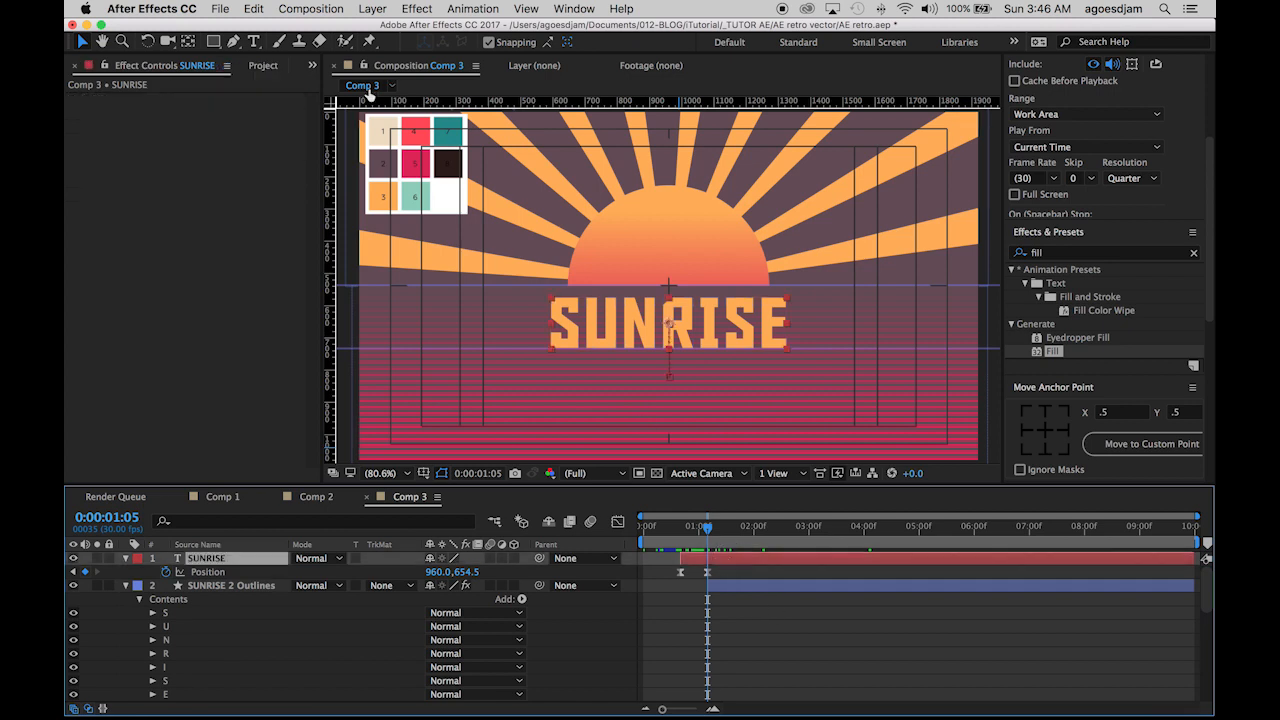
pyautogui.click(212, 44)
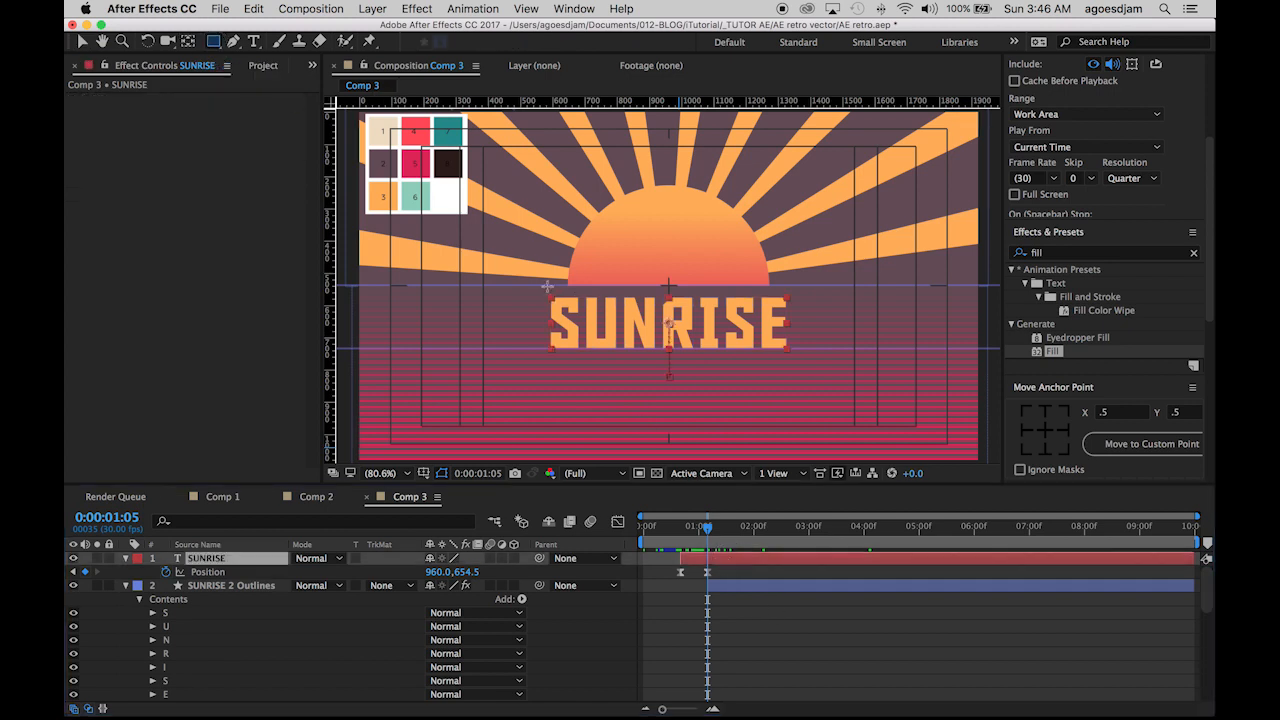
pyautogui.moveTo(541, 288); pyautogui.dragTo(797, 347)
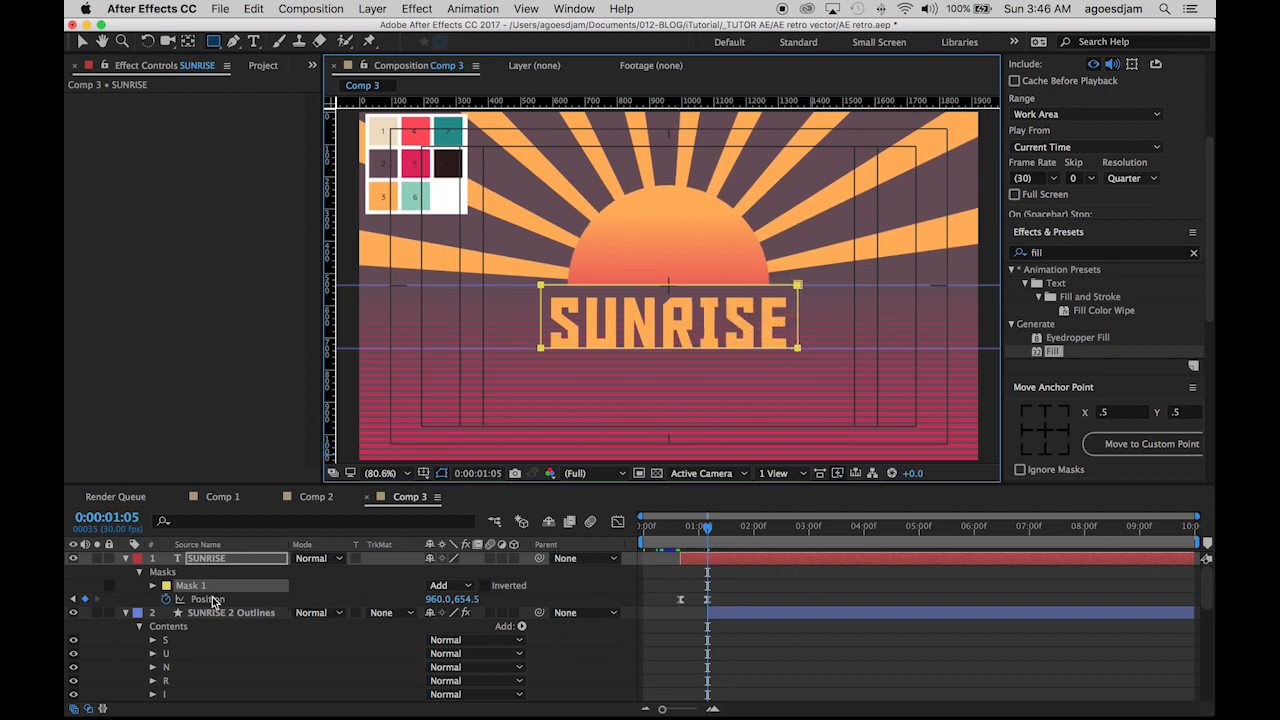
pyautogui.press('super+z')
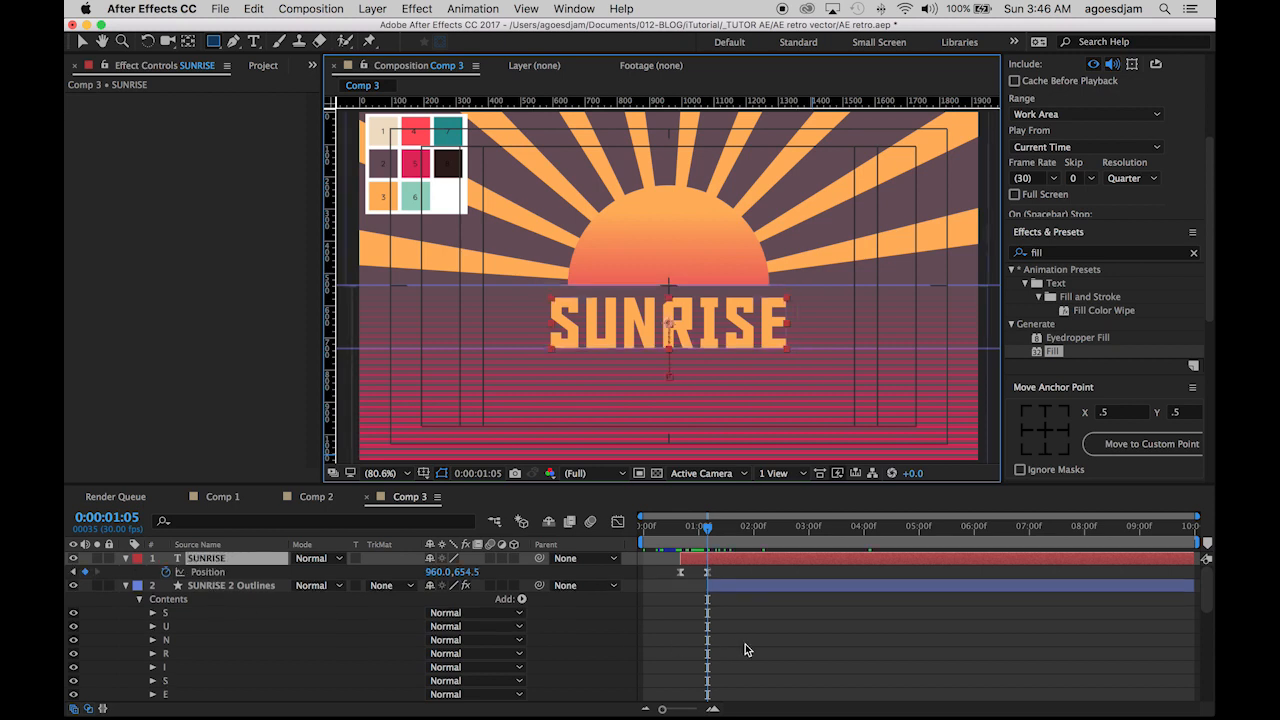
# Draw a filled rectangle as a new shape layer covering the SUNRISE title between the two horizontal guides
pyautogui.click(786, 644)
pyautogui.click(208, 41)
pyautogui.moveTo(543, 288); pyautogui.dragTo(804, 347)
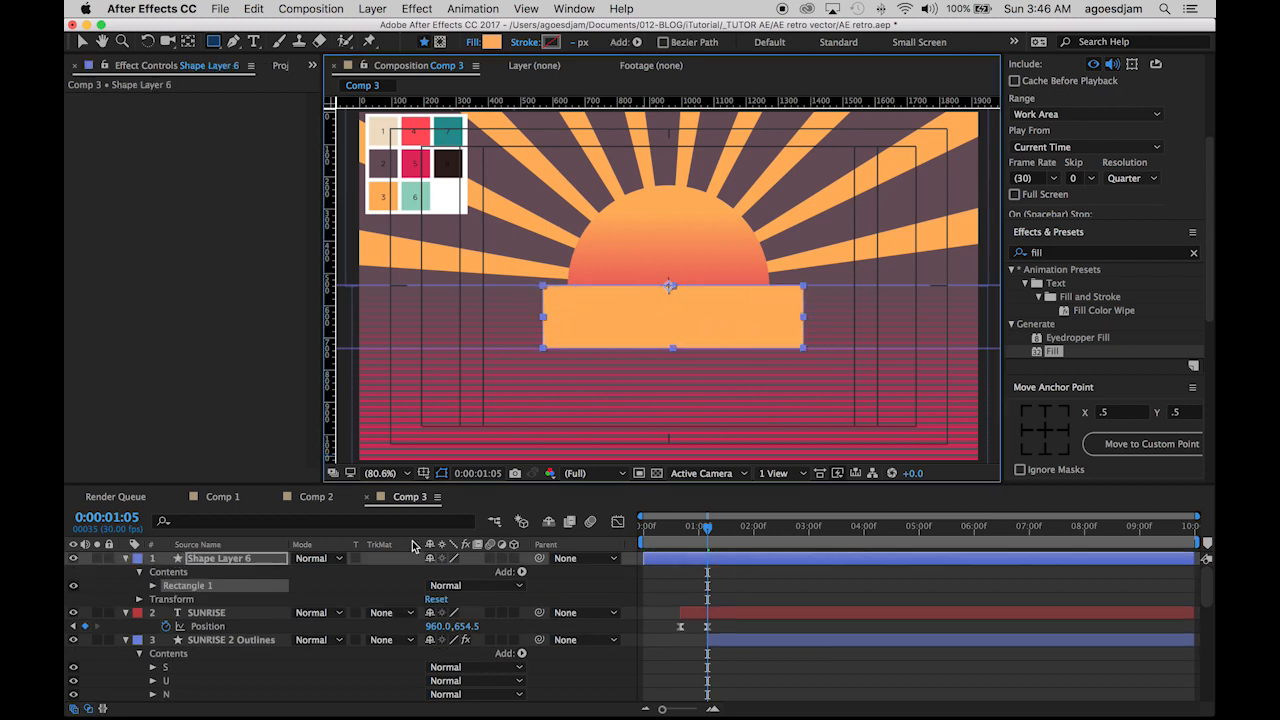
# Set the SUNRISE text layer's track matte to an Alpha matte using the rectangle shape layer above it
pyautogui.click(212, 613)
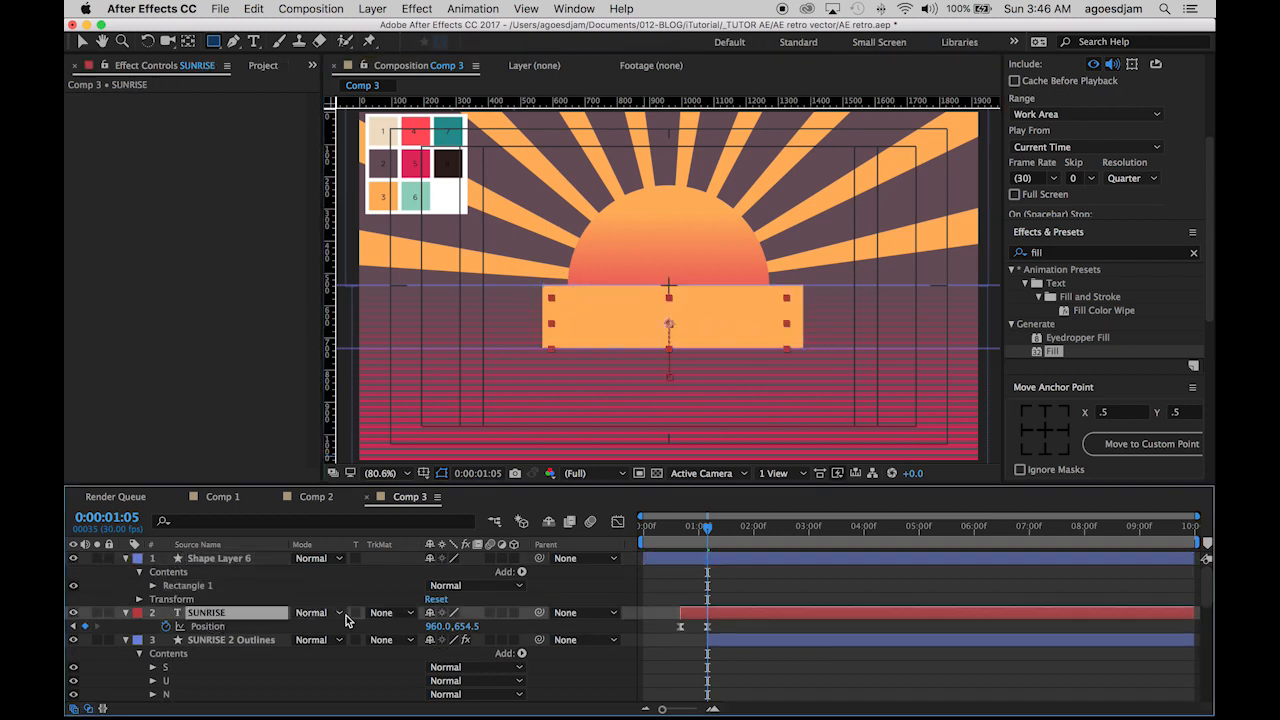
pyautogui.click(383, 612)
pyautogui.click(432, 653)
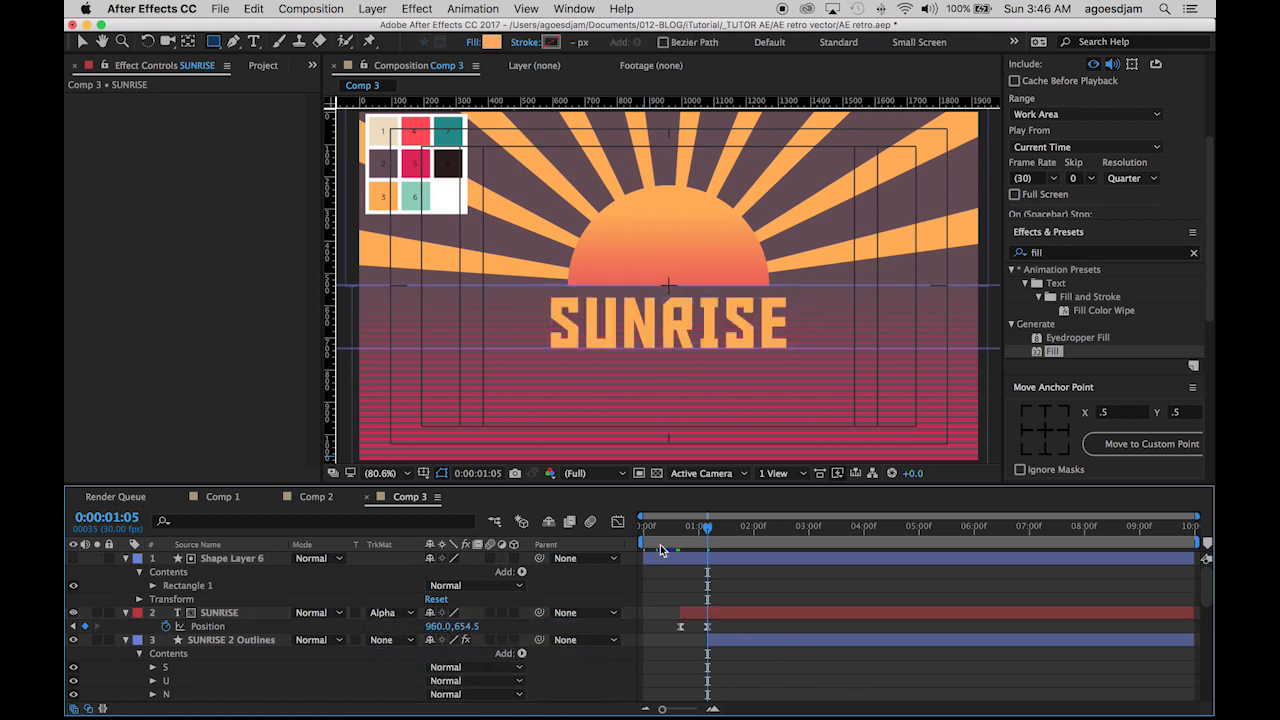
# Scrub and play back the timeline to check the rising SUNRISE title and its growing extrusion
pyautogui.click(670, 538)
pyautogui.moveTo(670, 538); pyautogui.dragTo(786, 537)
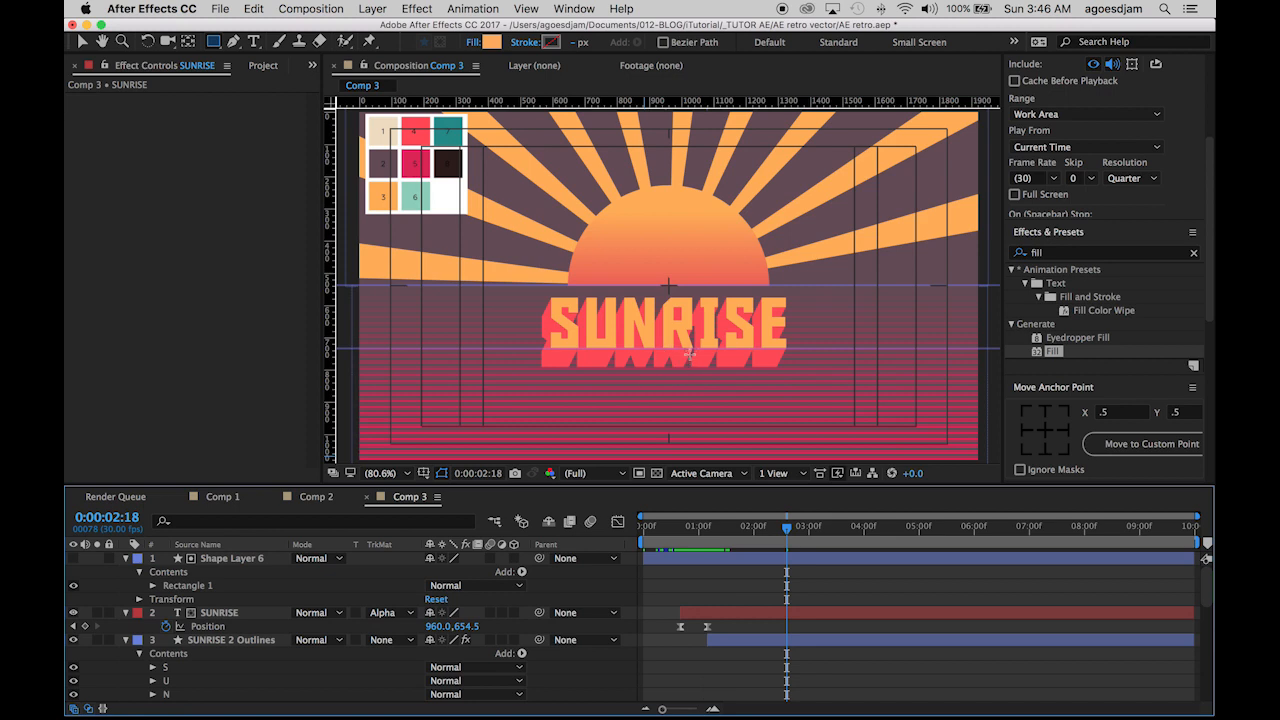
pyautogui.click(707, 536)
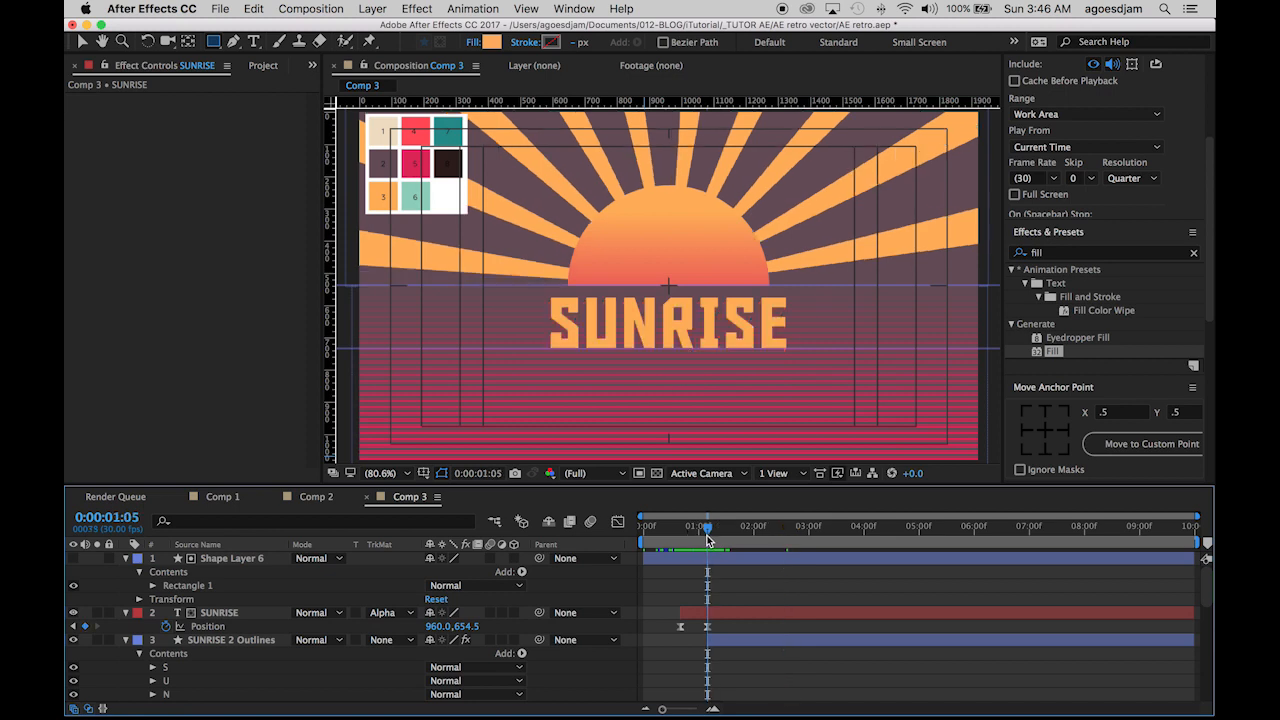
pyautogui.press('space')
pyautogui.press('space')
pyautogui.press('v')
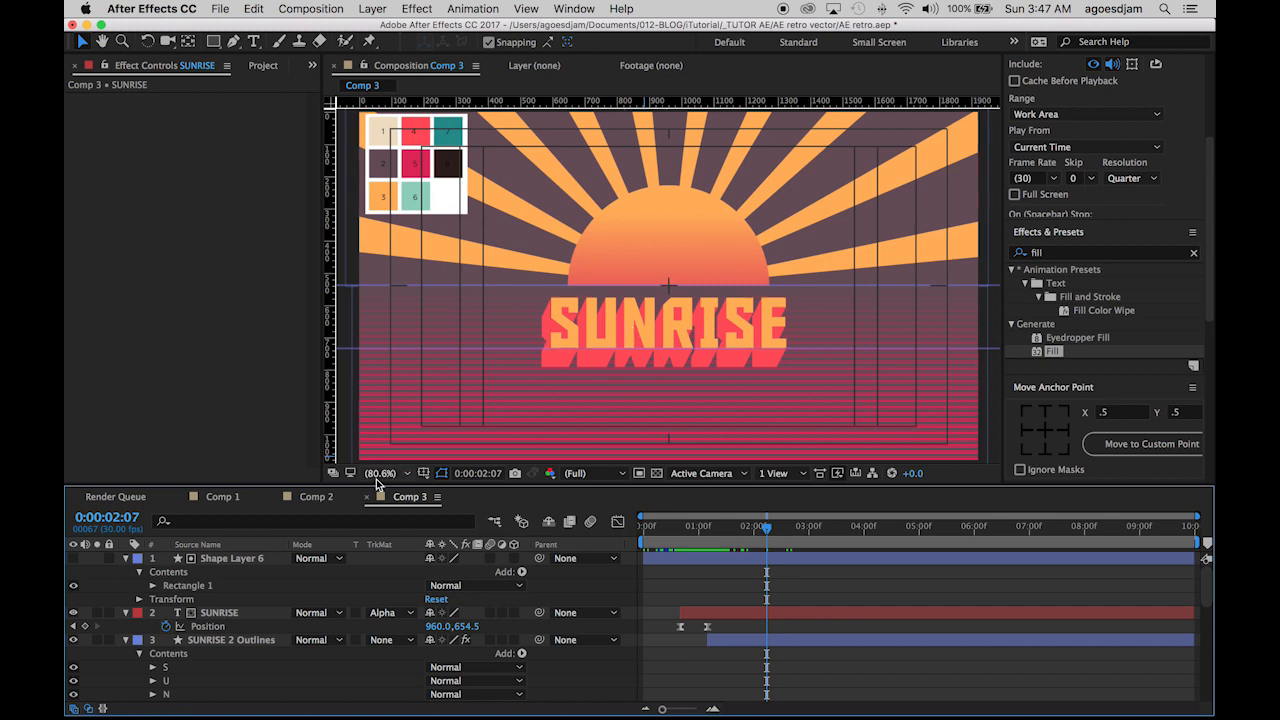
# Open Comp 2 and add a new adjustment layer above Comp 1
pyautogui.click(315, 497)
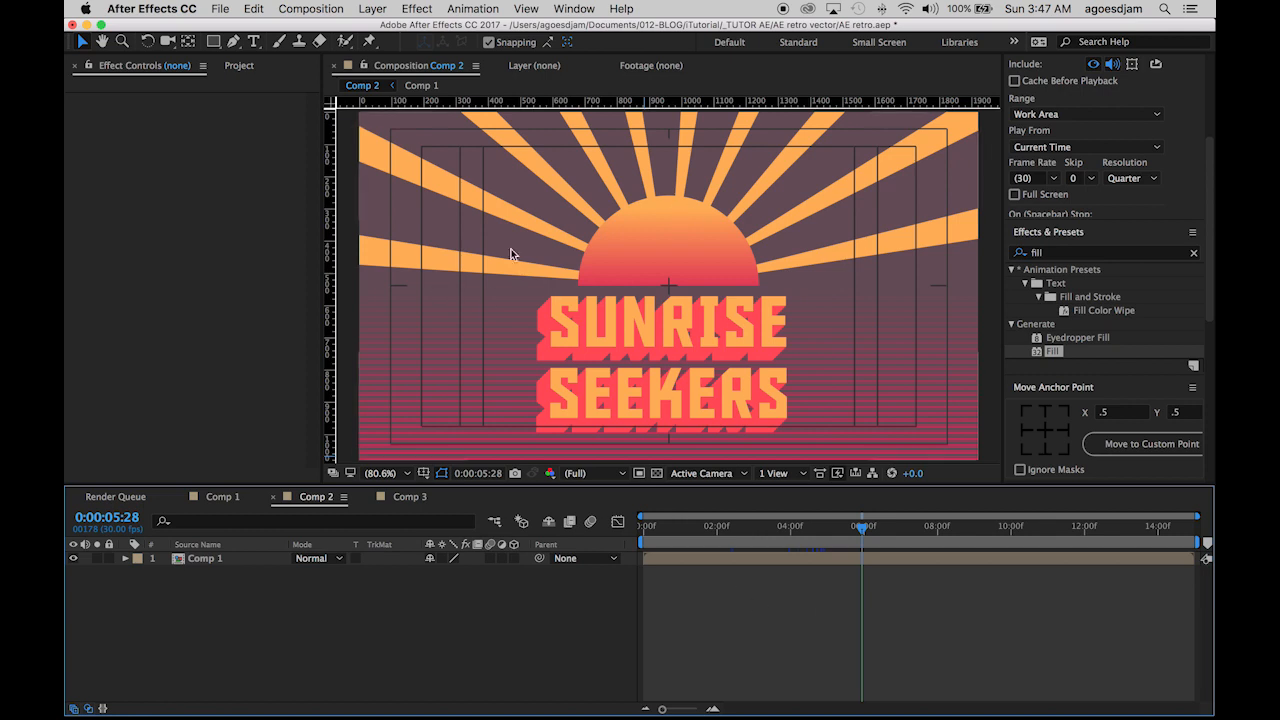
pyautogui.click(497, 522)
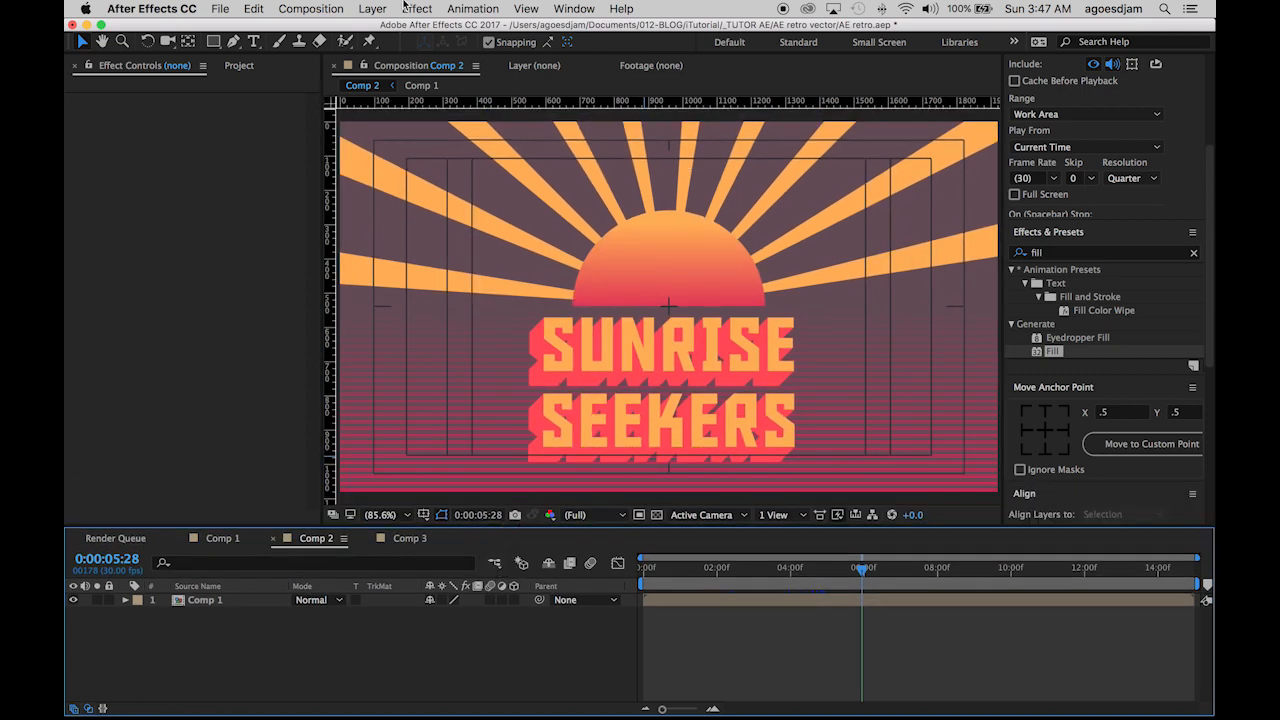
pyautogui.click(379, 10)
pyautogui.moveTo(386, 30)
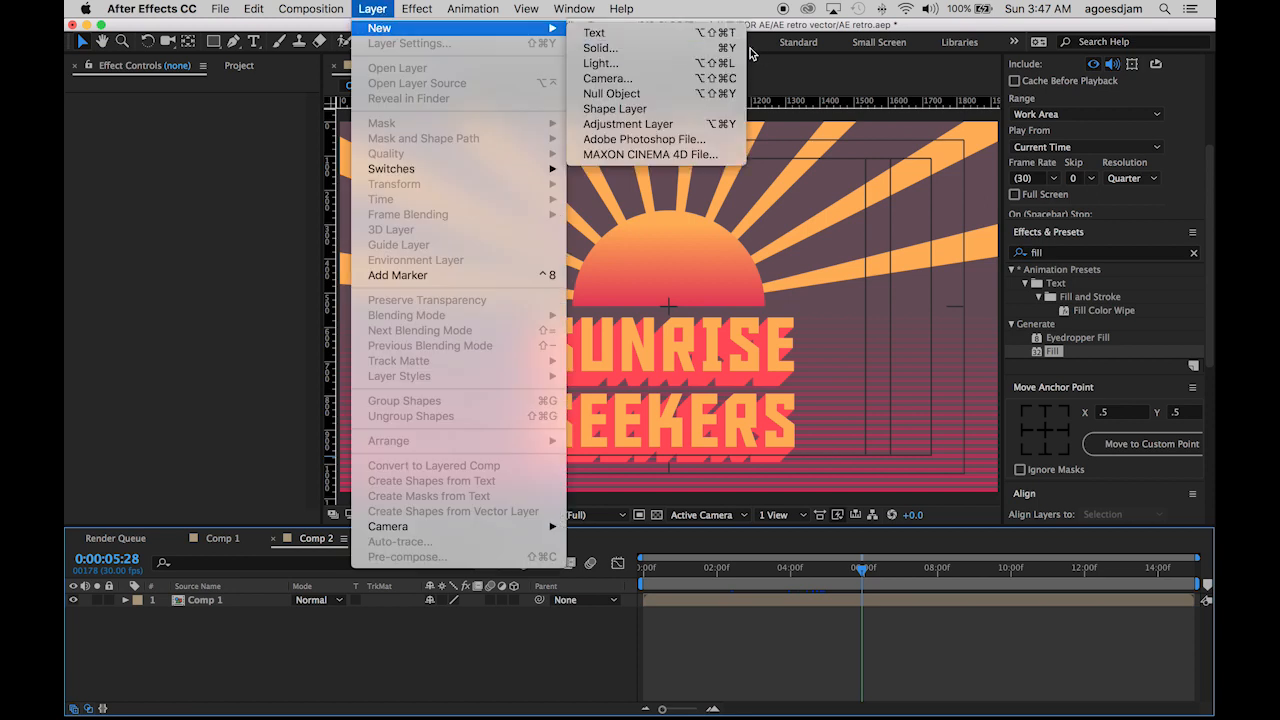
pyautogui.click(670, 124)
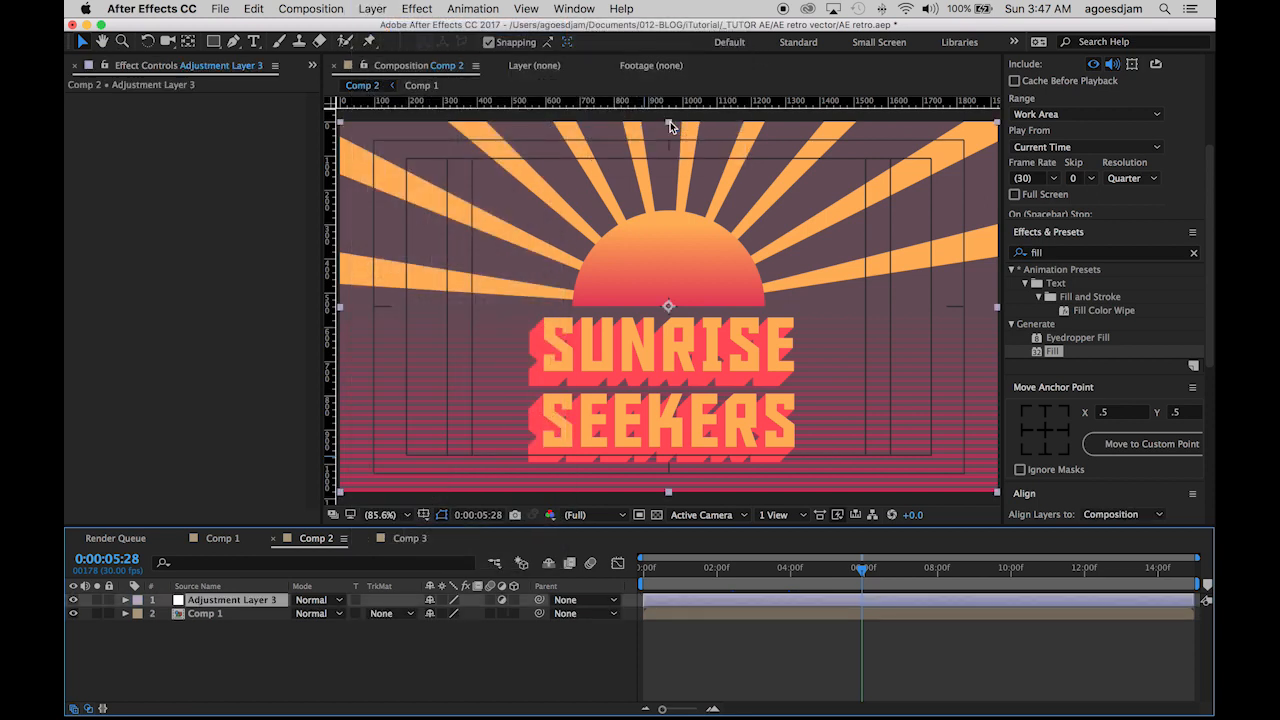
# Search the effects for "film" and apply S_FilmDamage to the adjustment layer
pyautogui.click(1036, 253)
pyautogui.write('film')
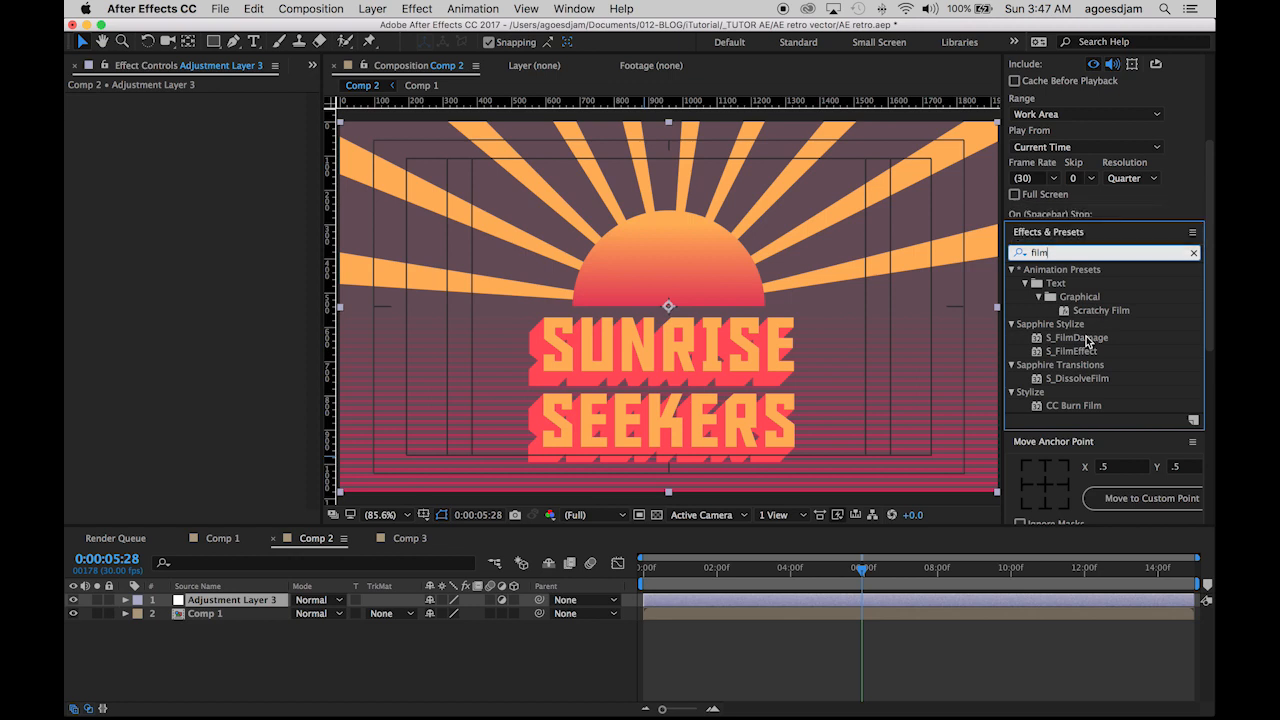
pyautogui.click(1087, 339)
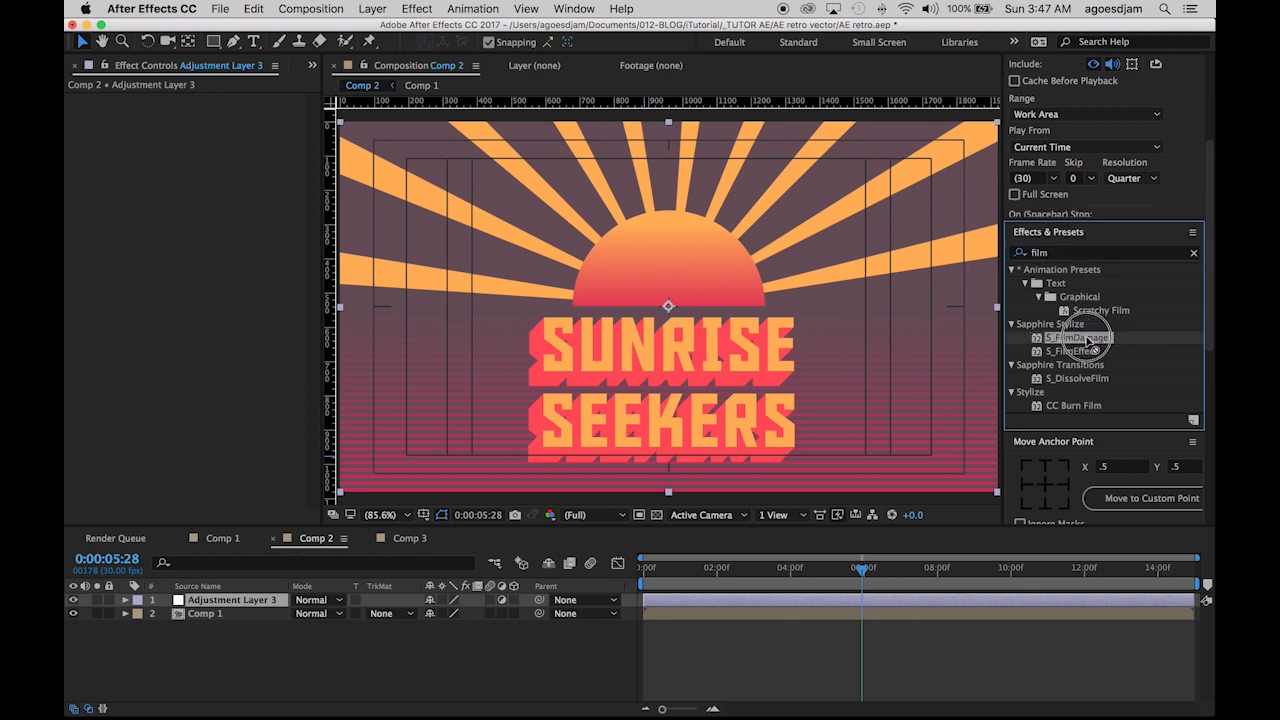
pyautogui.moveTo(1087, 339); pyautogui.dragTo(720, 600)
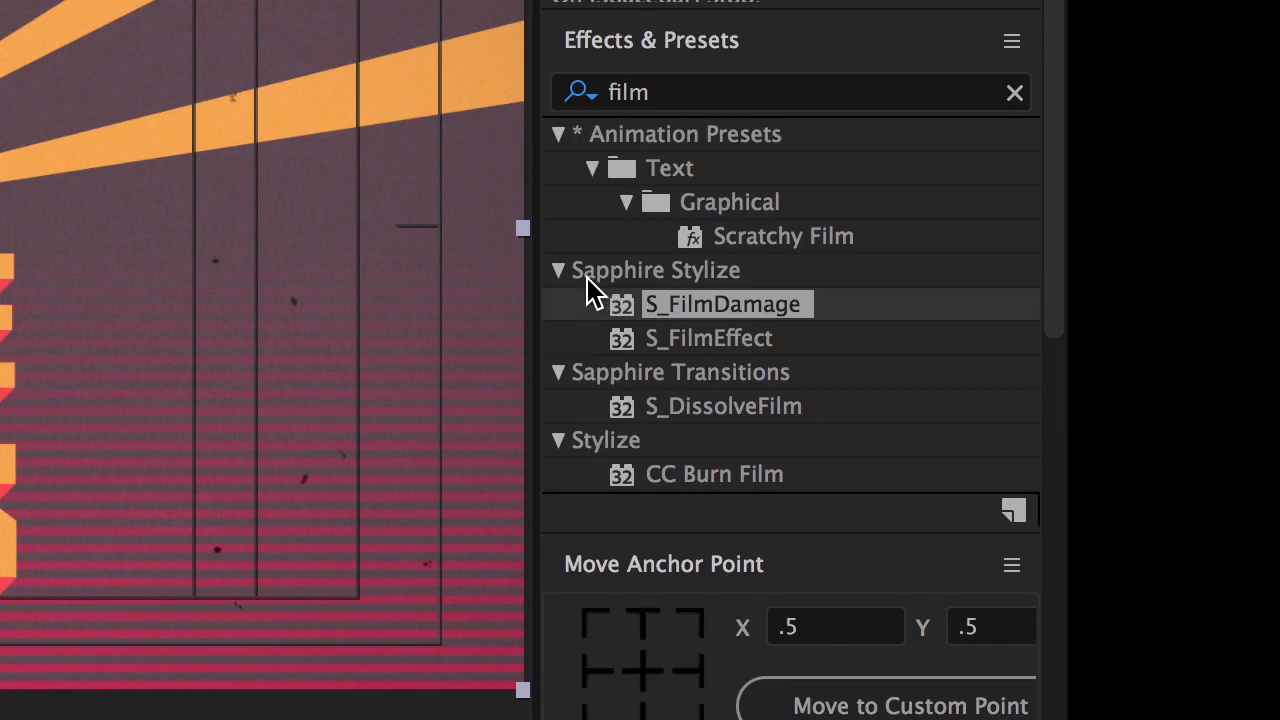
# Preview the film damage effect over the Comp 2 animation
pyautogui.moveTo(1002, 324); pyautogui.dragTo(846, 332)
pyautogui.moveTo(145, 300); pyautogui.dragTo(502, 272)
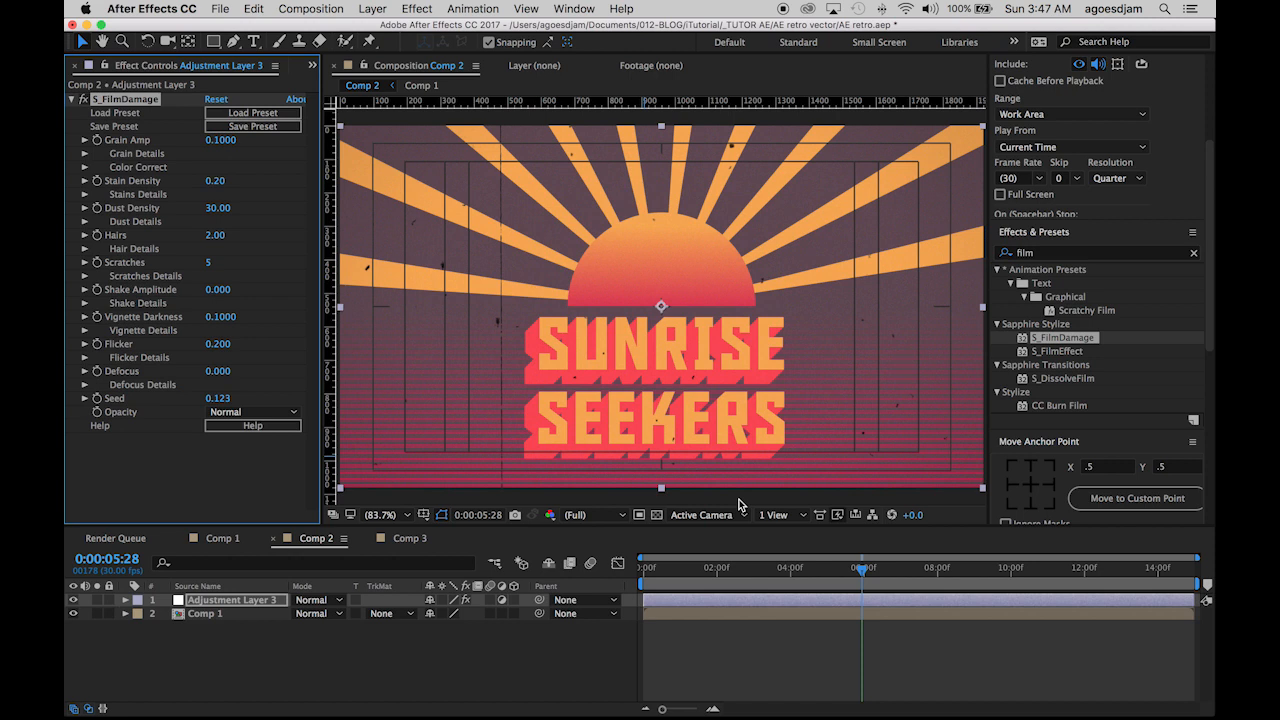
pyautogui.click(678, 582)
pyautogui.press('space')
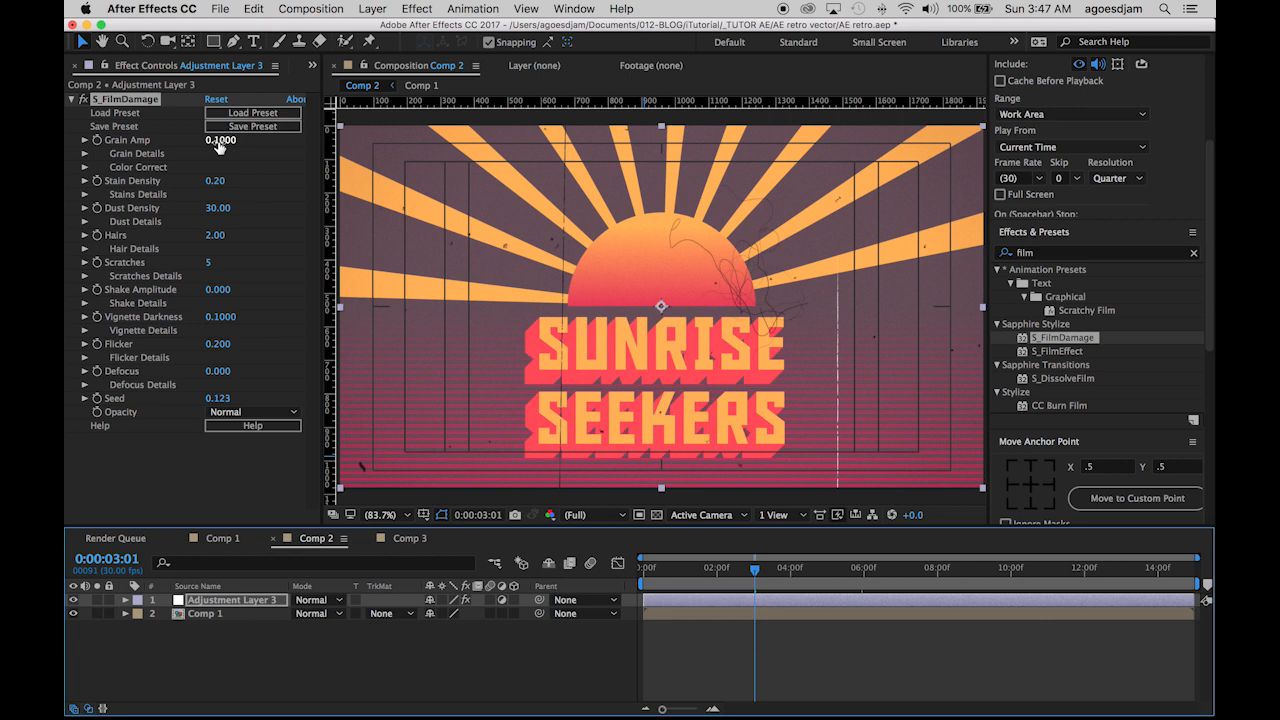
# Set the Grain Amp of S_FilmDamage to 0.3
pyautogui.click(220, 141)
pyautogui.write('1')
pyautogui.press('Return')
pyautogui.press('super+z')
pyautogui.click(221, 142)
pyautogui.write('1')
pyautogui.press('Return')
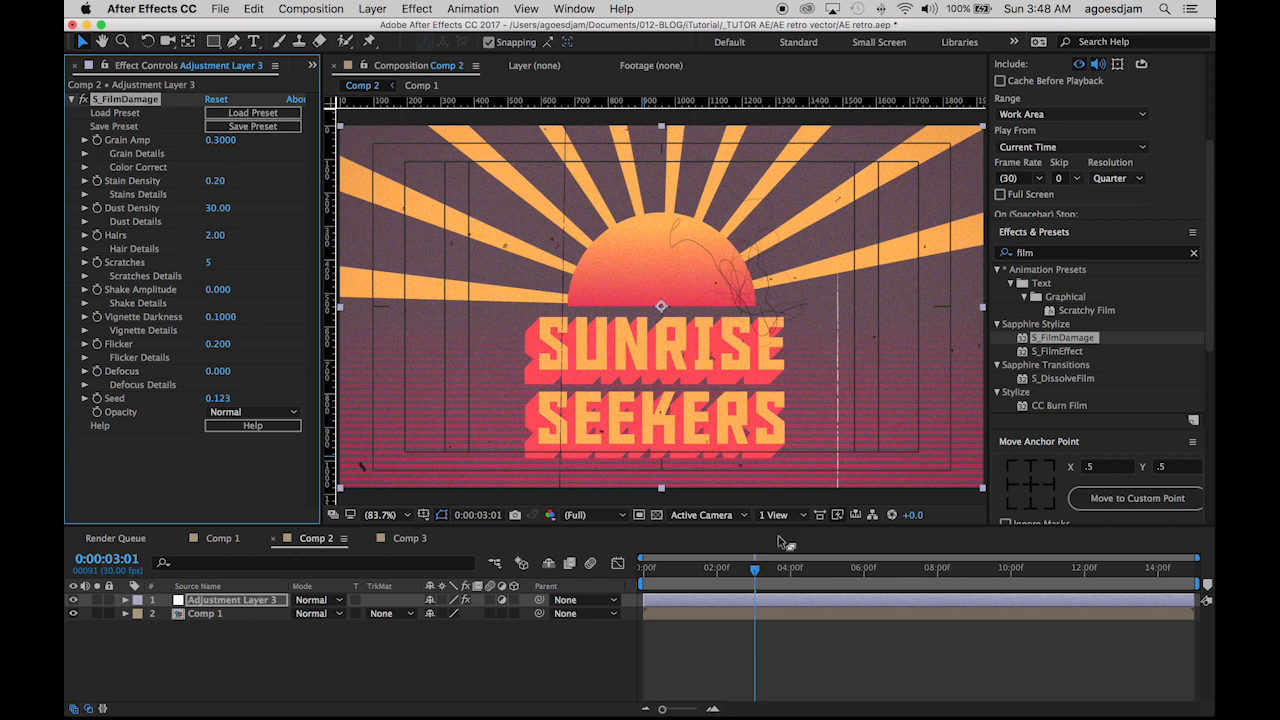
# Enlarge the composition viewer and set the Hairs of S_FilmDamage to 1
pyautogui.moveTo(778, 528); pyautogui.dragTo(779, 610)
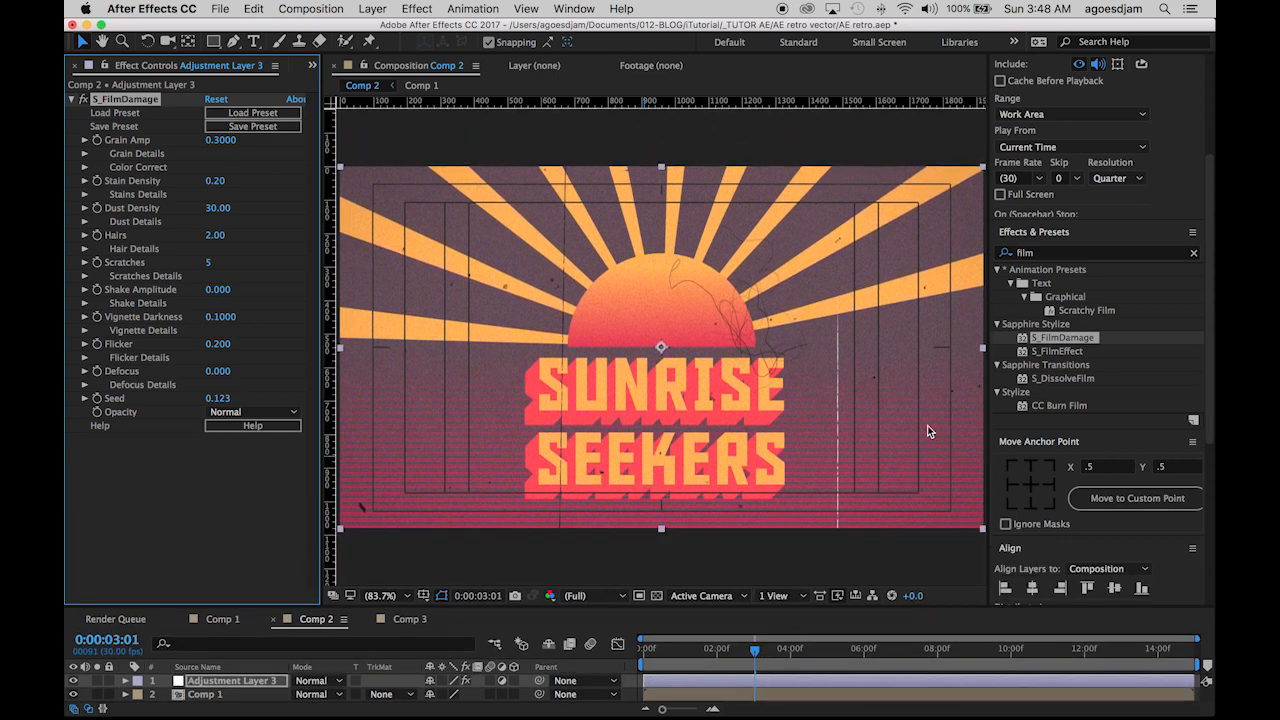
pyautogui.moveTo(988, 284); pyautogui.dragTo(1096, 268)
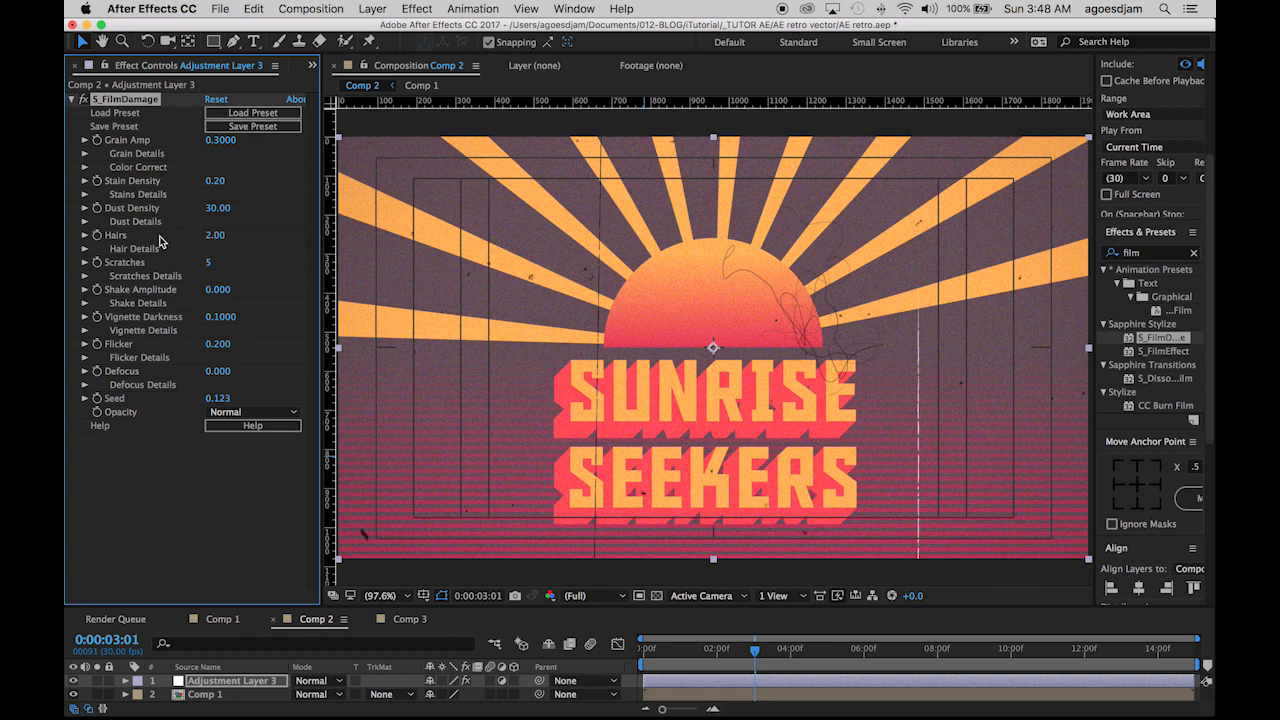
pyautogui.click(215, 237)
pyautogui.press('Return')
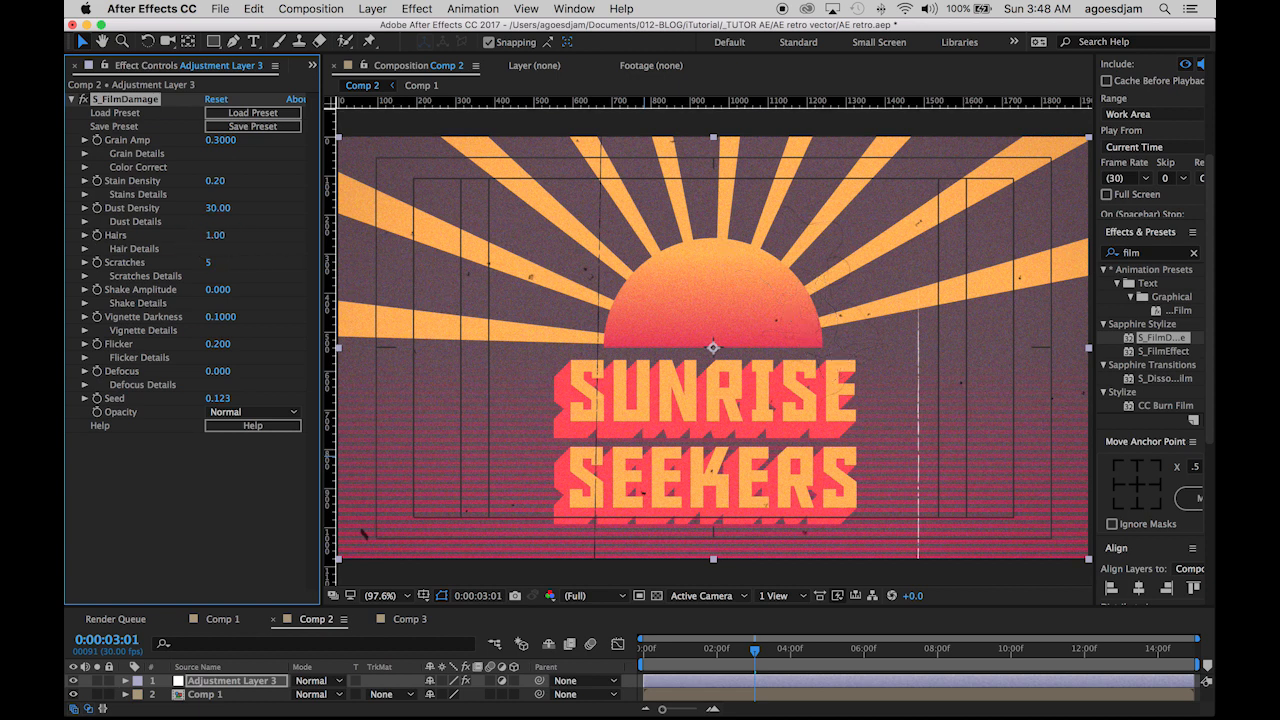
# Set the Flicker of S_FilmDamage to 0.1 and preview the animation
pyautogui.click(219, 343)
pyautogui.write('.1')
pyautogui.press('Return')
pyautogui.moveTo(649, 652); pyautogui.dragTo(735, 652)
pyautogui.press('space')
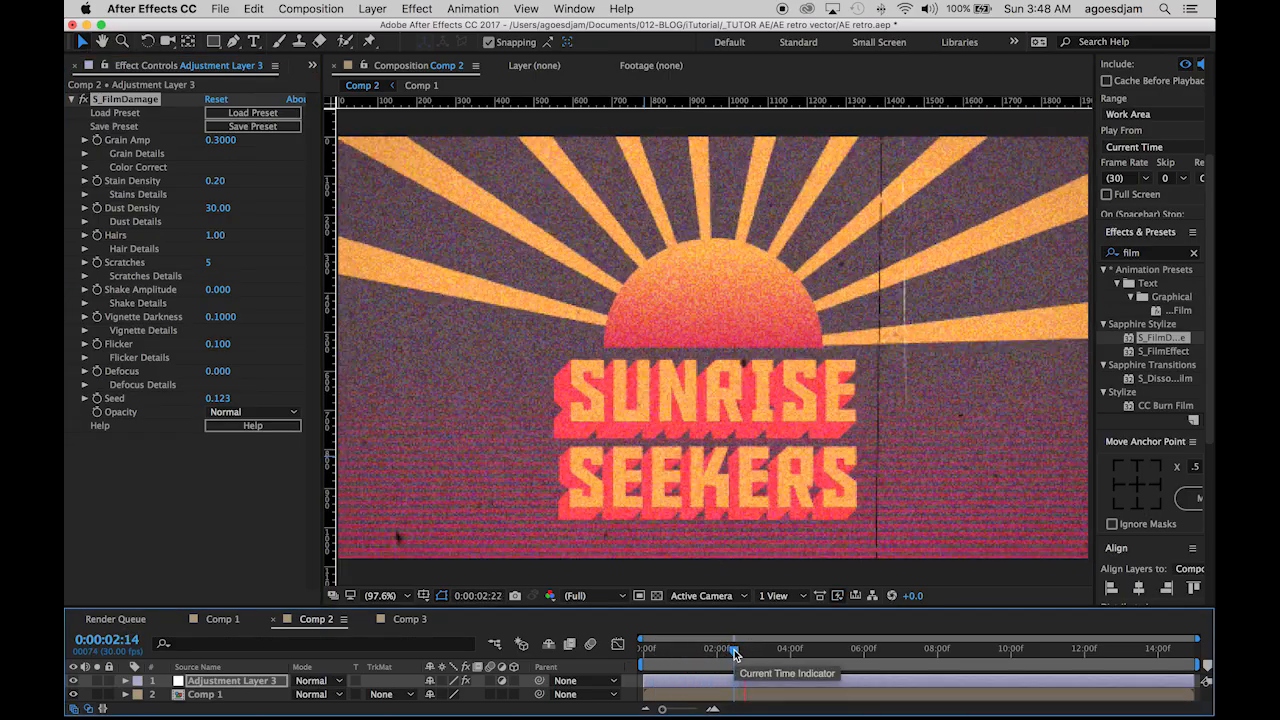